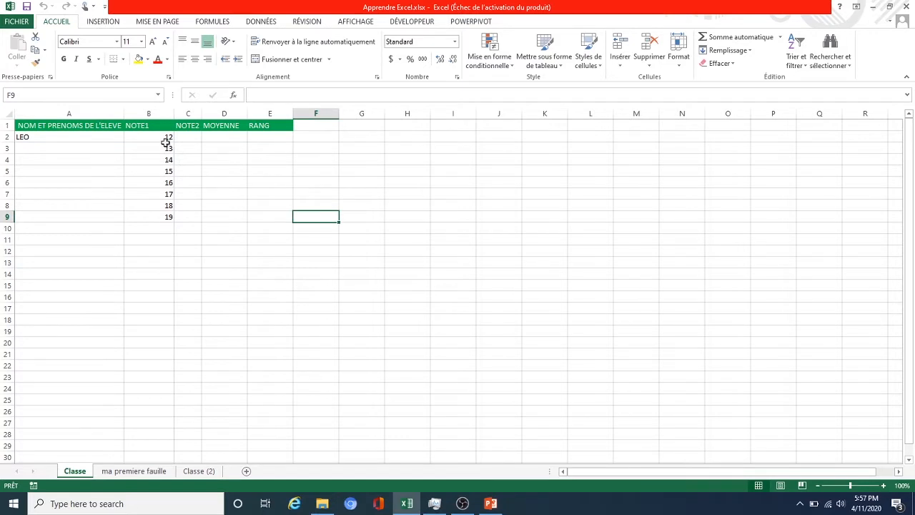
click(164, 136)
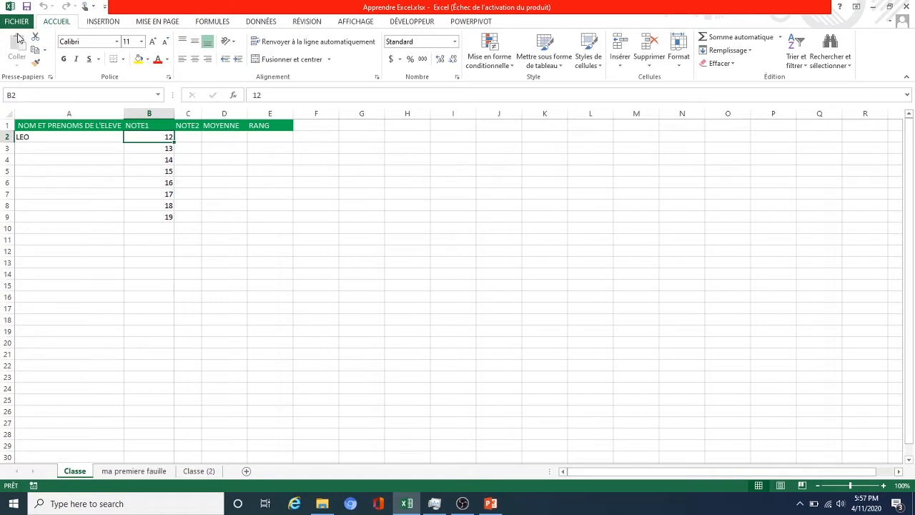
click(84, 23)
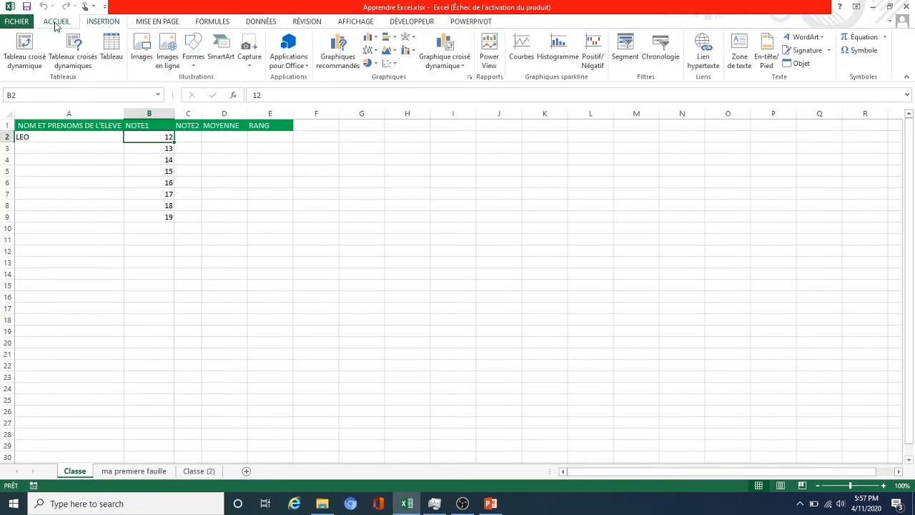
click(58, 23)
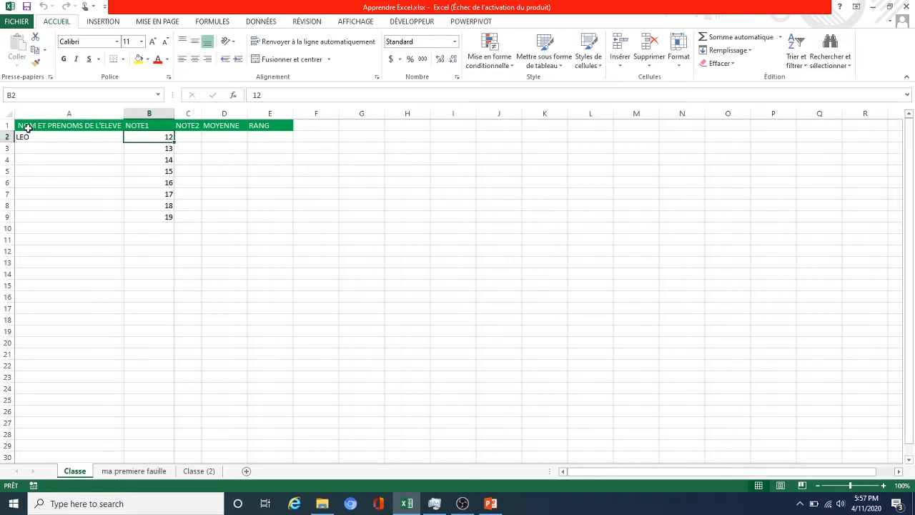
Step: Format the header row A1:E1 in Arial Black at size 16
drag(43, 125, 262, 129)
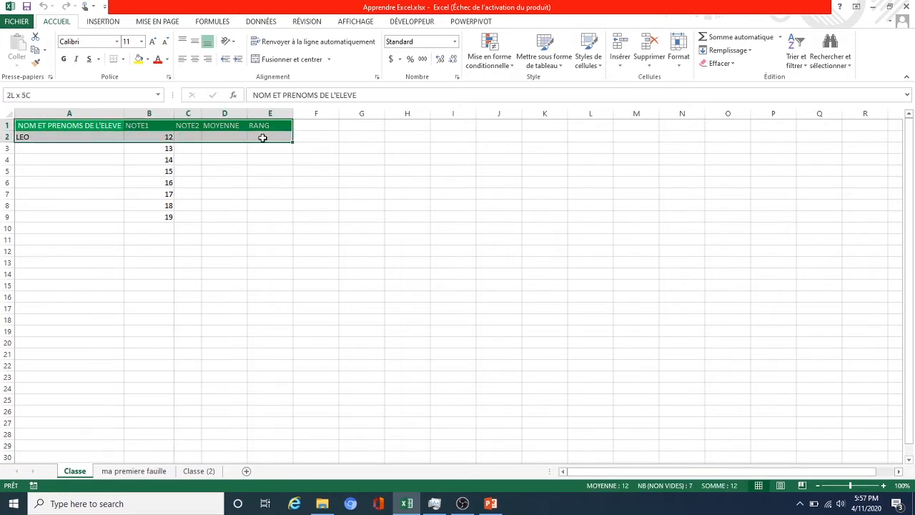
click(117, 41)
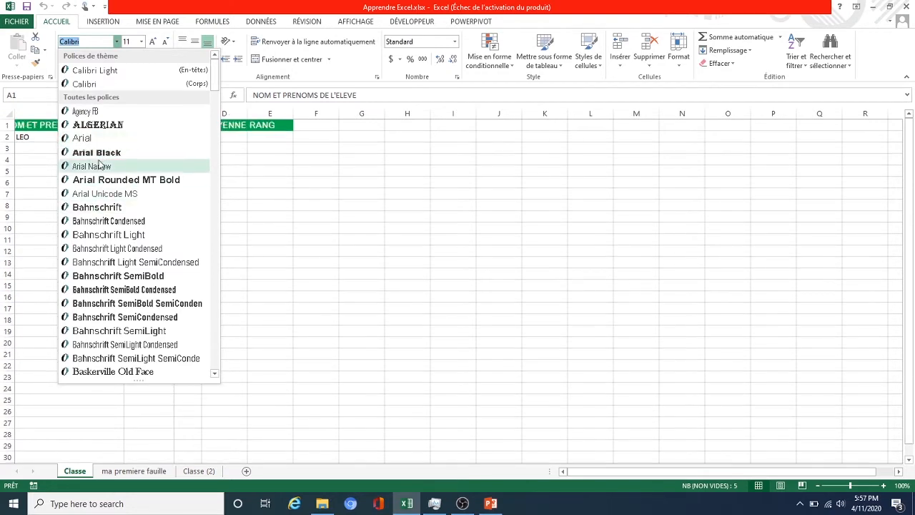
click(95, 152)
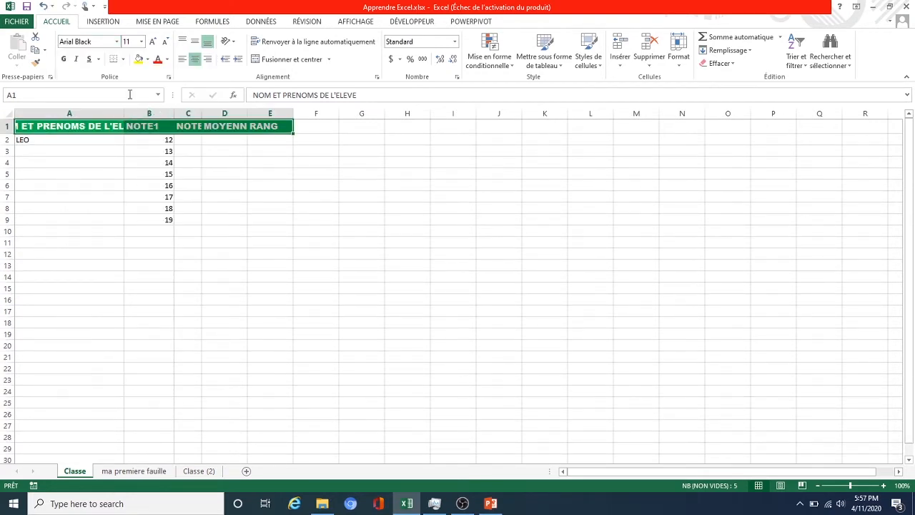
click(142, 41)
click(131, 109)
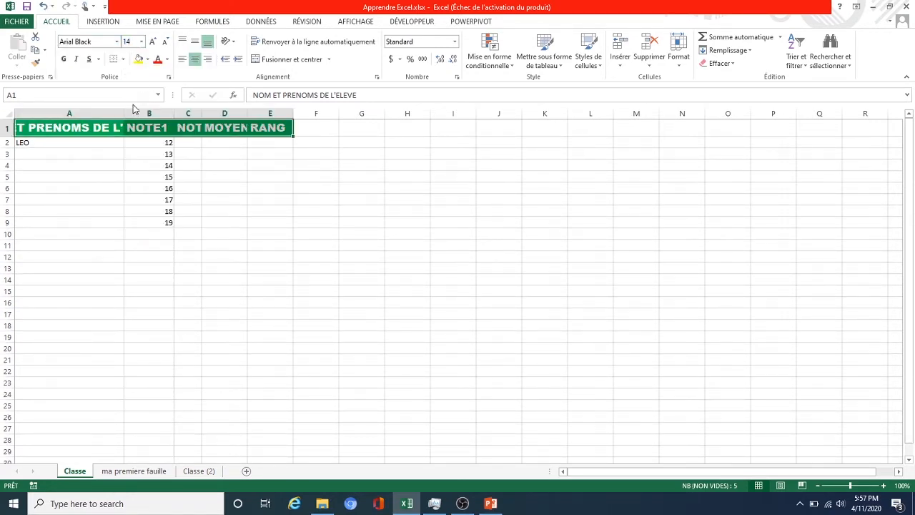
click(152, 42)
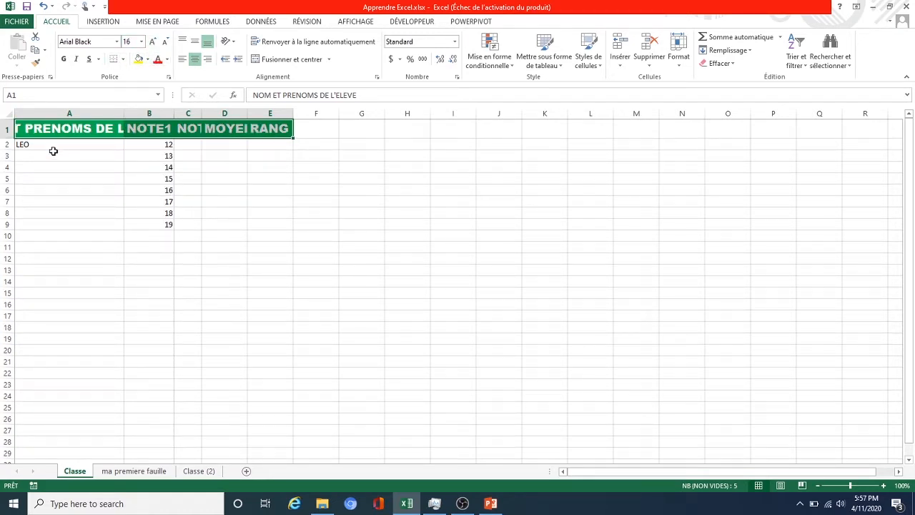
Step: Apply all borders to the whole table, range A1:E9
click(54, 151)
drag(36, 129, 252, 226)
click(122, 59)
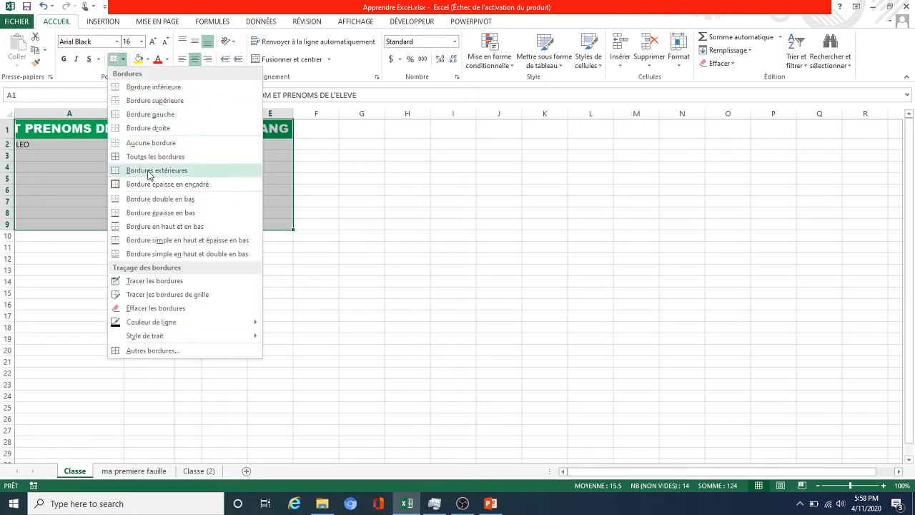
click(148, 157)
drag(133, 205, 221, 256)
click(222, 258)
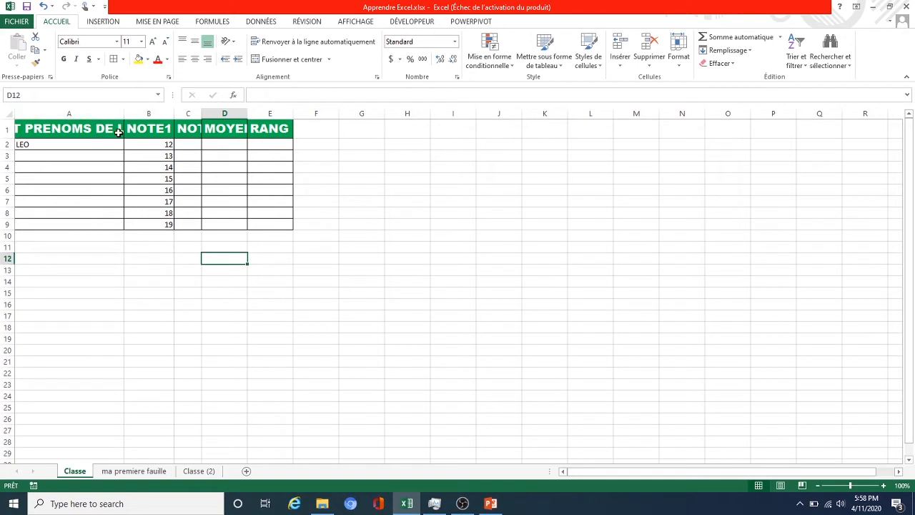
Step: Underline the RANG header and italicize the MOYENNE header
click(254, 132)
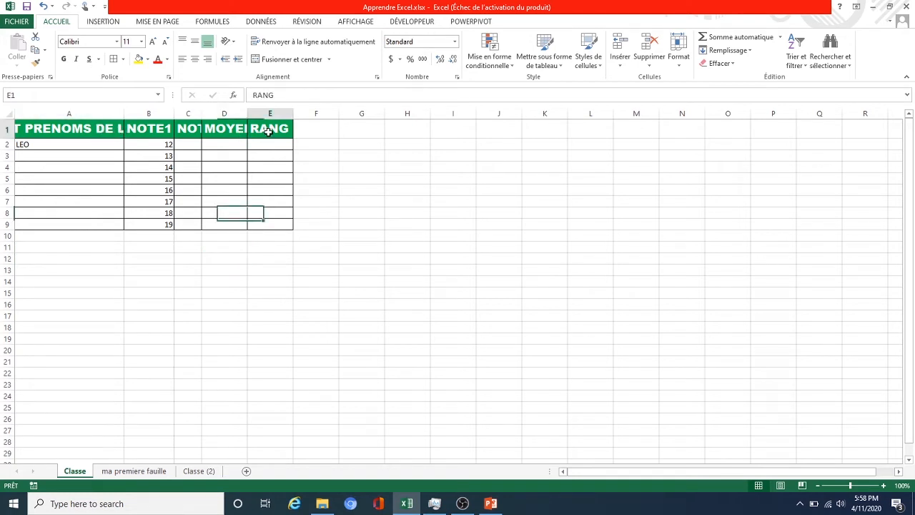
click(89, 58)
click(214, 131)
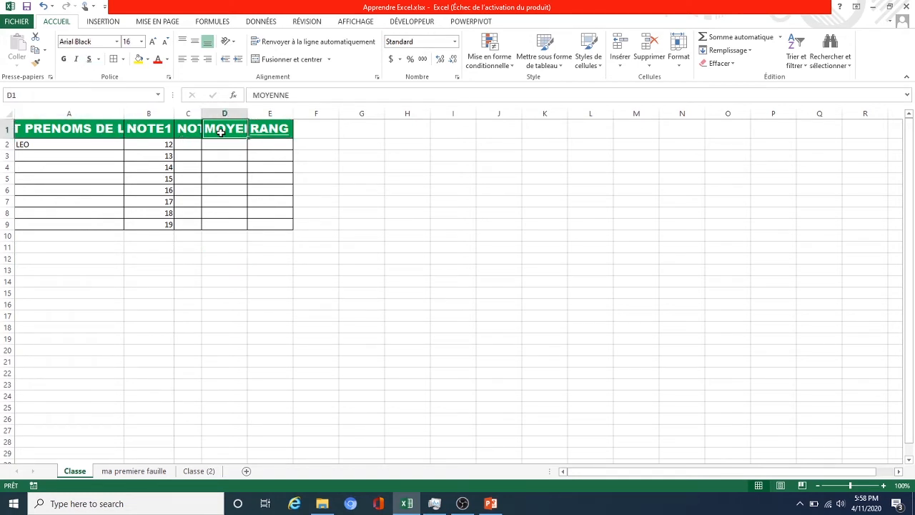
click(75, 61)
click(269, 247)
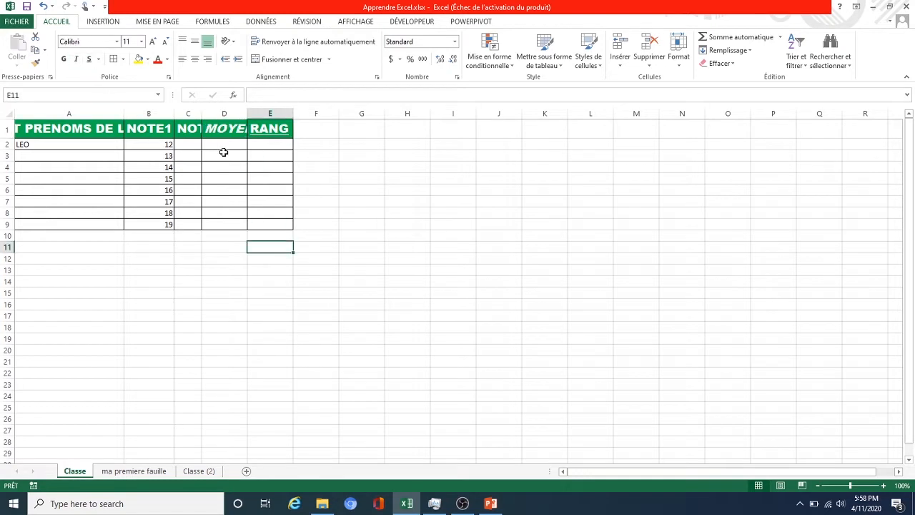
Step: Auto-fit the widths of columns D, C and A so their headers fit
double_click(247, 113)
double_click(202, 114)
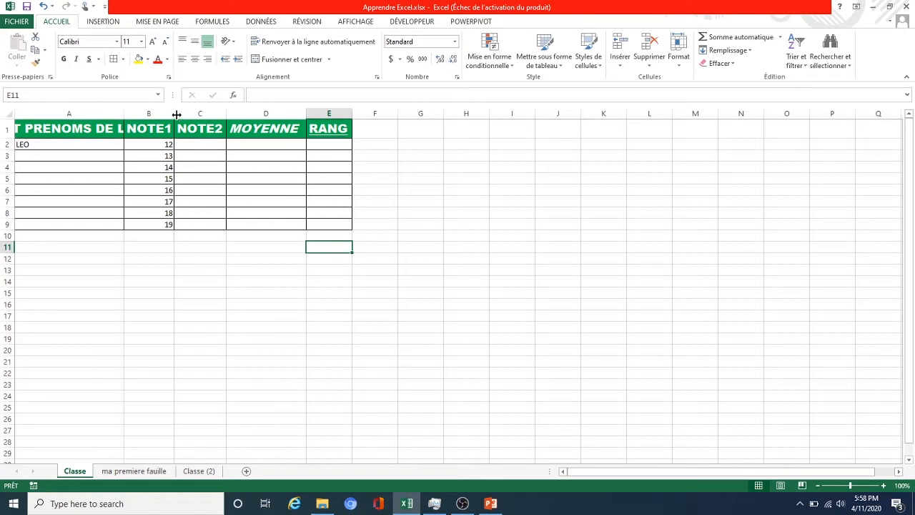
double_click(124, 113)
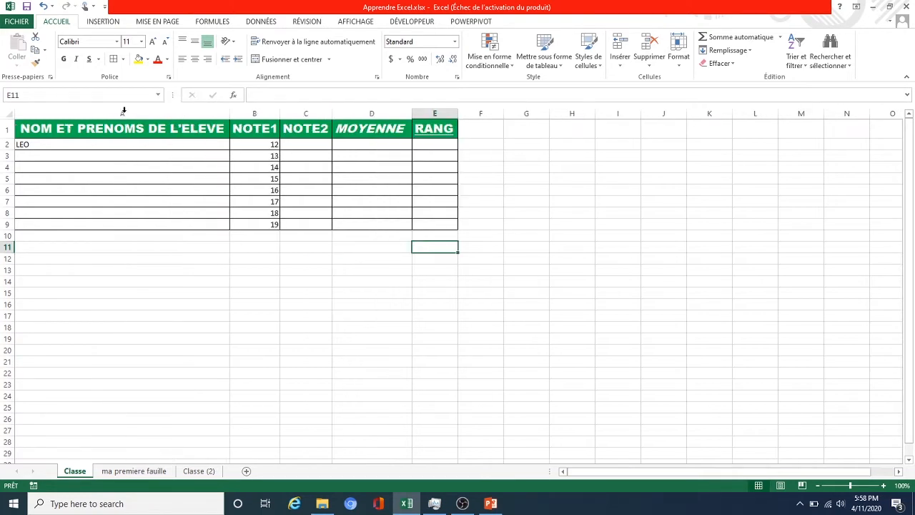
click(246, 170)
click(480, 163)
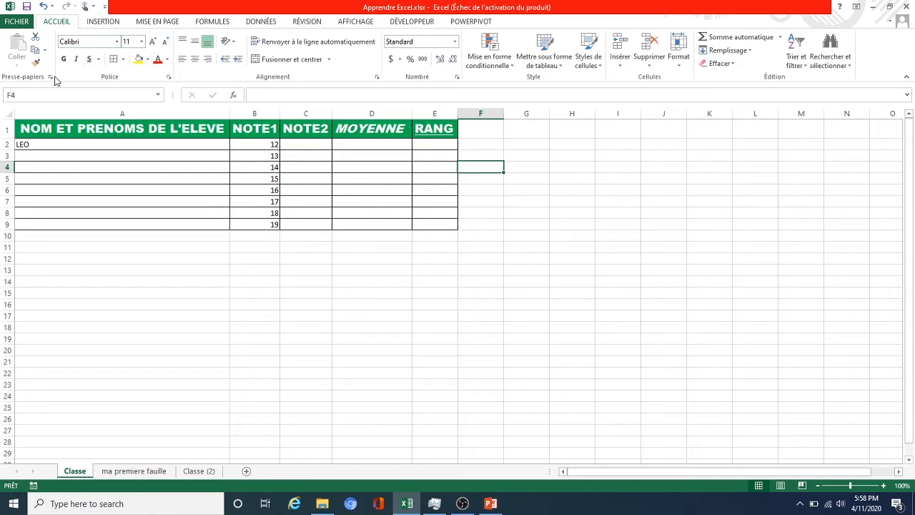
Step: Examine the number, alignment, font, border, fill and protection settings in the Format Cells dialog, closing it without changes
click(170, 79)
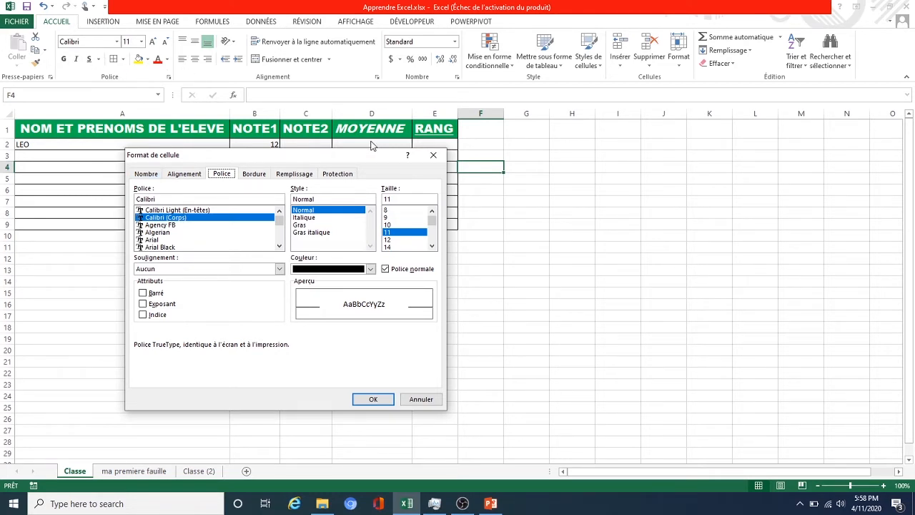
click(433, 155)
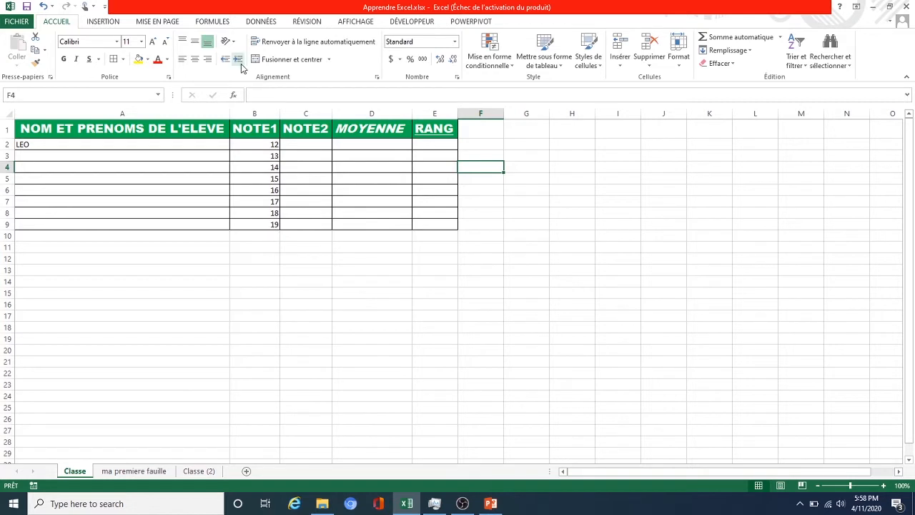
click(377, 78)
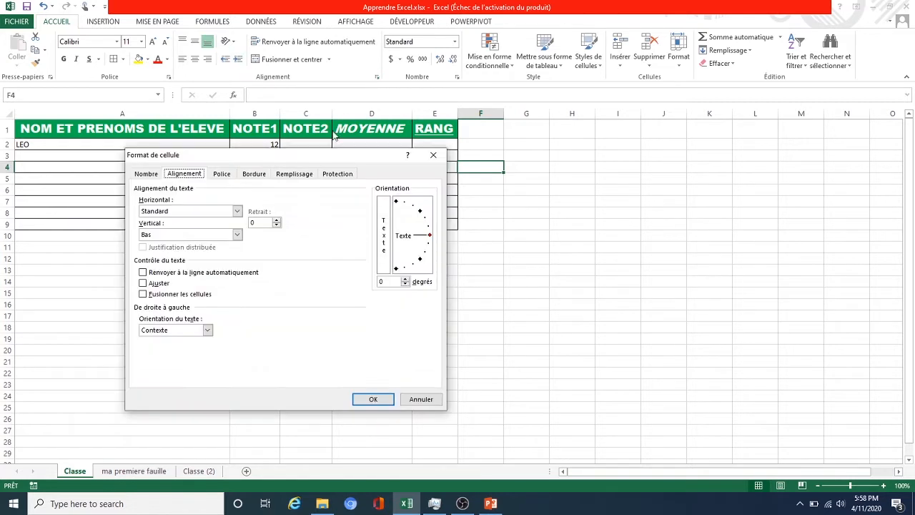
click(221, 174)
click(254, 174)
click(284, 175)
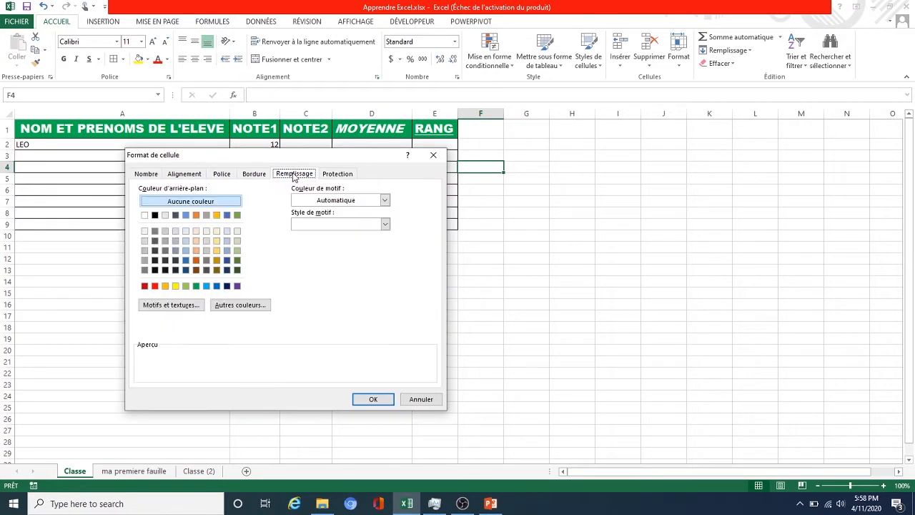
click(322, 175)
click(286, 174)
click(254, 174)
click(222, 174)
click(183, 174)
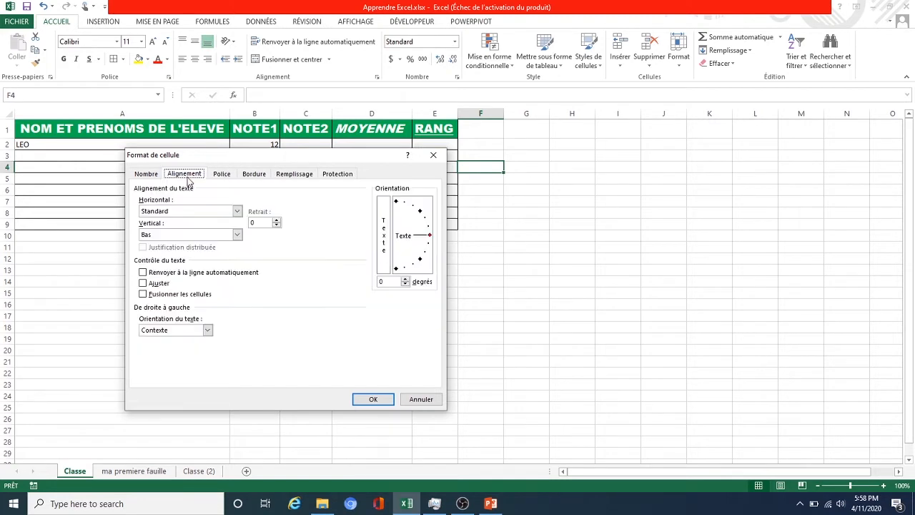
click(146, 174)
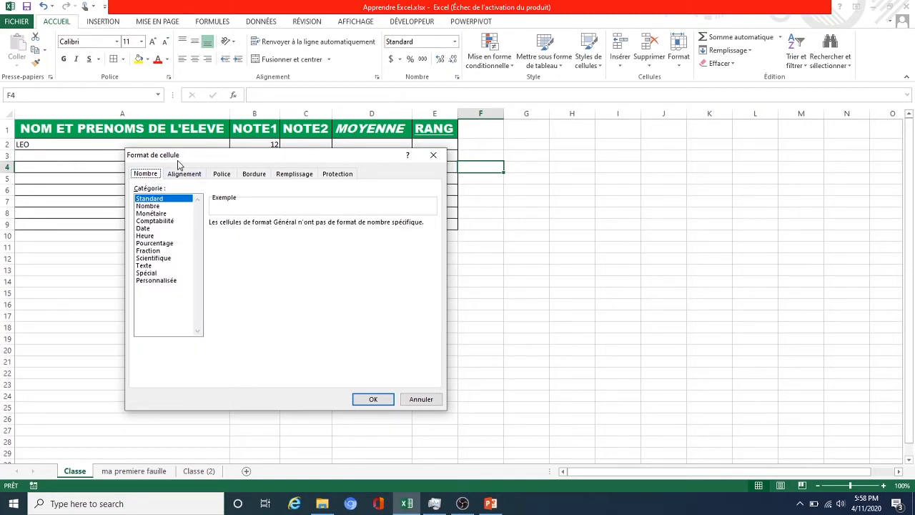
click(184, 174)
click(222, 174)
click(252, 176)
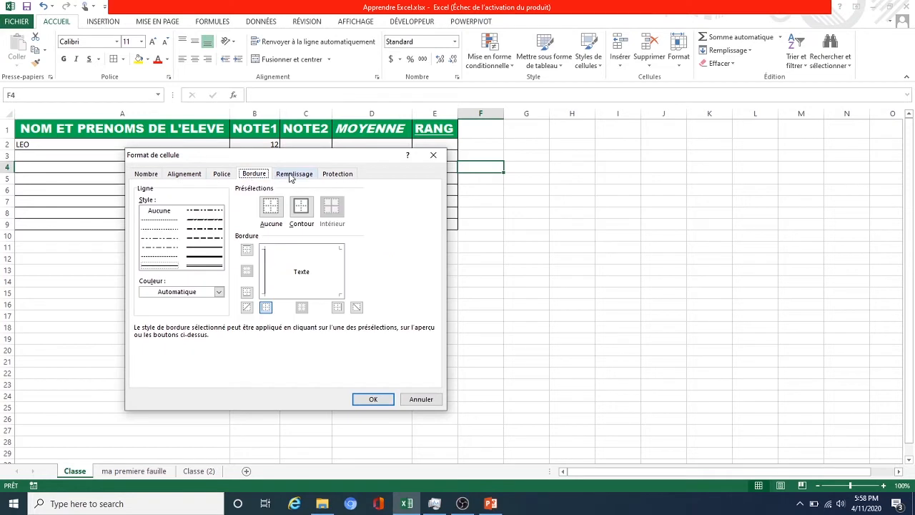
click(433, 154)
click(348, 143)
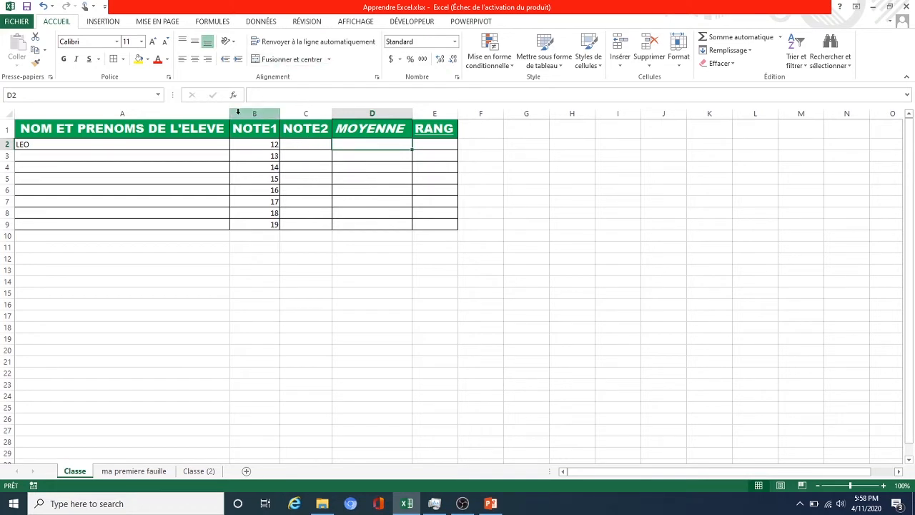
click(334, 167)
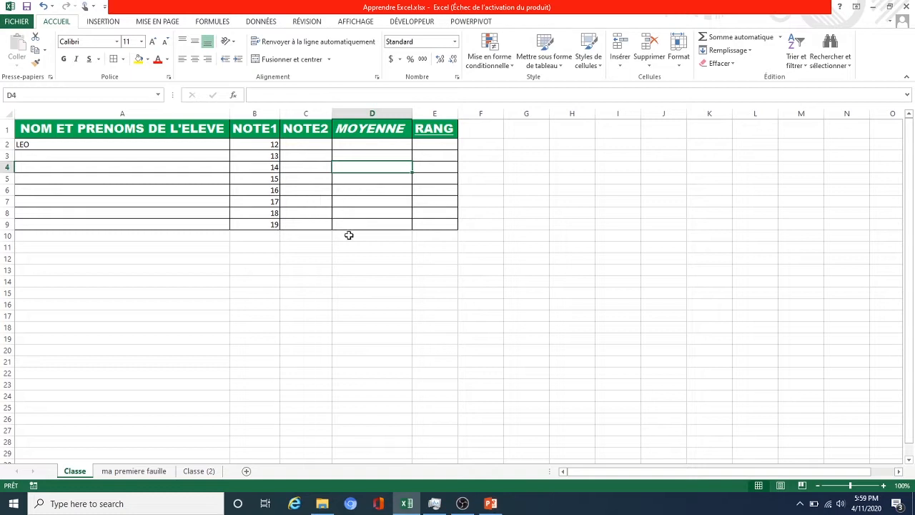
click(315, 233)
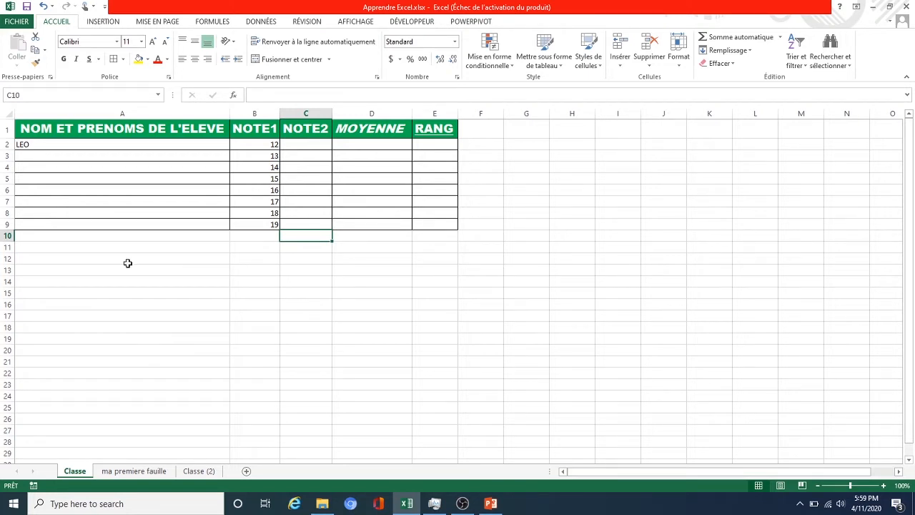
Step: Enter the label TOTAL in cell A11 below the table
click(70, 247)
text(t)
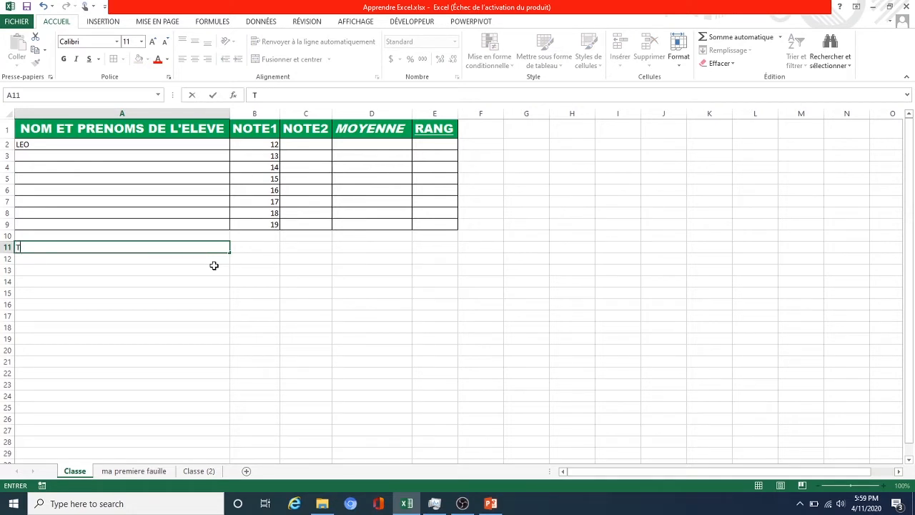
text(OTAL)
key(Return)
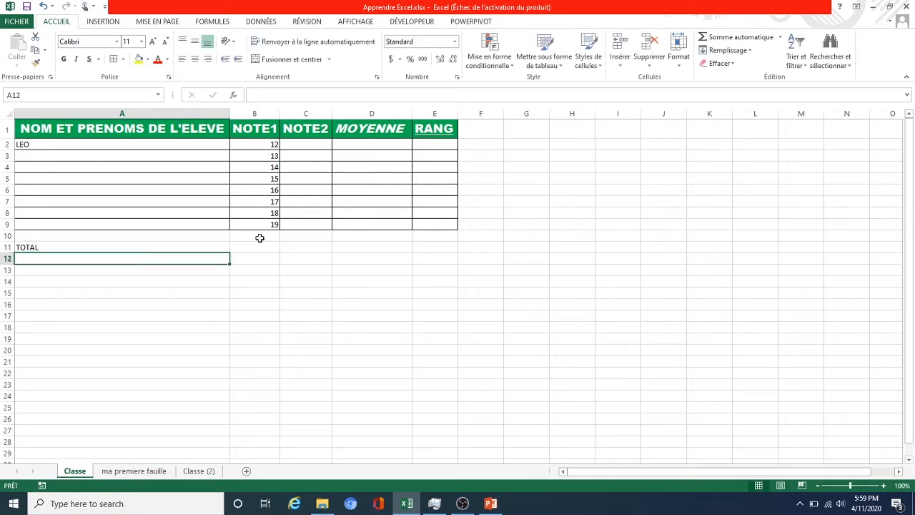
click(271, 256)
click(380, 245)
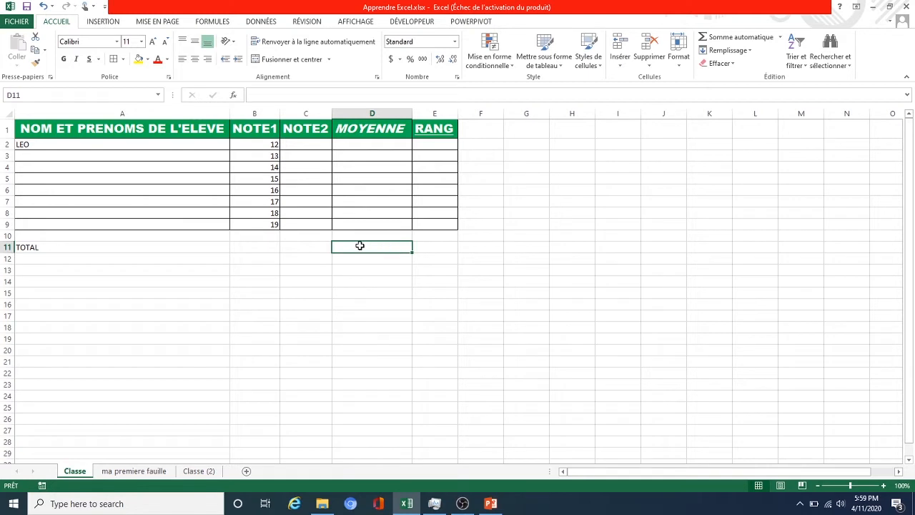
click(429, 247)
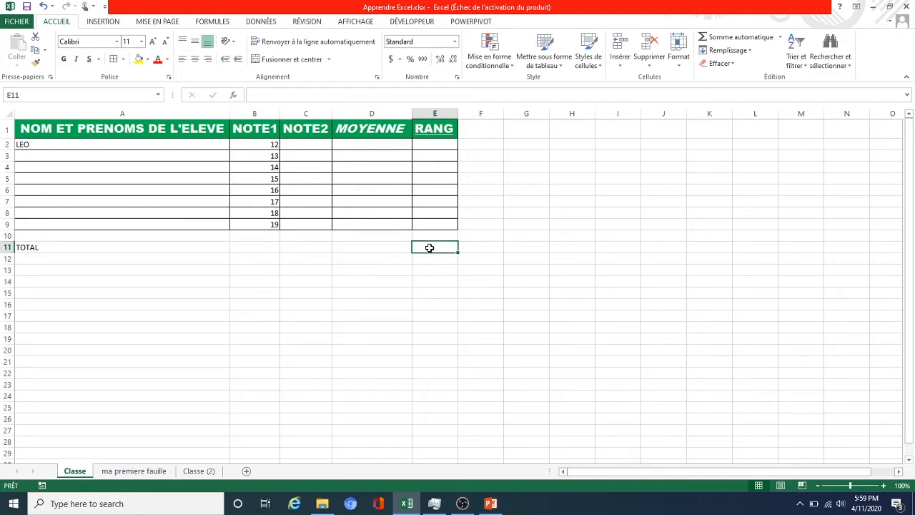
click(366, 247)
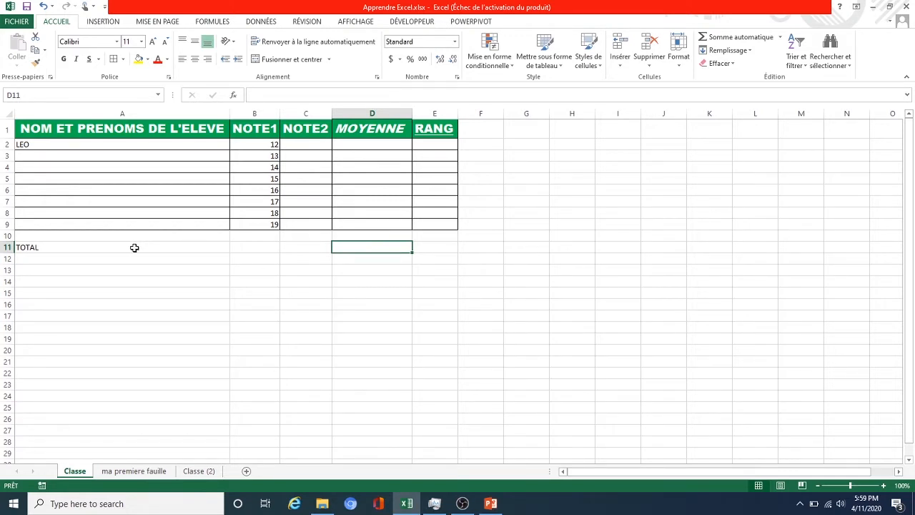
Step: Merge cells A11:C11 around the TOTAL label and align the text to the left
drag(112, 249, 311, 252)
click(272, 63)
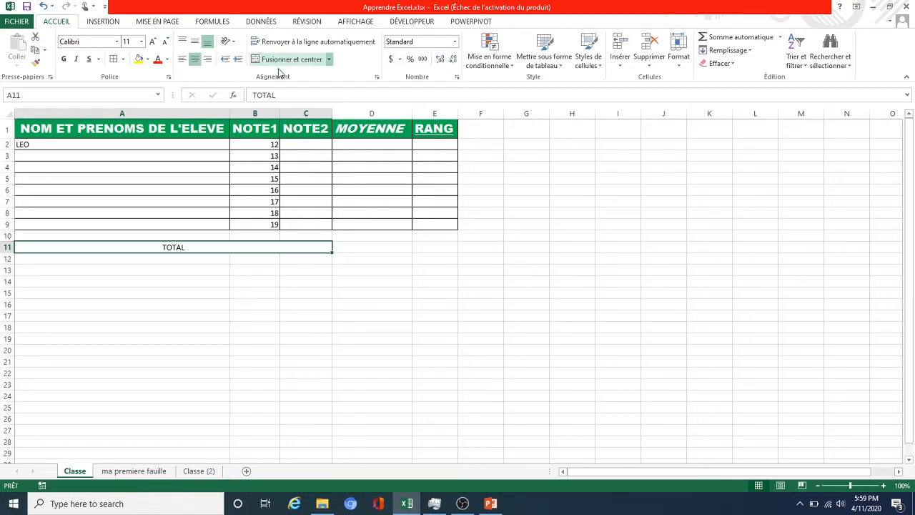
click(182, 60)
click(342, 245)
Step: Fill the merged TOTAL cell with the standard blue and set its text colour to white
click(272, 246)
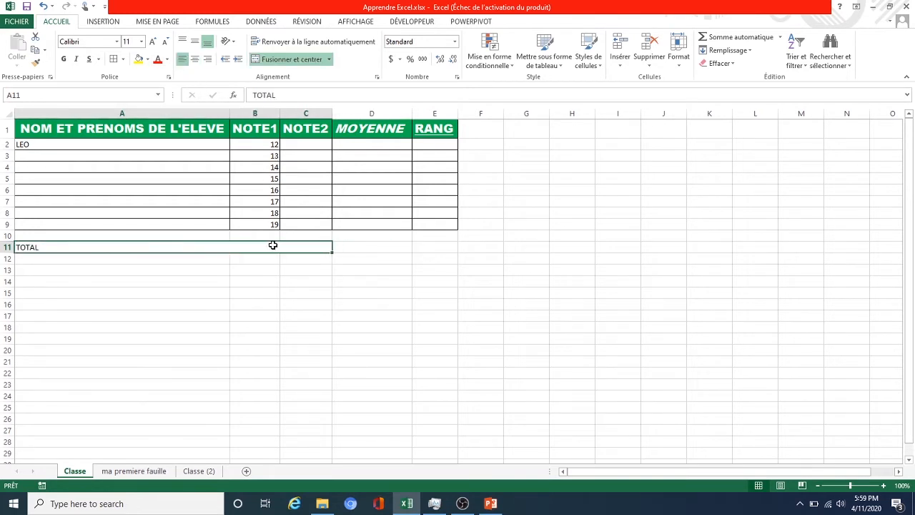
click(148, 59)
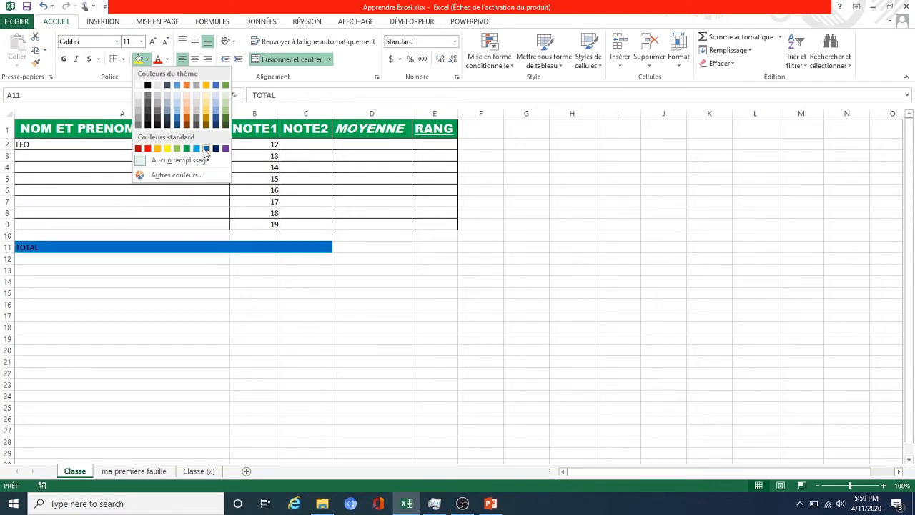
click(205, 149)
click(166, 60)
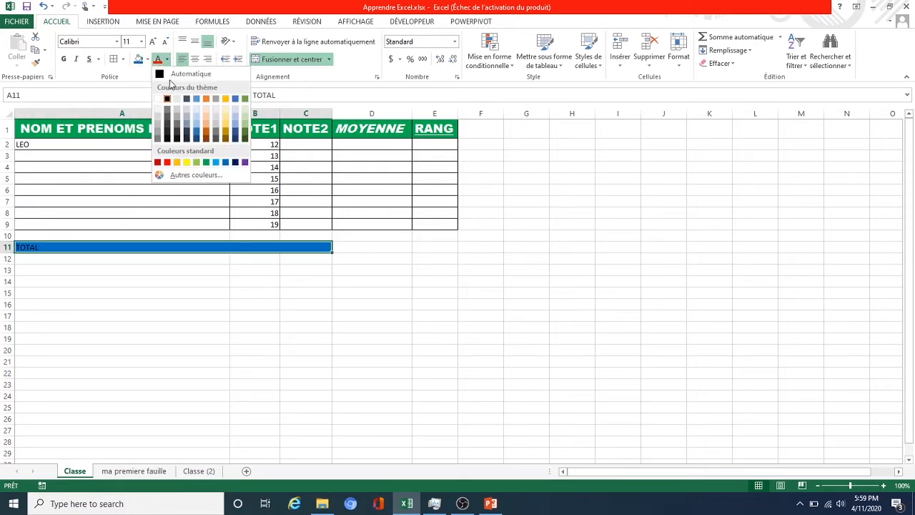
click(165, 96)
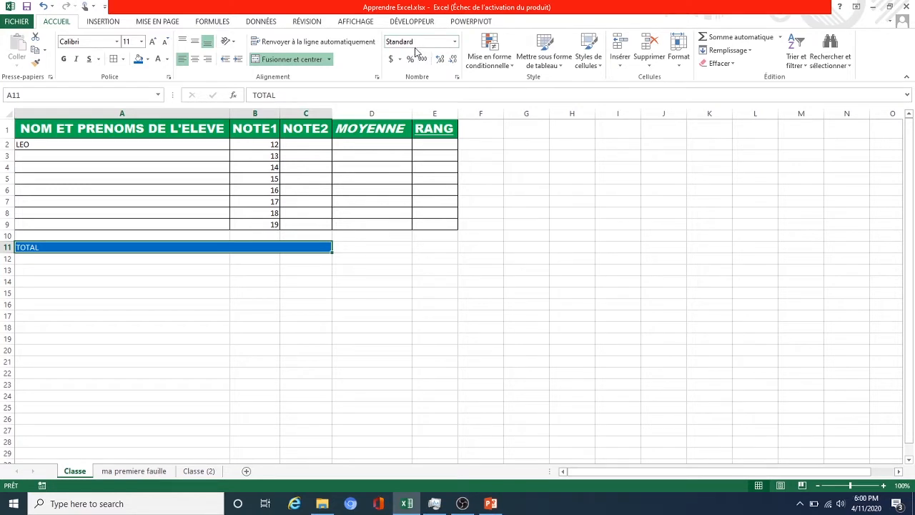
click(455, 41)
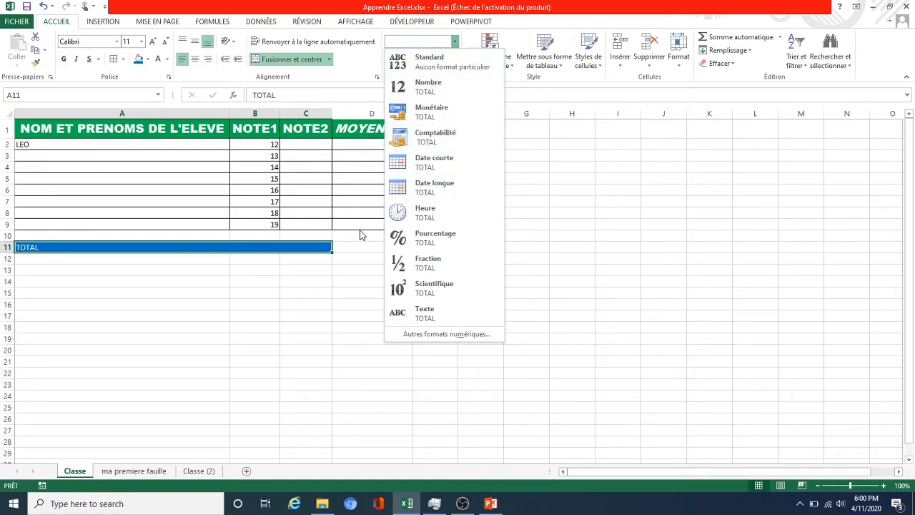
click(271, 227)
click(261, 224)
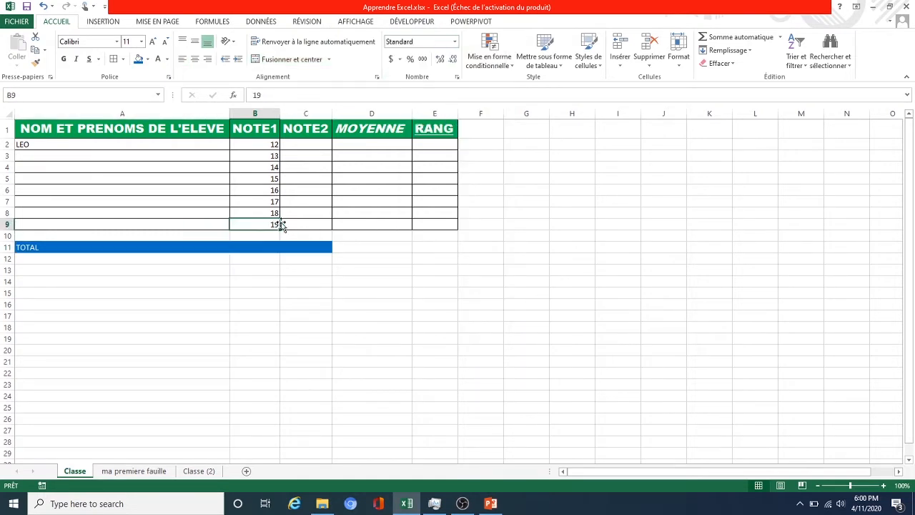
Step: Insert a new column before the NOTE1 column and enter the header Numero in cell B1
right_click(255, 114)
click(298, 199)
mouse_move(282, 130)
mouse_down()
mouse_move(286, 140)
mouse_move(286, 130)
mouse_up()
text(numer)
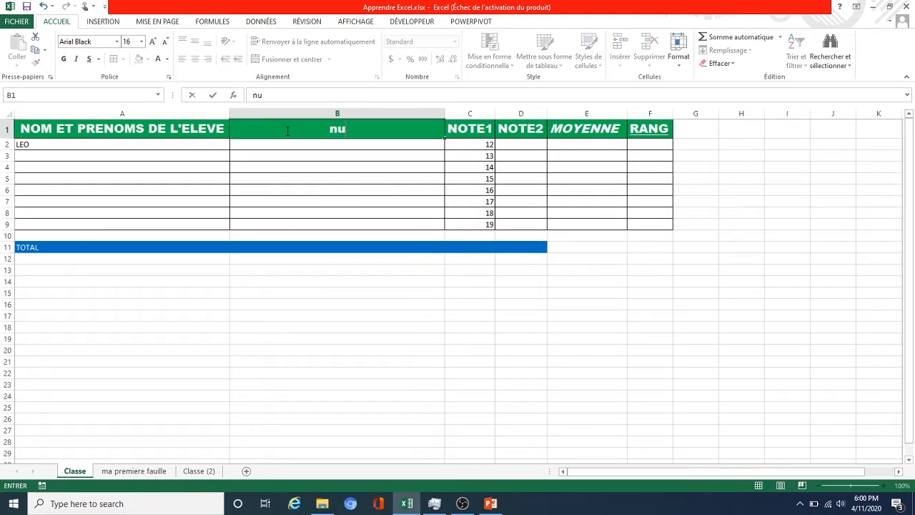
key(BackSpace)
key(BackSpace)
key(BackSpace)
key(BackSpace)
text(Numero)
key(Return)
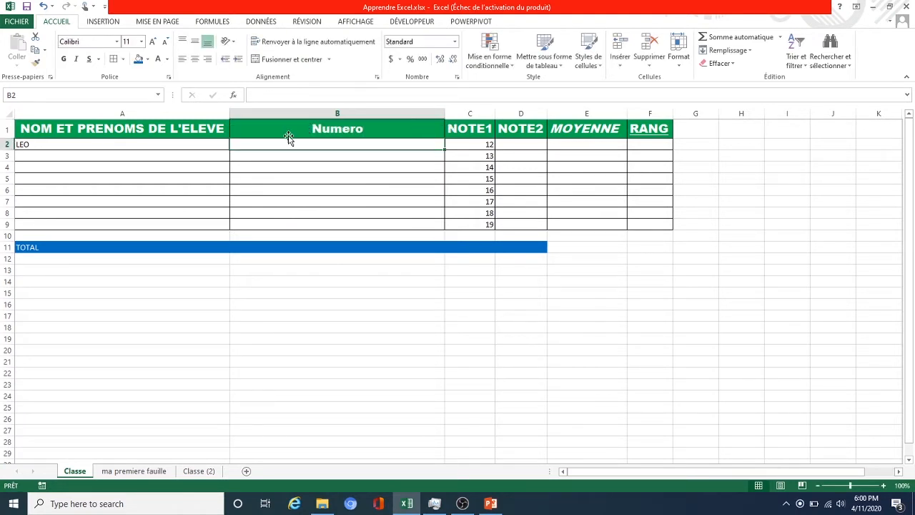
Step: Enter the second student's first name in cell A3
click(211, 142)
click(204, 155)
text(ro)
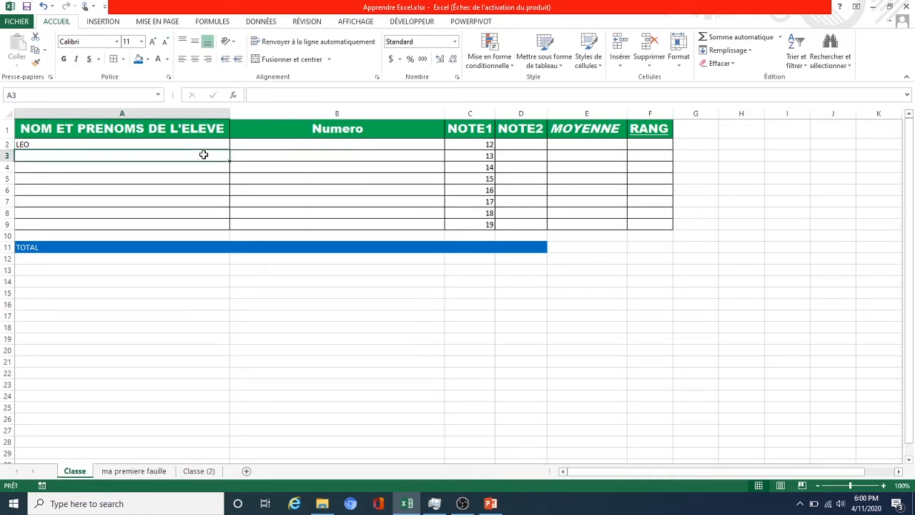
text(maric)
key(Return)
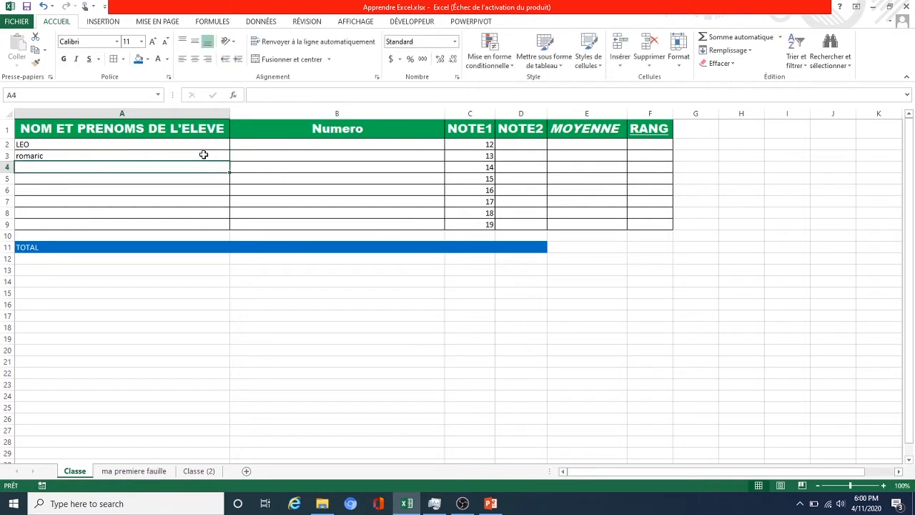
Step: Enter the first student's phone number, starting with a zero, in cell B2 under Numero
click(339, 146)
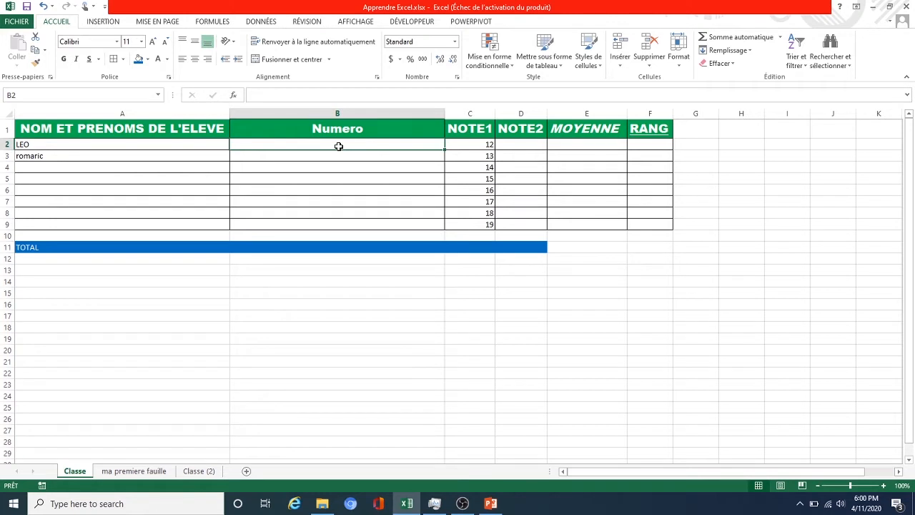
text(09)
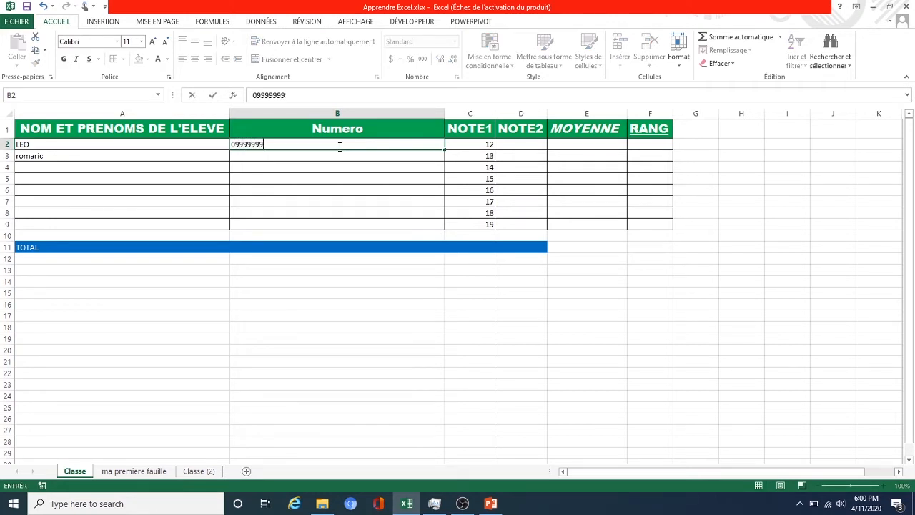
text(999999)
key(Return)
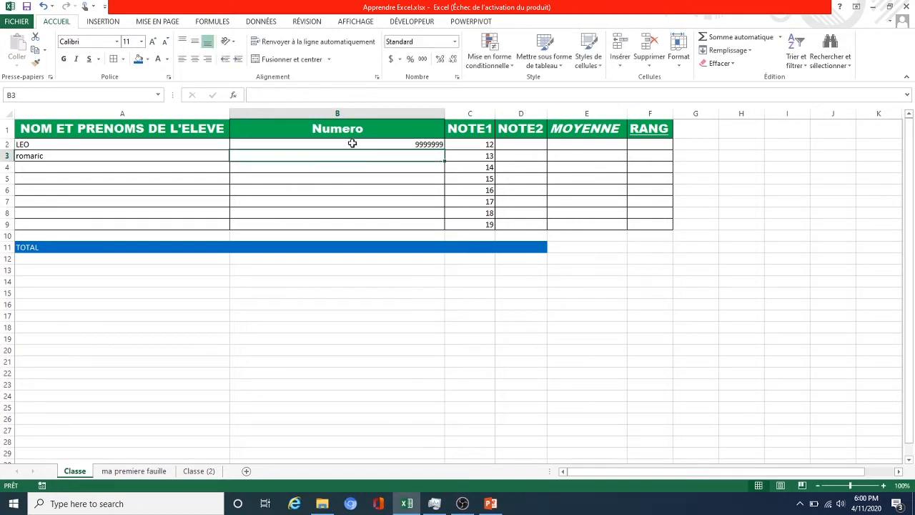
Step: Try the Nombre number format on the phone number in cell B2
click(366, 140)
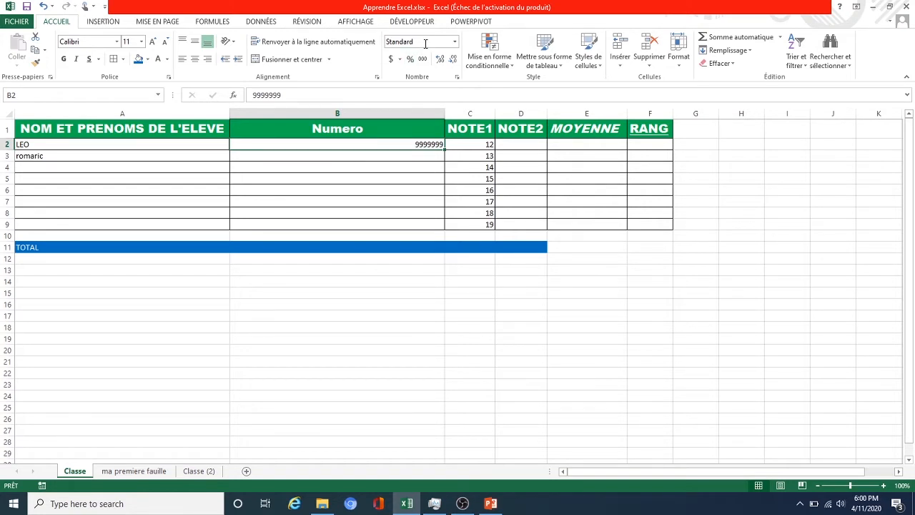
click(455, 41)
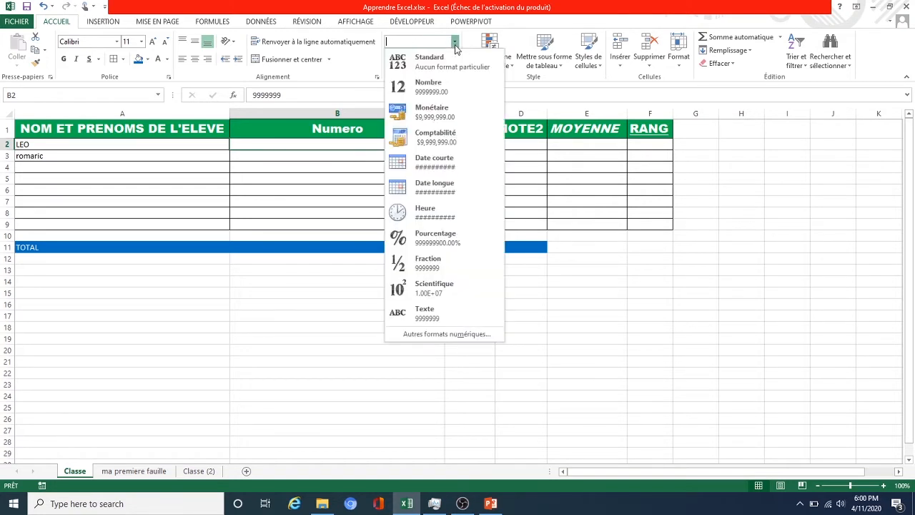
click(433, 95)
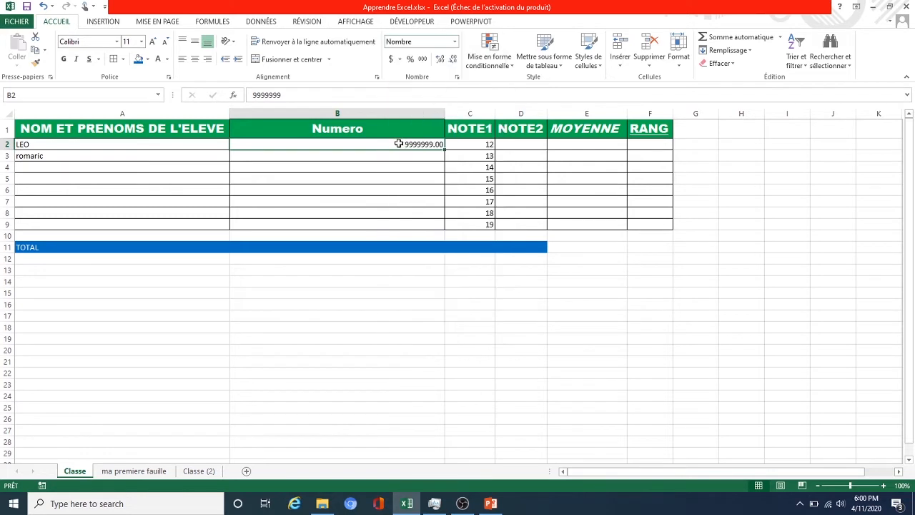
double_click(400, 143)
click(308, 156)
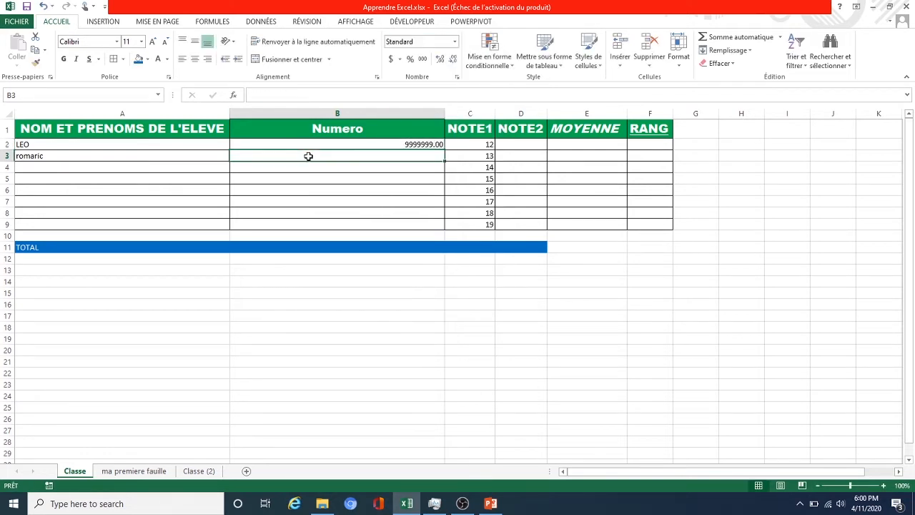
Step: Set cell B2 to the Texte format and add the leading 0 to its phone number
click(413, 144)
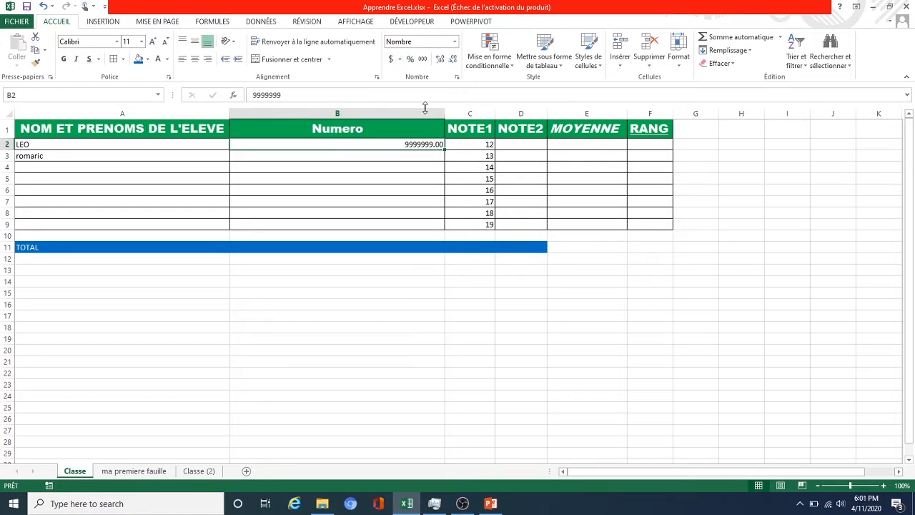
click(455, 43)
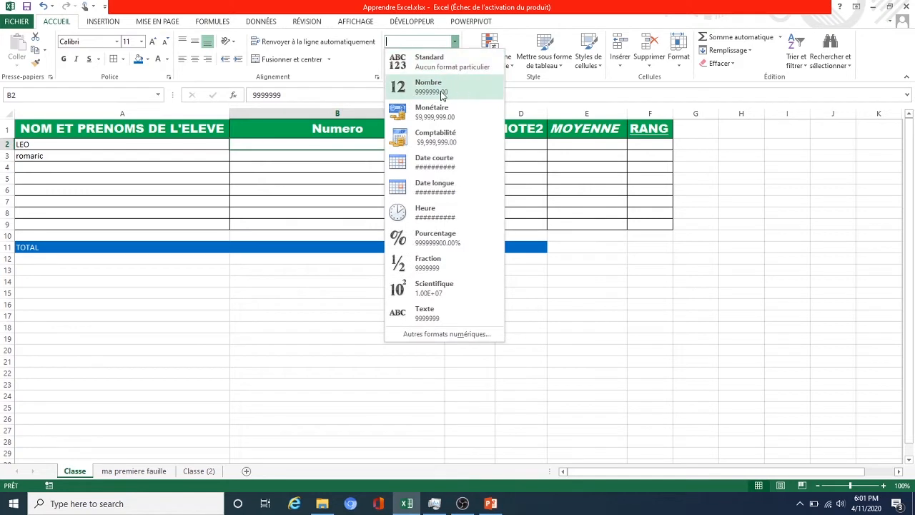
click(430, 319)
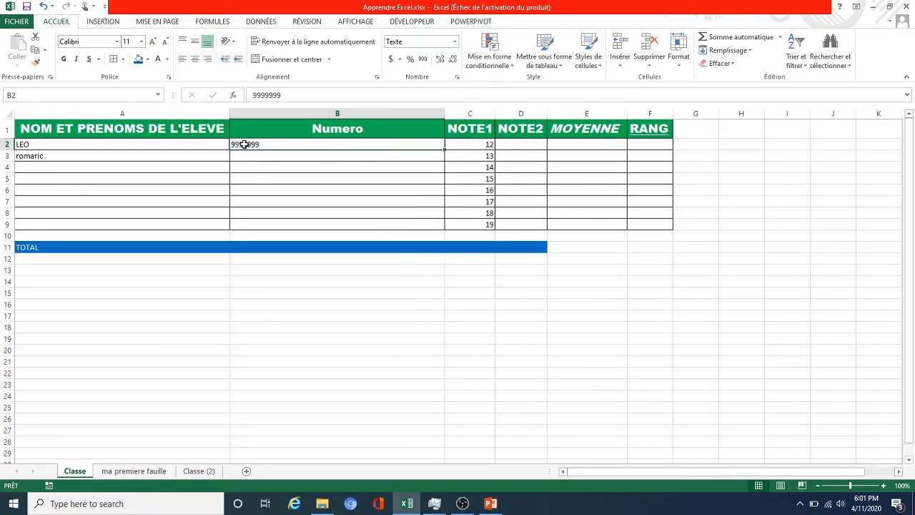
double_click(243, 145)
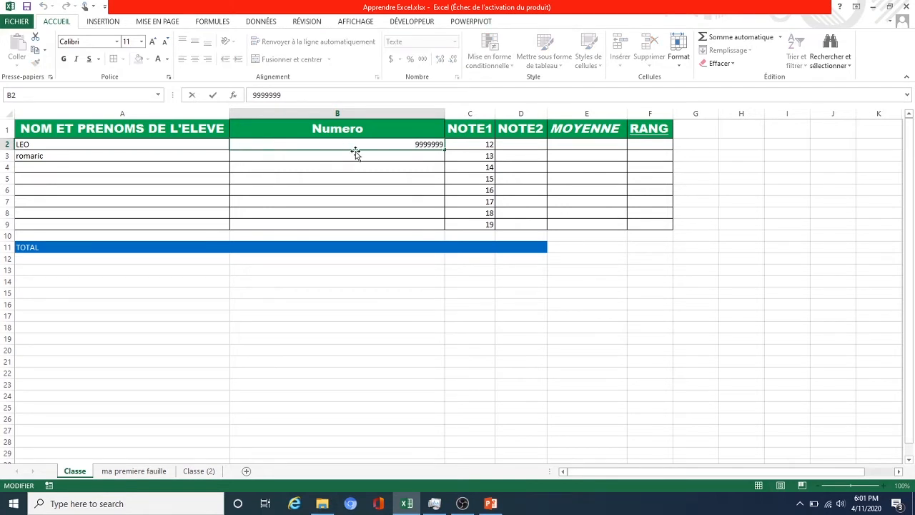
text(0)
key(Return)
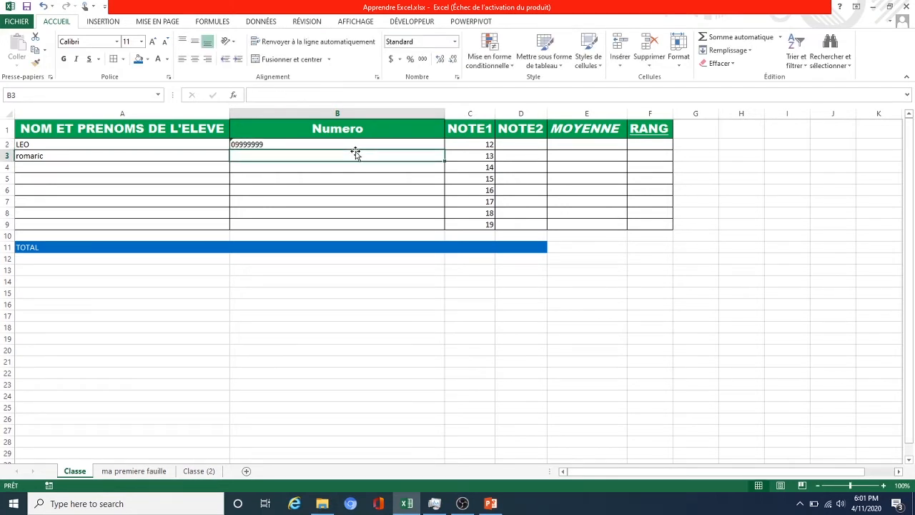
click(252, 145)
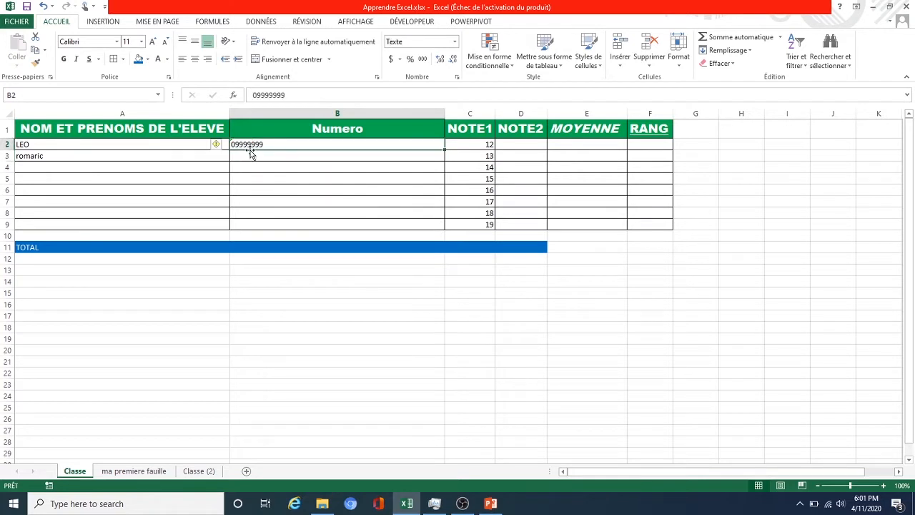
click(245, 156)
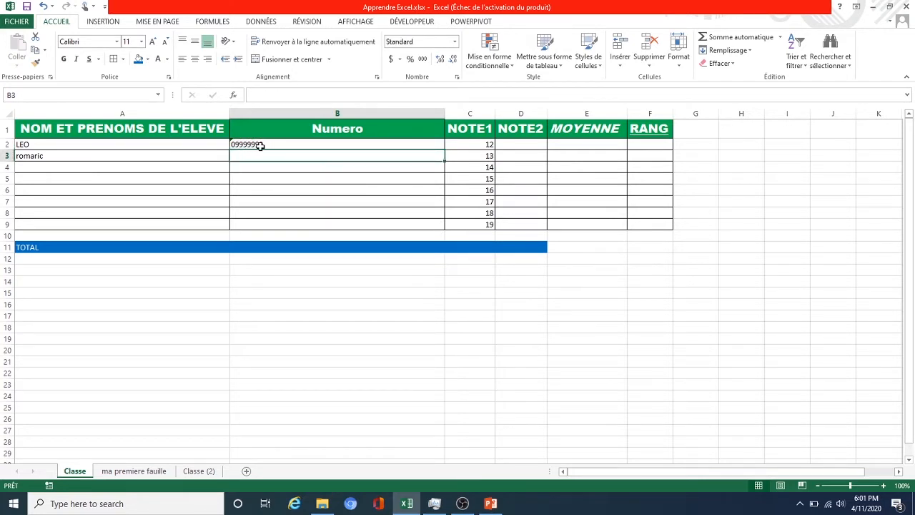
click(344, 147)
click(477, 145)
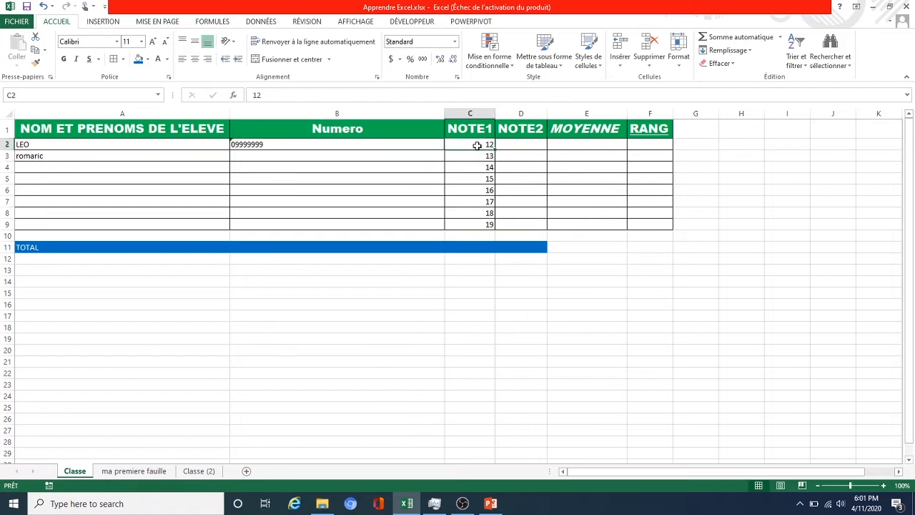
click(568, 143)
click(531, 143)
click(566, 143)
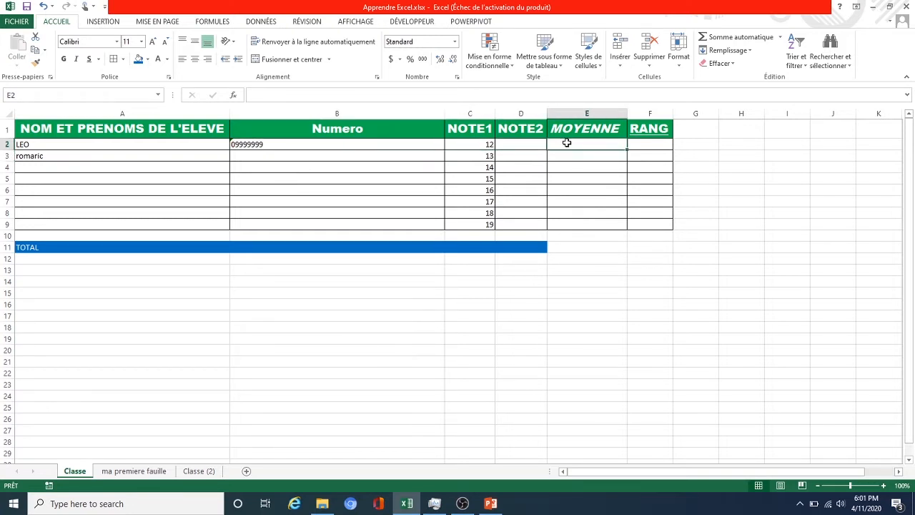
click(542, 143)
click(568, 143)
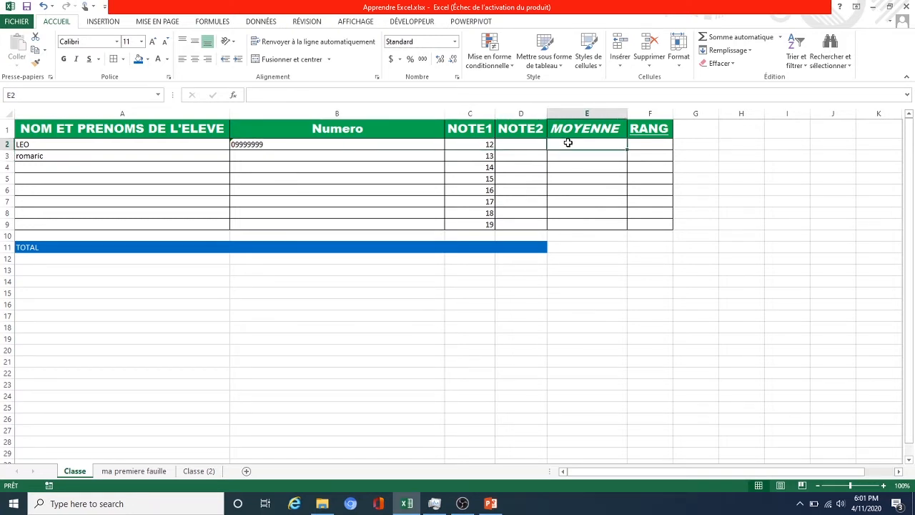
Step: Enter 14 as the first student's NOTE2 grade in cell D2
click(526, 144)
text(1)
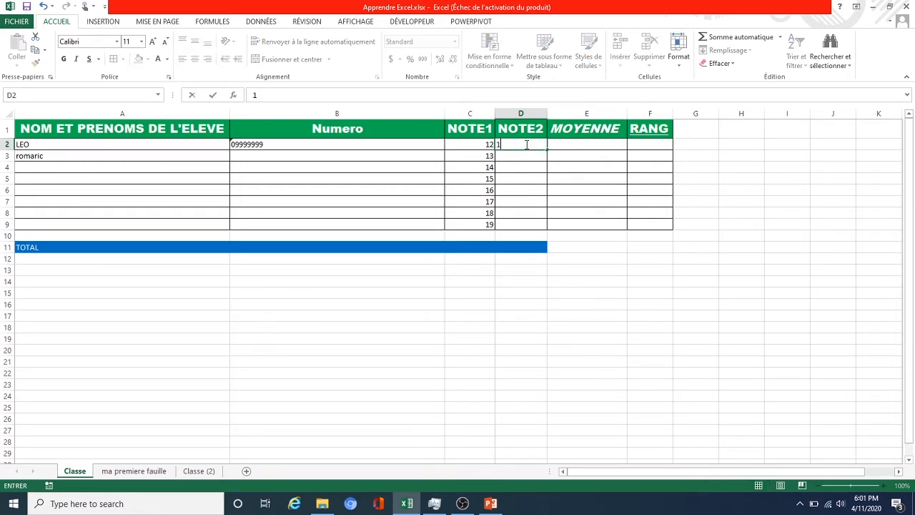
text(4)
key(Tab)
Step: Enter the formula =(C2+D2)/2 in cell E2 to average the first student's two grades
text(=)
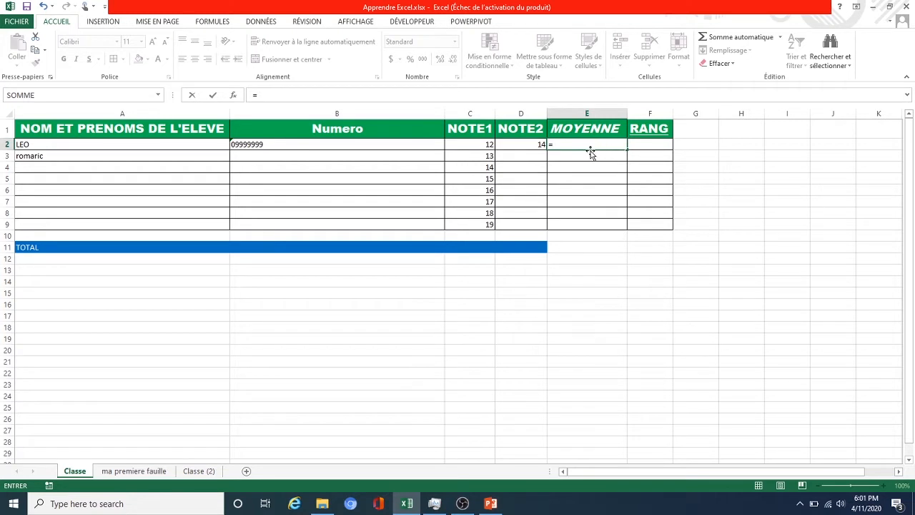
text(()
click(483, 145)
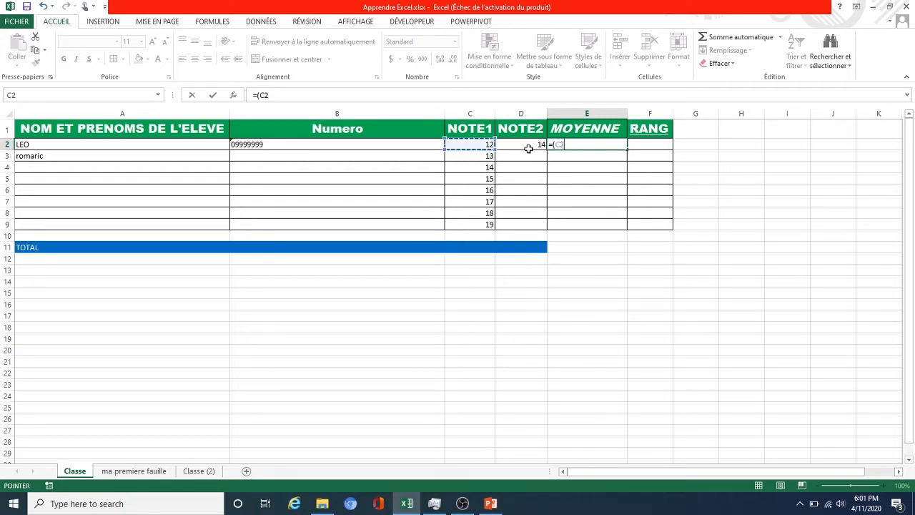
text(+)
click(535, 145)
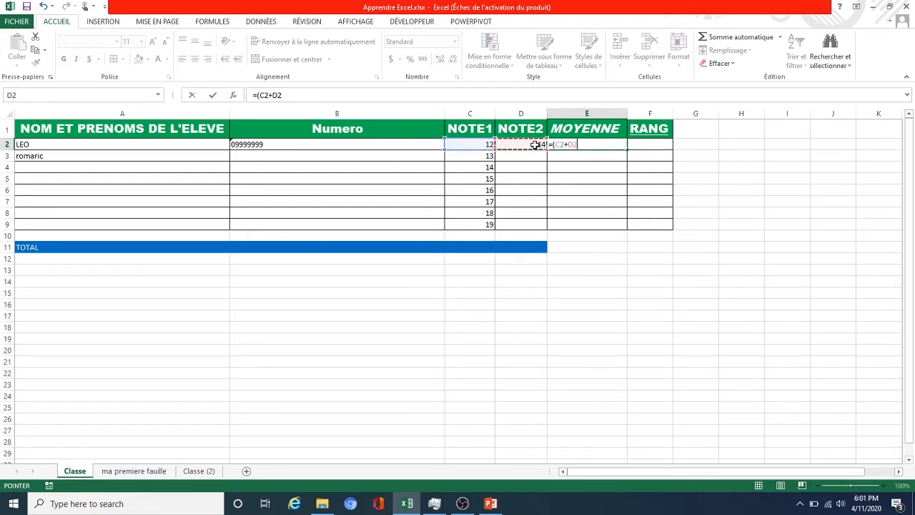
text()/2)
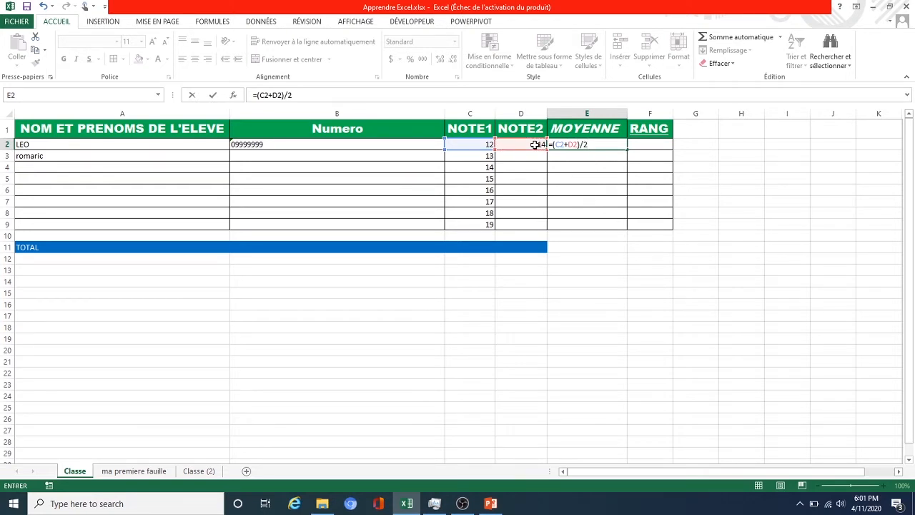
key(Return)
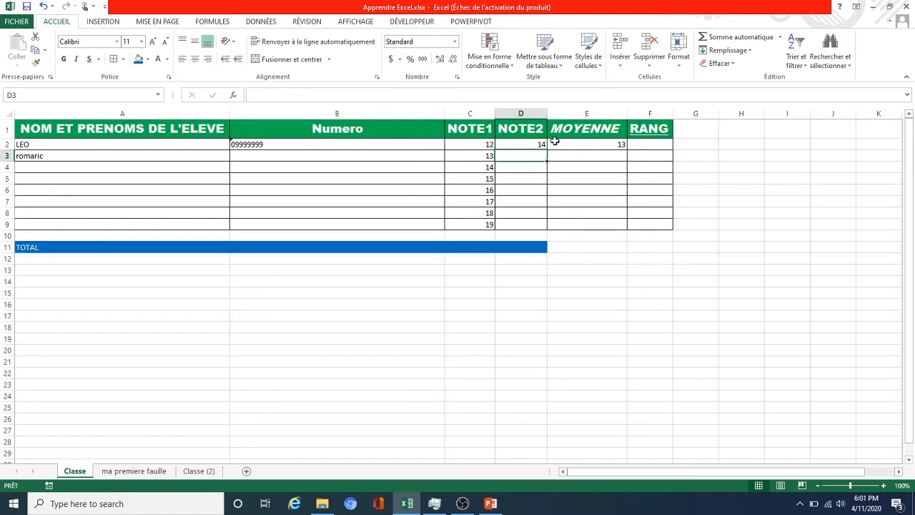
Step: Change the first student's NOTE2 grade in cell D2 to 15
click(573, 143)
click(528, 146)
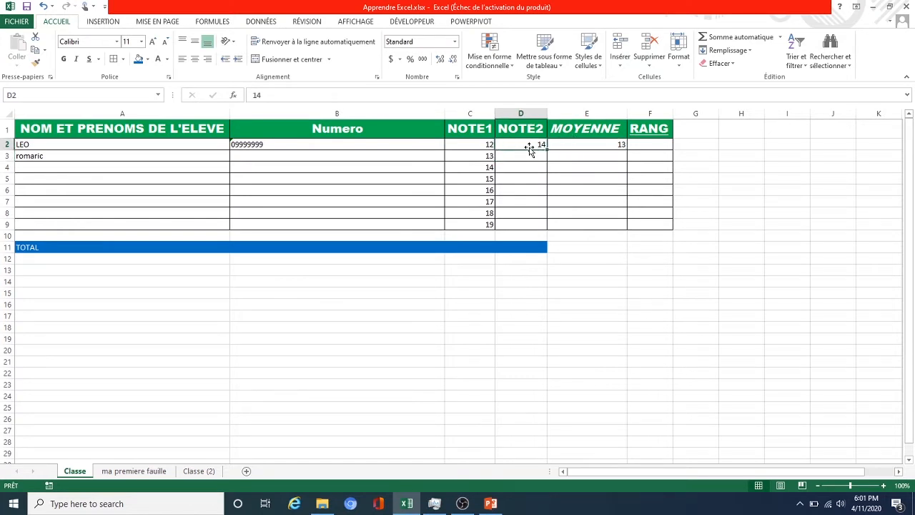
text(15)
key(Return)
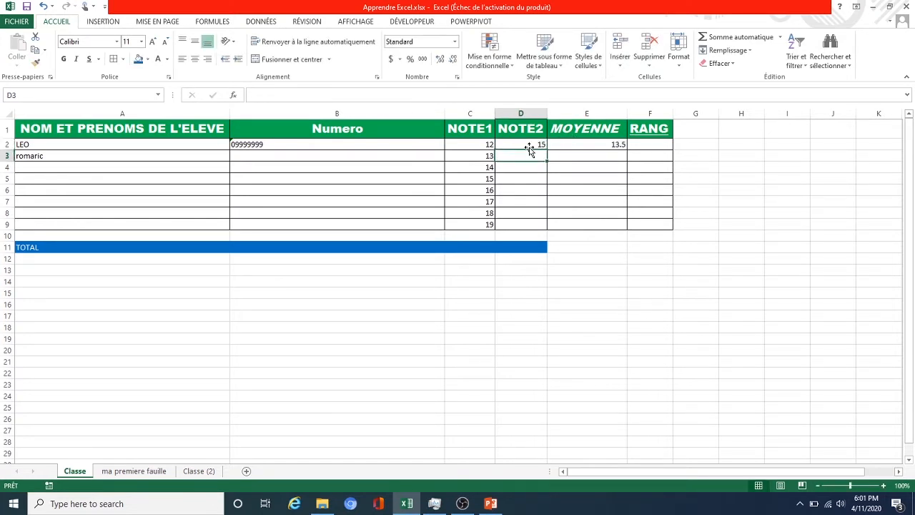
Step: Adjust the first student's average in cell E2 to show four decimal places
click(607, 142)
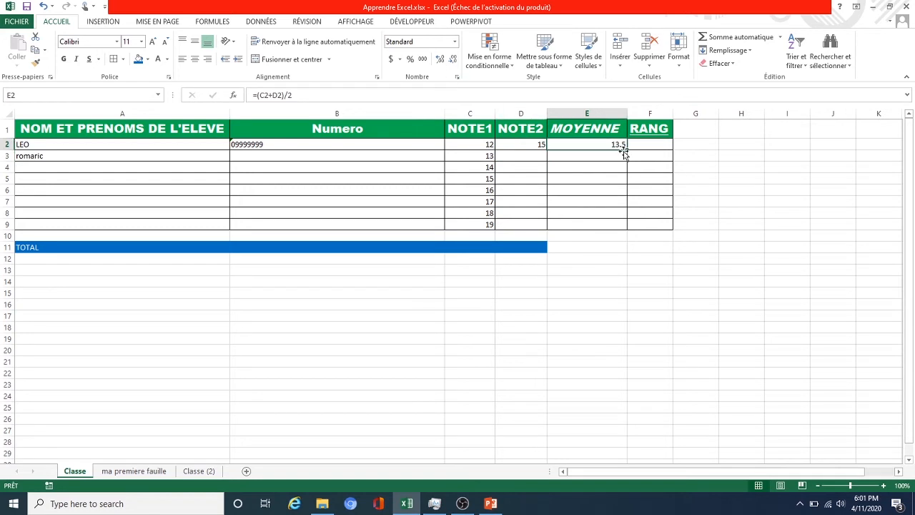
click(453, 65)
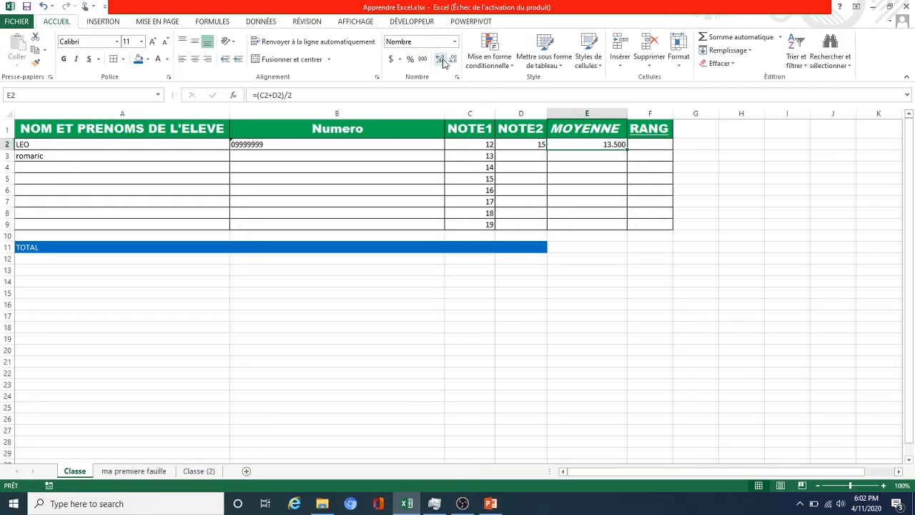
click(451, 61)
click(441, 60)
click(444, 62)
click(432, 167)
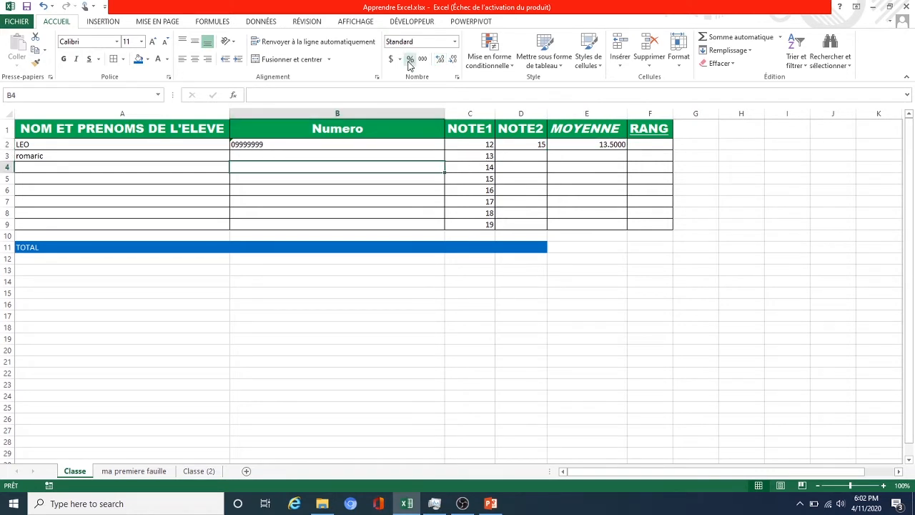
click(400, 59)
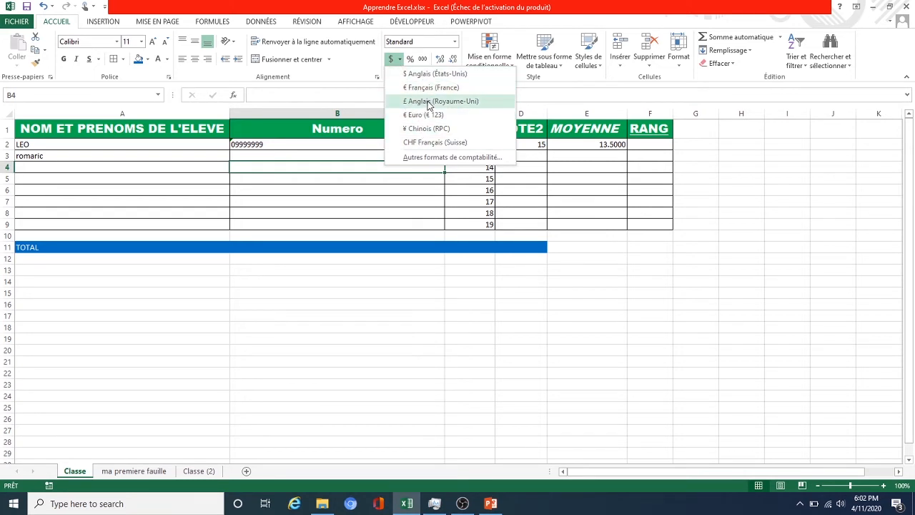
click(563, 161)
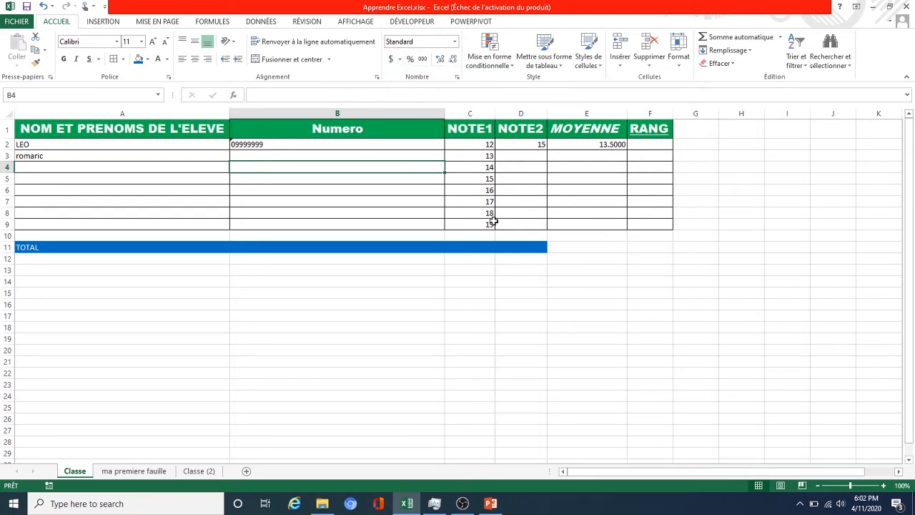
click(716, 179)
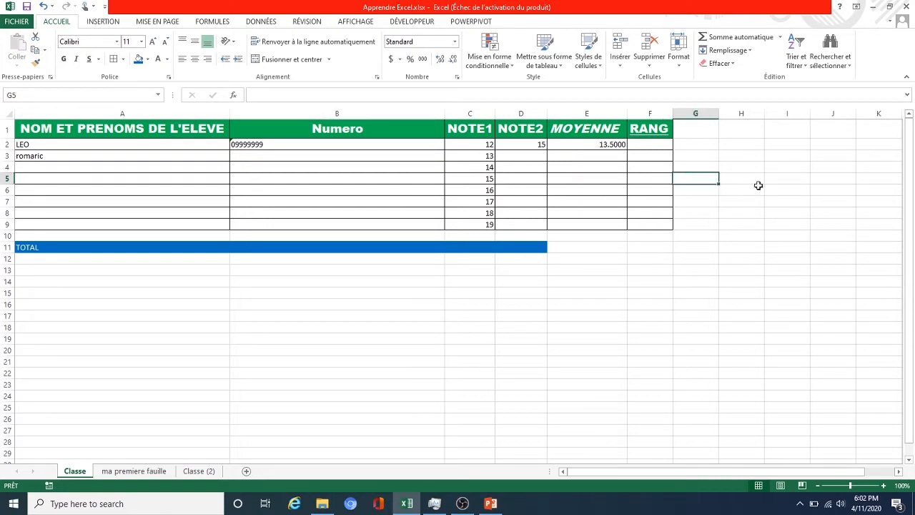
Step: Enter the value 100 in cell H5 outside the grades table
click(747, 179)
text(100)
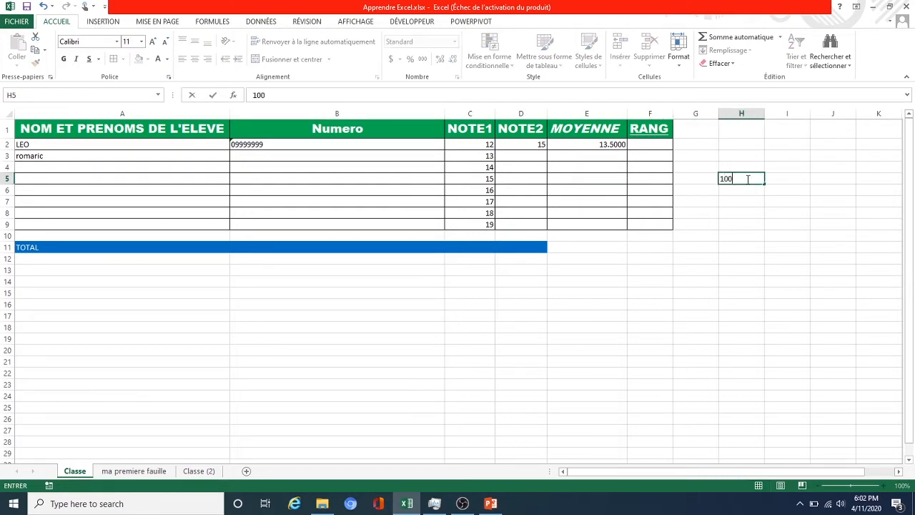
key(Return)
click(754, 178)
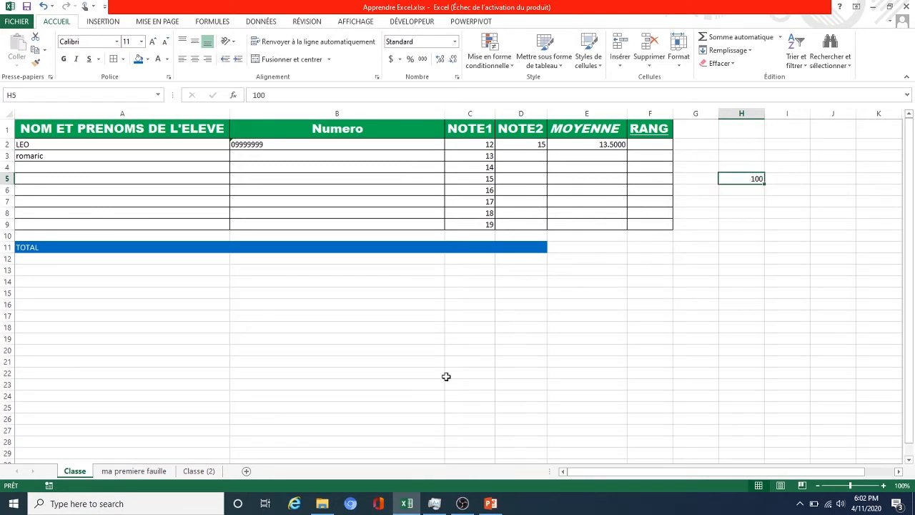
Step: Add a new worksheet and enter the header LIBELLE in cell A2
click(246, 470)
click(81, 137)
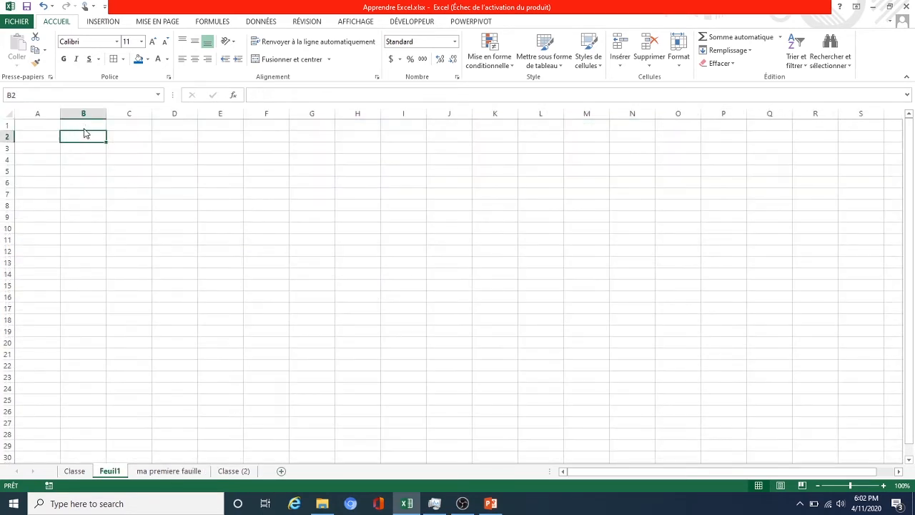
key(Left)
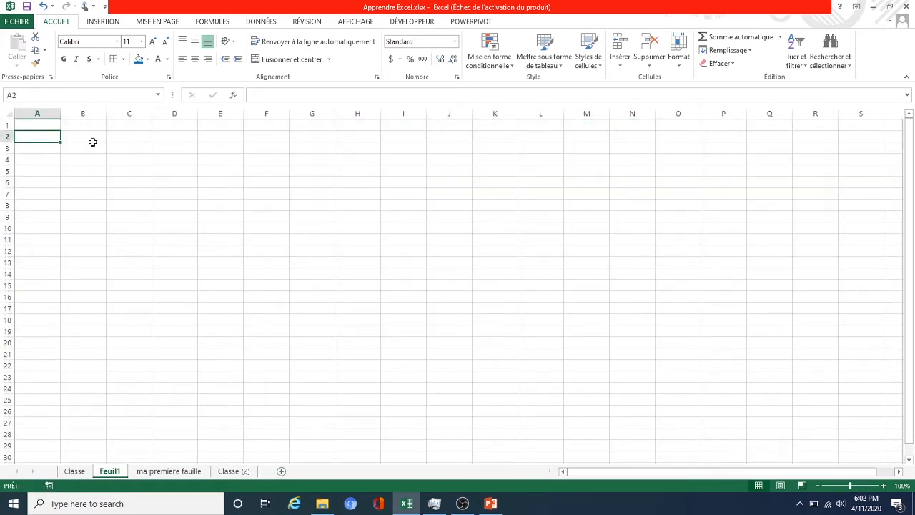
text(I)
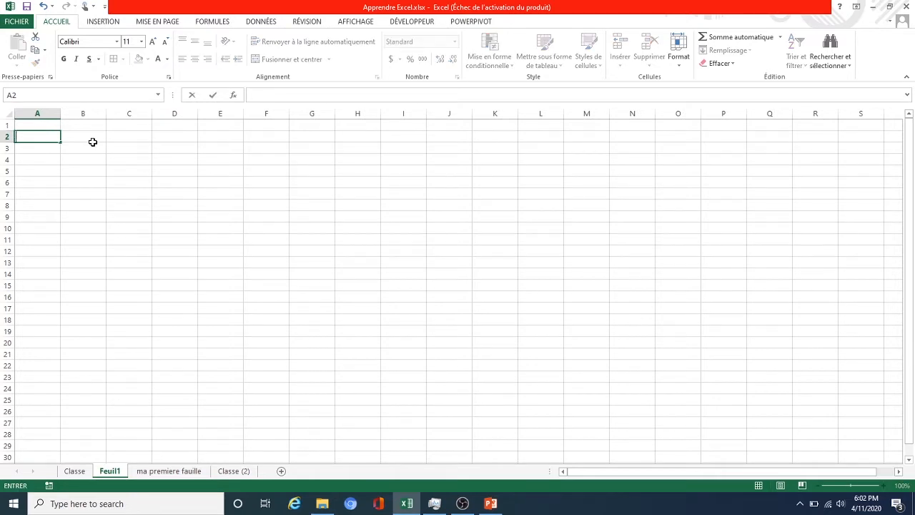
text(IBELLE)
key(Tab)
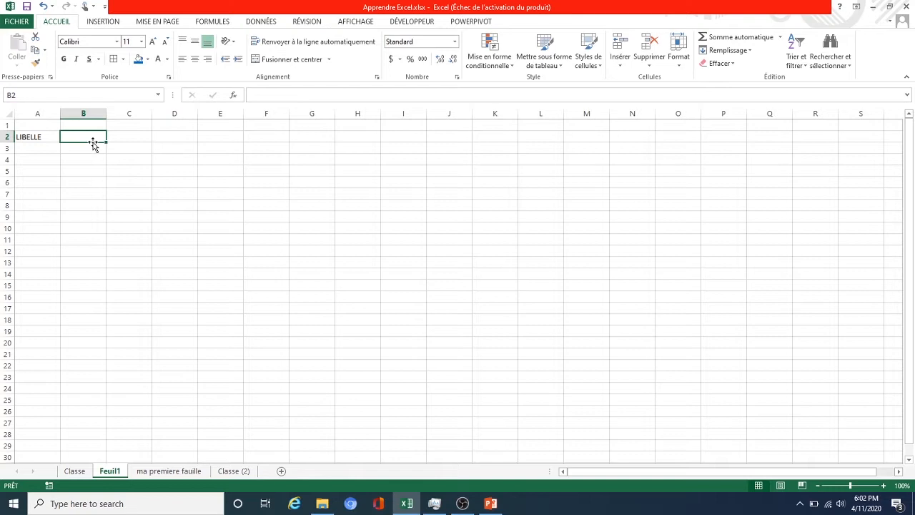
Step: Enter the headers PRIX UNITAIRE in B2 and QUANTITE in C2, and fit column B's width to its text
text(PRIX UNI)
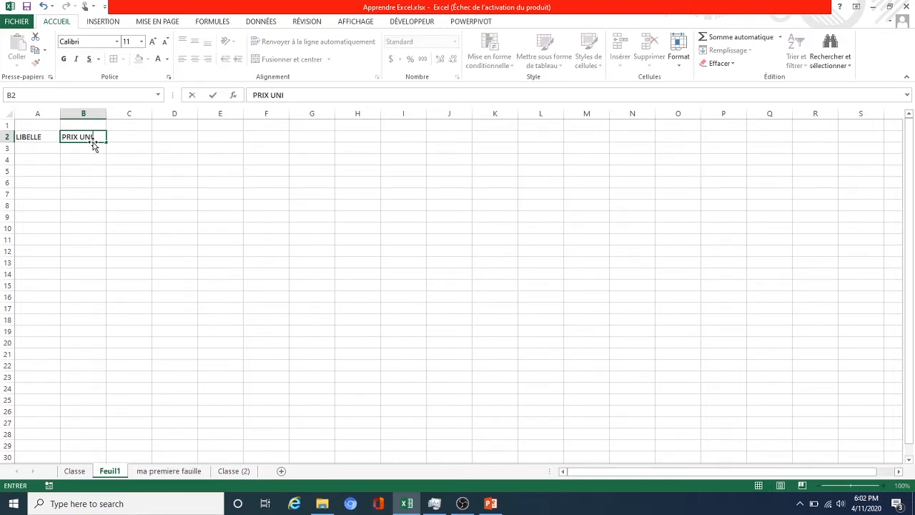
text(TAIRE)
key(Tab)
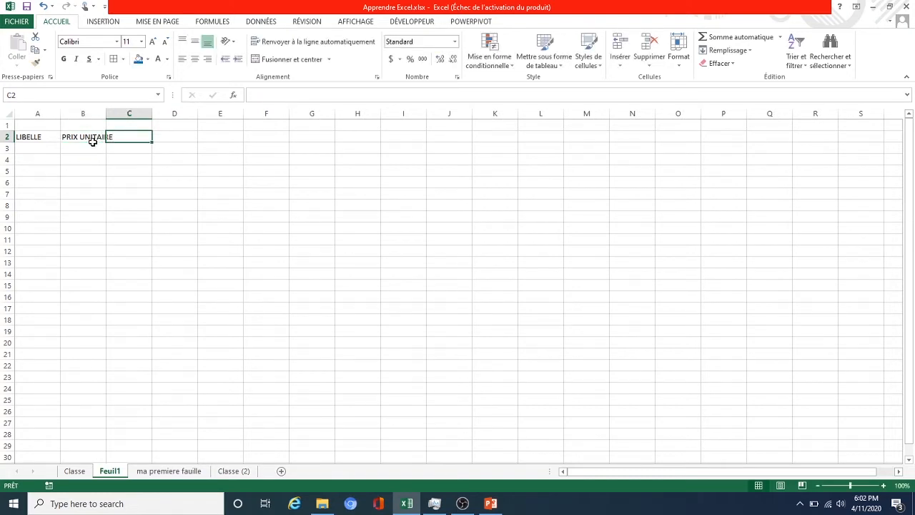
text(QUANTITE)
key(Tab)
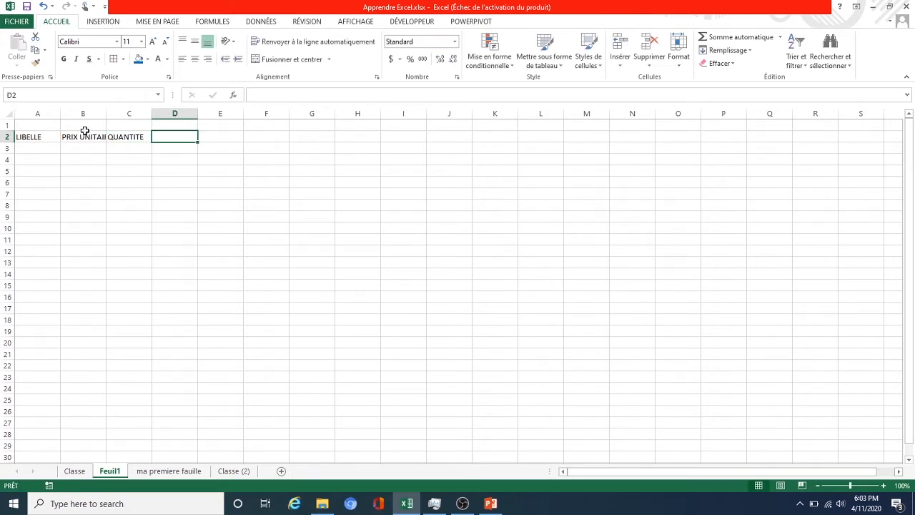
double_click(106, 112)
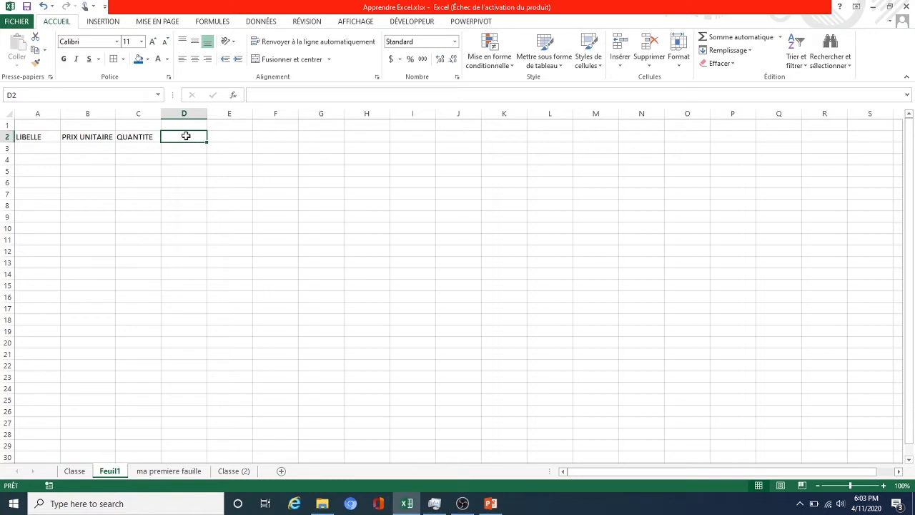
Step: Enter the header PRIX TOTAL in cell D2 and widen column D slightly
text(P)
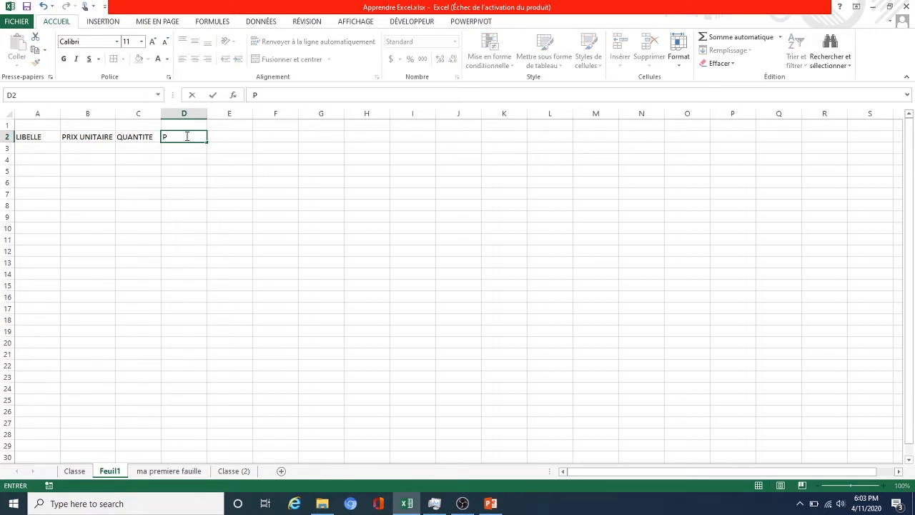
text(RRI)
key(BackSpace)
key(BackSpace)
key(BackSpace)
key(Return)
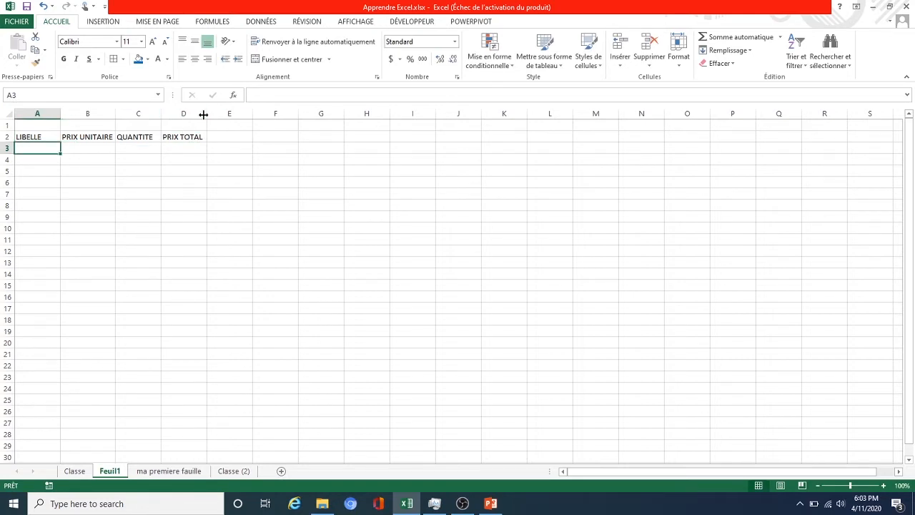
drag(203, 115, 213, 114)
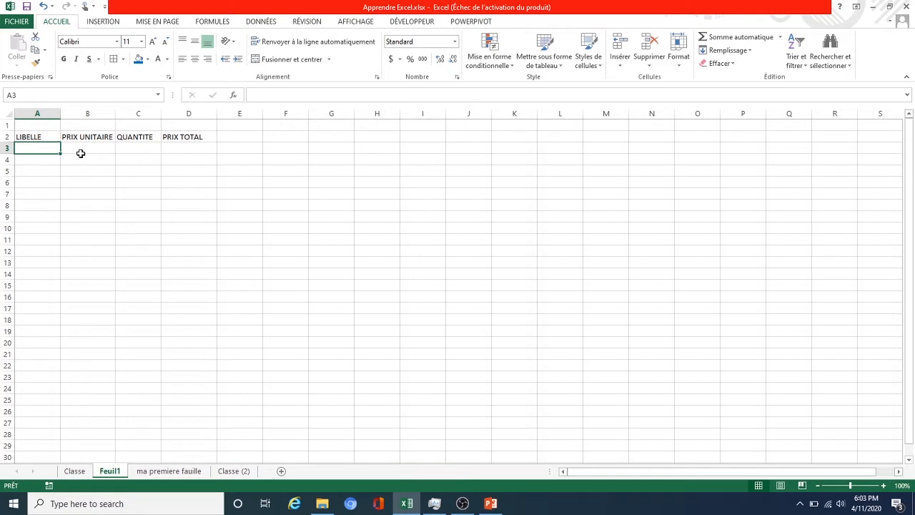
Step: Fill the first item row with MASQUE in A3, unit price 2000 in B3 and quantity 10 in C3
text(MASQUE)
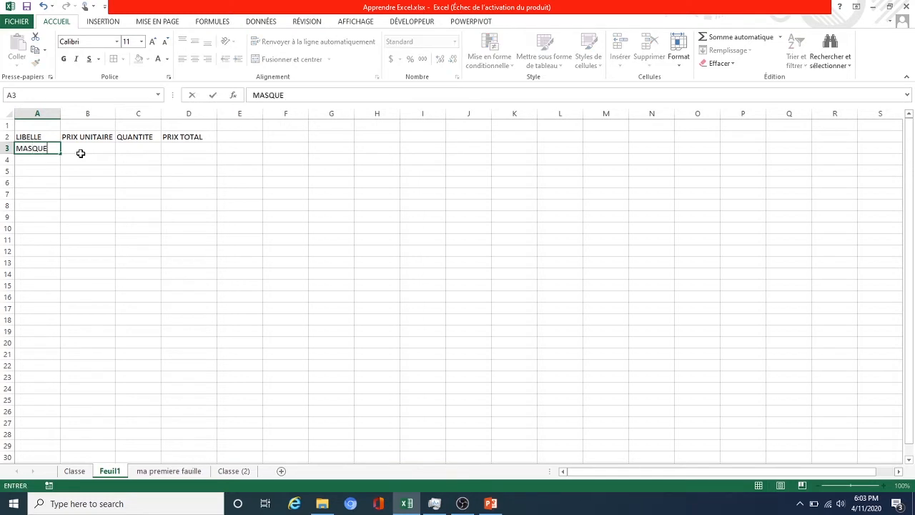
key(Return)
click(81, 152)
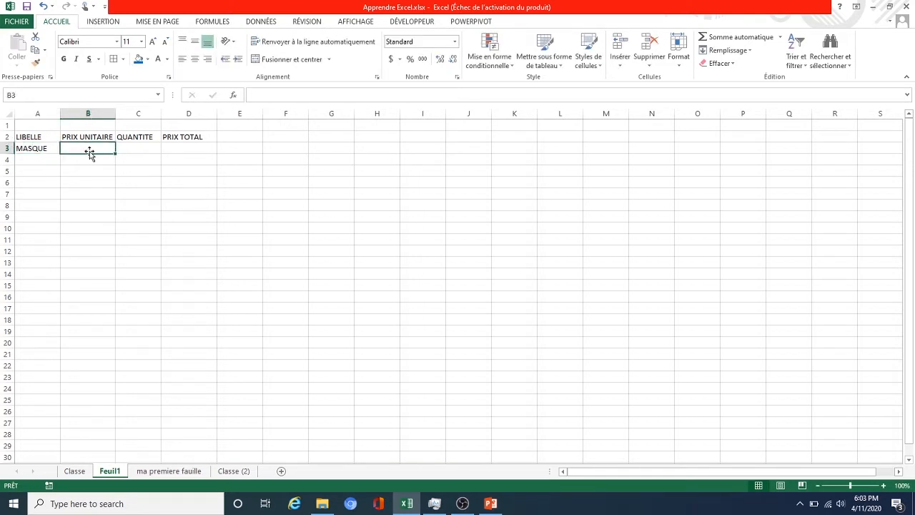
text(2000)
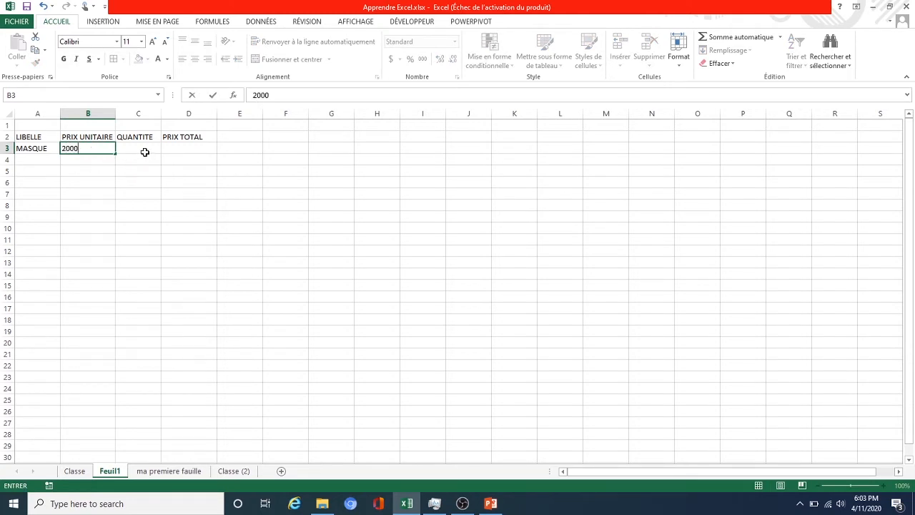
click(143, 150)
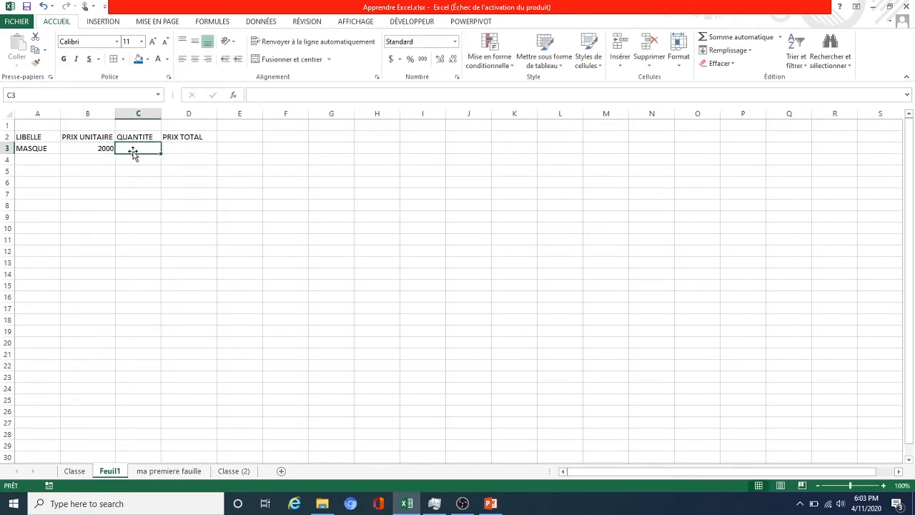
text(10)
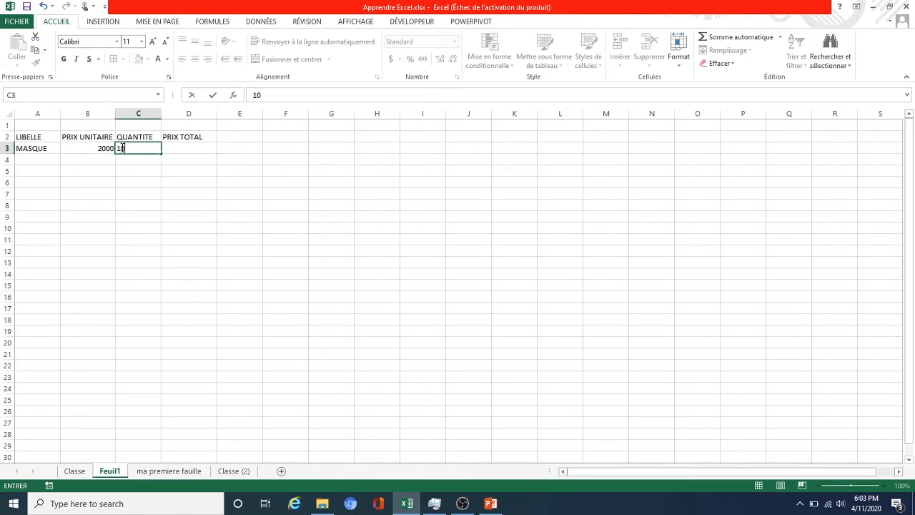
Step: Enter the formula =B3*C3 in cell D3 to compute the MASQUE total price
click(180, 148)
text(=)
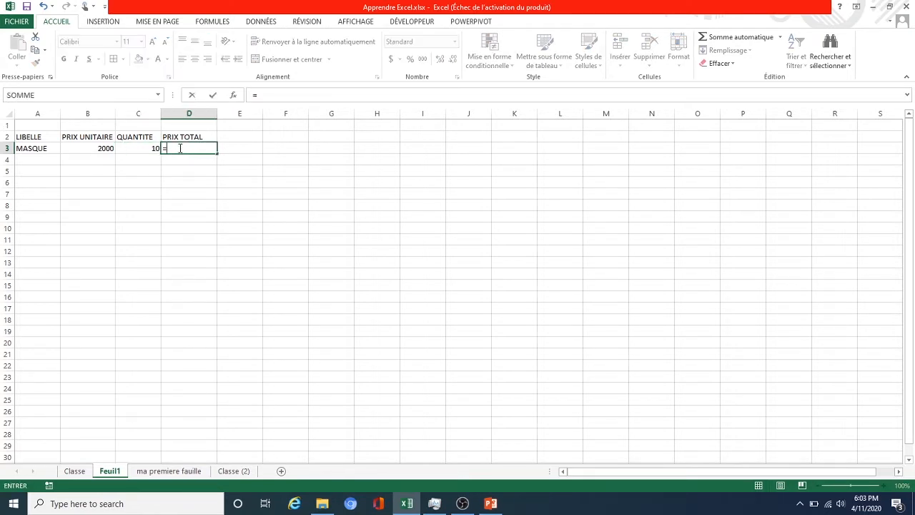
click(106, 148)
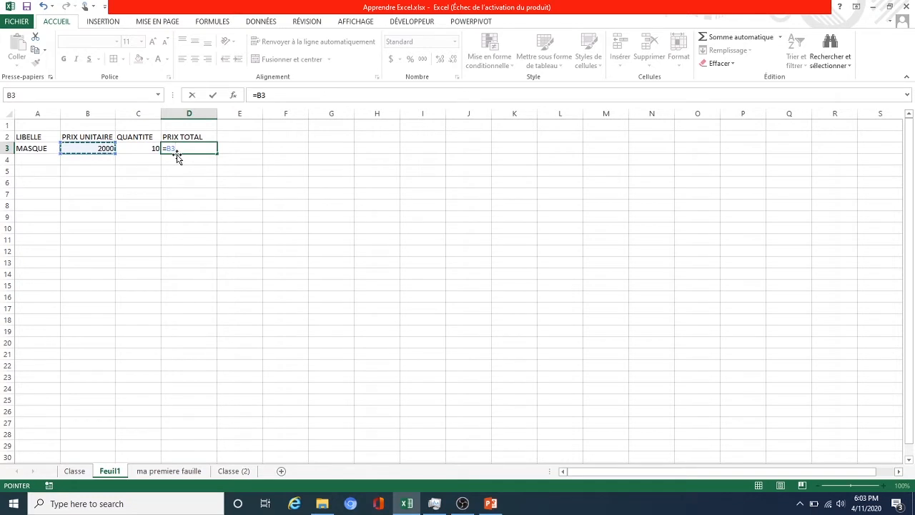
text(*)
click(142, 148)
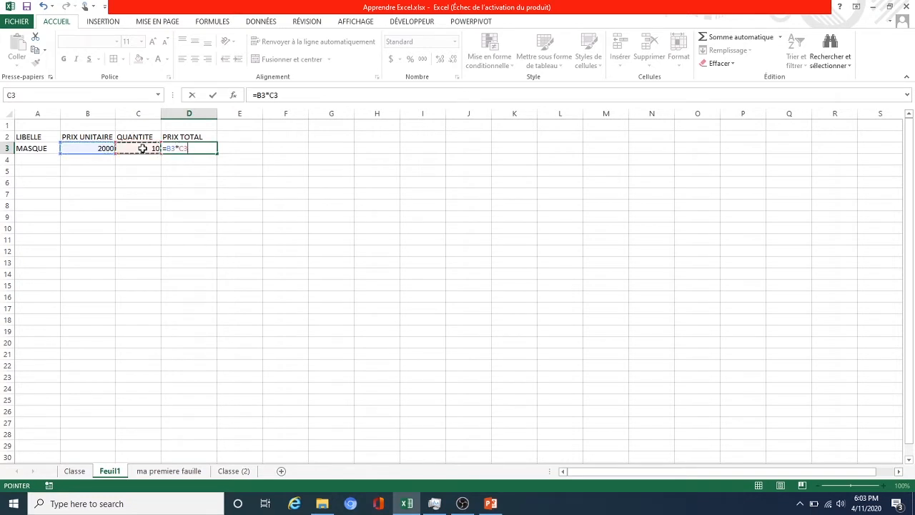
key(Return)
Step: Apply the Monétaire number format to the total price in cell D3
click(205, 140)
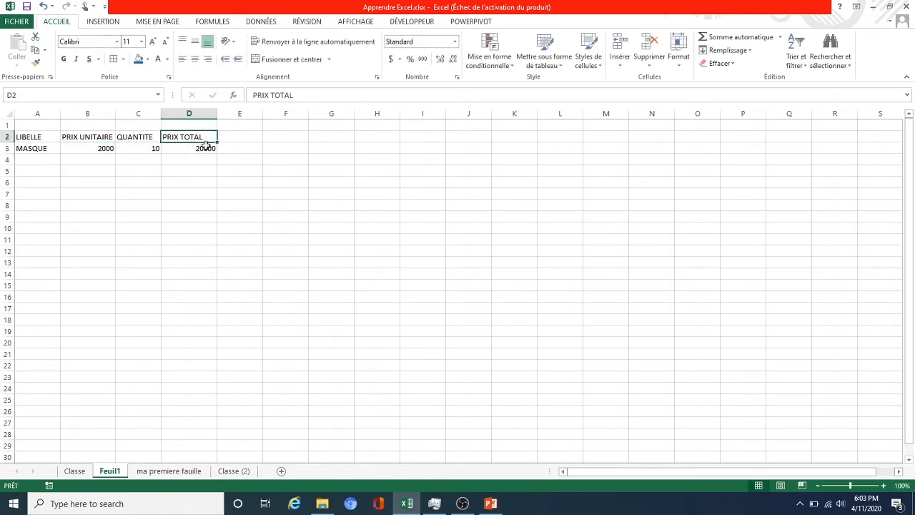
click(203, 150)
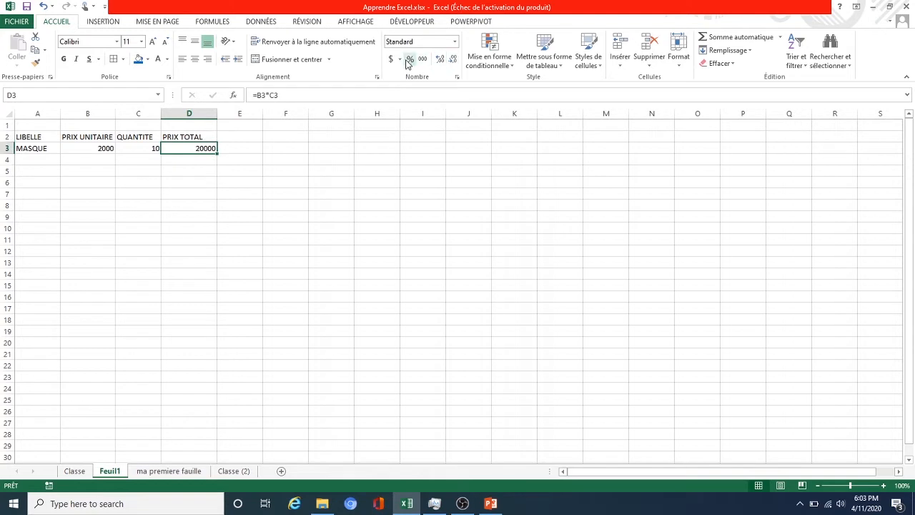
click(453, 43)
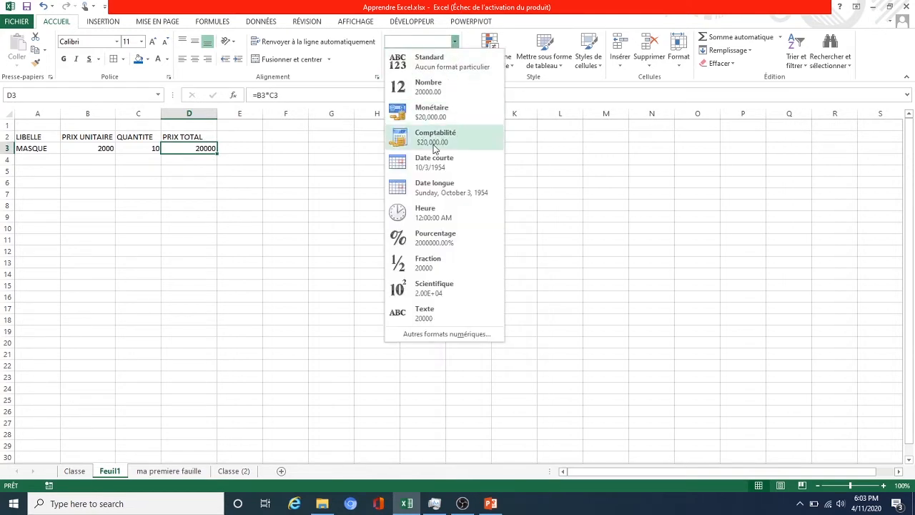
click(432, 113)
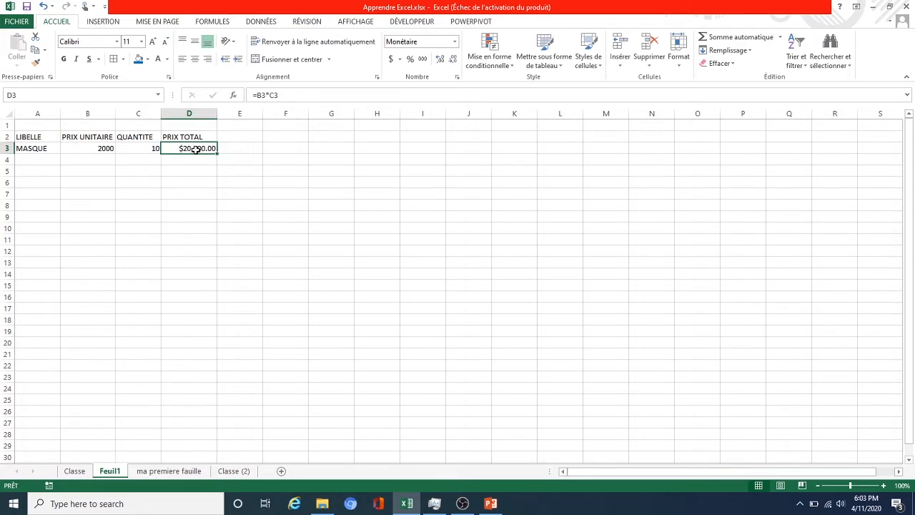
Step: Switch cell D3 to a euro accounting format, followed by the ¥ Chinois (RPC) accounting format
click(400, 59)
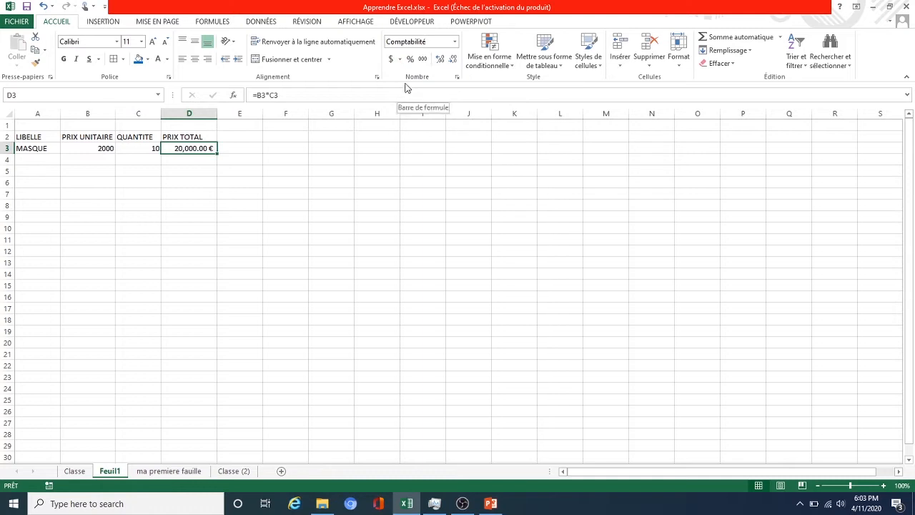
click(400, 59)
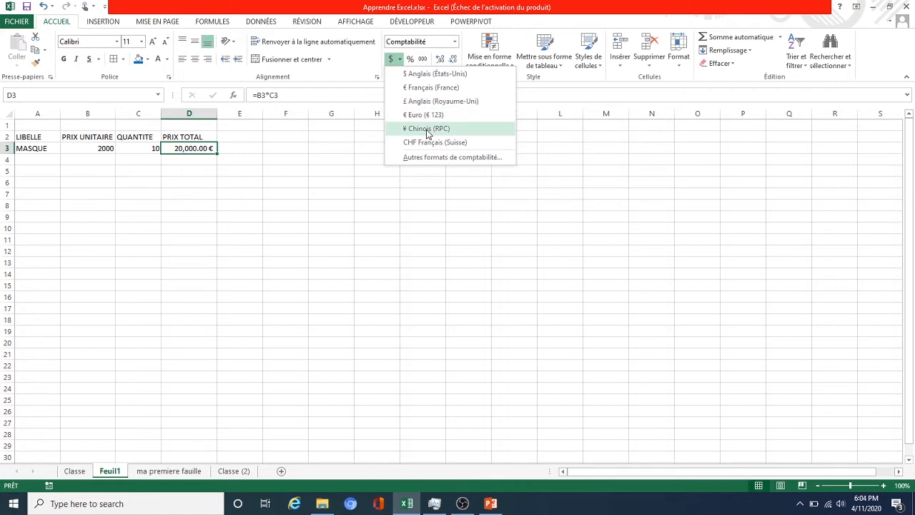
click(428, 133)
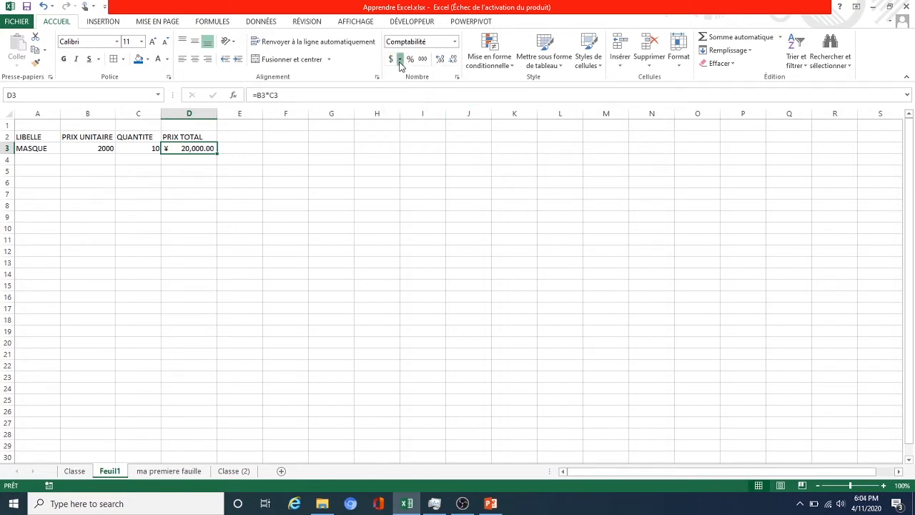
Step: Examine the currency symbols and custom number formats offered in the additional accounting formats, leaving cell D3 as it is
click(400, 59)
click(429, 158)
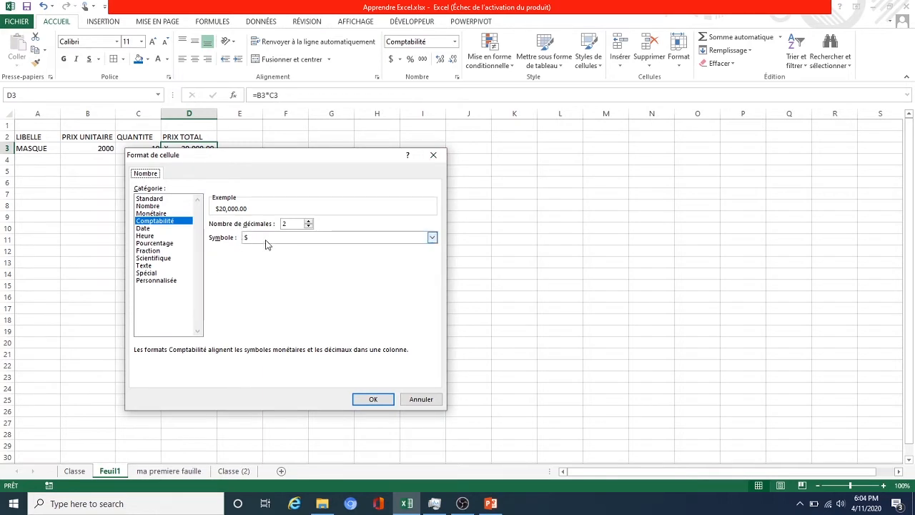
click(431, 237)
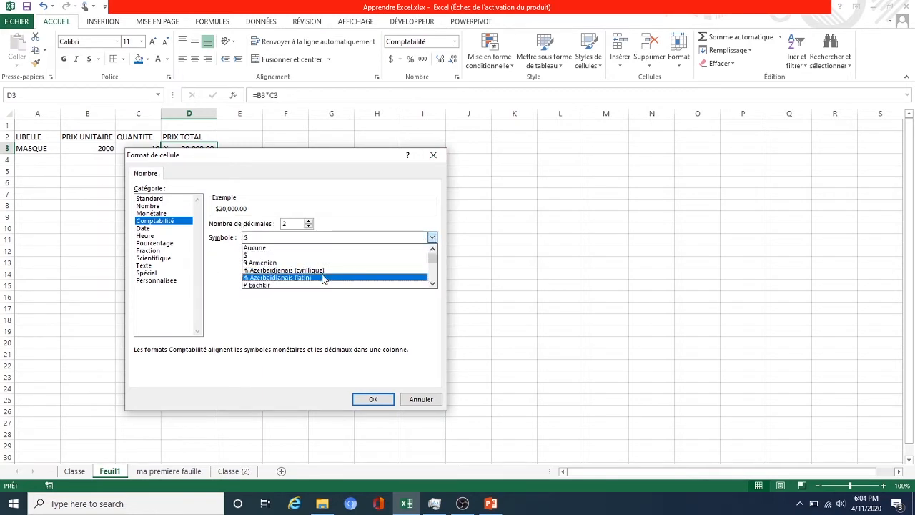
click(167, 301)
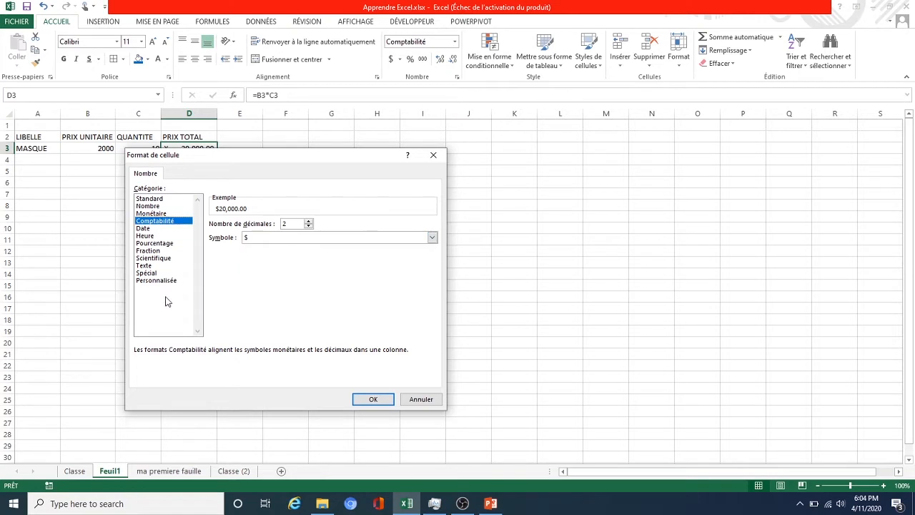
click(164, 284)
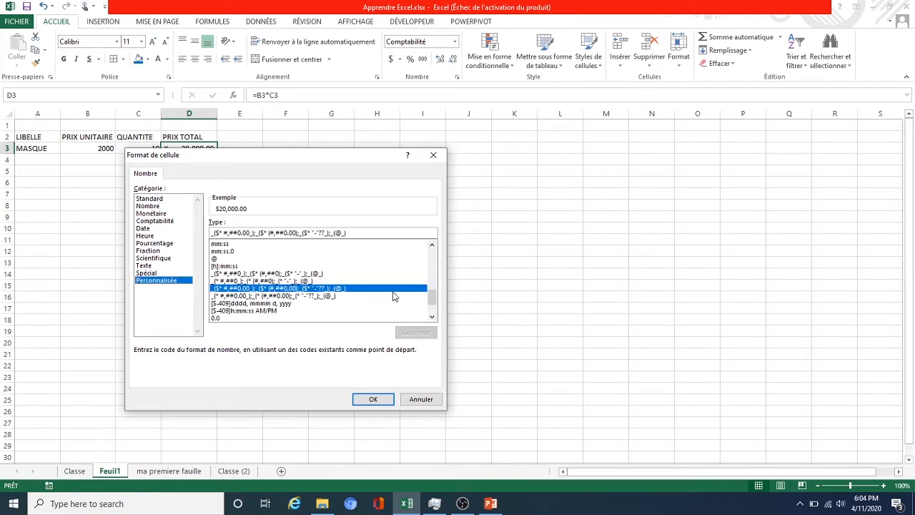
drag(433, 299, 432, 250)
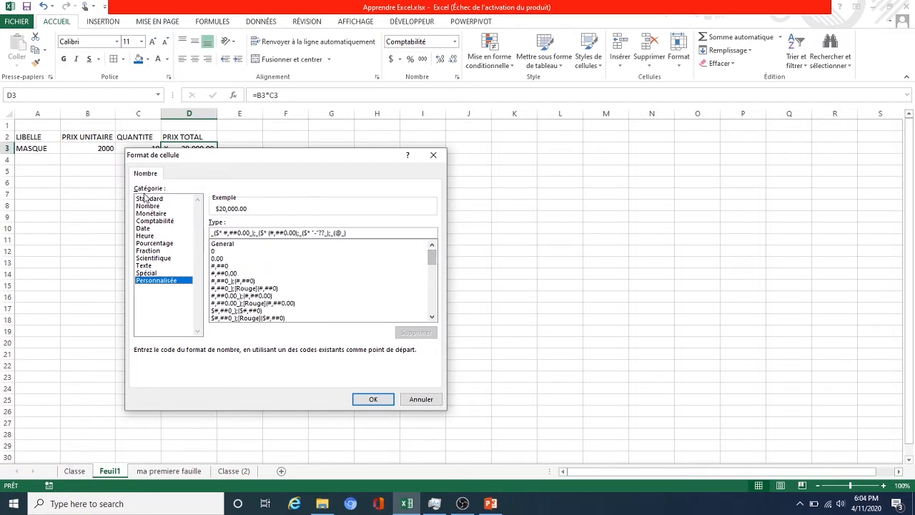
click(434, 155)
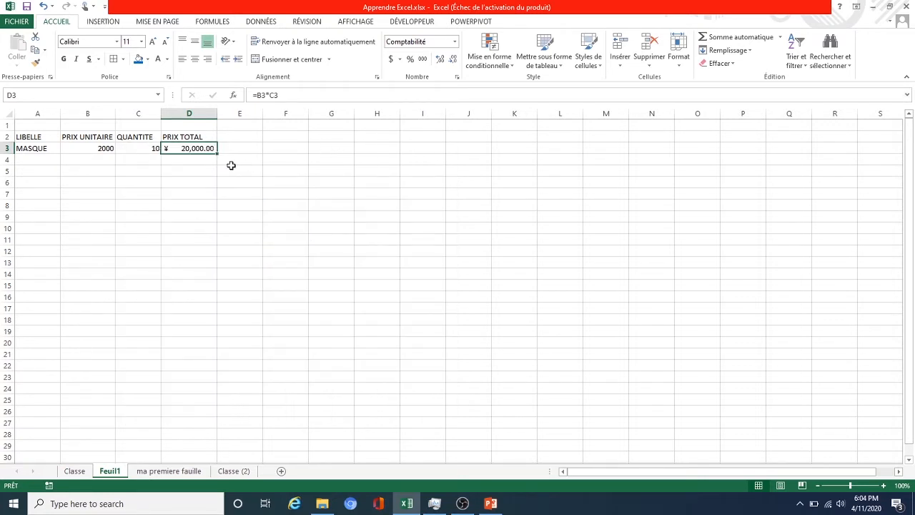
Step: Apply the € Français (France) accounting format to the MASQUE total price in cell D3
click(173, 161)
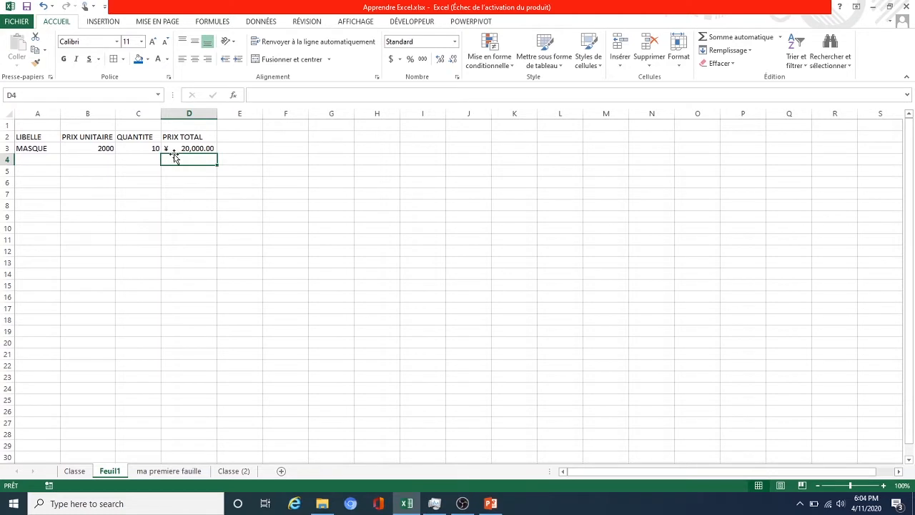
click(173, 150)
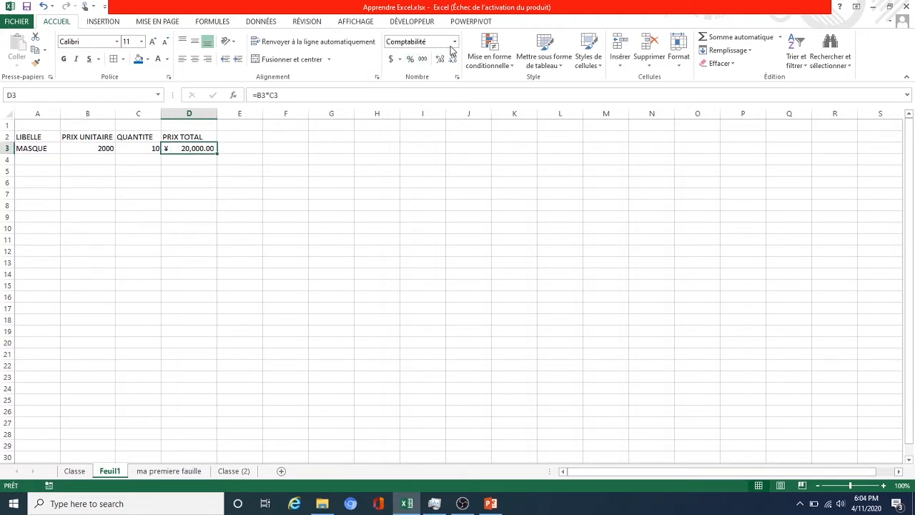
click(400, 59)
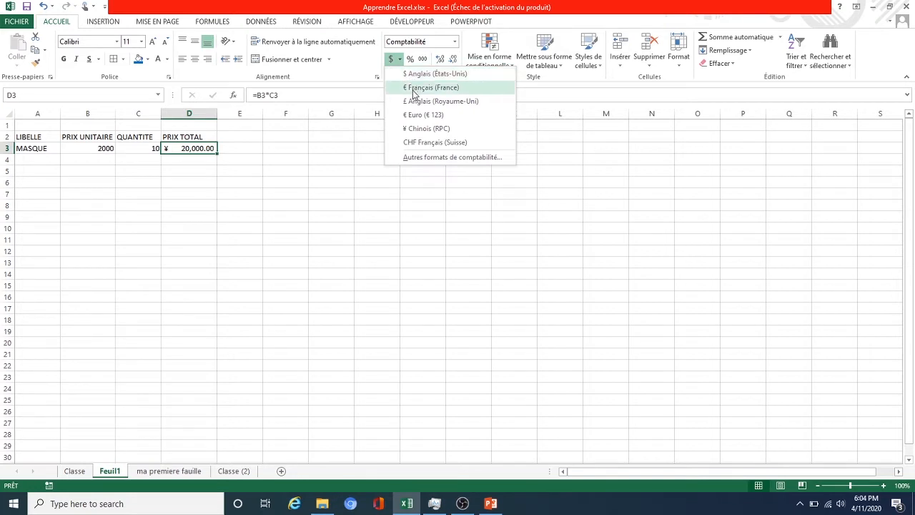
click(423, 87)
click(214, 206)
click(83, 149)
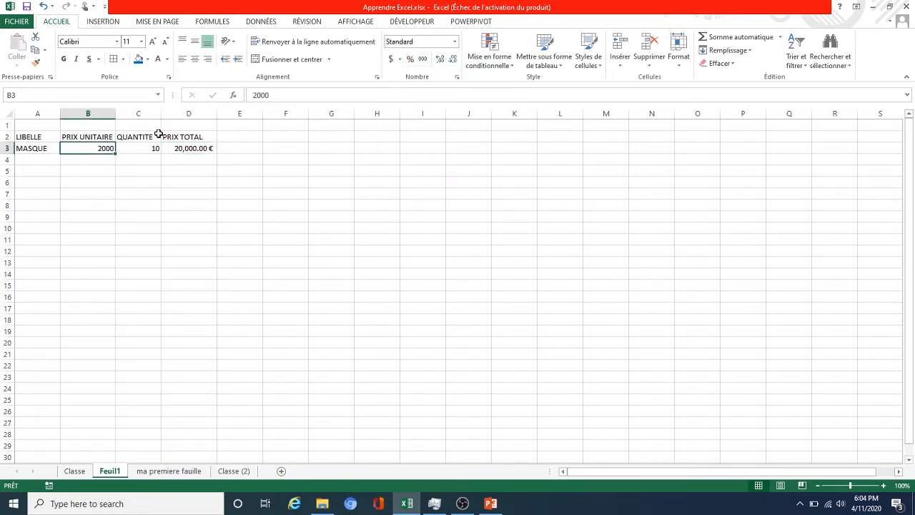
click(203, 148)
click(204, 166)
click(196, 151)
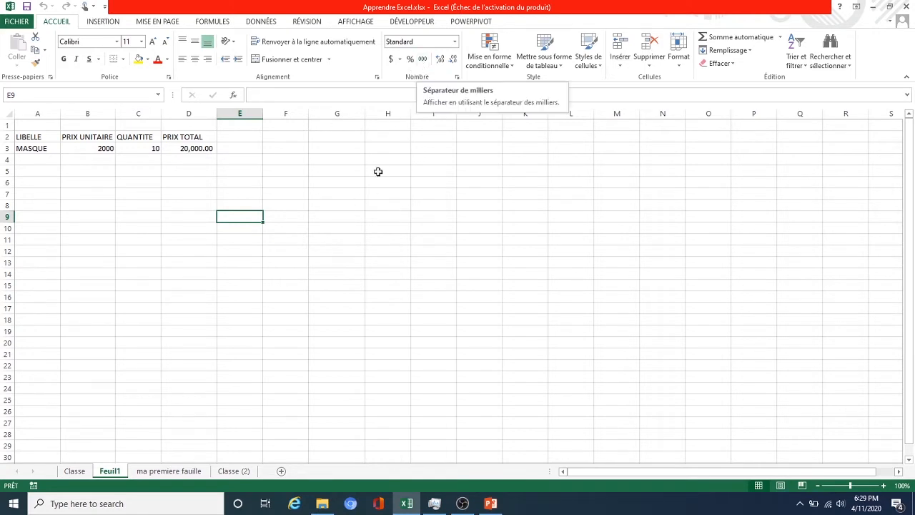
Step: Enter 100000000 in cell F6 and format it with the thousands separator
click(296, 181)
text(1)
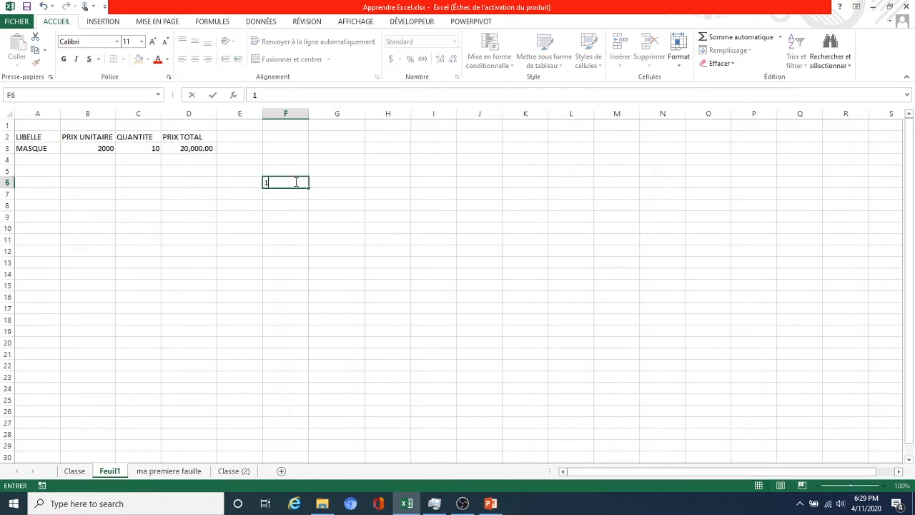
text(00000000)
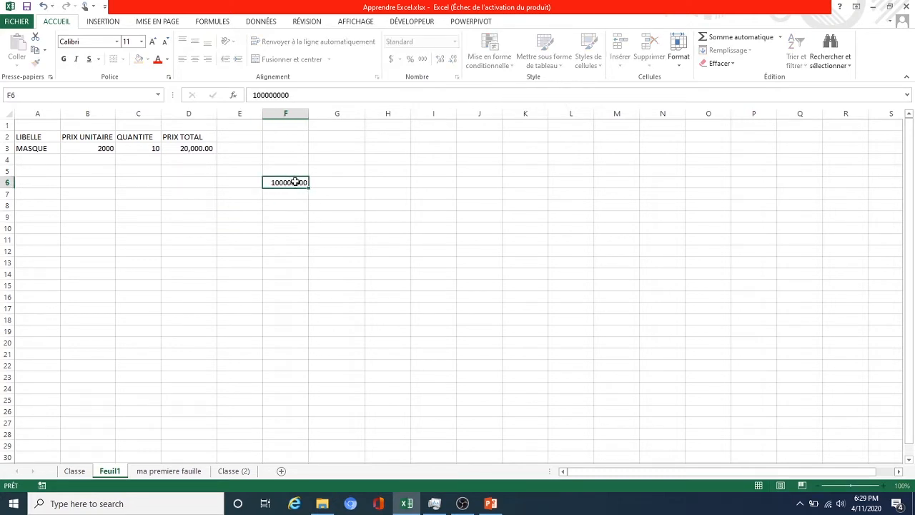
key(Return)
click(301, 179)
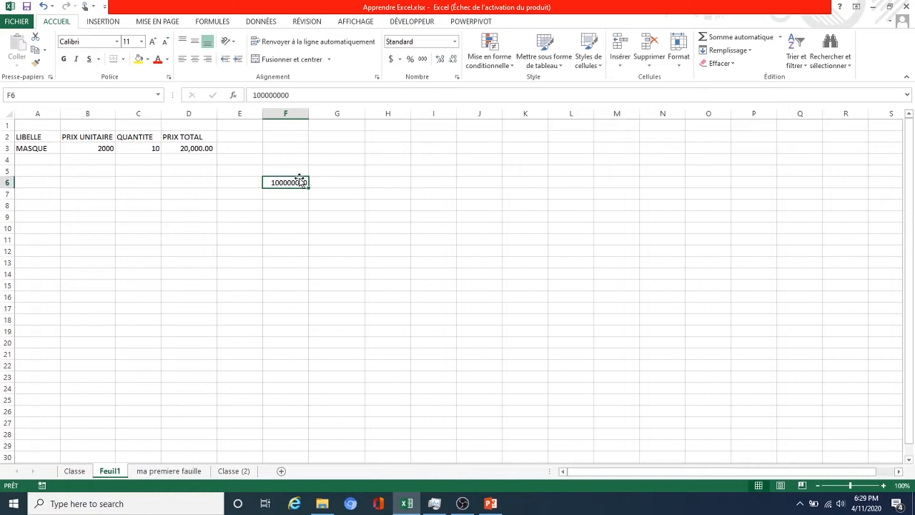
click(422, 60)
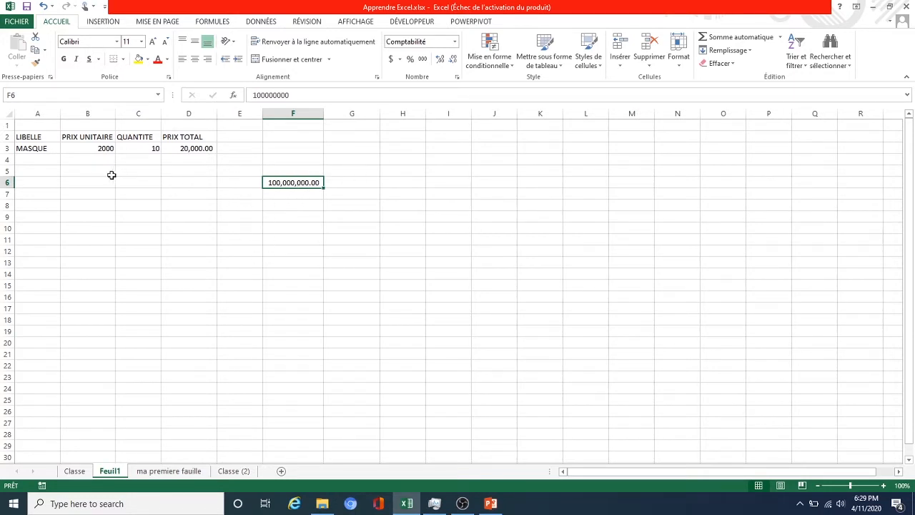
Step: Open the advanced settings (Options avancées) in the Excel options
click(19, 21)
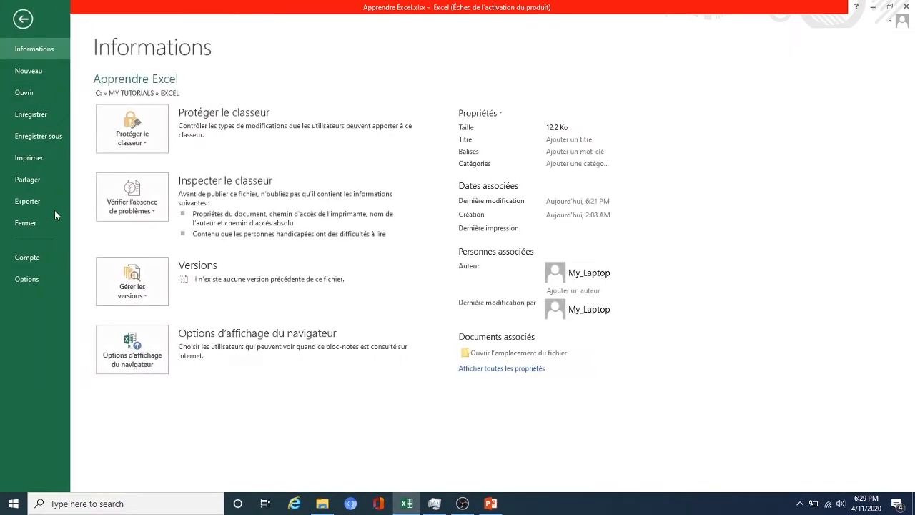
click(29, 279)
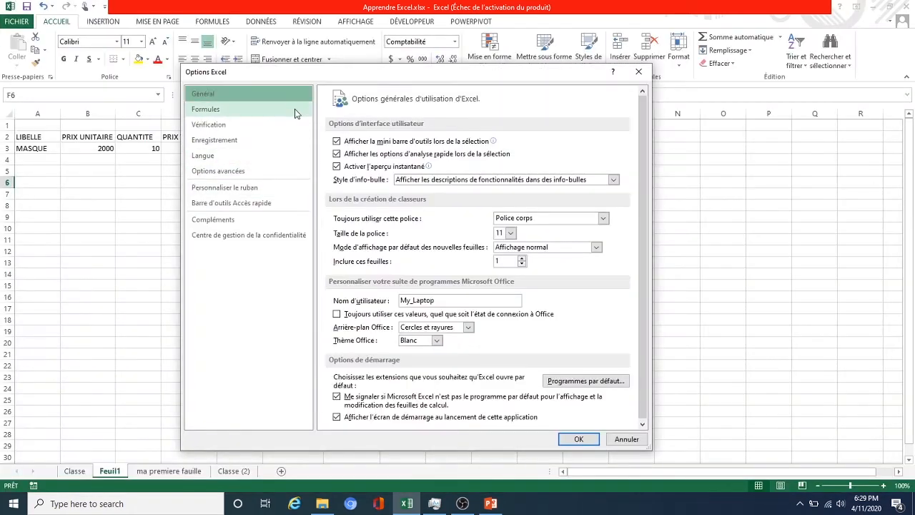
drag(254, 74, 330, 67)
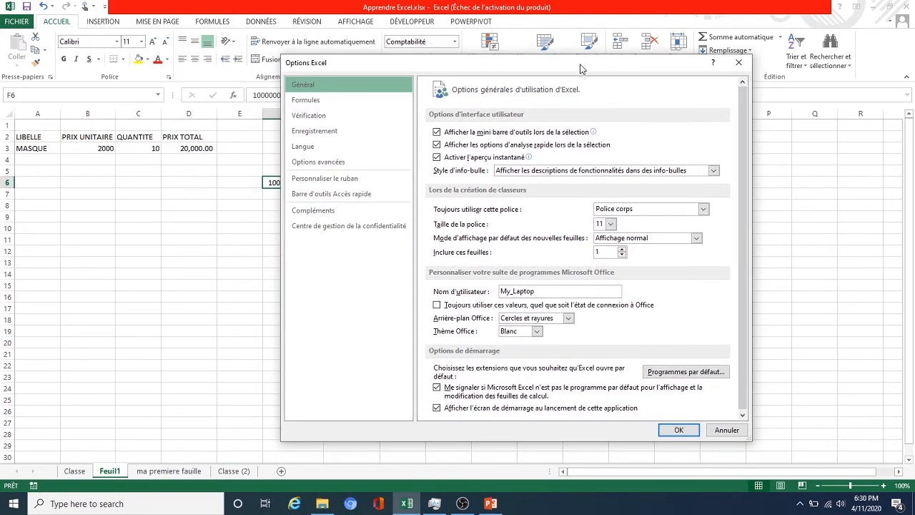
drag(581, 68, 524, 61)
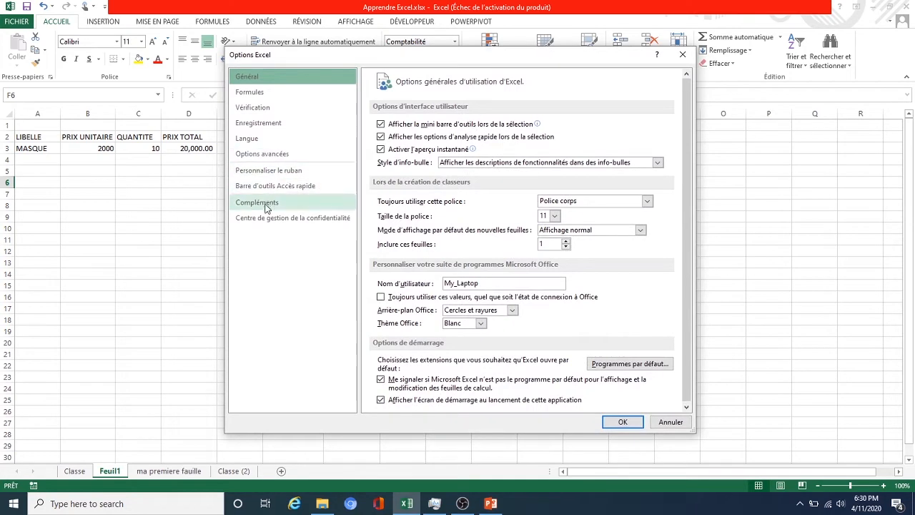
click(259, 153)
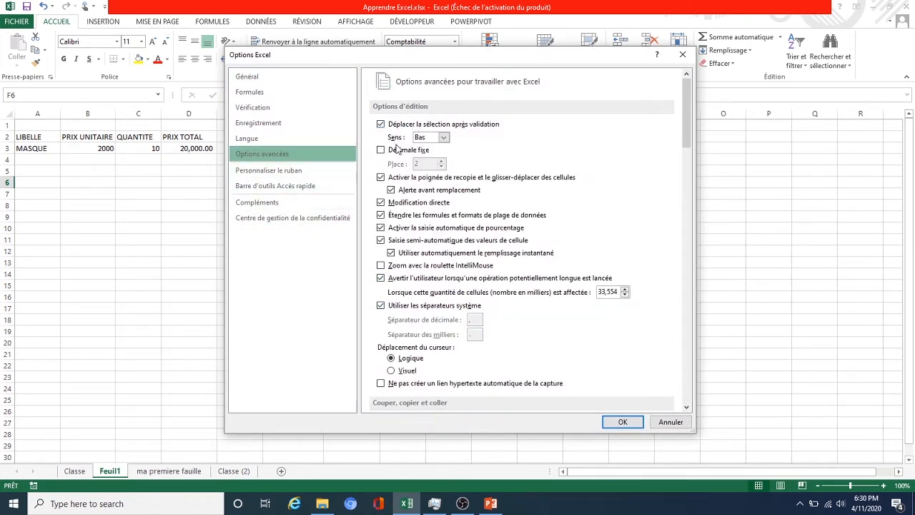
Step: Turn off the system separators, set the decimal separator to "-" and the thousands separator to "+", and apply the options
scroll(399, 148, down, 3)
scroll(398, 148, up, 2)
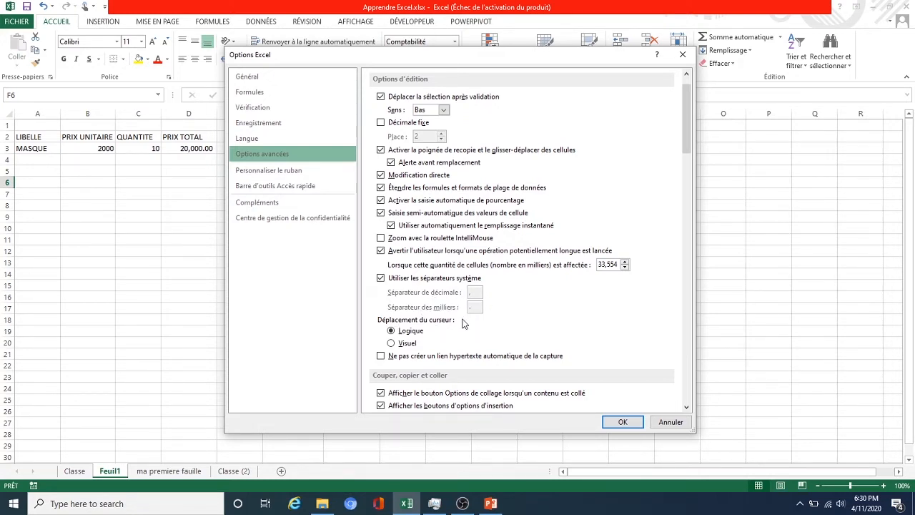
scroll(686, 131, up, 1)
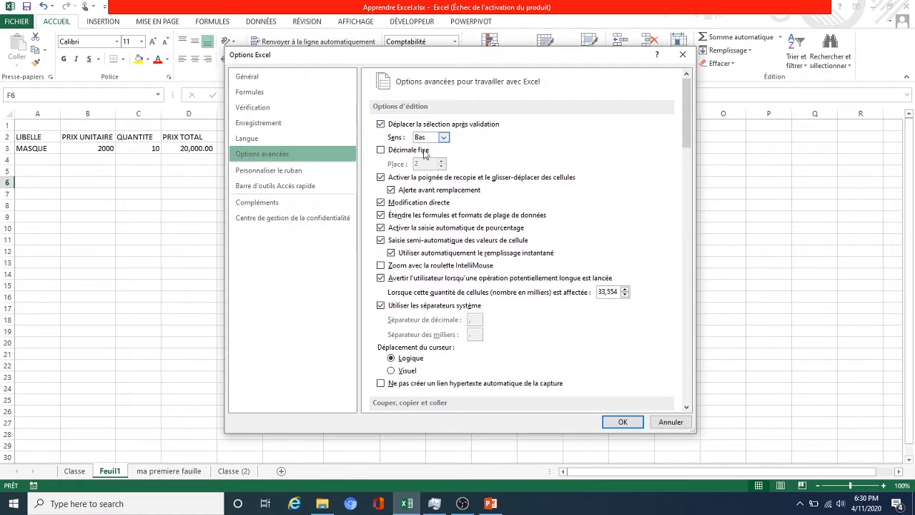
scroll(471, 275, down, 6)
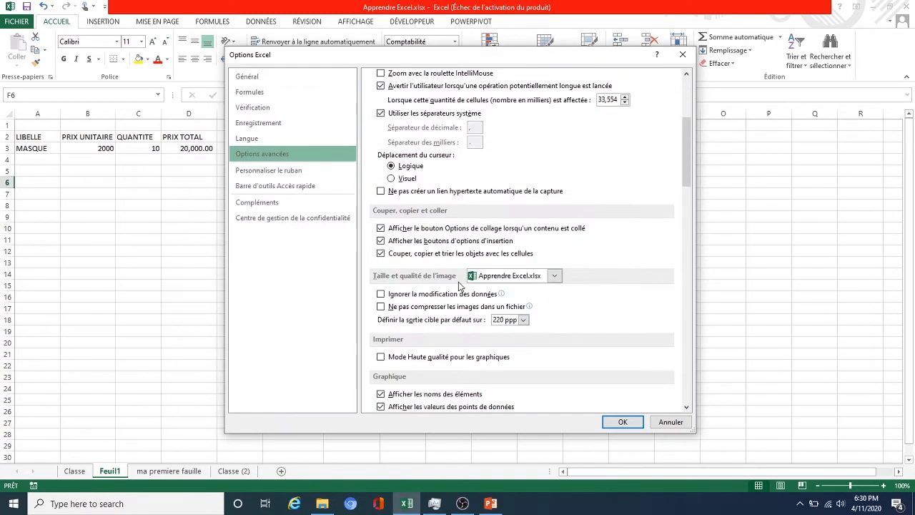
scroll(468, 243, down, 2)
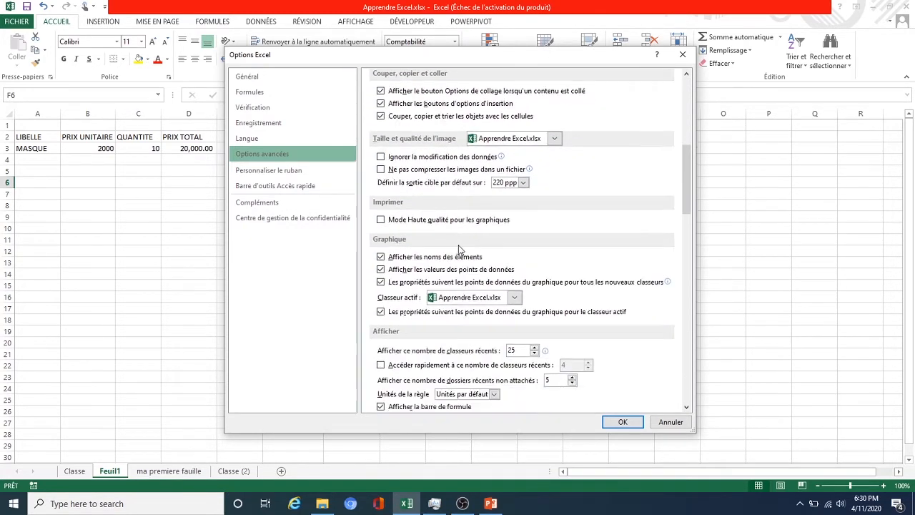
scroll(453, 254, down, 7)
scroll(453, 254, down, 2)
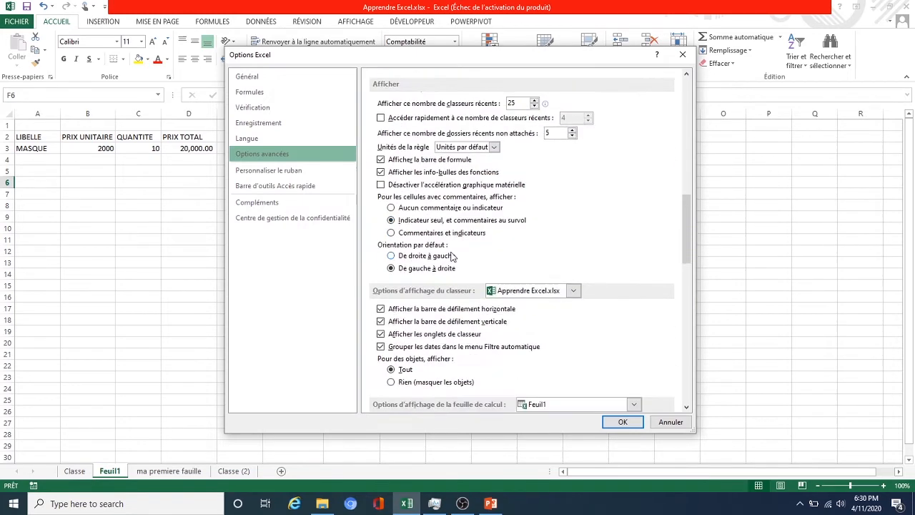
scroll(453, 255, down, 4)
scroll(452, 256, up, 12)
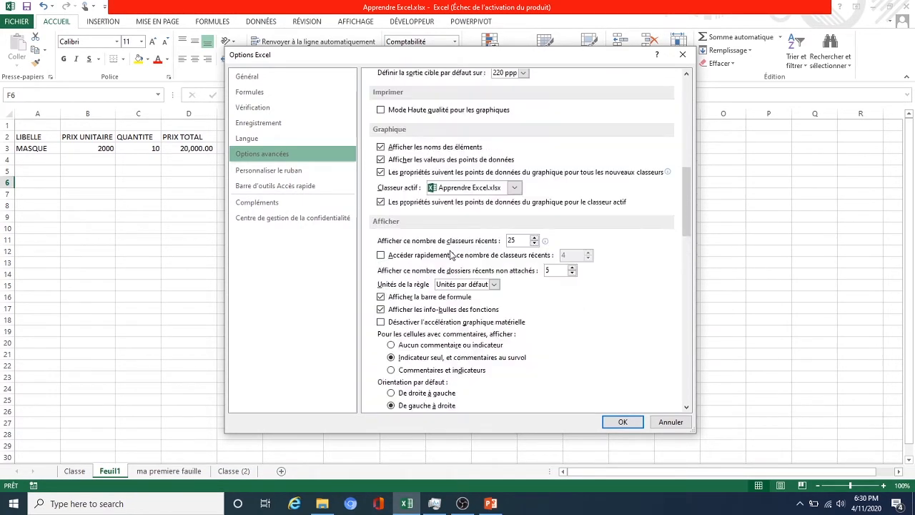
scroll(450, 254, up, 8)
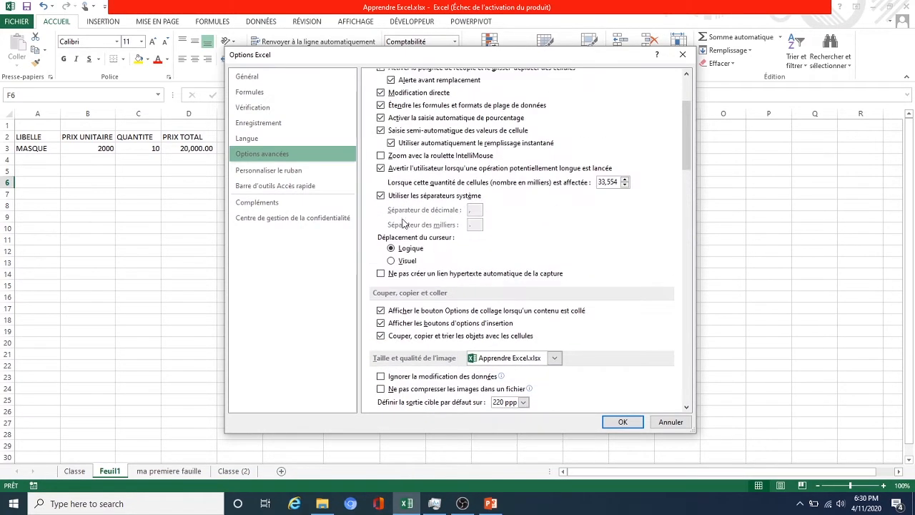
click(381, 196)
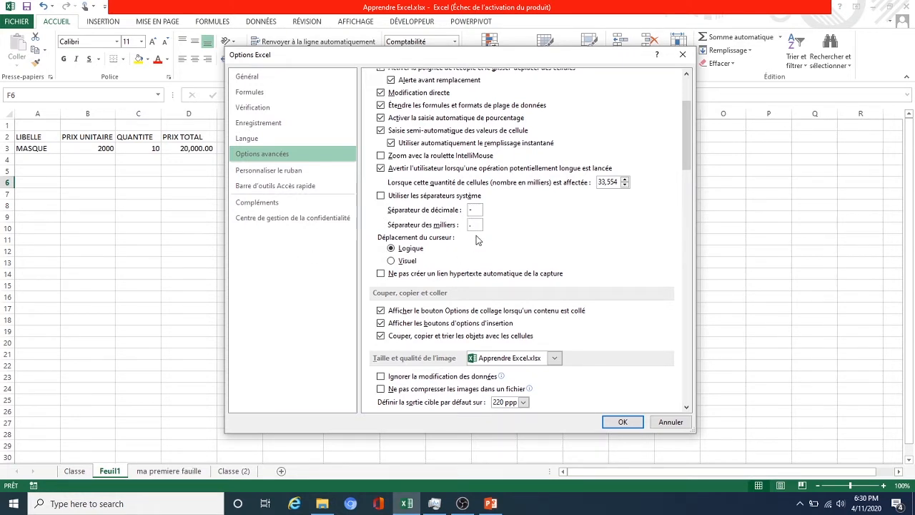
click(476, 226)
text(+)
click(622, 421)
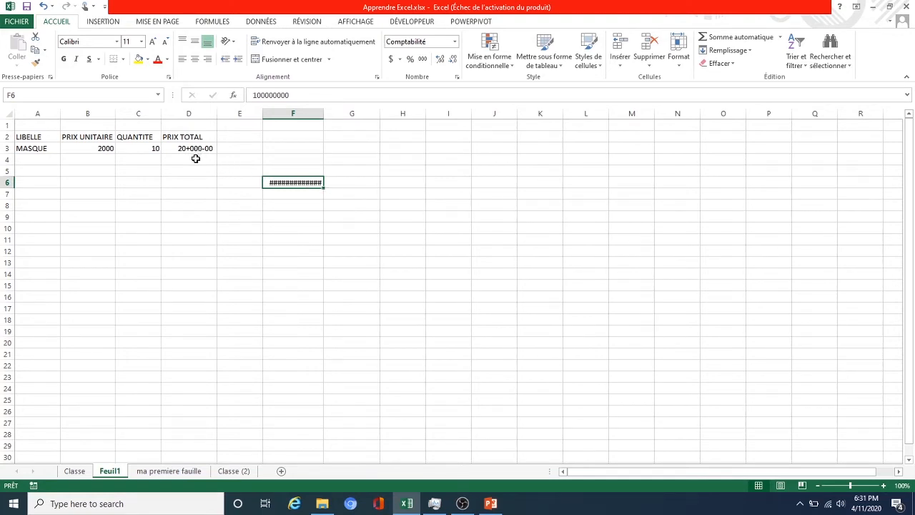
Step: Reapply the thousands separator format to the number in cell F6 so it uses the custom separators
click(292, 174)
click(293, 181)
click(422, 59)
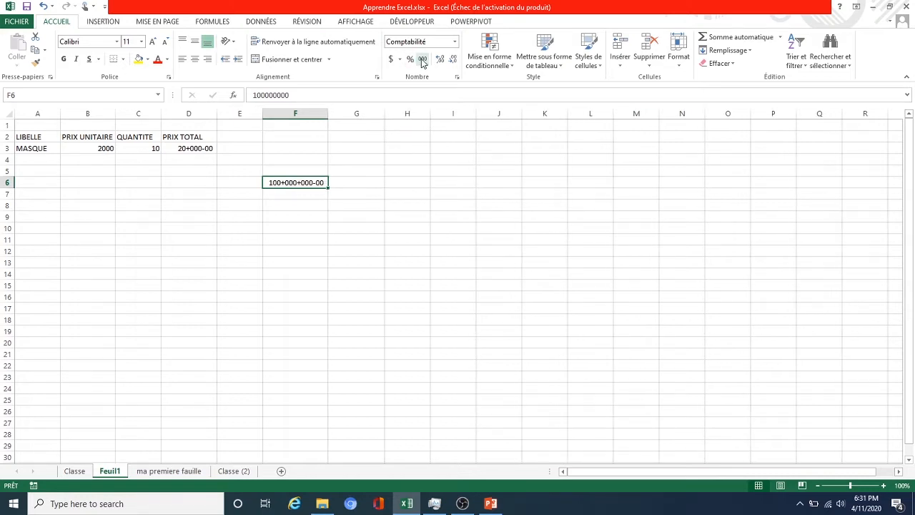
click(297, 206)
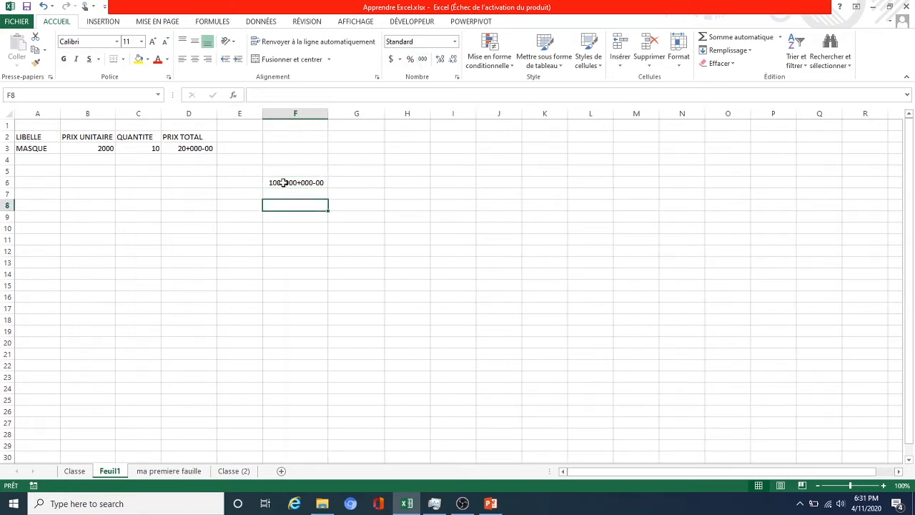
click(286, 183)
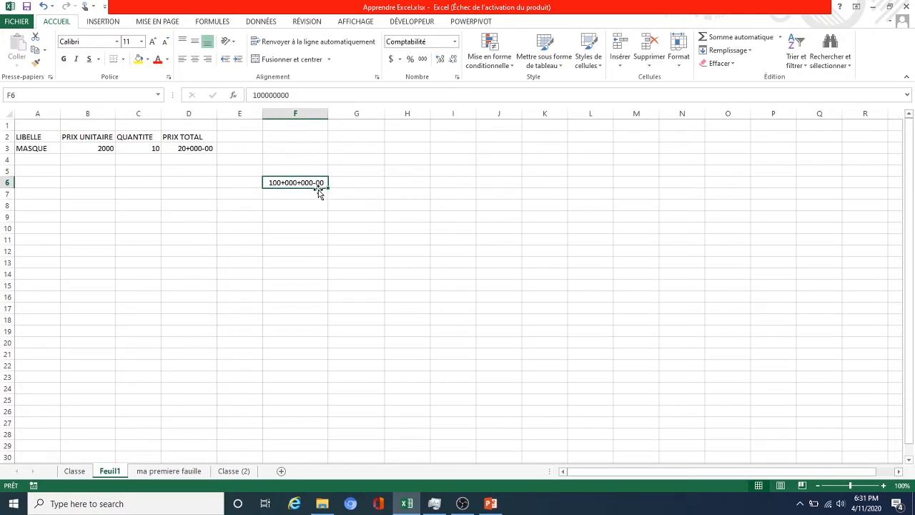
click(265, 203)
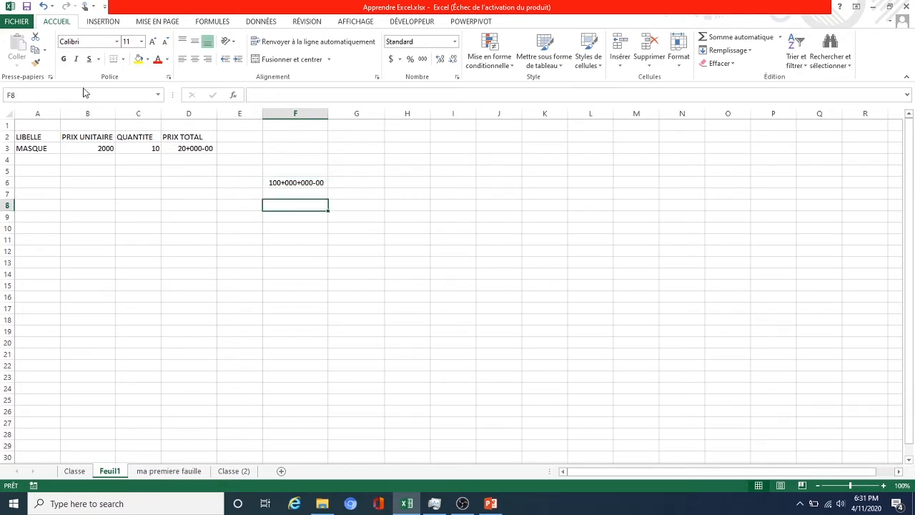
Step: In the advanced options, replace the custom separators with "," for decimals and "." for thousands, and apply the options
click(17, 22)
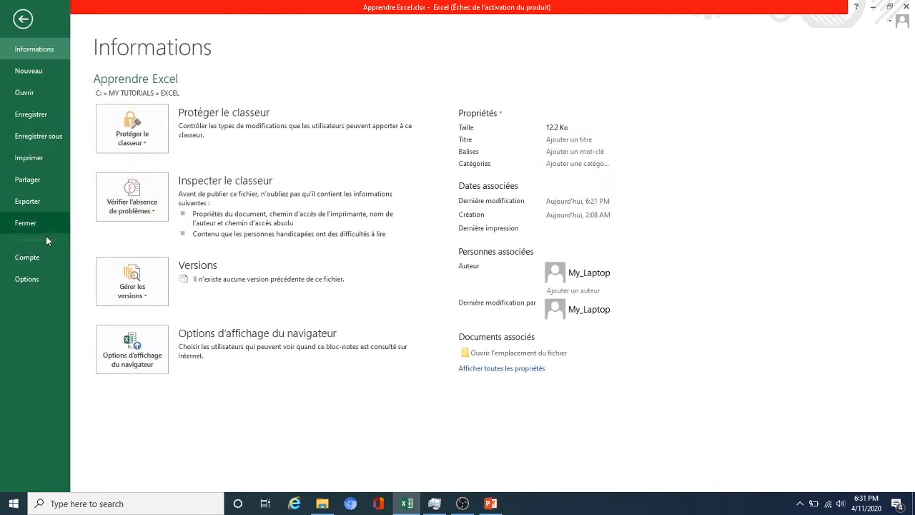
click(26, 279)
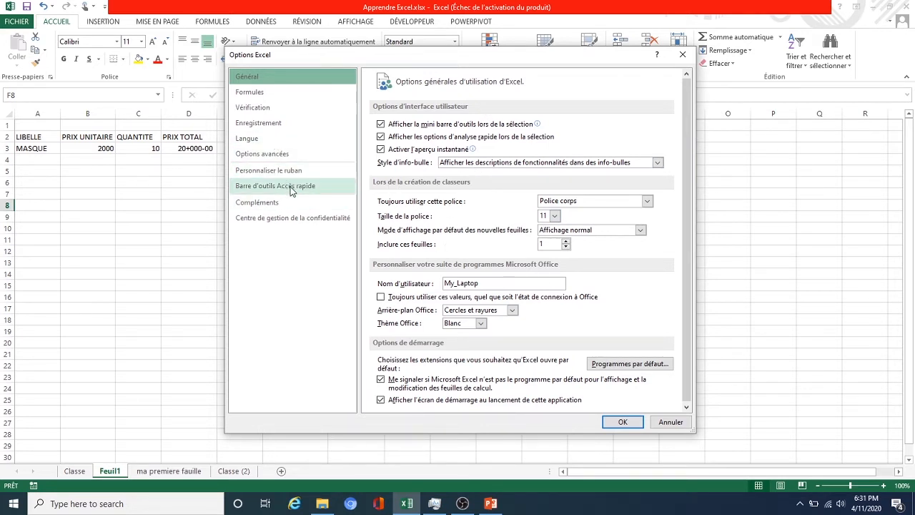
click(272, 153)
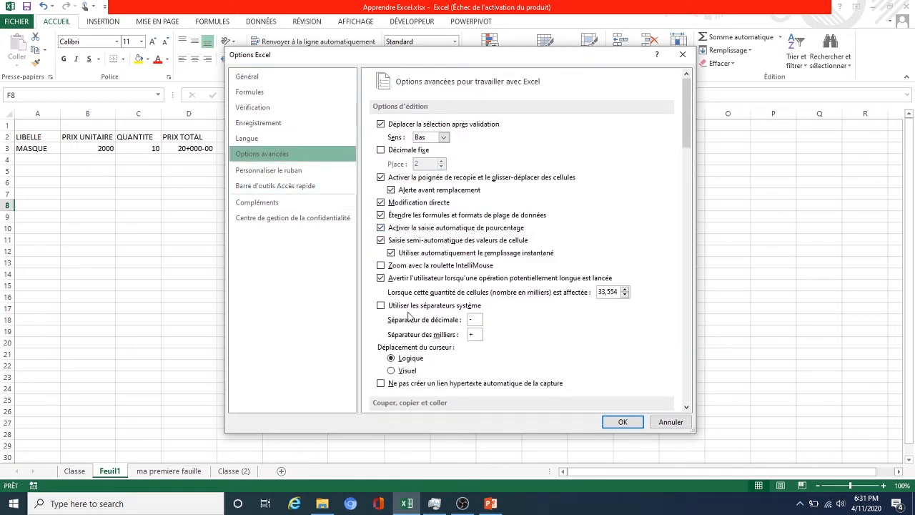
click(397, 309)
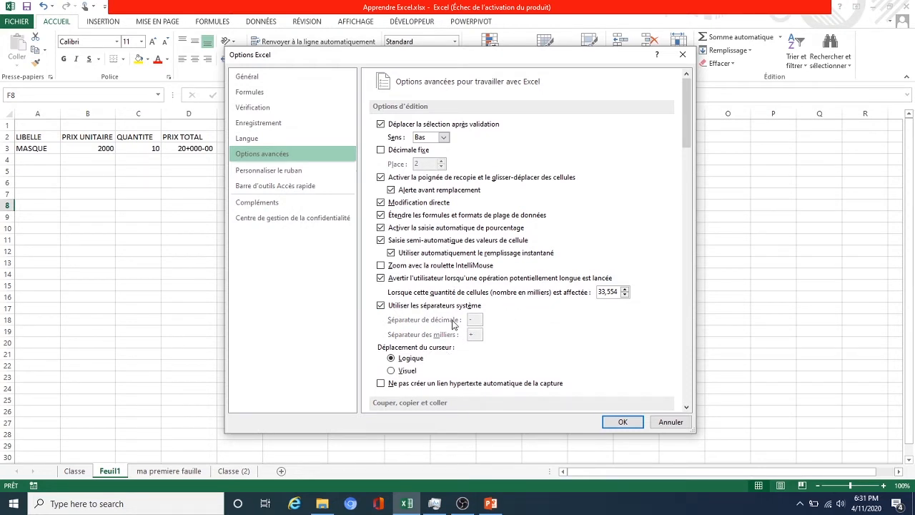
click(425, 307)
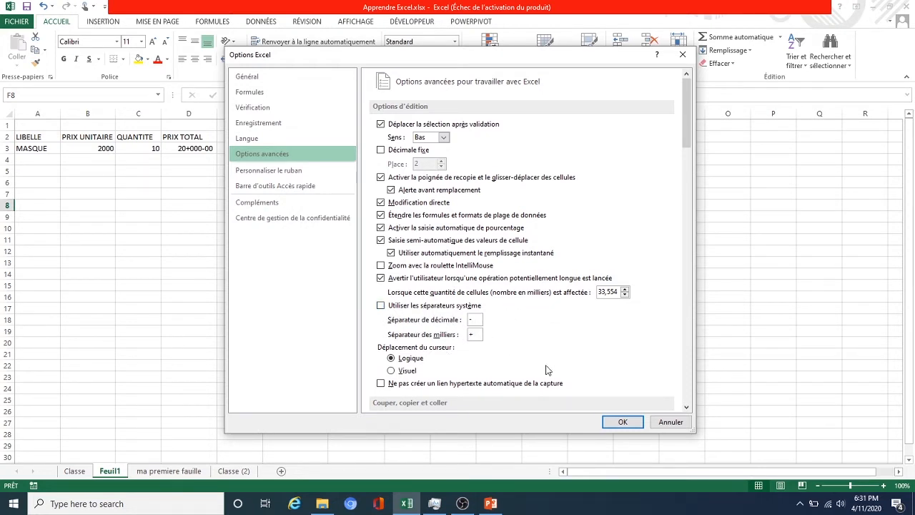
key(Tab)
key(BackSpace)
text(.)
click(623, 421)
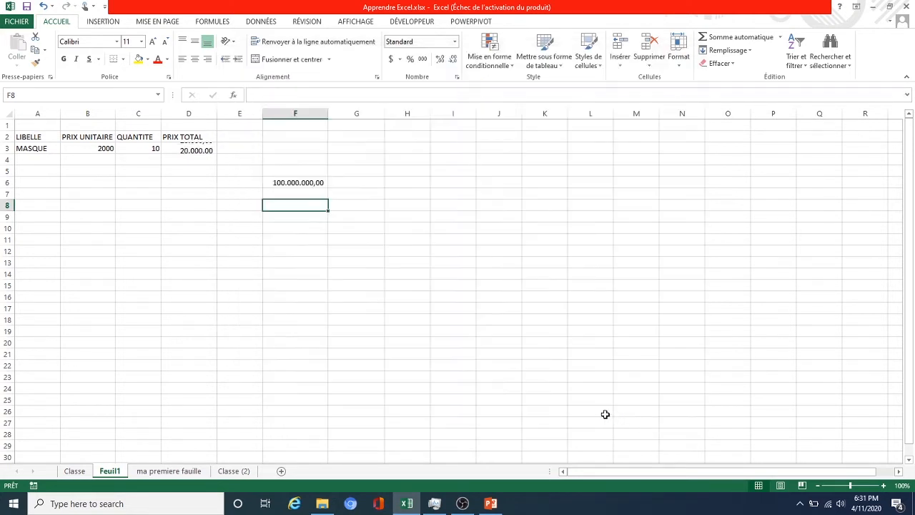
Step: Check the number display in cells F6 and D3 and on the Classe sheet, and return to Feuil1
click(298, 183)
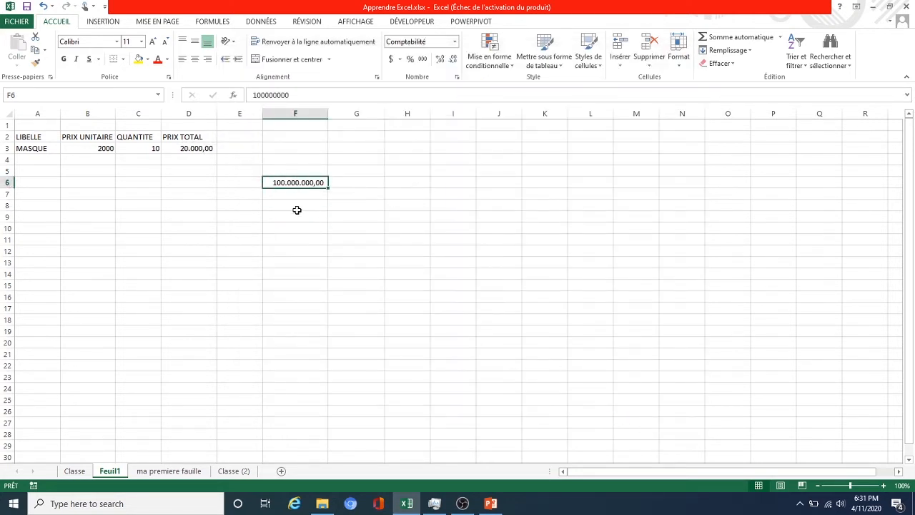
click(208, 151)
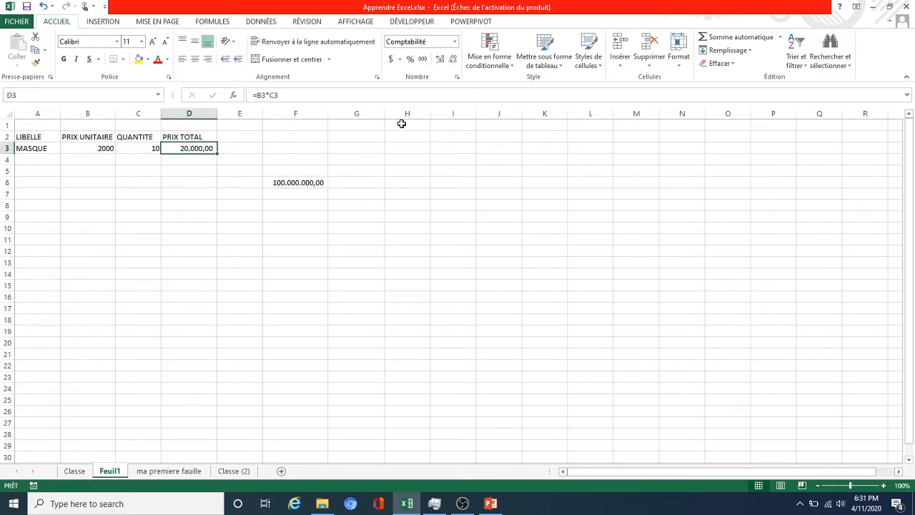
click(92, 472)
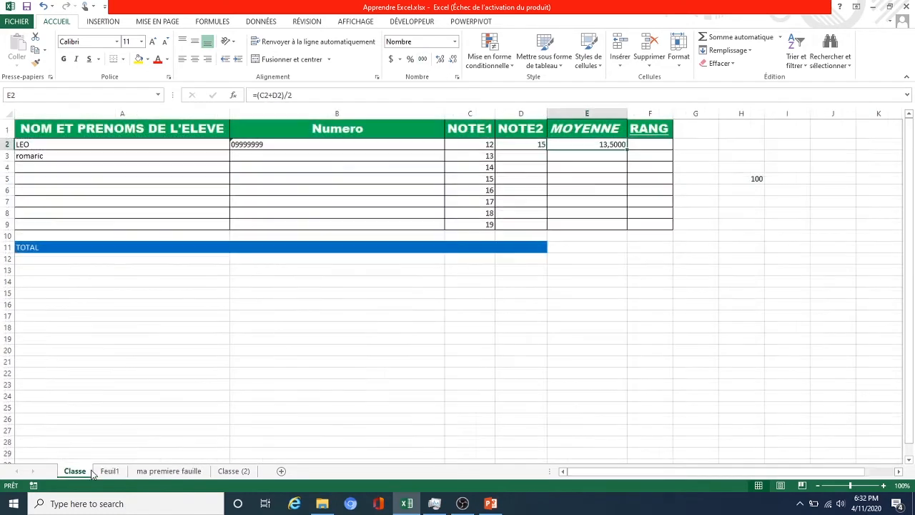
click(481, 234)
drag(343, 271, 344, 282)
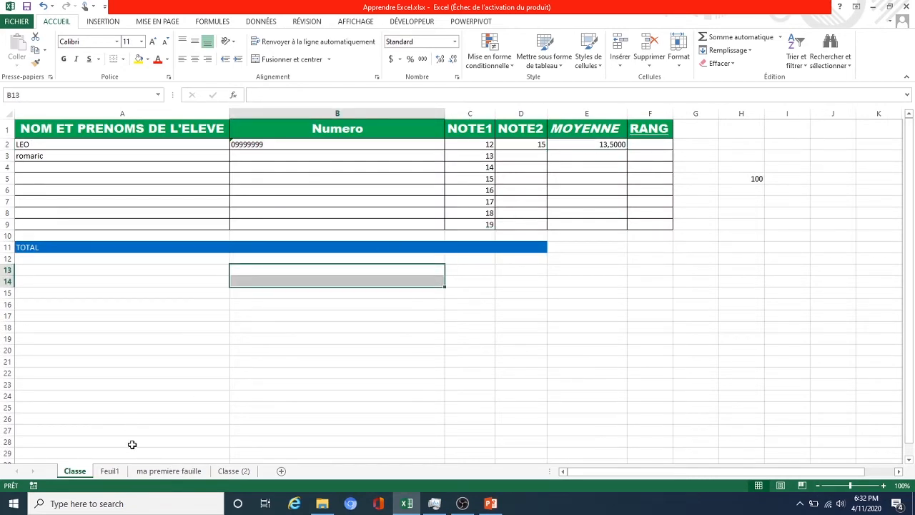
click(110, 471)
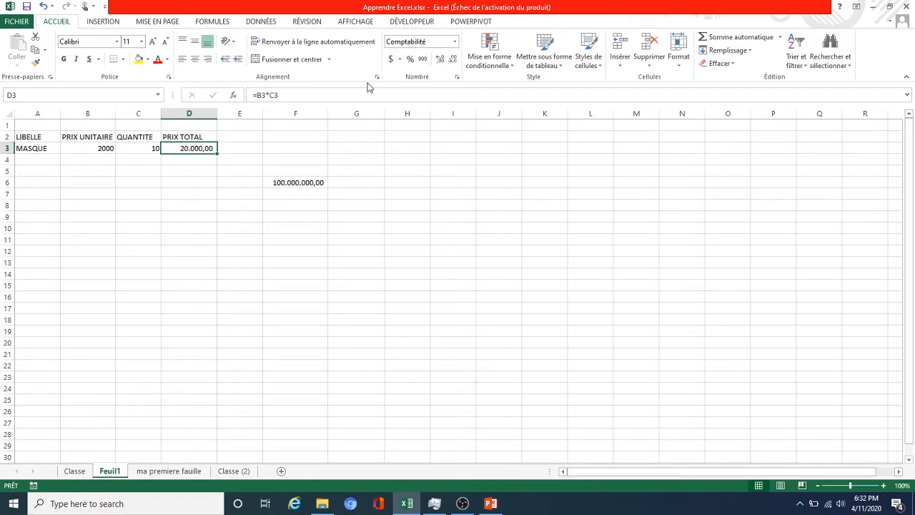
Step: Apply the $ Anglais (États-Unis) accounting format to the total price in cell D3
click(399, 60)
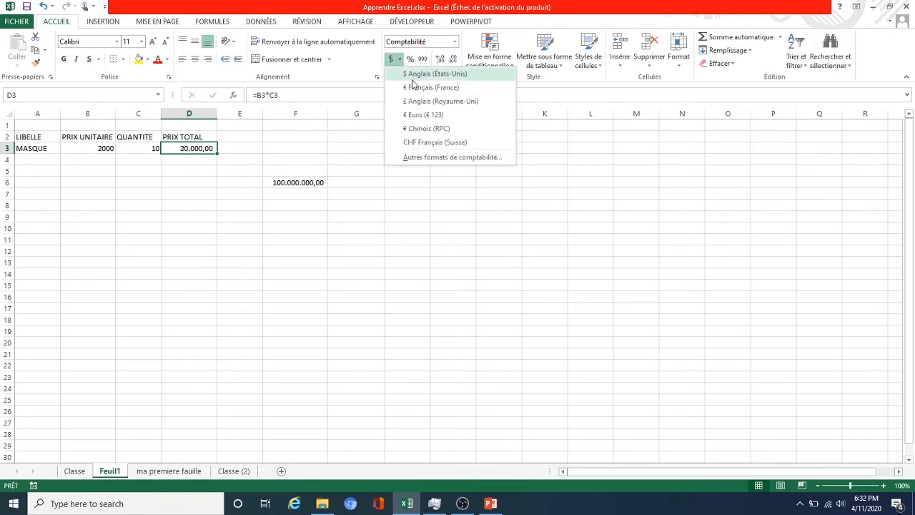
click(414, 75)
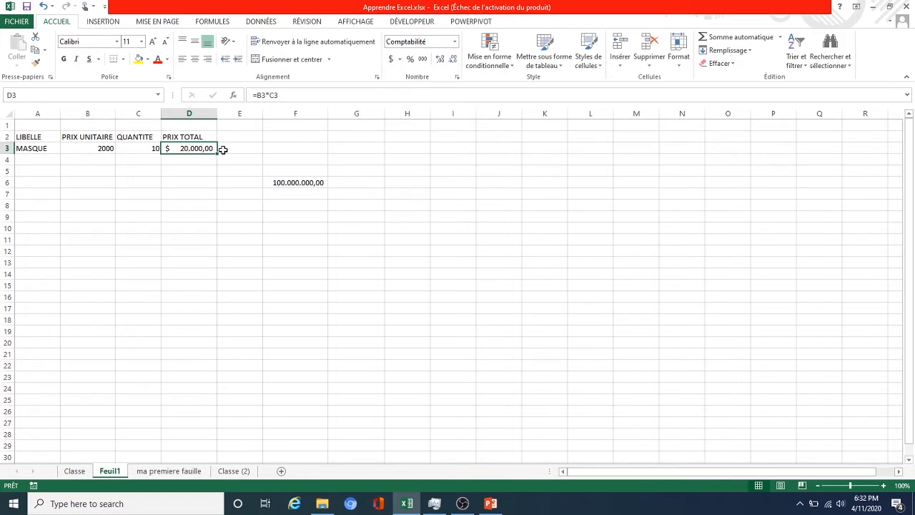
click(191, 159)
click(181, 148)
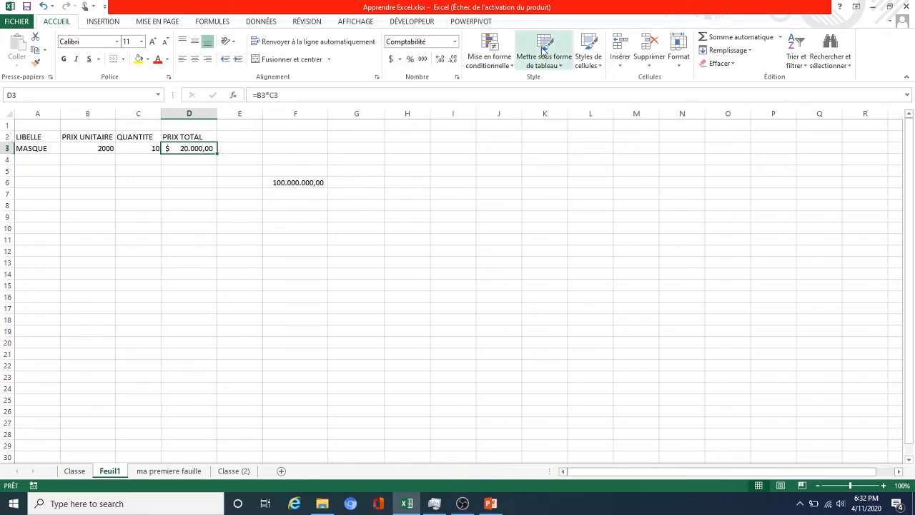
Step: Open the cell format settings for D3 and review the accounting symbols and the alignment, font, border, fill and protection options
click(457, 77)
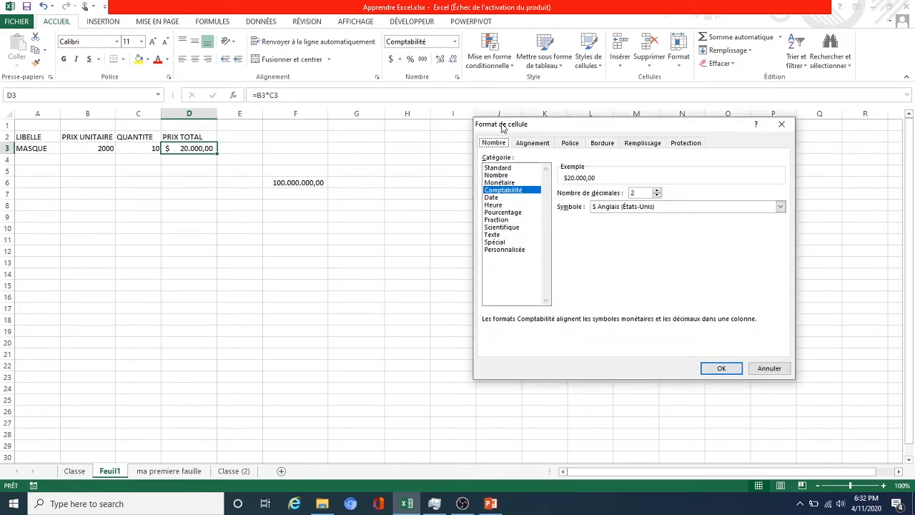
drag(504, 125, 429, 125)
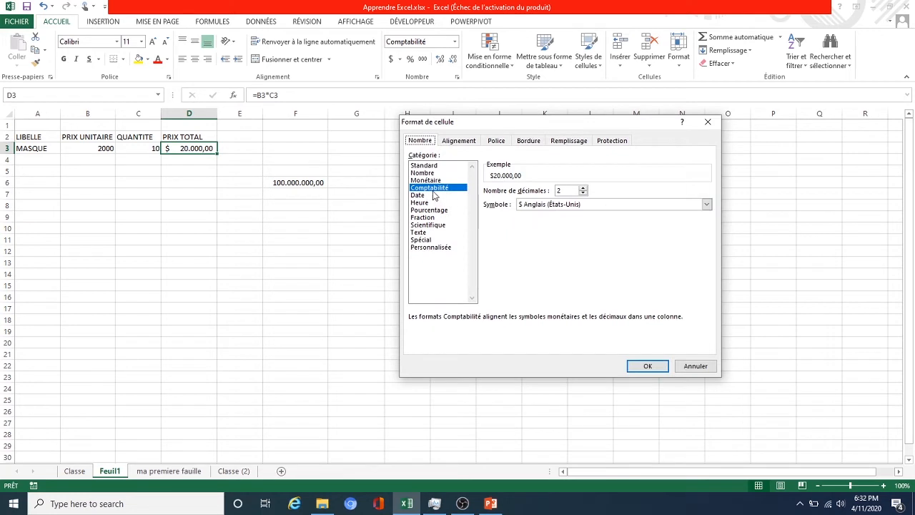
click(707, 204)
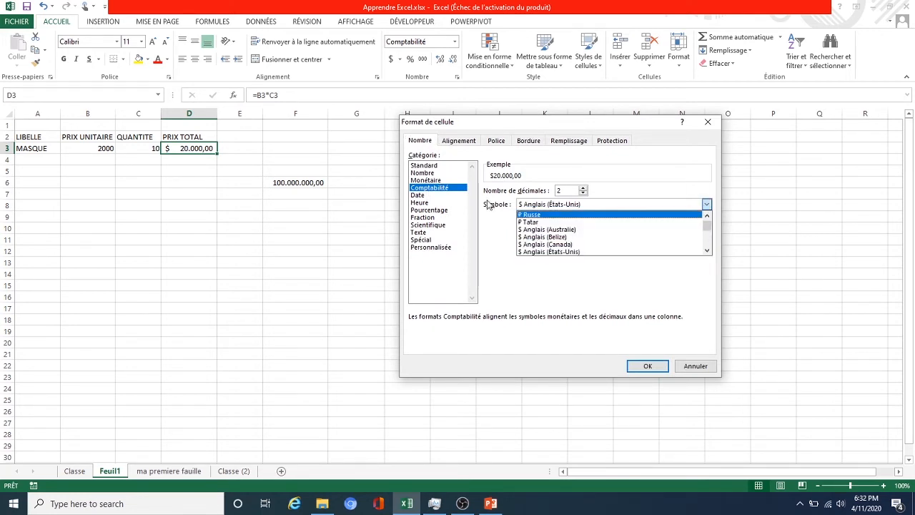
click(459, 141)
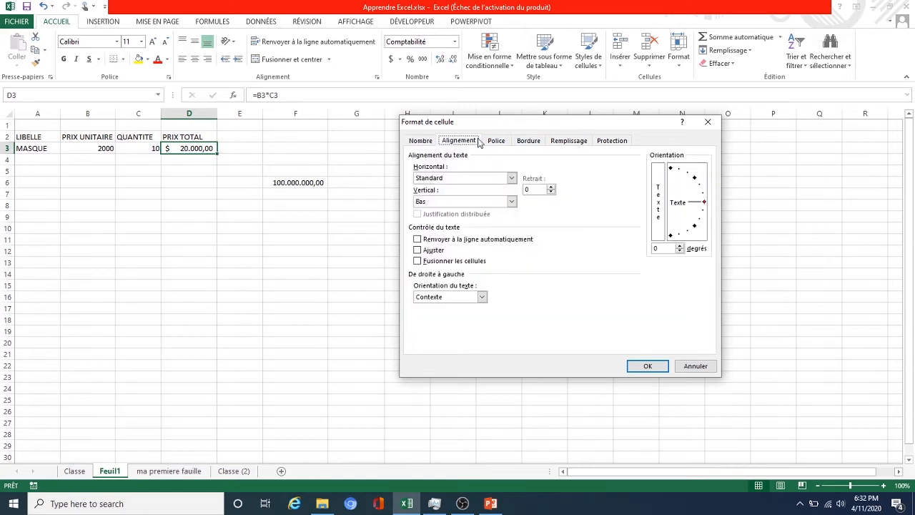
click(496, 141)
click(529, 141)
click(569, 141)
click(612, 141)
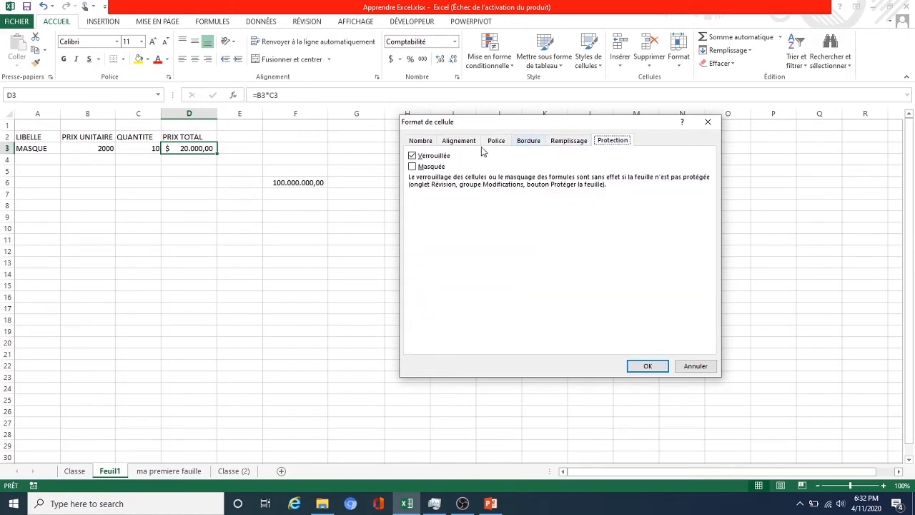
click(421, 141)
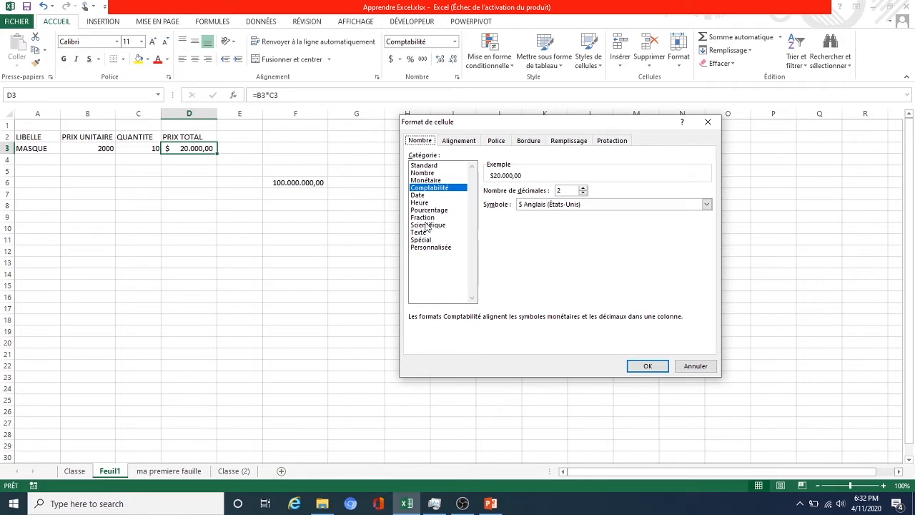
Step: Give cell D3 the custom number format 00000 XOF
click(427, 248)
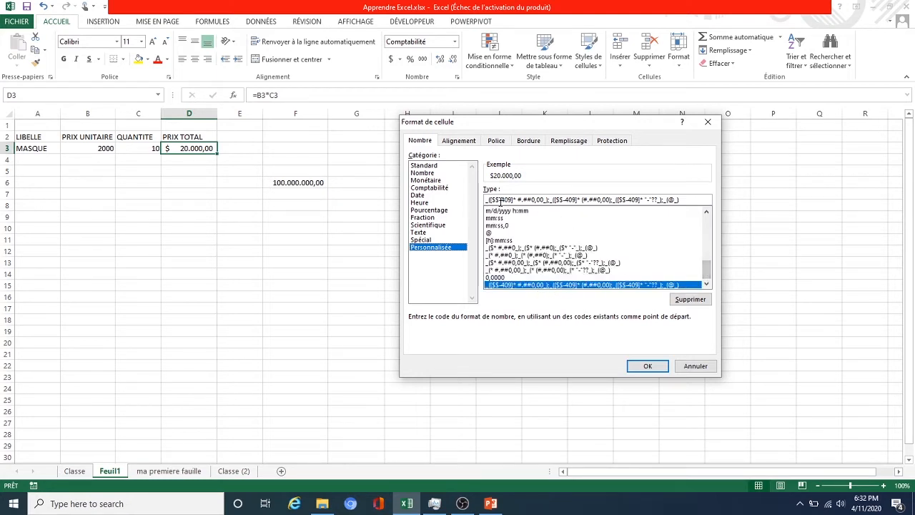
click(428, 241)
click(429, 247)
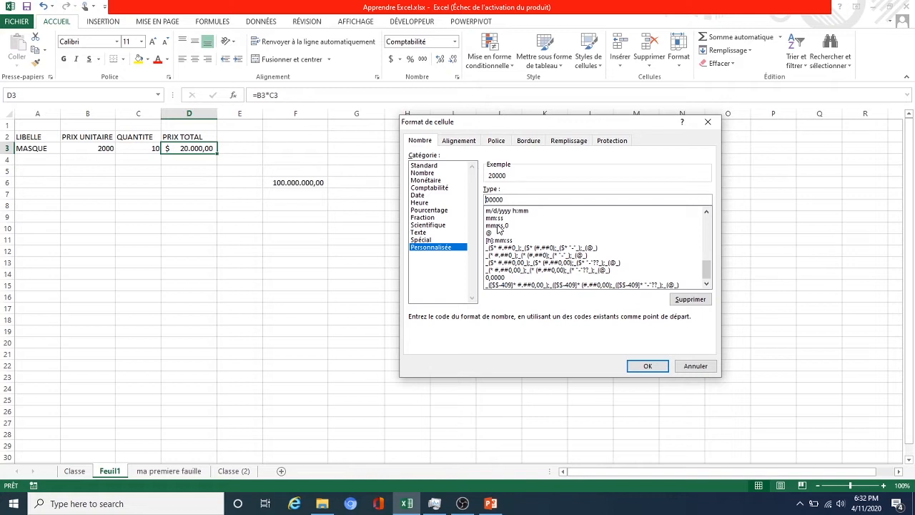
text(x)
key(BackSpace)
text(OF)
click(647, 367)
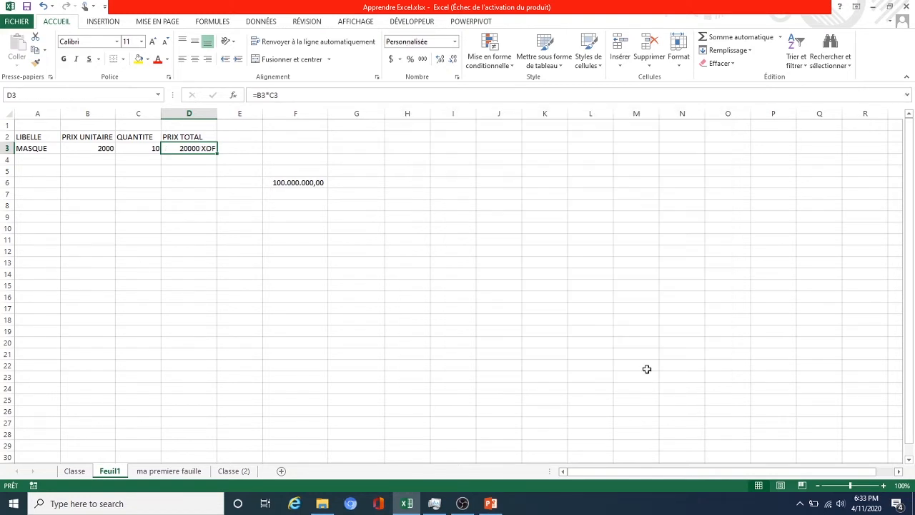
Step: Fill the total price formula and its format from D3 down to D8, and inspect the formula in D5
click(196, 160)
click(198, 150)
drag(217, 153, 212, 207)
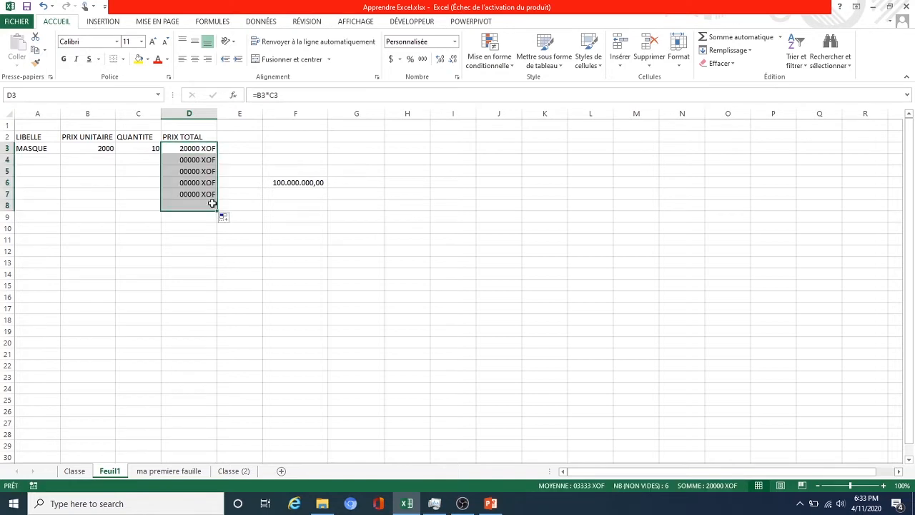
double_click(188, 171)
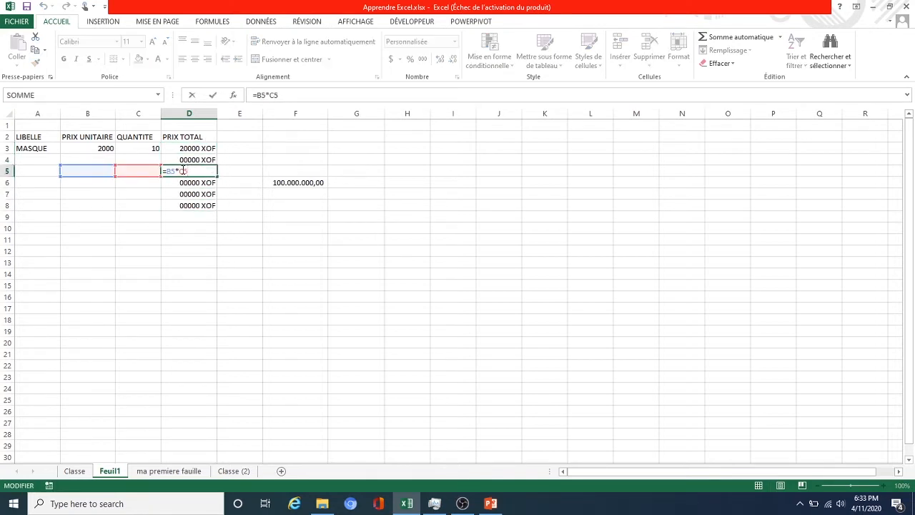
key(Escape)
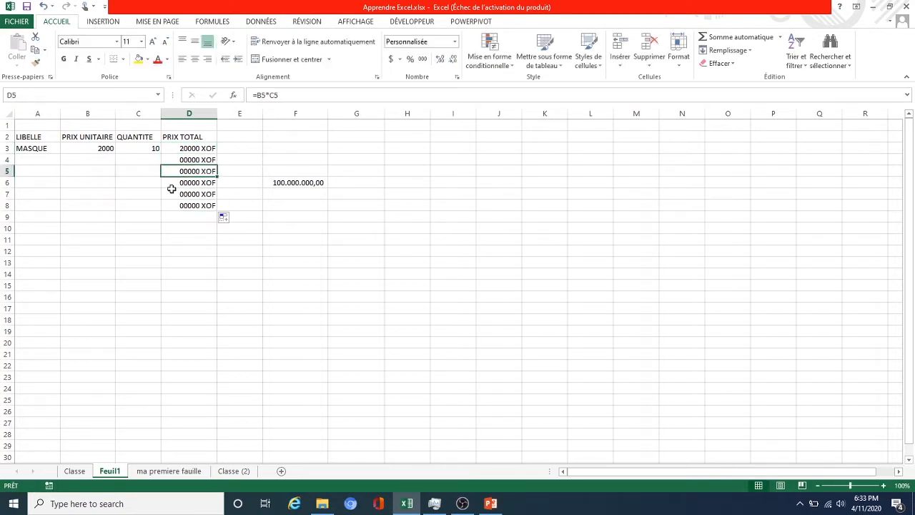
Step: Change the custom number format of cells D3:D8 to 00000 F CFA
click(190, 160)
click(195, 148)
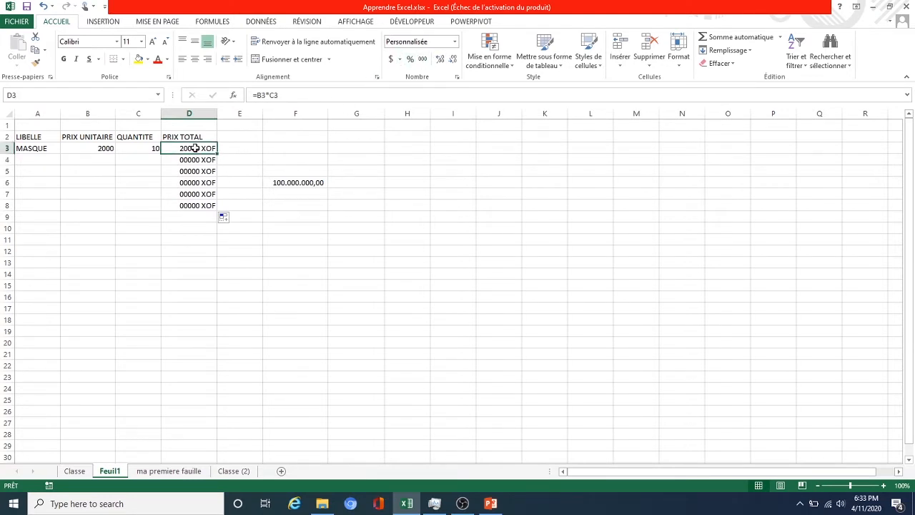
drag(193, 151, 197, 206)
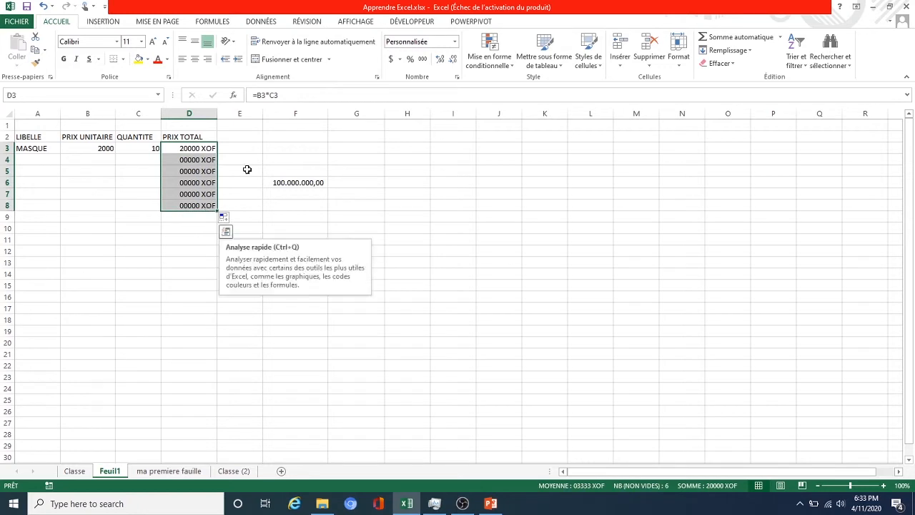
click(457, 77)
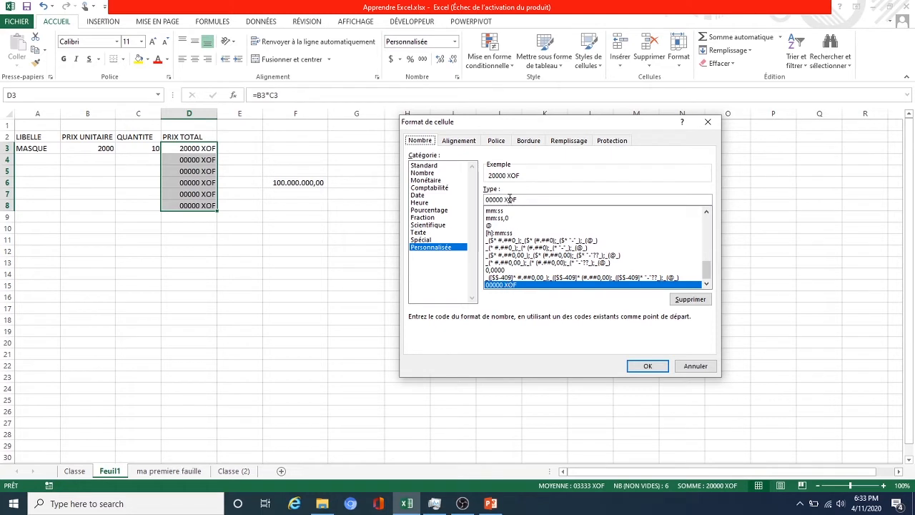
double_click(510, 200)
key(BackSpace)
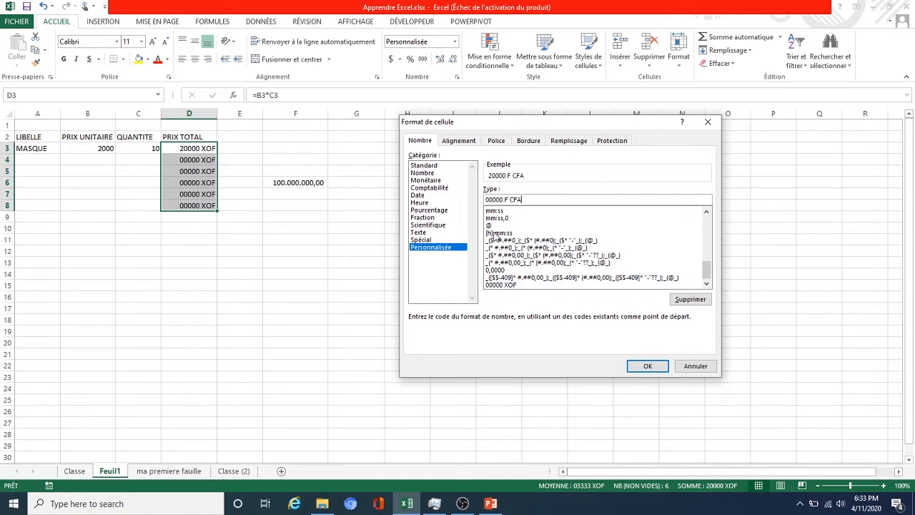
click(647, 367)
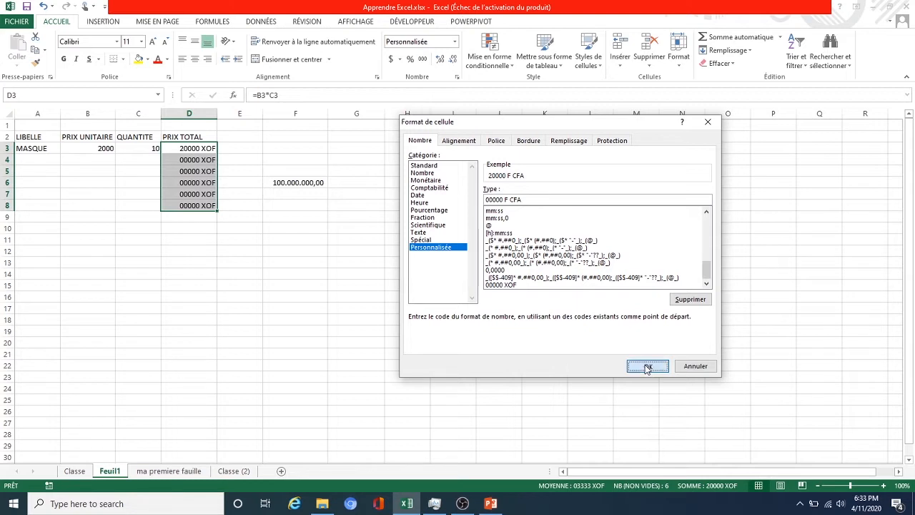
click(296, 286)
click(215, 216)
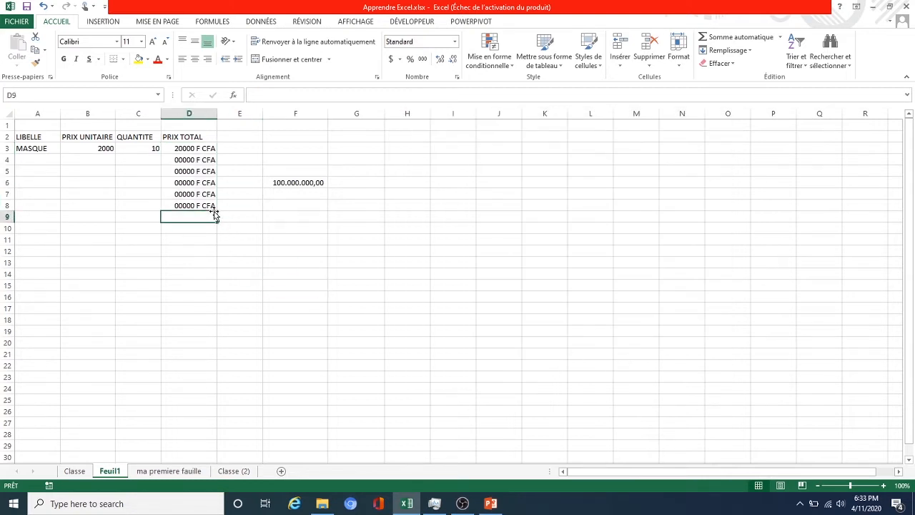
click(200, 148)
click(203, 201)
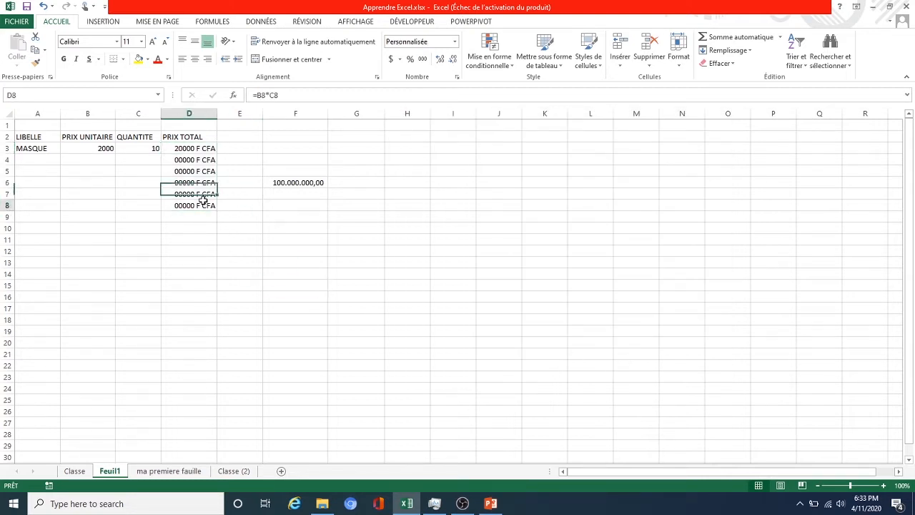
click(200, 216)
click(187, 206)
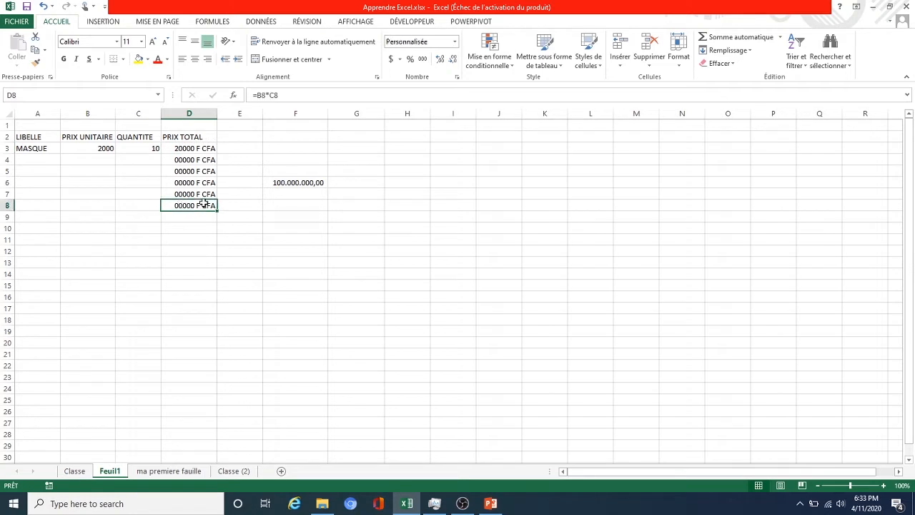
click(189, 149)
click(250, 146)
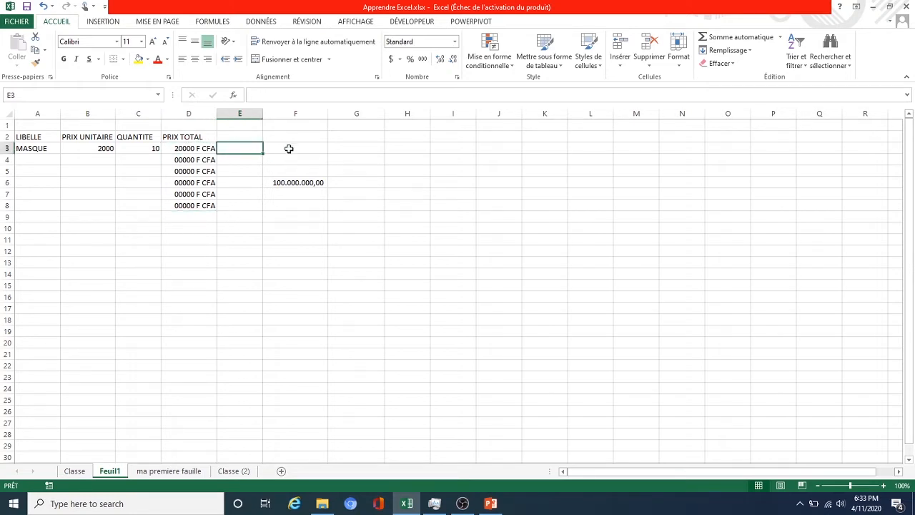
click(294, 148)
text(=)
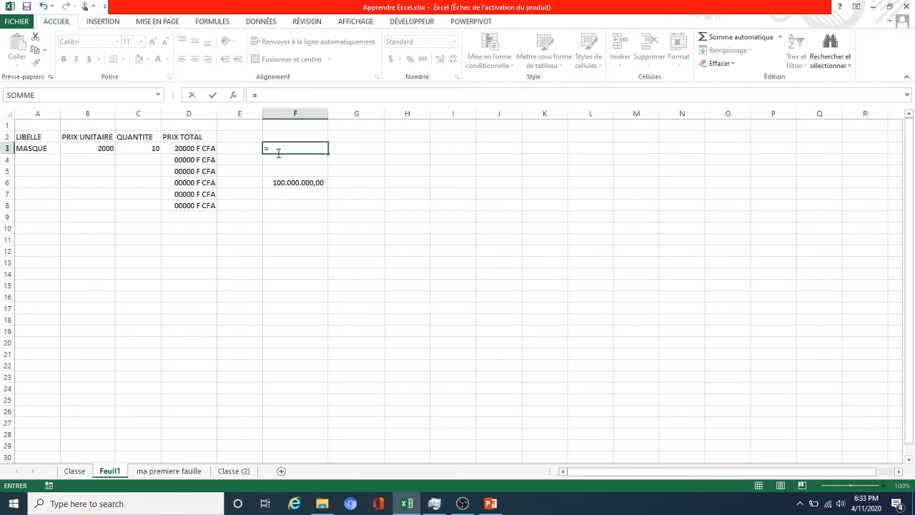
key(Escape)
Step: Total the range D3:D10 in cell D12 with the SOMME function and inspect the resulting formula
click(179, 230)
click(188, 249)
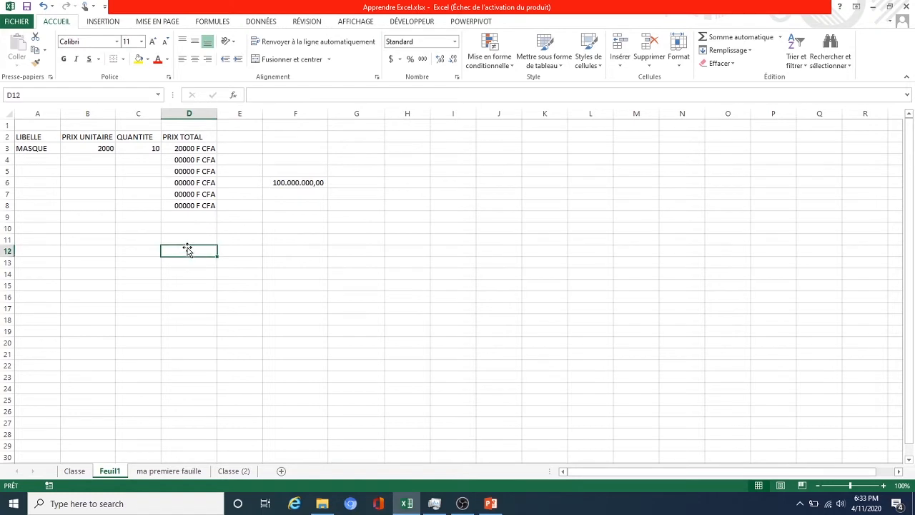
text(=)
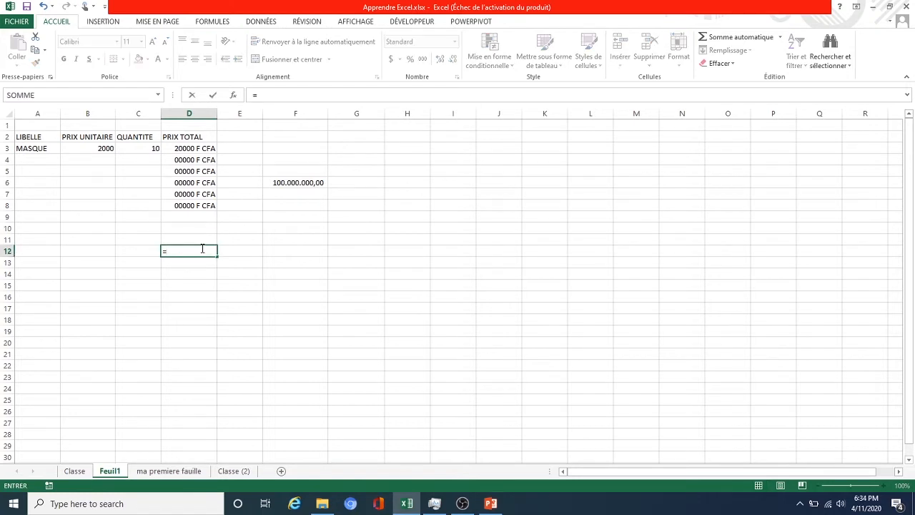
text(somm)
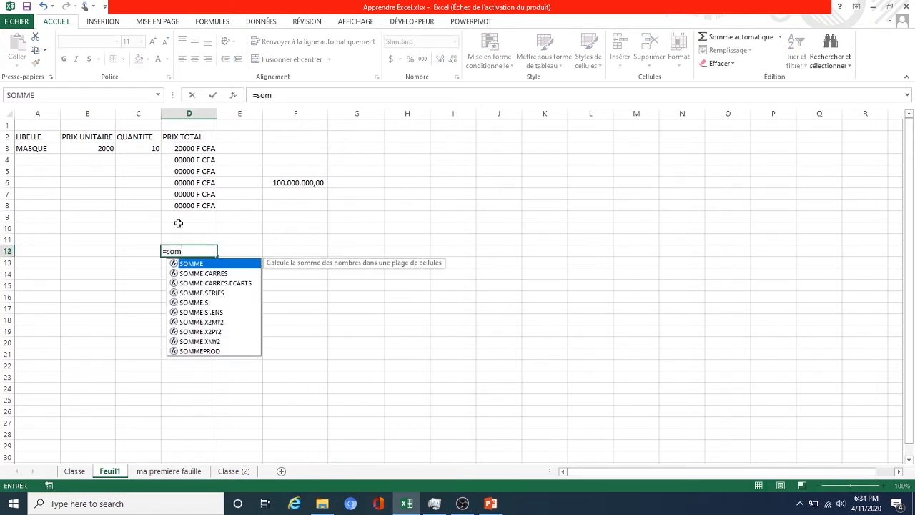
double_click(189, 266)
drag(193, 154, 205, 223)
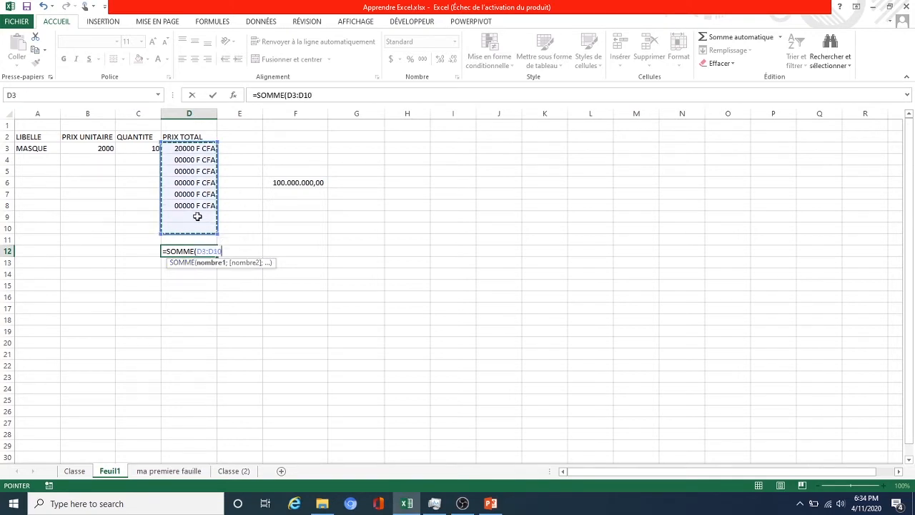
key(Return)
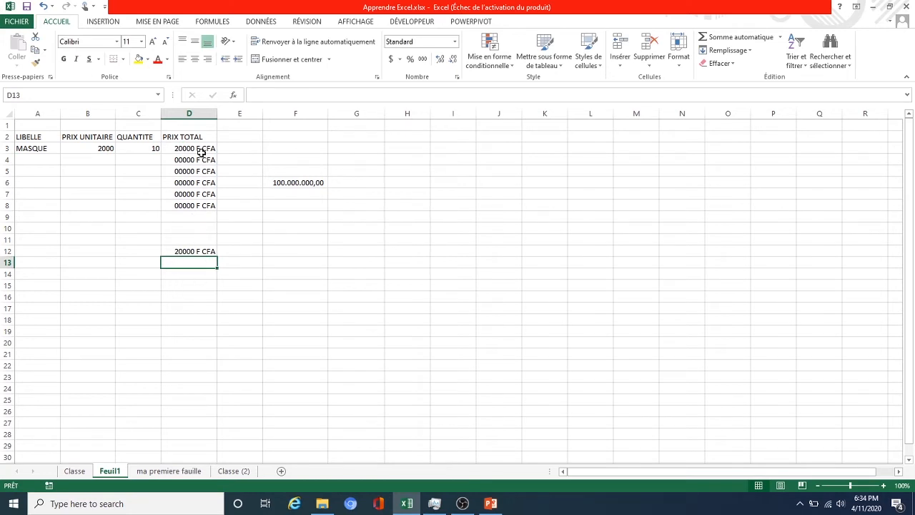
click(193, 251)
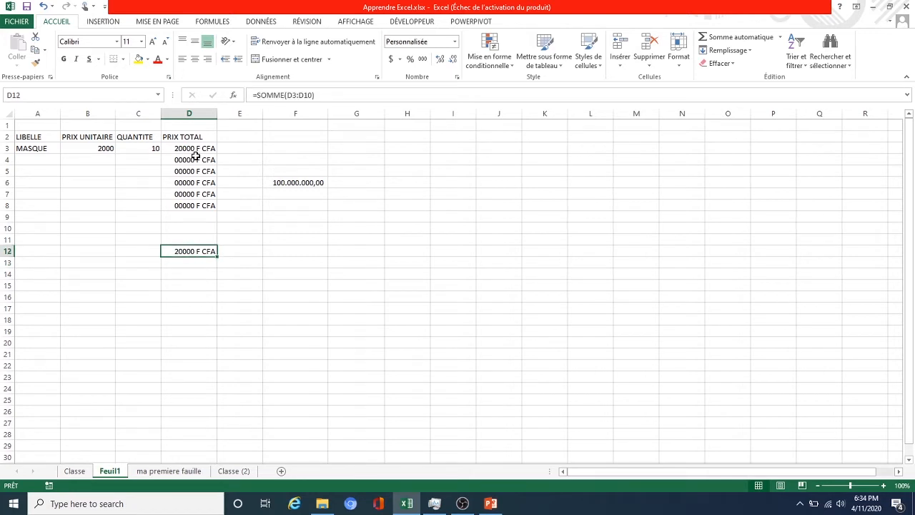
click(246, 243)
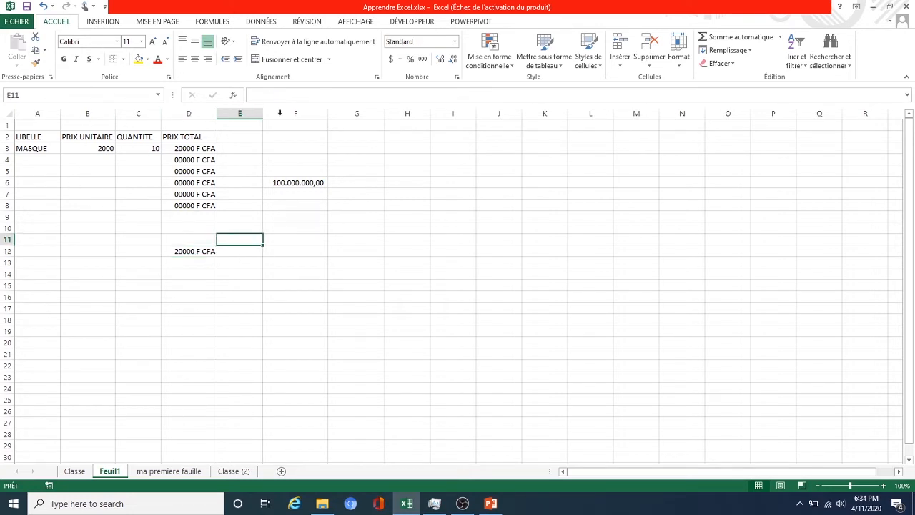
Step: On the Classe sheet, open the cell format settings for B13:B14 and examine the alignment, font, border, fill and protection options
click(71, 472)
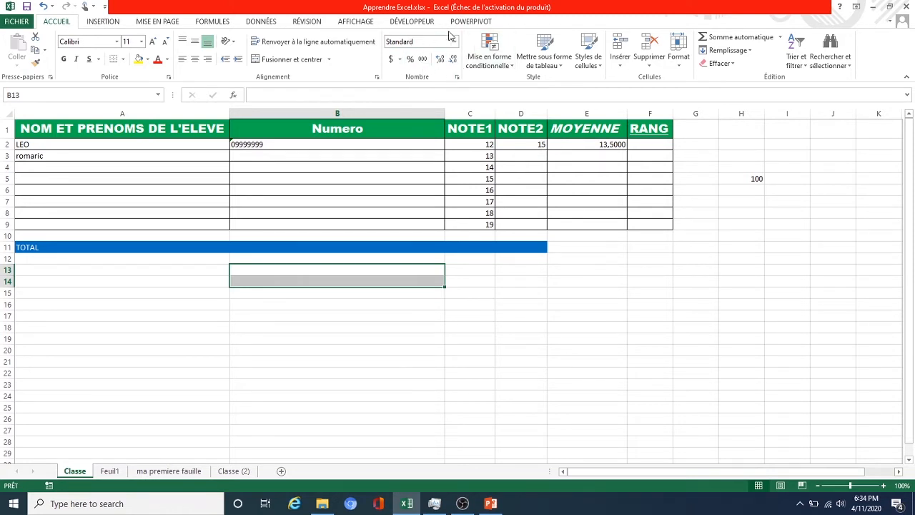
click(456, 78)
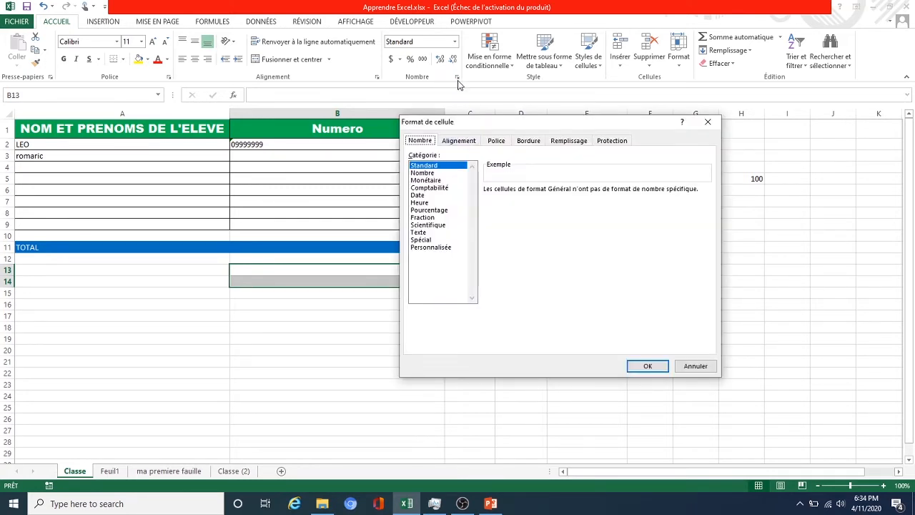
click(458, 140)
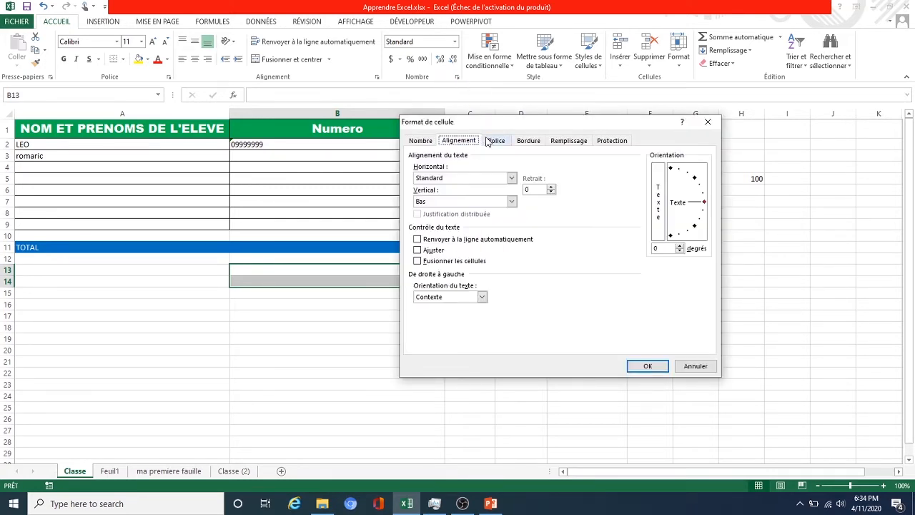
click(496, 141)
click(528, 140)
click(568, 141)
click(612, 140)
click(529, 140)
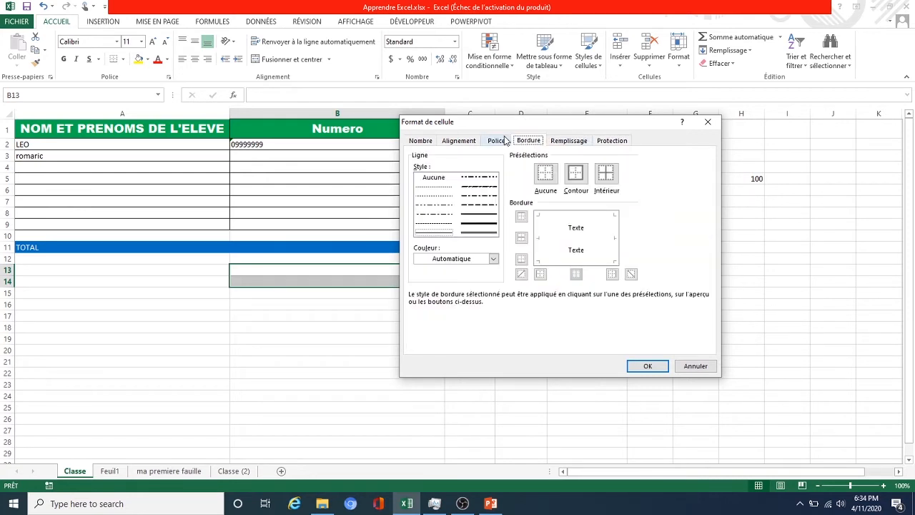
click(498, 140)
click(534, 141)
click(458, 143)
drag(695, 206, 698, 207)
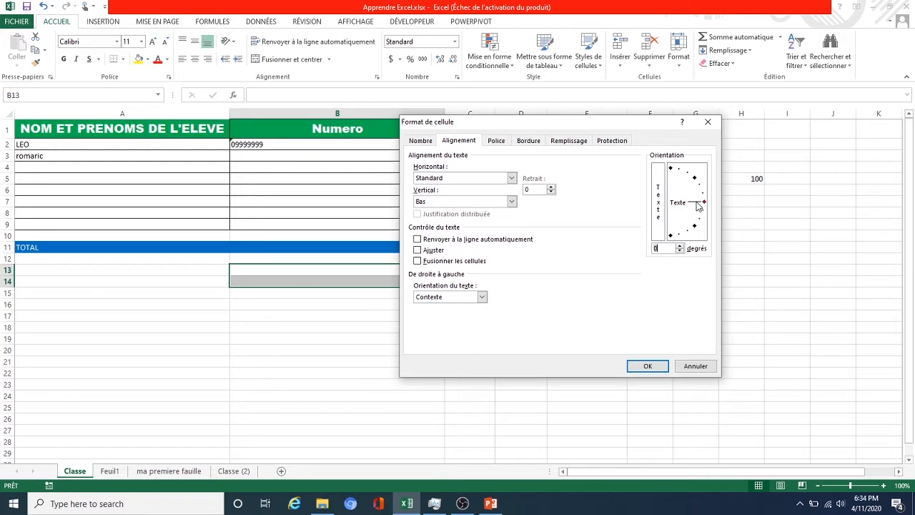
click(707, 122)
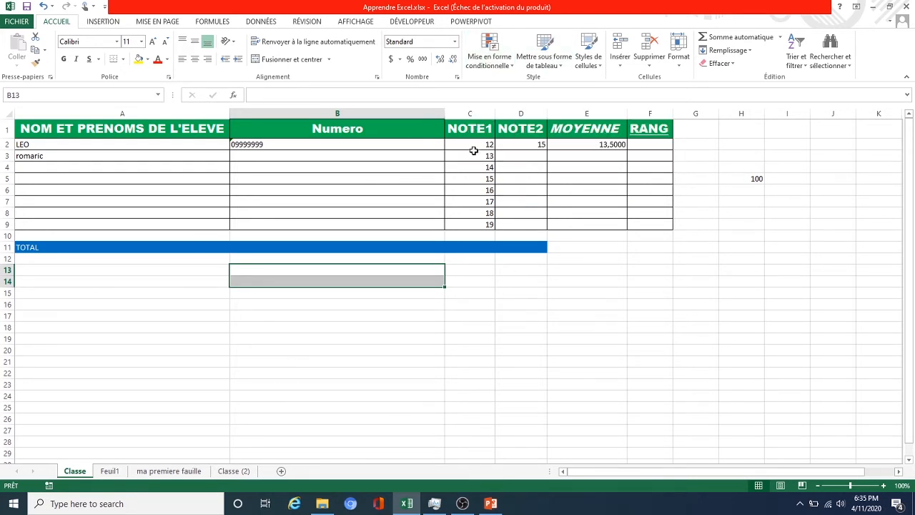
Step: Review the conditional formatting choices for cell C2, including data bars, icon sets and top/bottom value rules
click(474, 150)
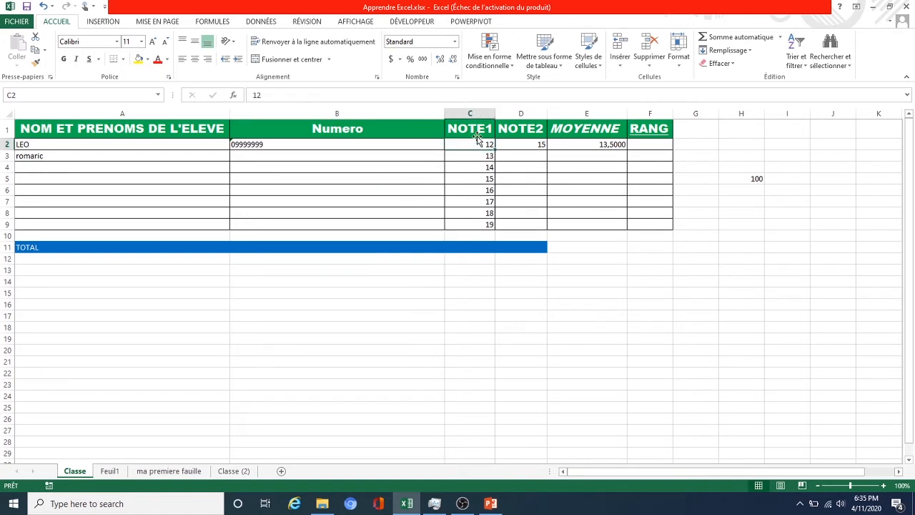
click(471, 63)
mouse_move(504, 129)
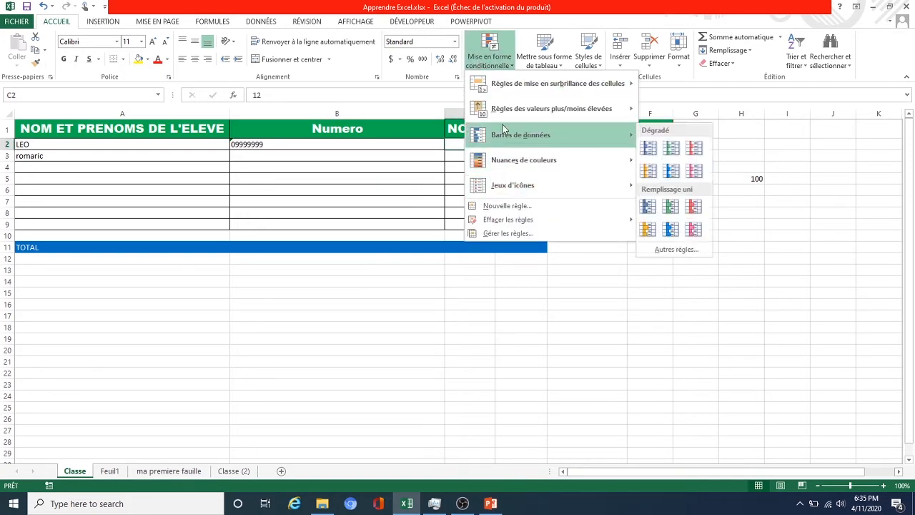
mouse_move(504, 187)
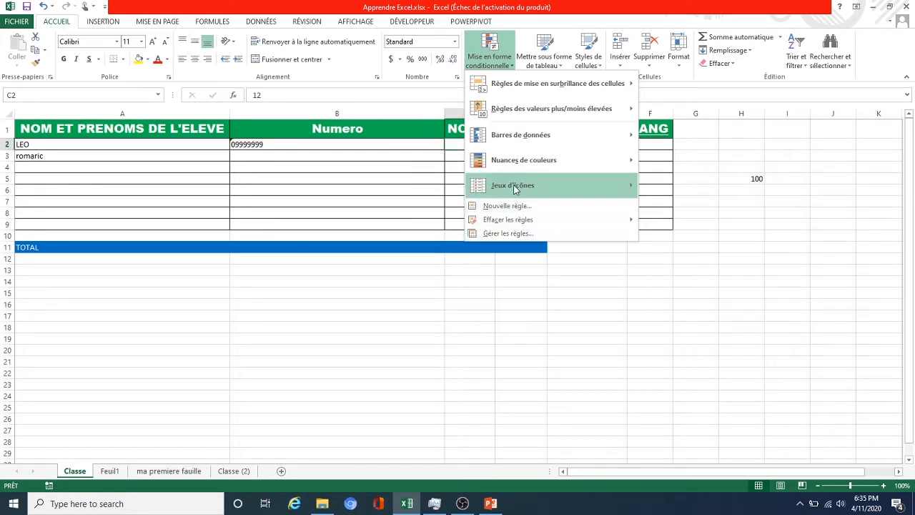
mouse_move(513, 112)
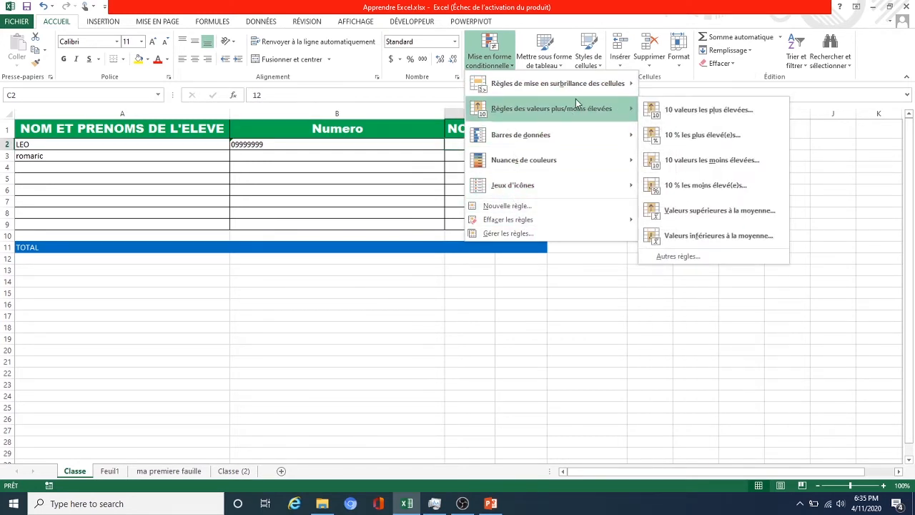
click(419, 161)
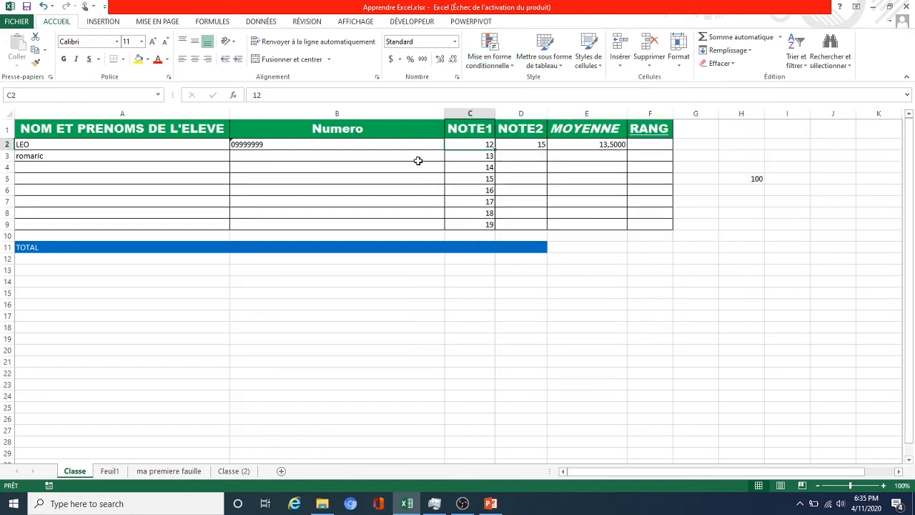
Step: Start a greater-than (Supérieur à) highlighting rule for the NOTE1 grades in C2:C9
click(465, 113)
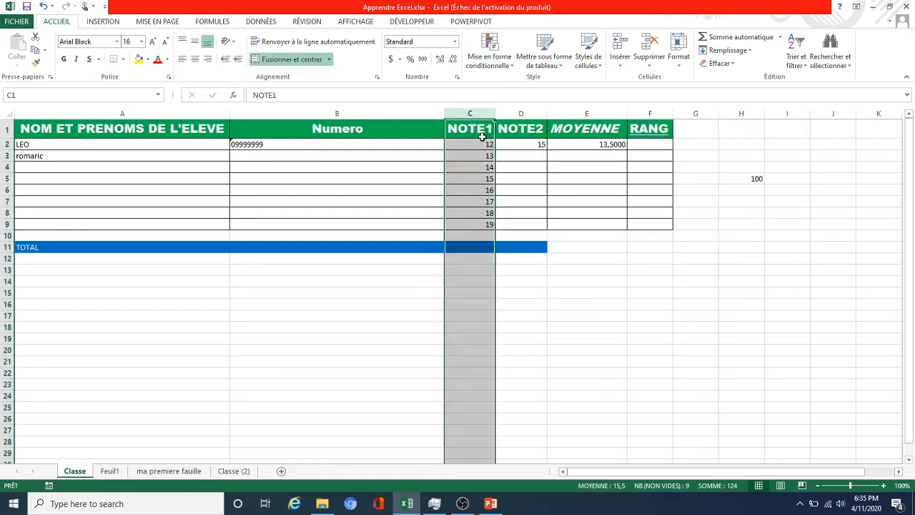
click(477, 144)
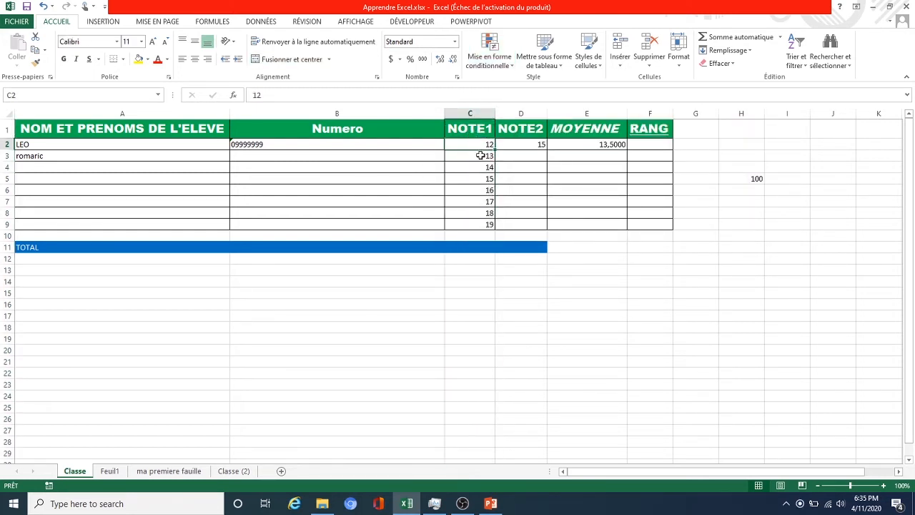
drag(480, 155, 488, 225)
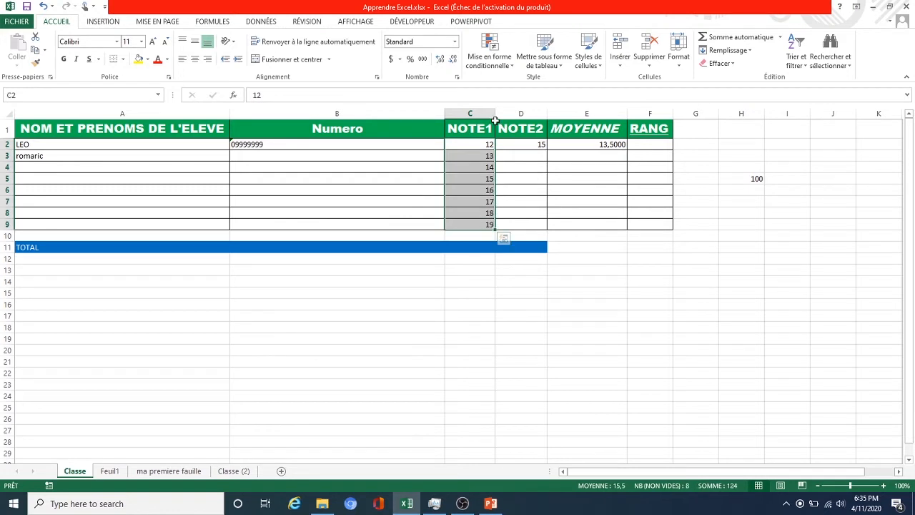
click(489, 52)
mouse_move(552, 91)
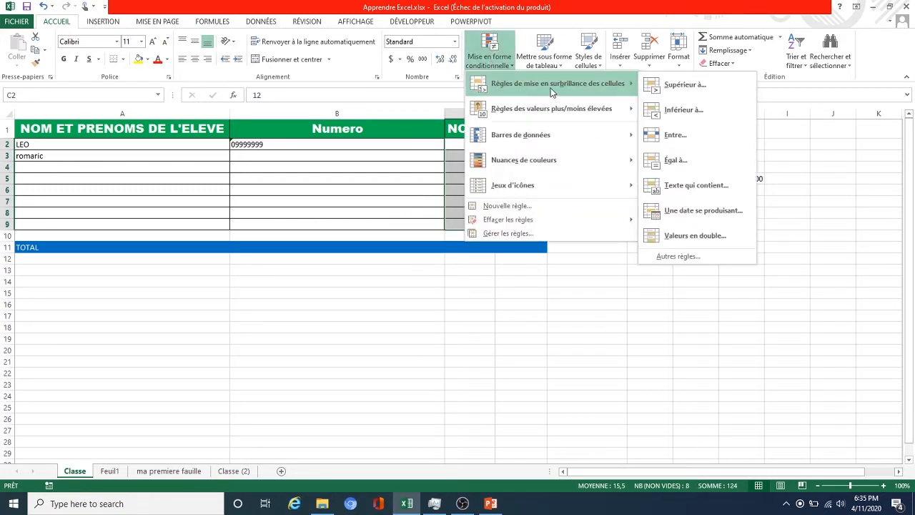
click(673, 88)
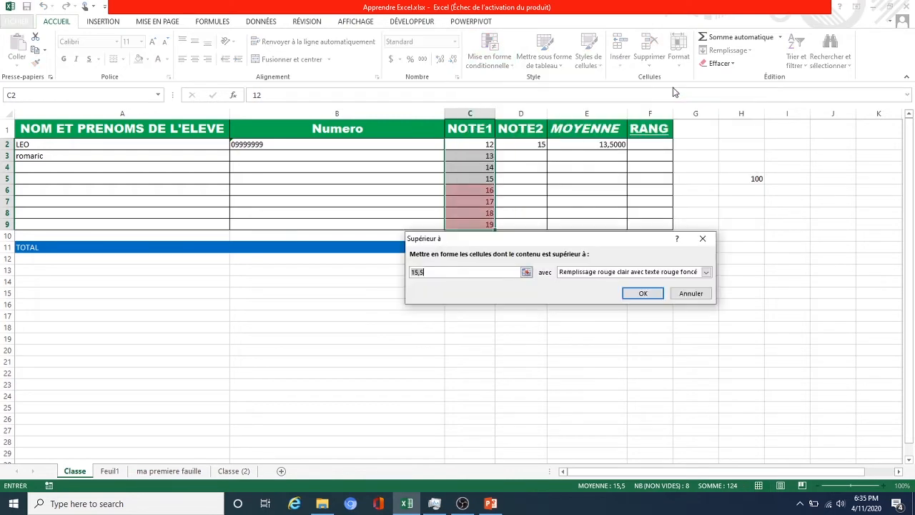
Step: Set the threshold of the greater-than rule to 10
click(414, 273)
text($D$)
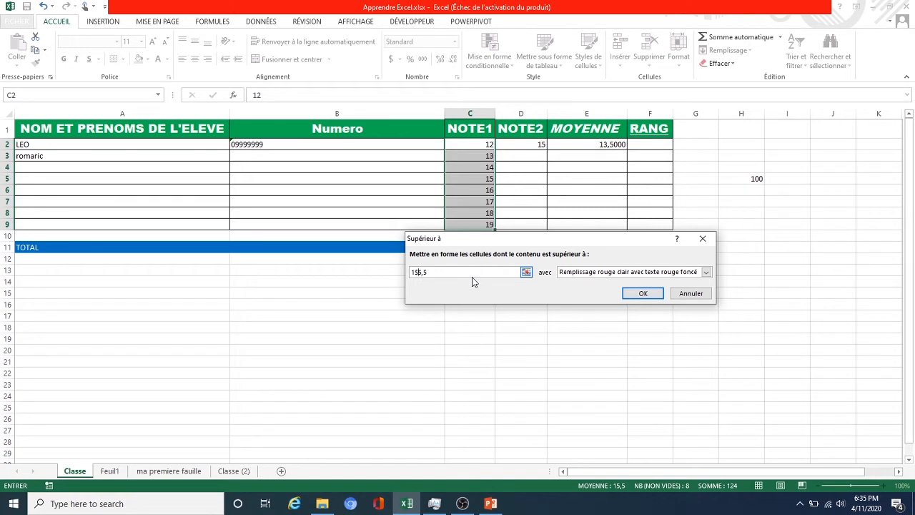
key(Left)
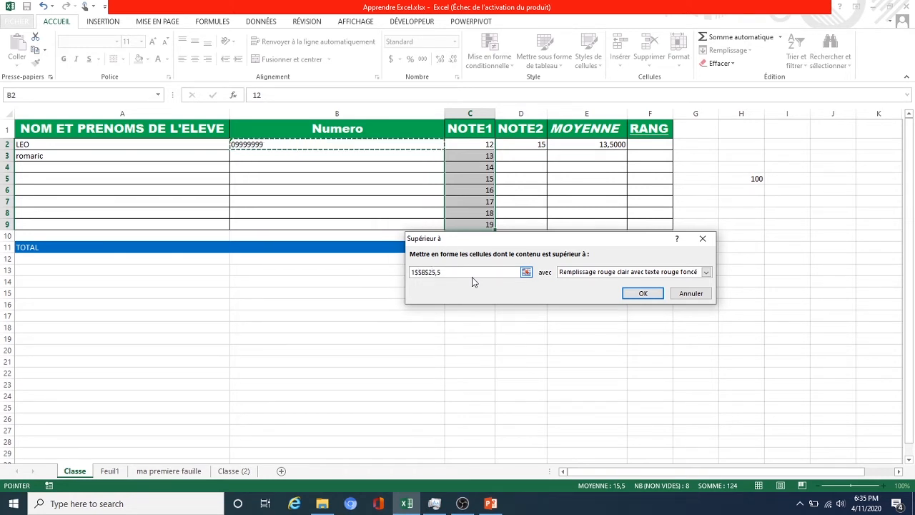
key(BackSpace)
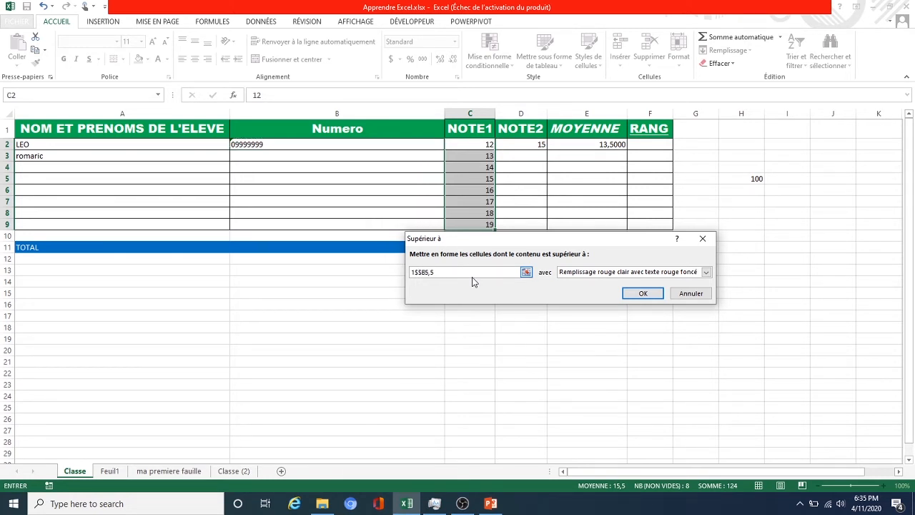
key(BackSpace)
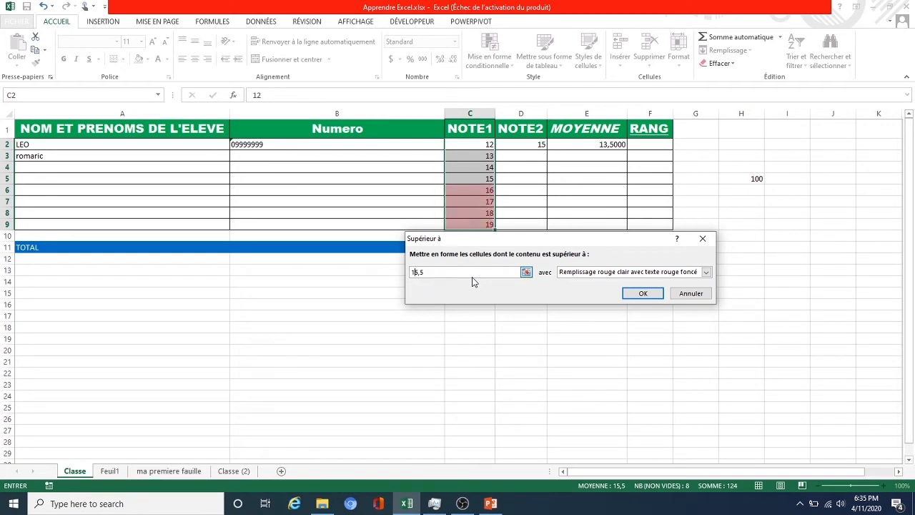
text(0)
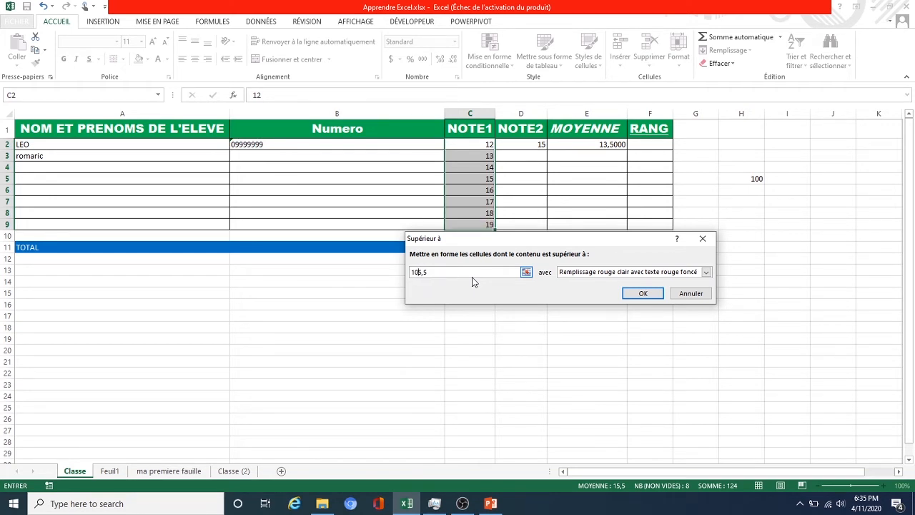
key(Delete)
key(Delete)
key(Delete)
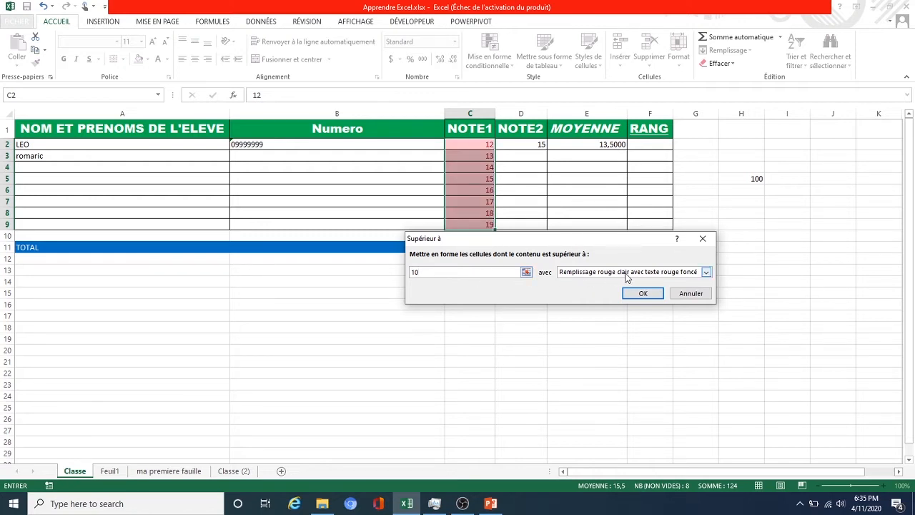
Step: Give the greater-than-10 rule on C2:C9 a custom format with a solid green fill and apply it
click(707, 273)
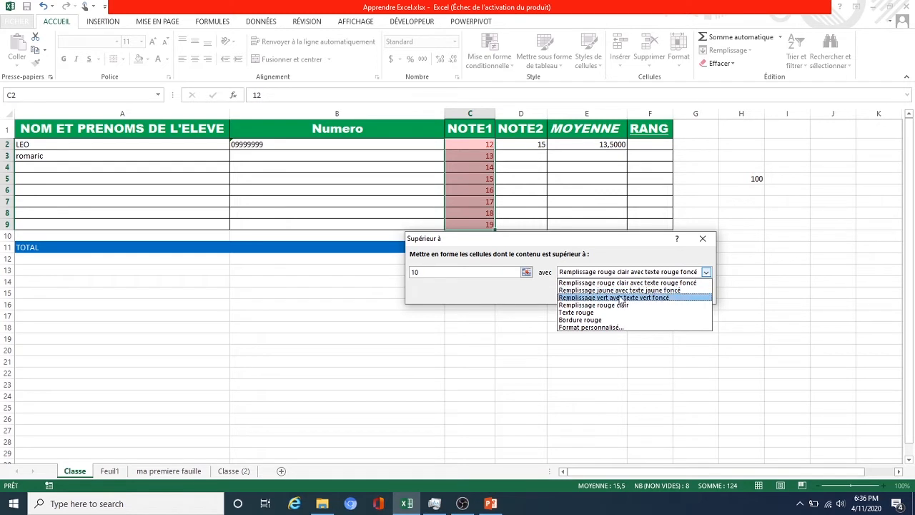
click(590, 327)
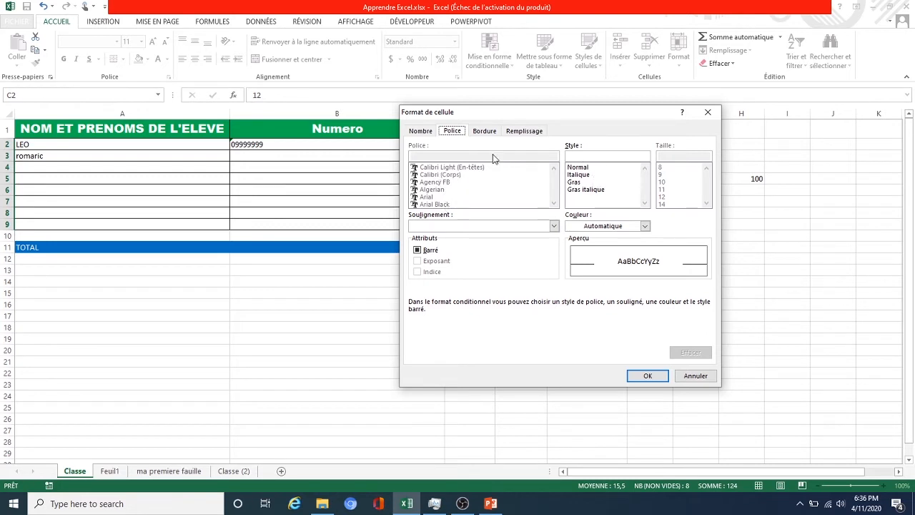
click(512, 131)
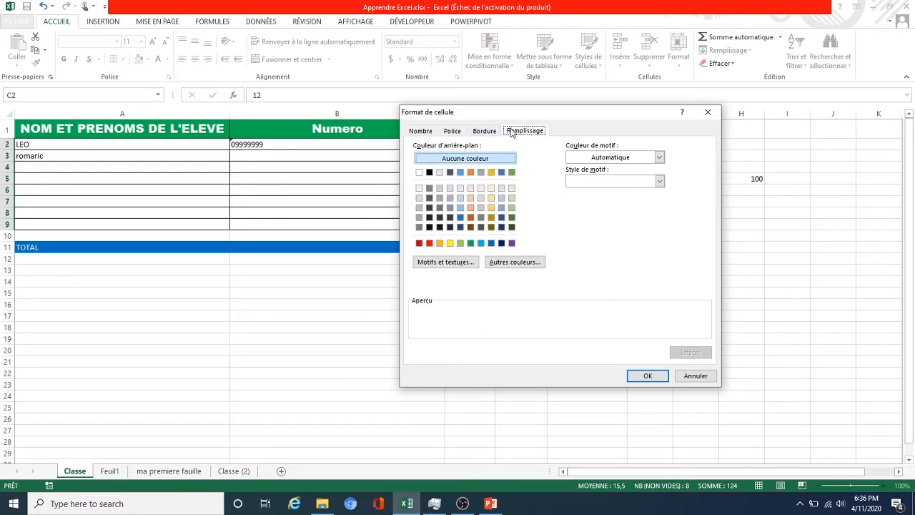
click(512, 173)
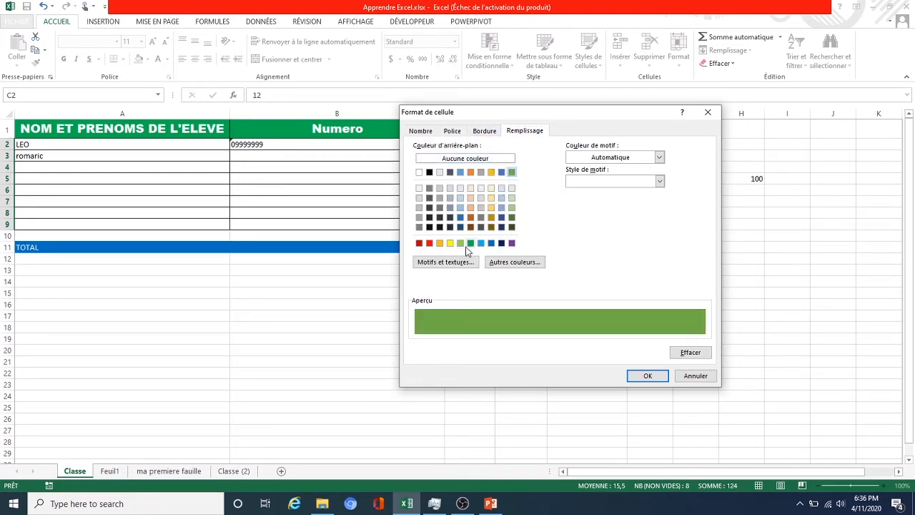
click(469, 243)
click(461, 244)
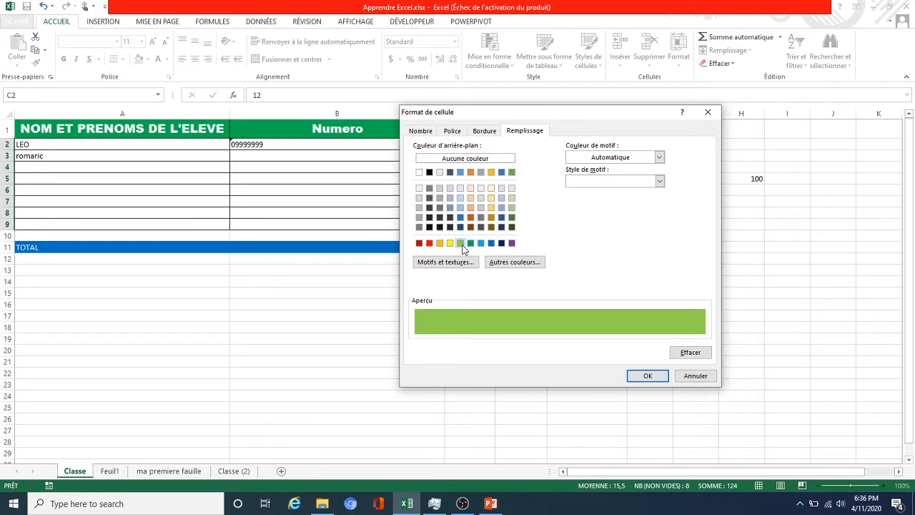
click(471, 243)
click(648, 376)
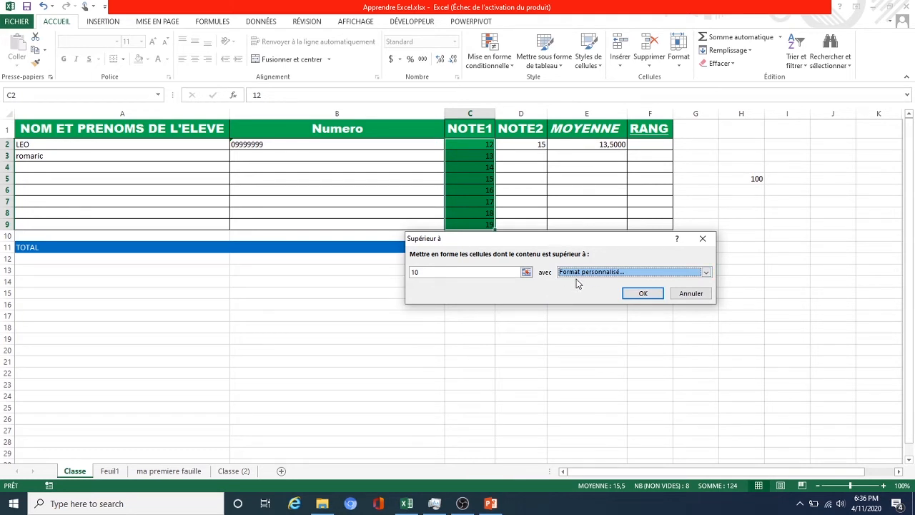
click(634, 294)
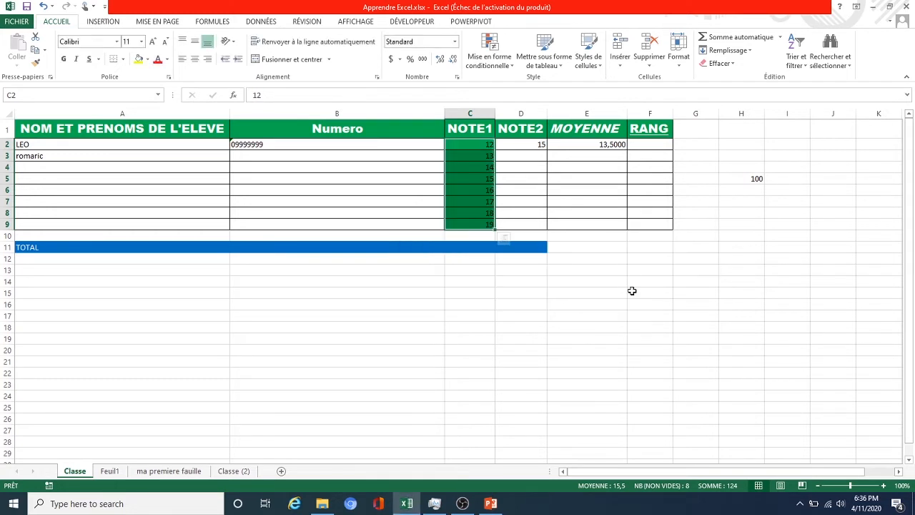
click(520, 313)
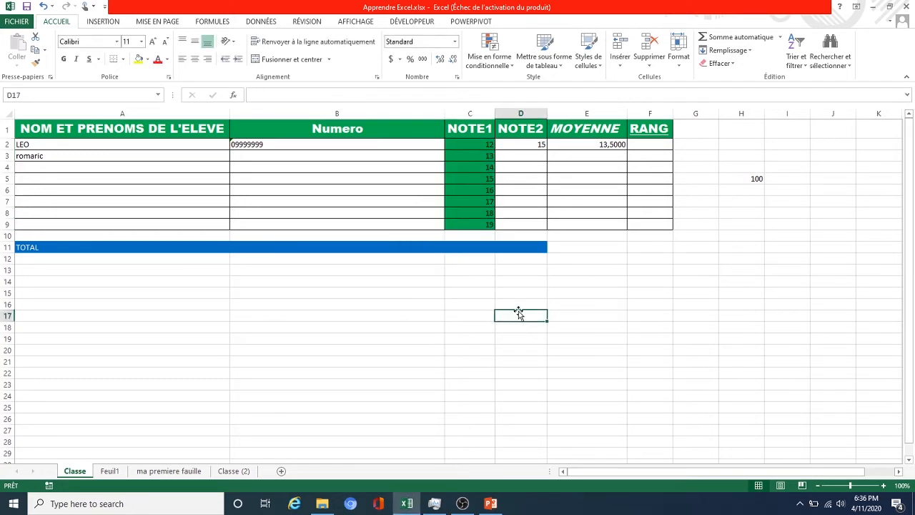
Step: Replace the NOTE1 grade in C2 with 8 to test the highlighting rule
click(467, 147)
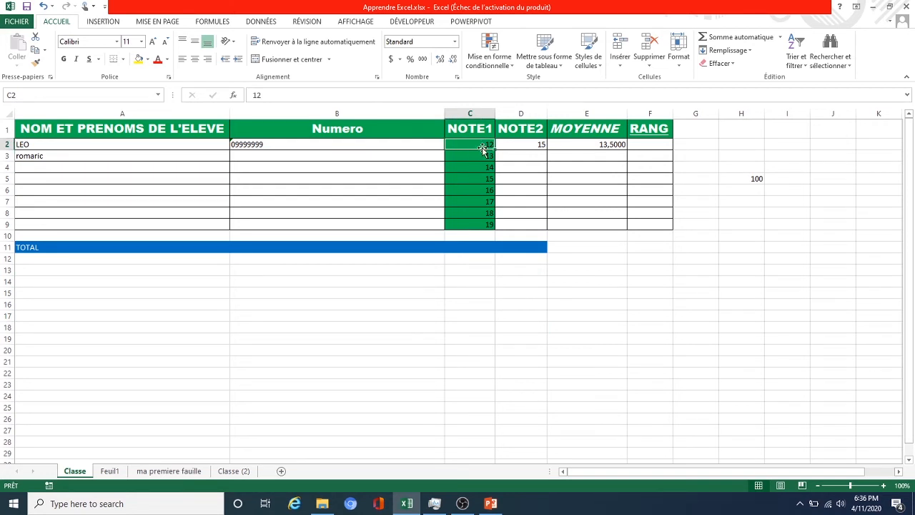
text(})
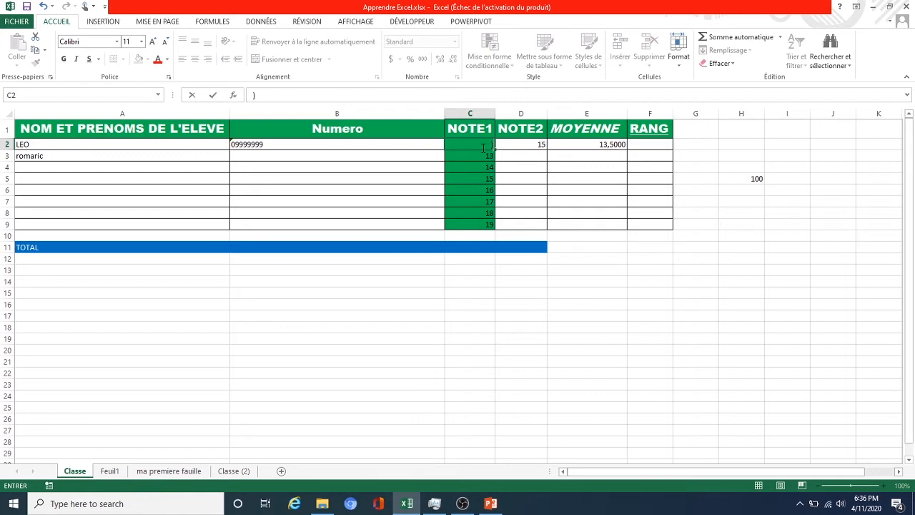
text(08)
key(Return)
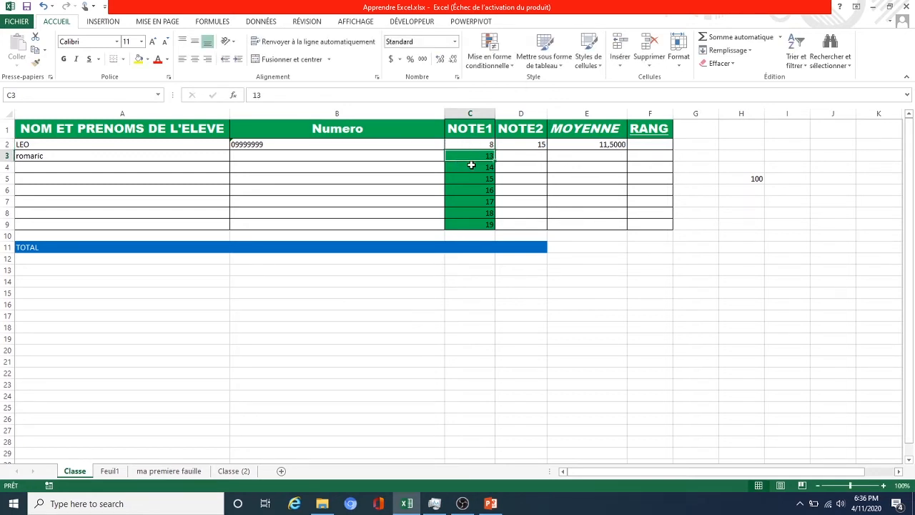
click(481, 145)
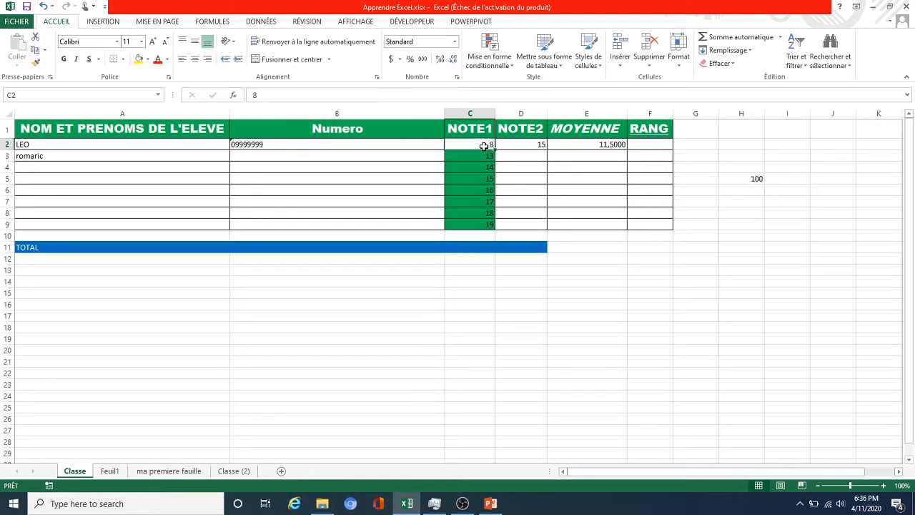
click(481, 165)
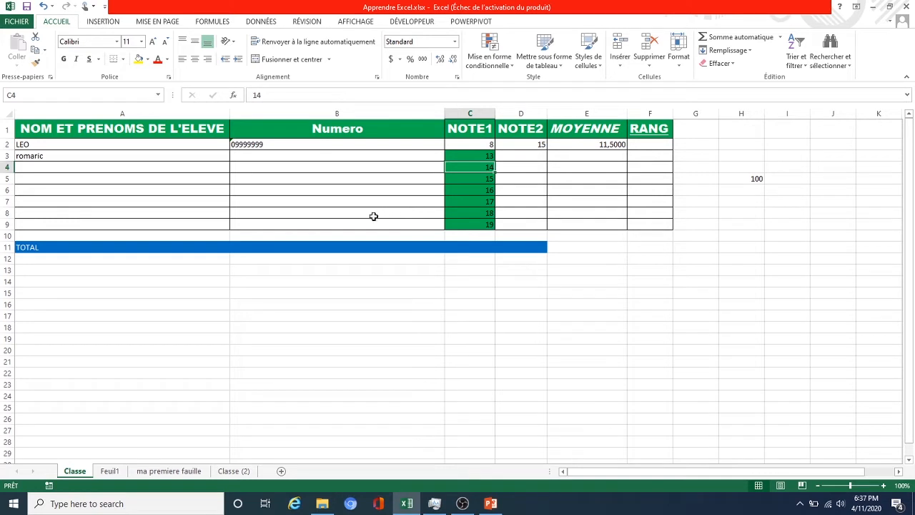
Step: Review the remaining conditional formatting choices for C3, including the color scales (Nuances de couleurs)
click(481, 156)
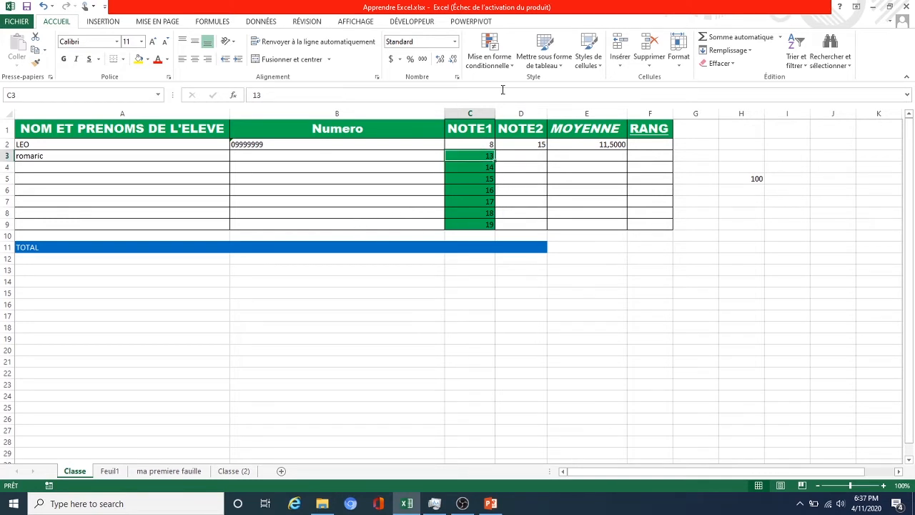
click(490, 51)
mouse_move(524, 142)
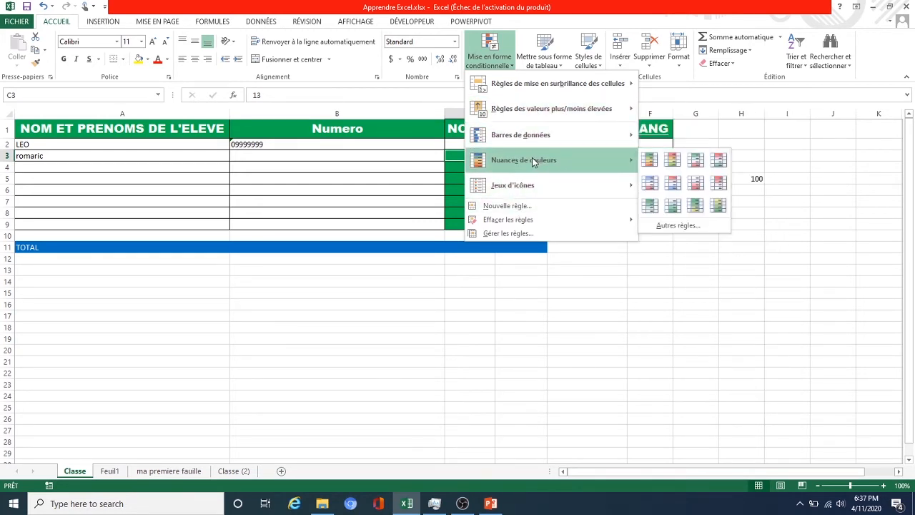
click(422, 174)
click(474, 190)
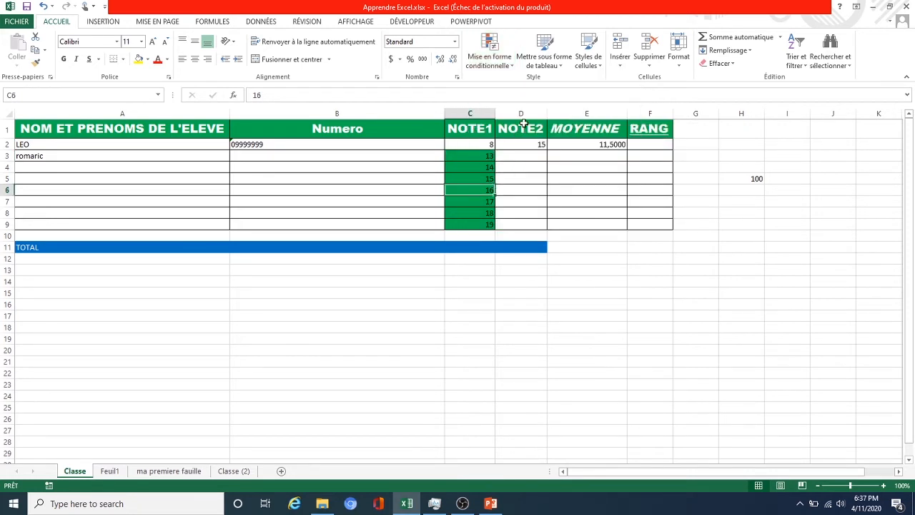
Step: Format the range A1:F9 as a table with headers, using a medium blue banded table style
click(549, 67)
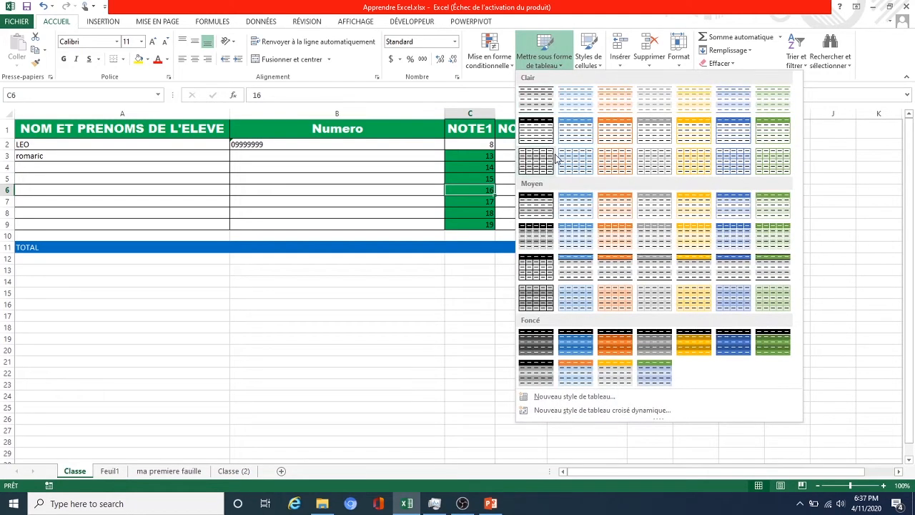
click(366, 275)
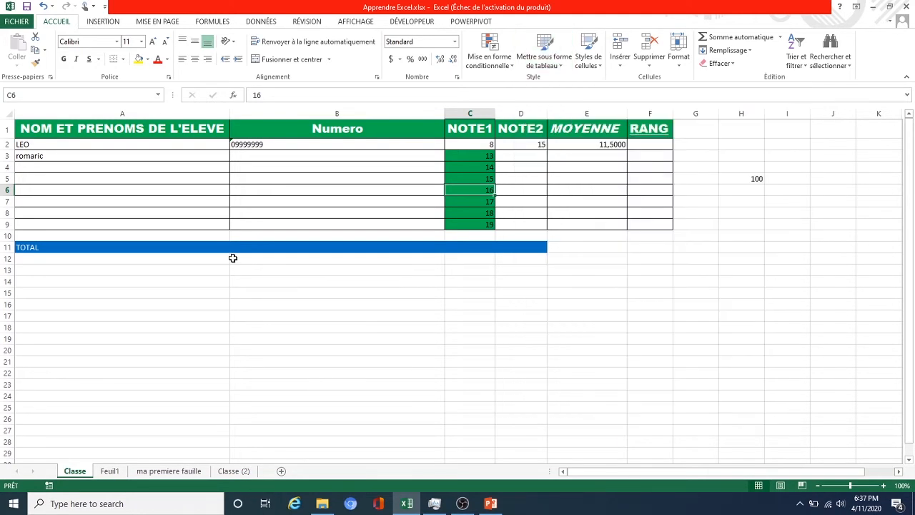
drag(52, 129, 641, 221)
click(545, 56)
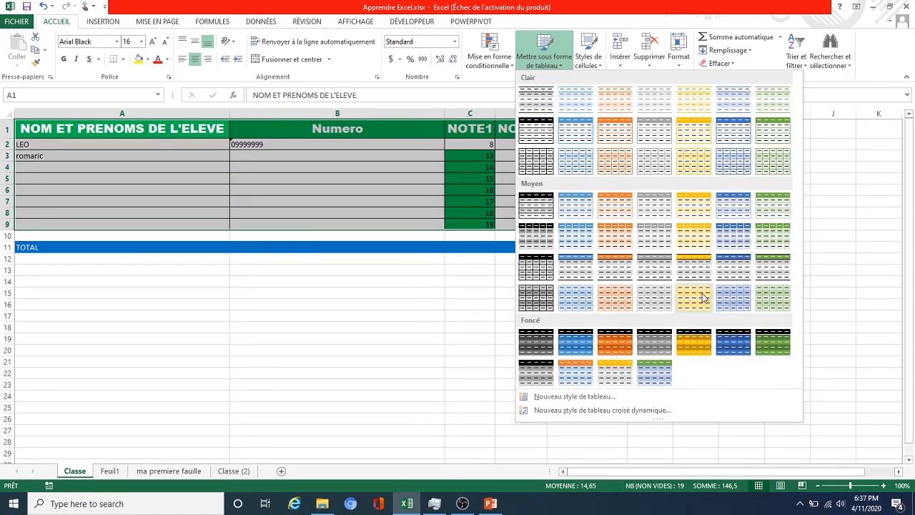
click(732, 208)
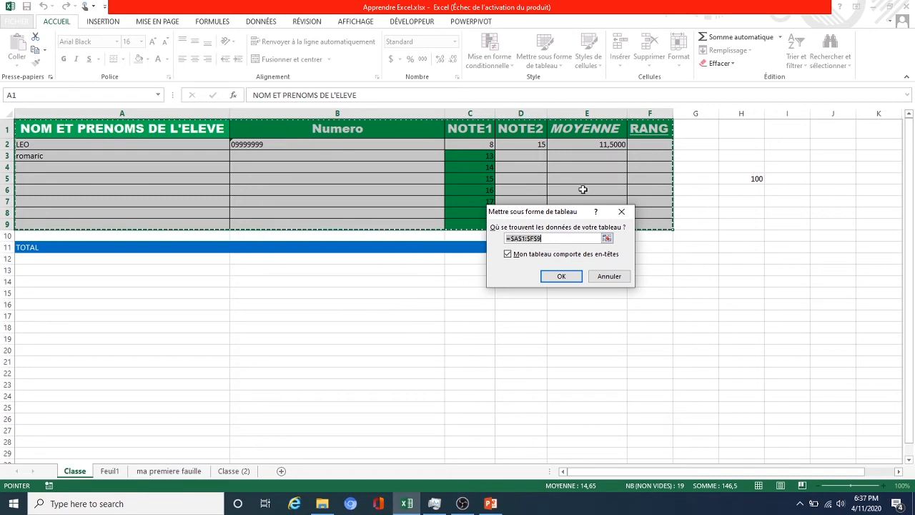
click(556, 277)
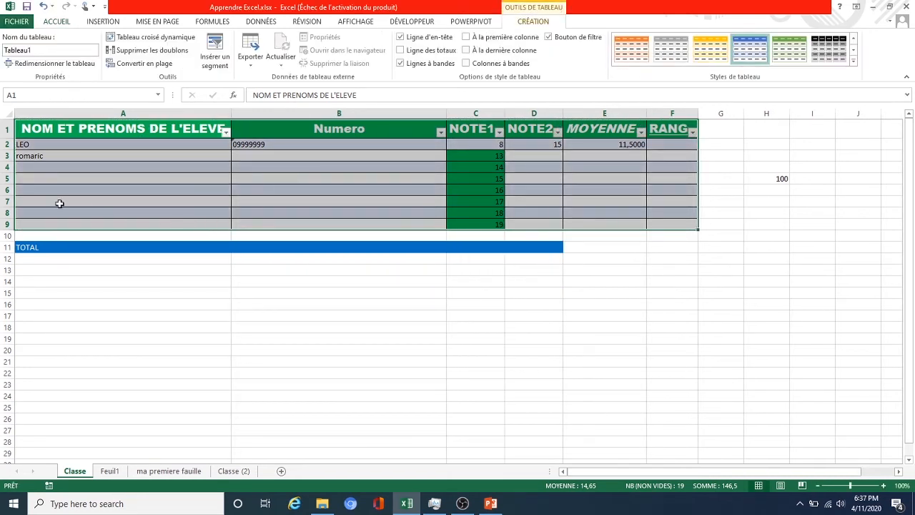
click(328, 285)
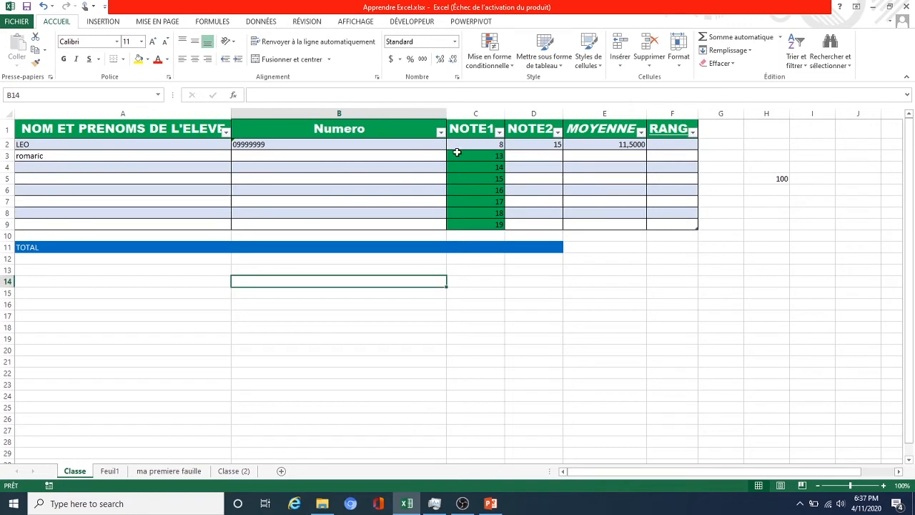
Step: Examine the sorting and filter options of the NOM ET PRENOMS DE L'ELEVE and Numero table columns
click(185, 133)
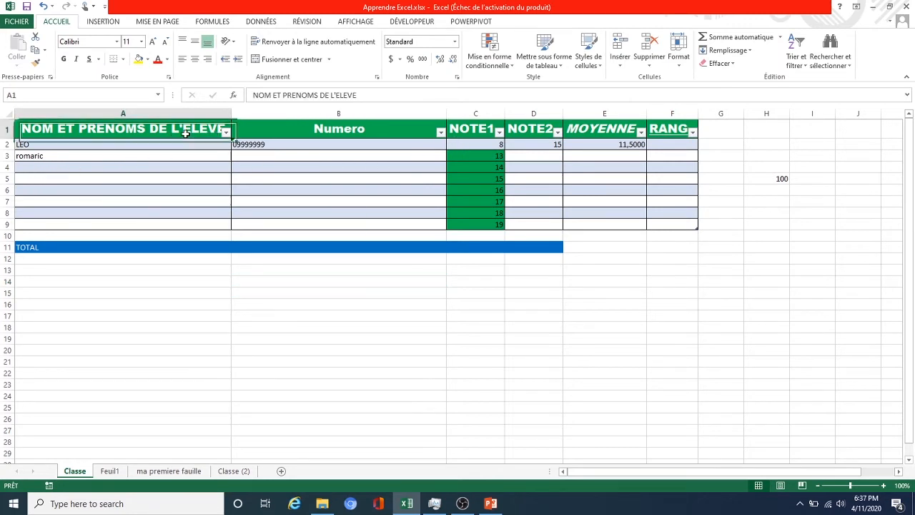
click(226, 133)
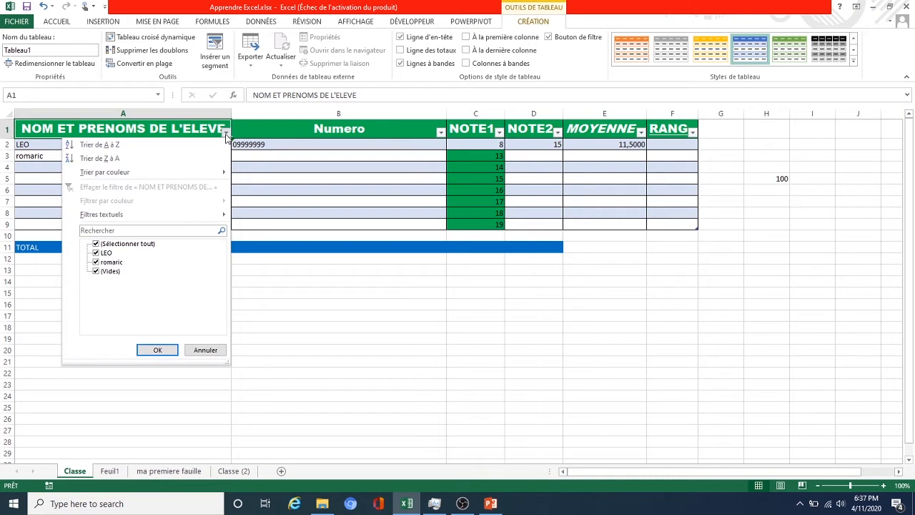
click(226, 134)
click(441, 133)
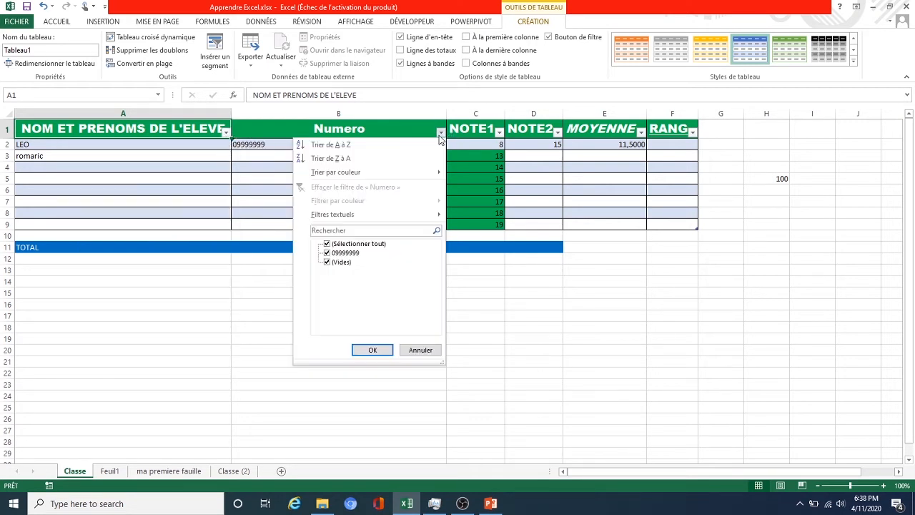
click(279, 141)
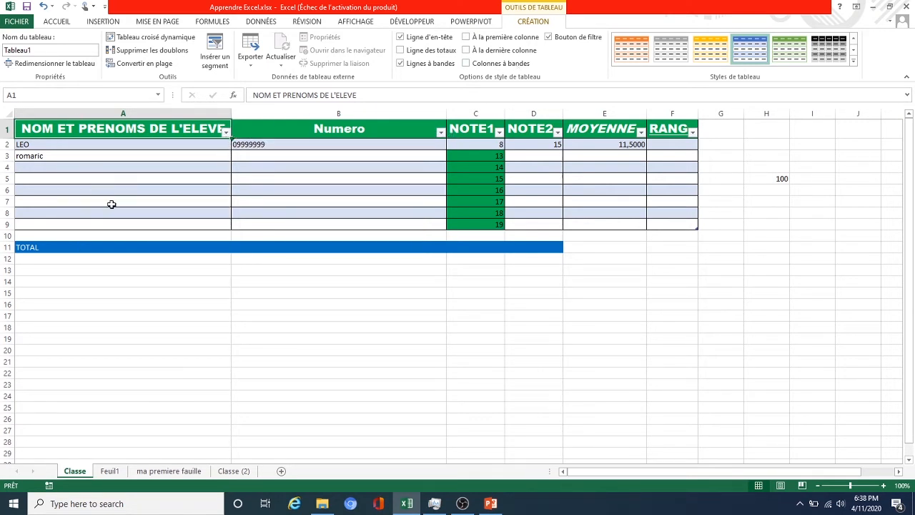
click(284, 270)
click(236, 144)
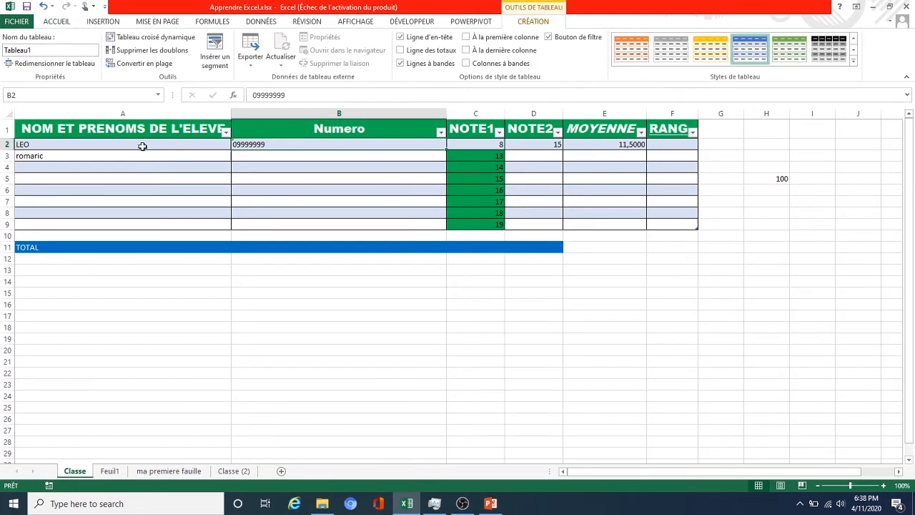
click(145, 147)
click(249, 346)
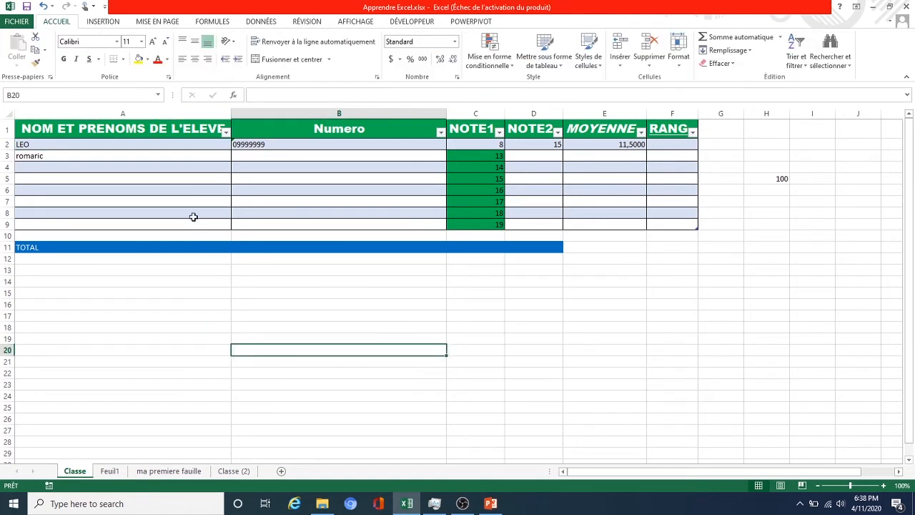
Step: Switch the student table to the green banded table style
click(174, 181)
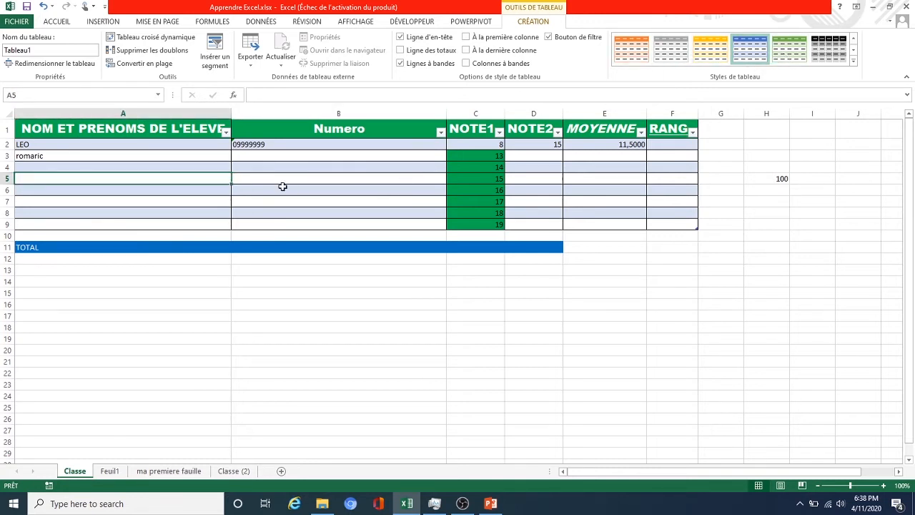
click(297, 155)
click(343, 188)
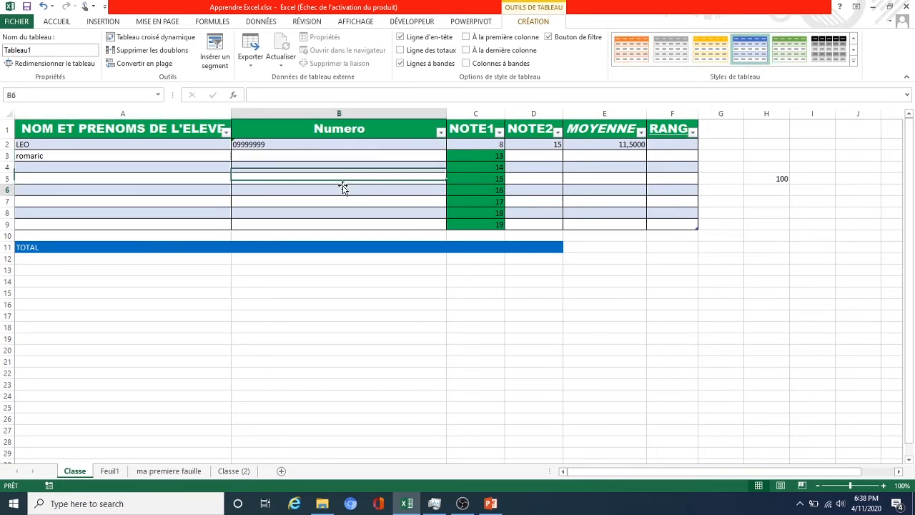
click(710, 61)
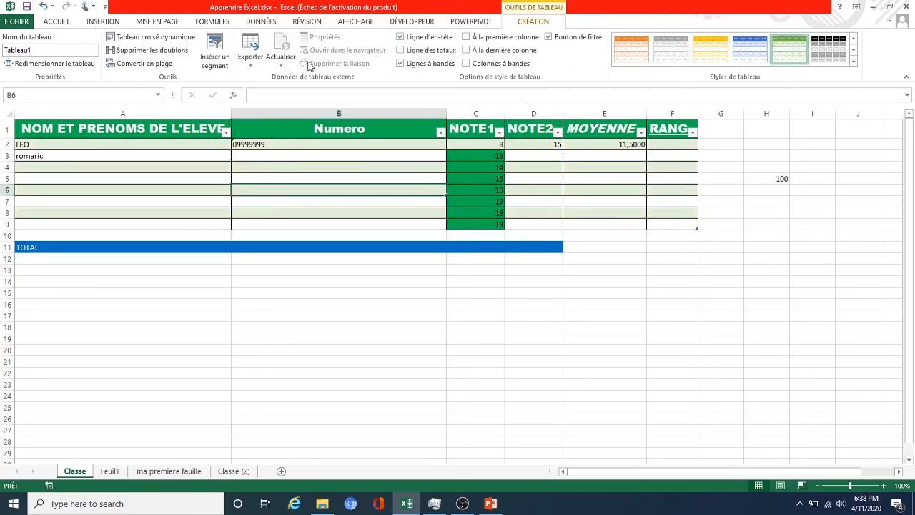
click(62, 26)
Step: Apply the 60 % - Accent2 cell style to the NOM ET PRENOMS DE L'ELEVE header in A1
click(358, 281)
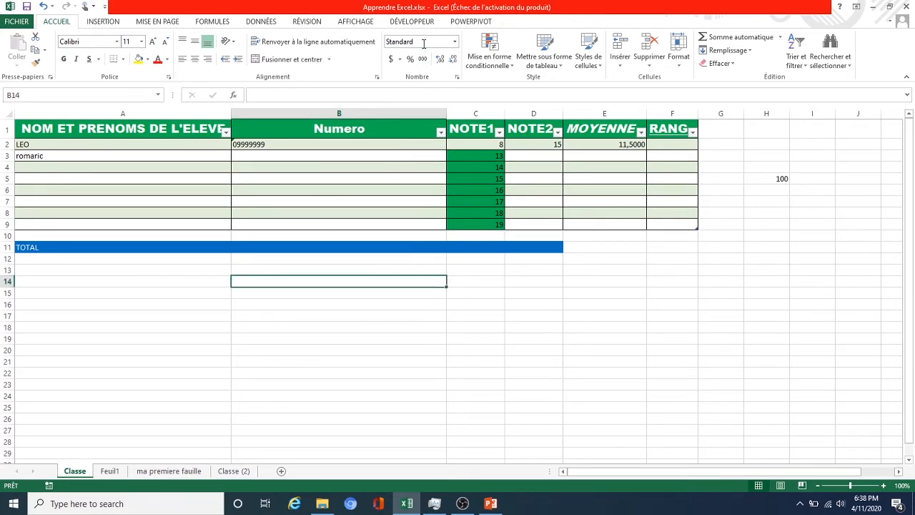
click(591, 66)
click(394, 205)
click(318, 121)
click(197, 119)
click(202, 128)
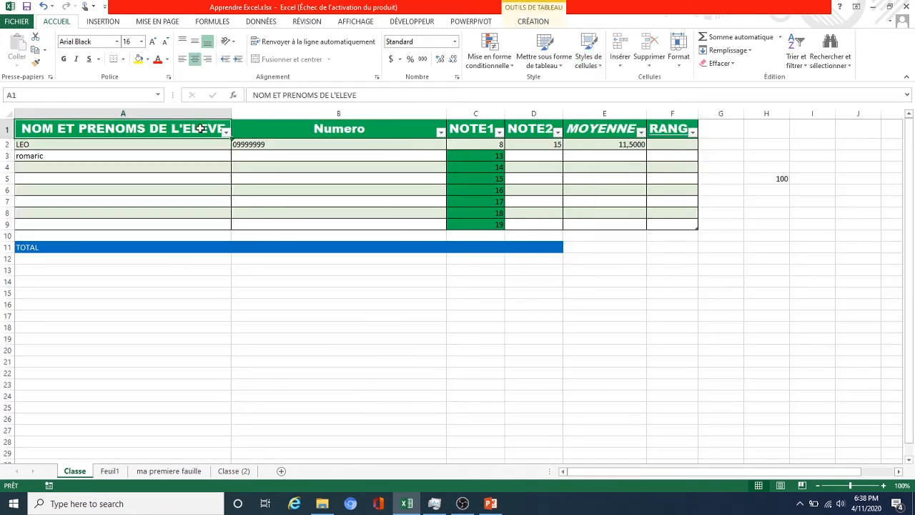
click(588, 56)
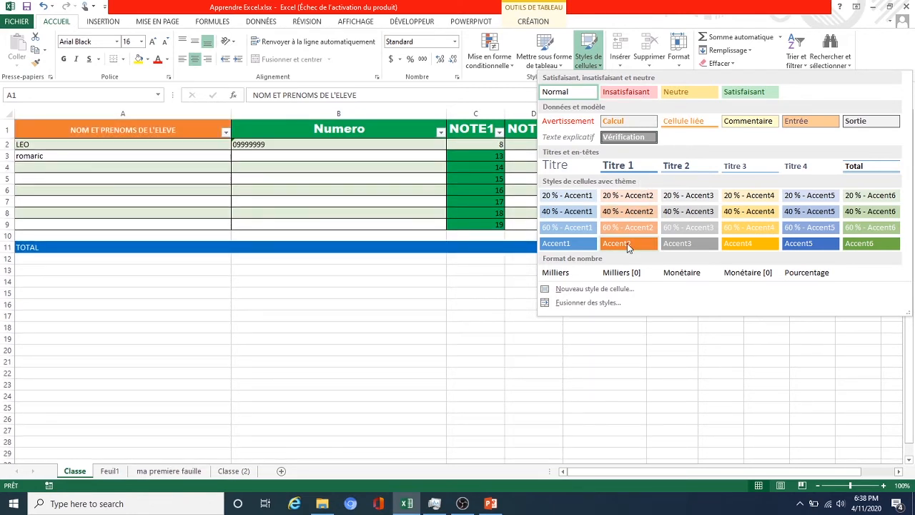
click(627, 243)
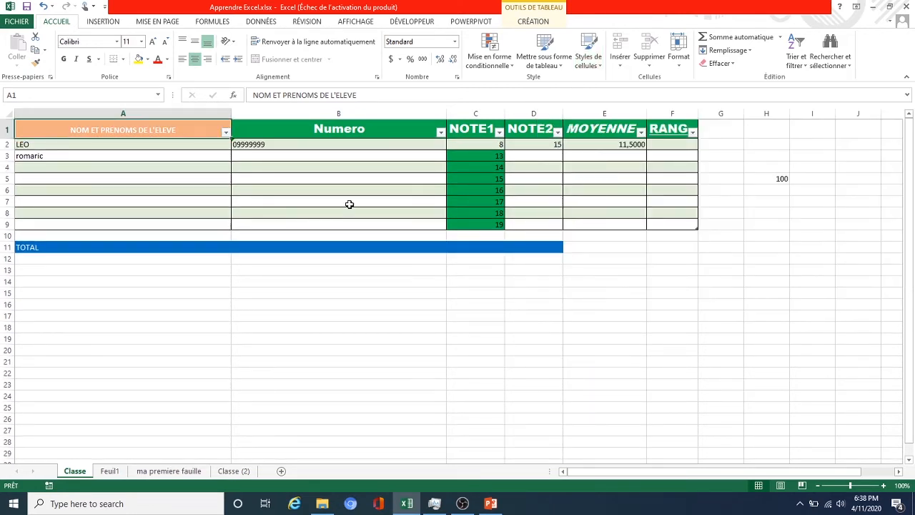
click(418, 247)
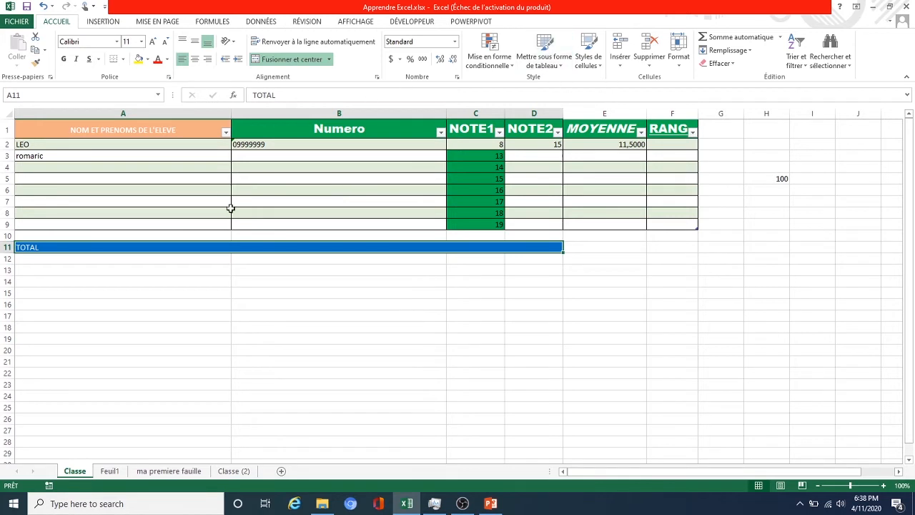
click(286, 269)
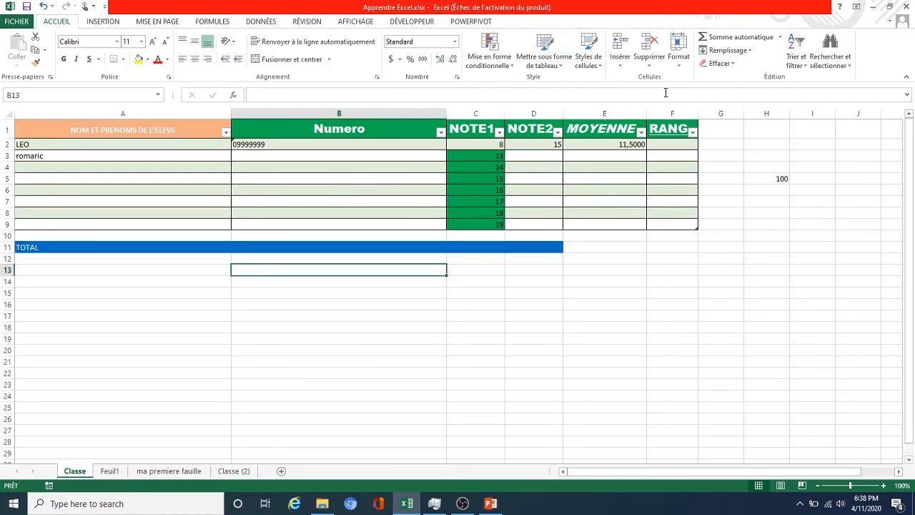
click(713, 177)
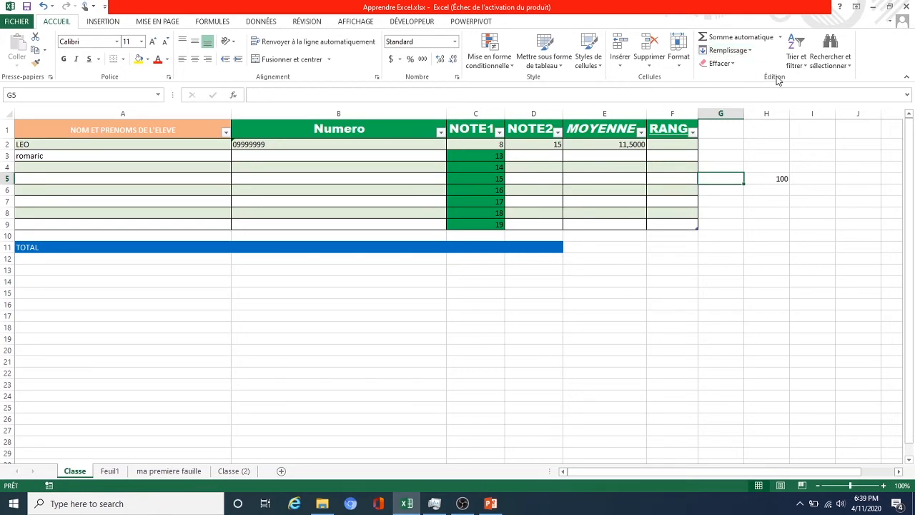
click(277, 24)
click(212, 23)
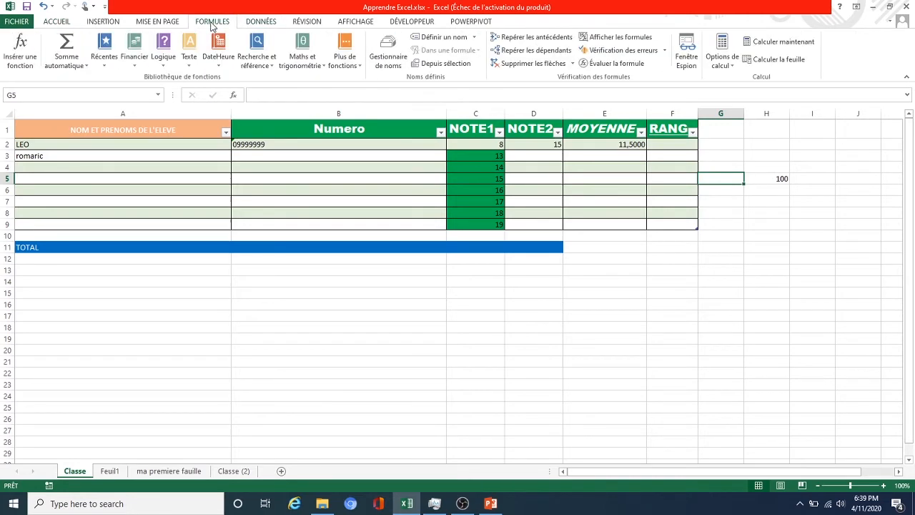
click(251, 26)
click(209, 26)
click(156, 25)
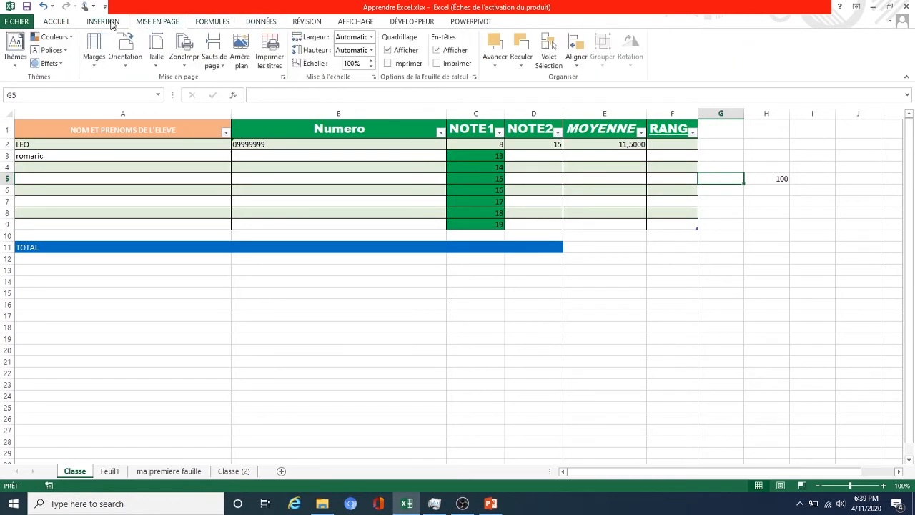
click(110, 24)
click(65, 24)
click(722, 234)
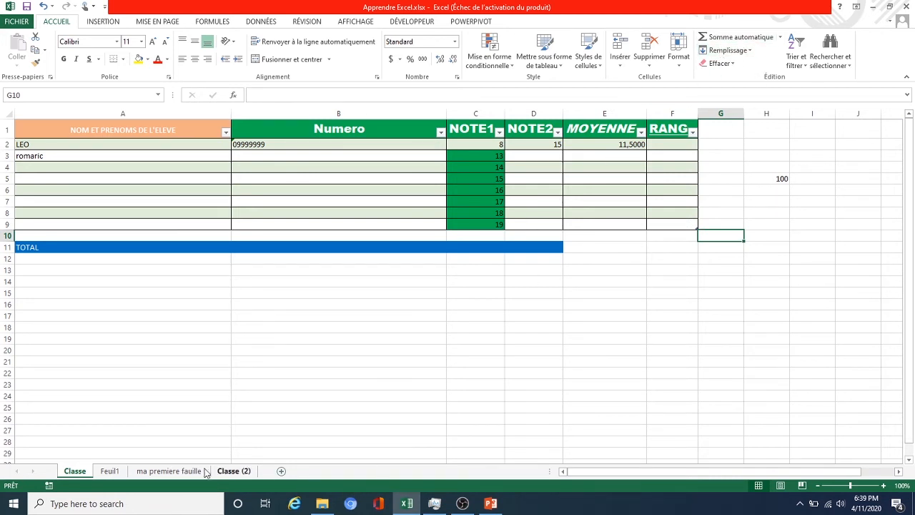
Step: Rename the Feuil1 sheet as facture
click(110, 471)
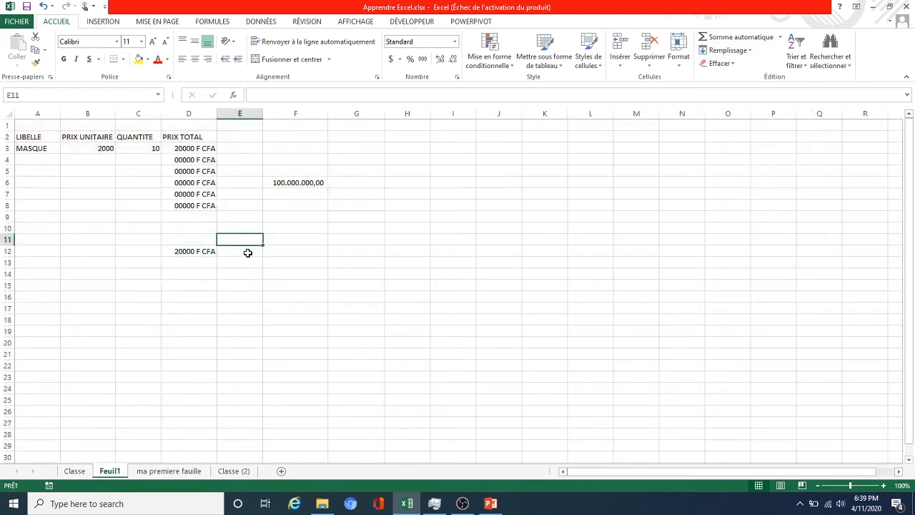
double_click(109, 471)
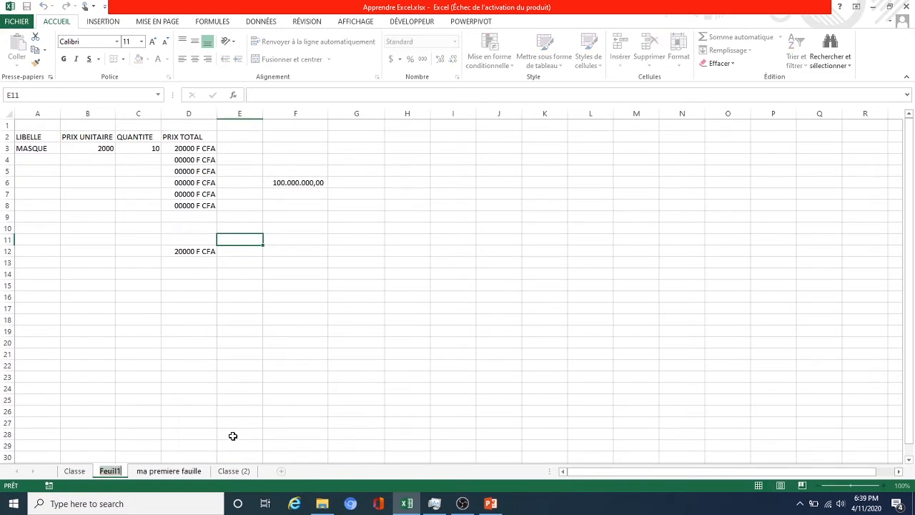
text(Bilan)
key(BackSpace)
key(BackSpace)
key(BackSpace)
key(BackSpace)
key(BackSpace)
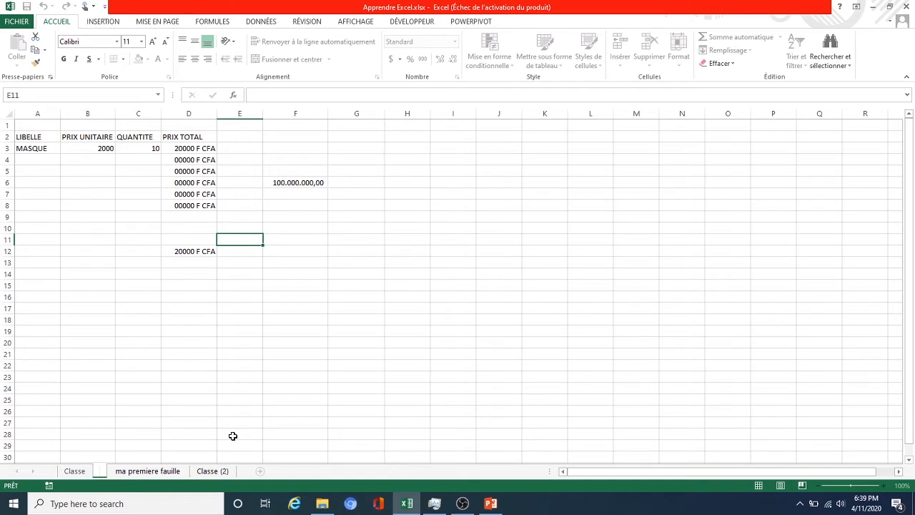
text(Bi)
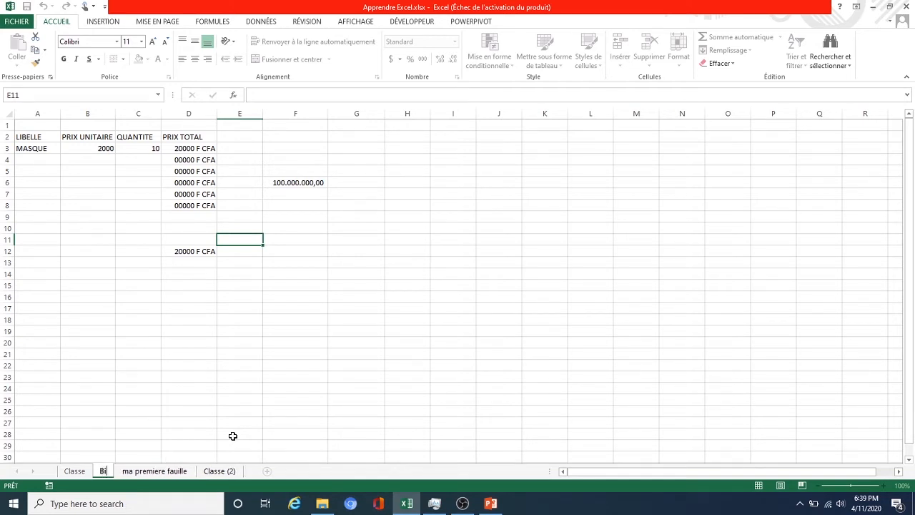
key(BackSpace)
key(BackSpace)
text(facture)
key(Return)
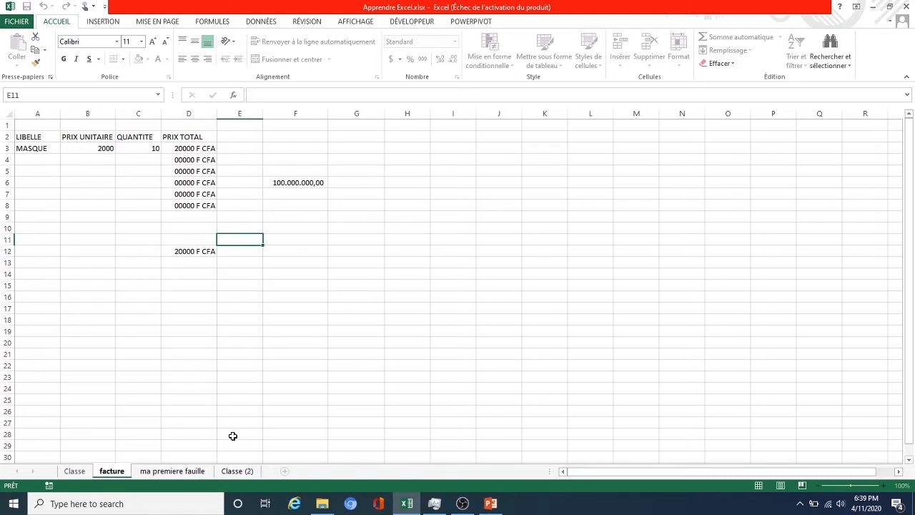
Step: Delete the sum formula in D12 below the PRIX TOTAL column
click(195, 204)
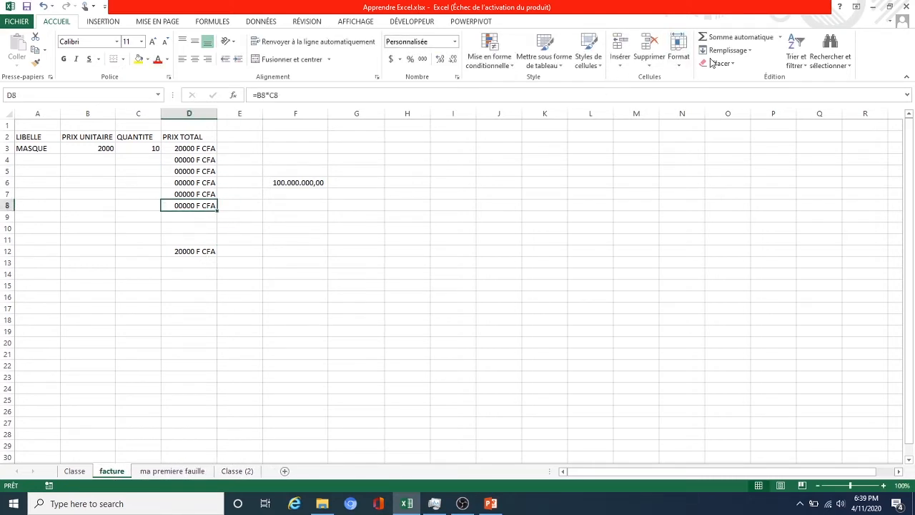
click(193, 252)
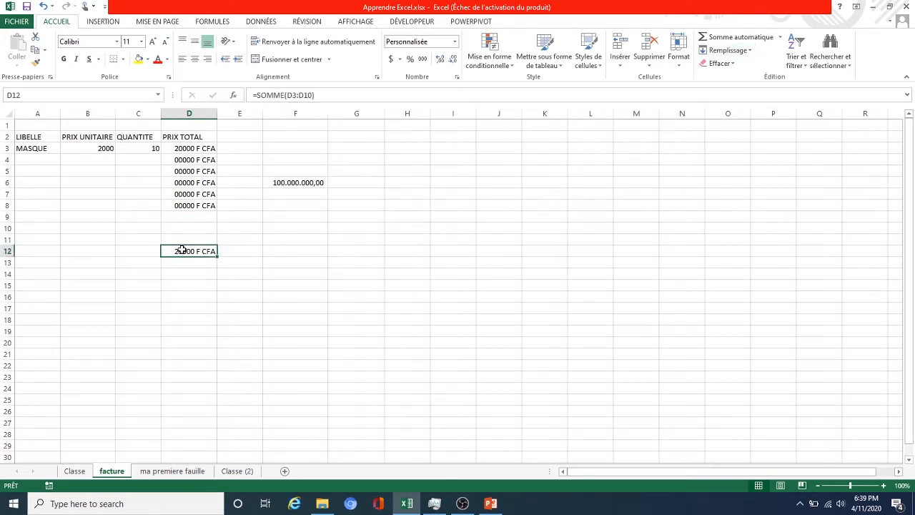
key(Delete)
click(286, 239)
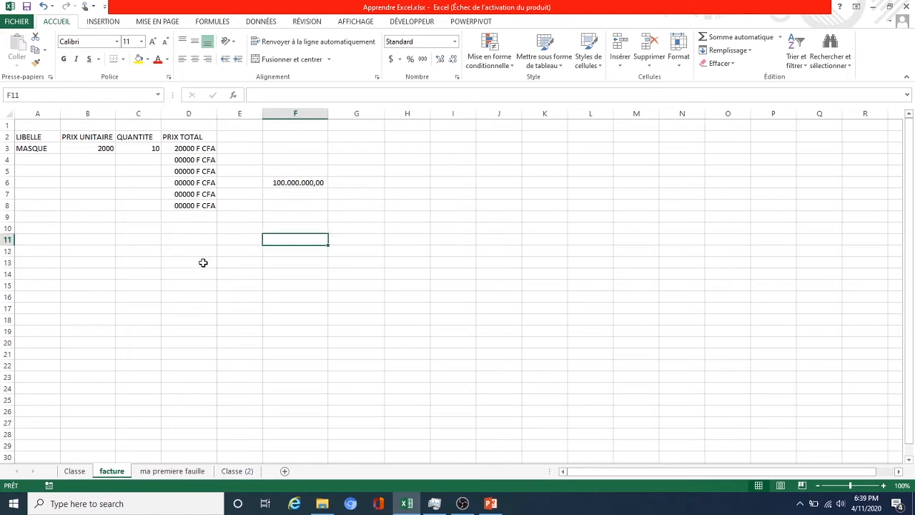
Step: Insert an AutoSum in D13 that totals the PRIX TOTAL range D3:D12, and check its formula
click(190, 251)
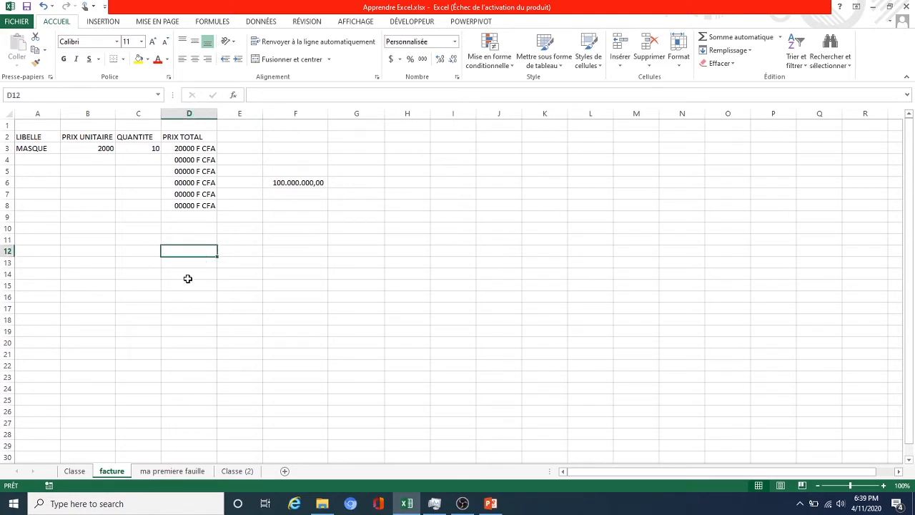
click(188, 277)
click(194, 261)
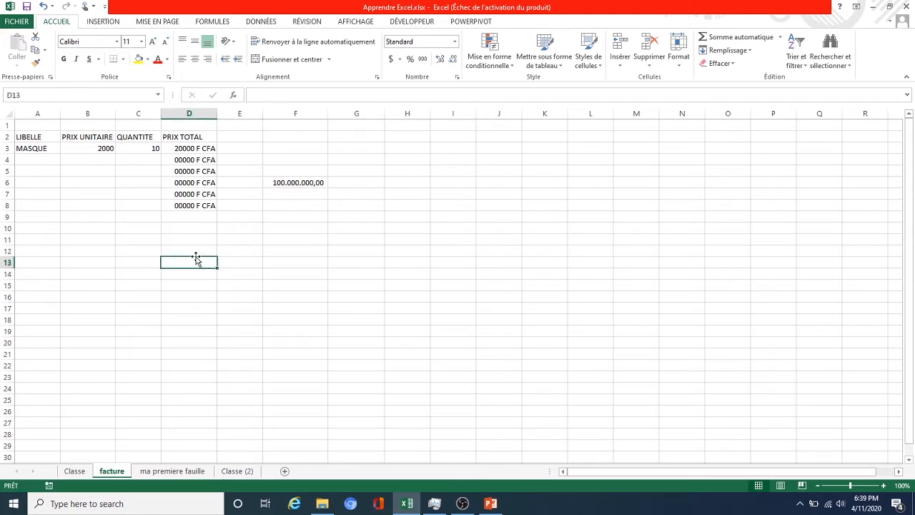
click(736, 42)
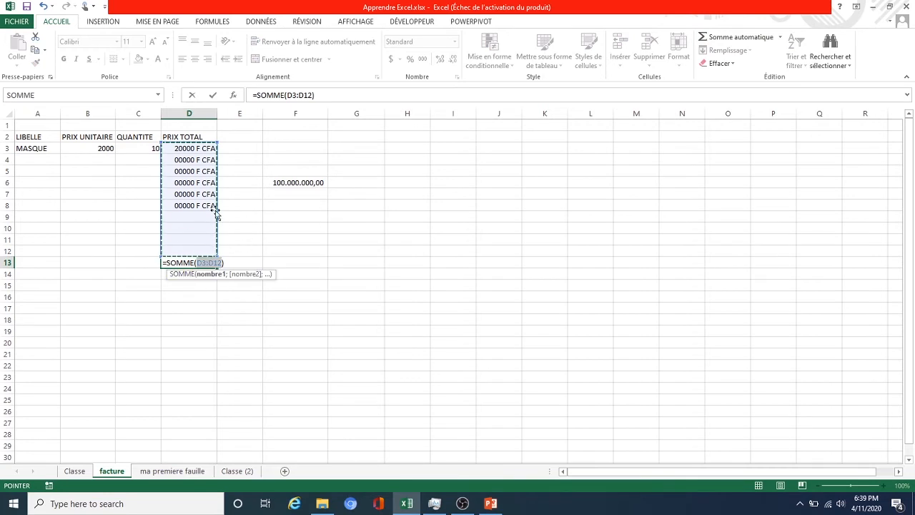
key(Return)
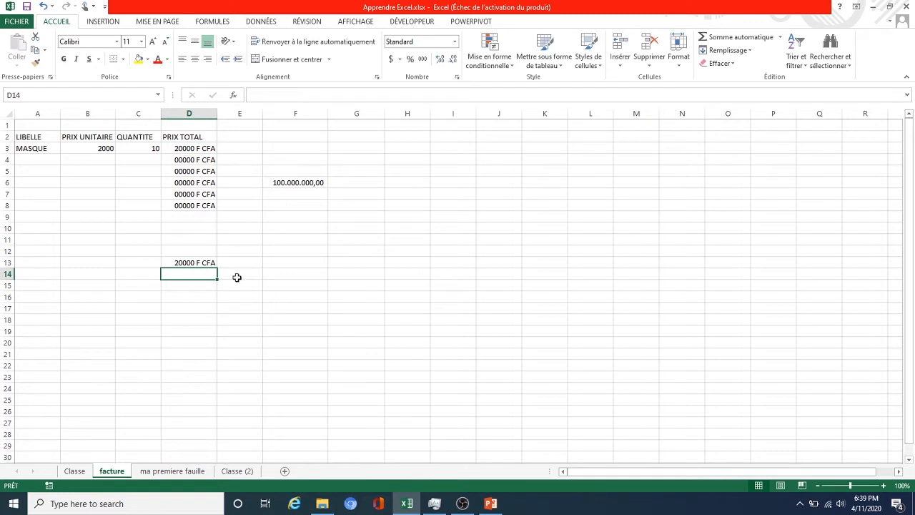
click(205, 263)
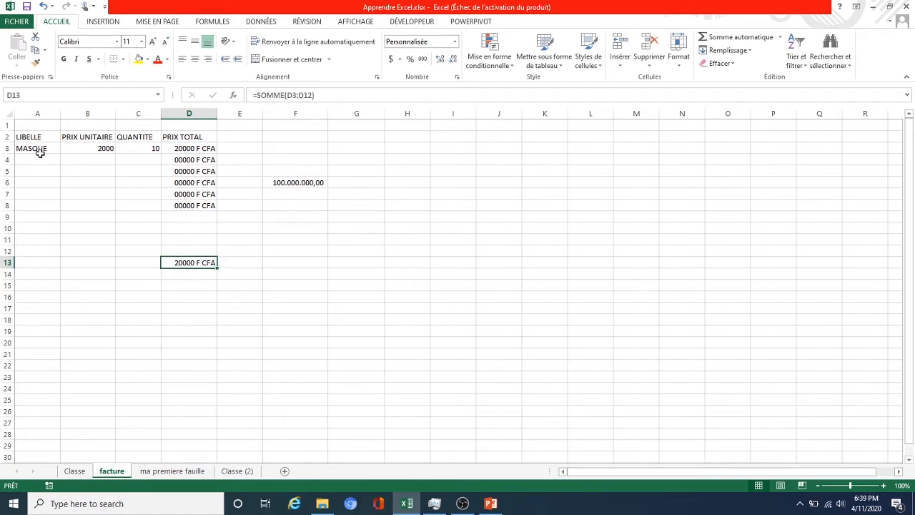
Step: Add the items GEL in A4 and PAPIER in A5 under the LIBELLE heading
click(41, 158)
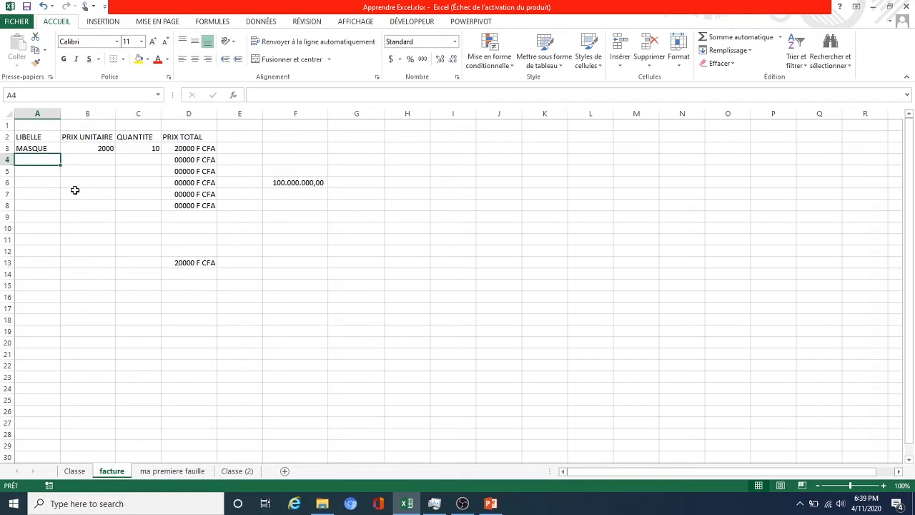
text(GEL)
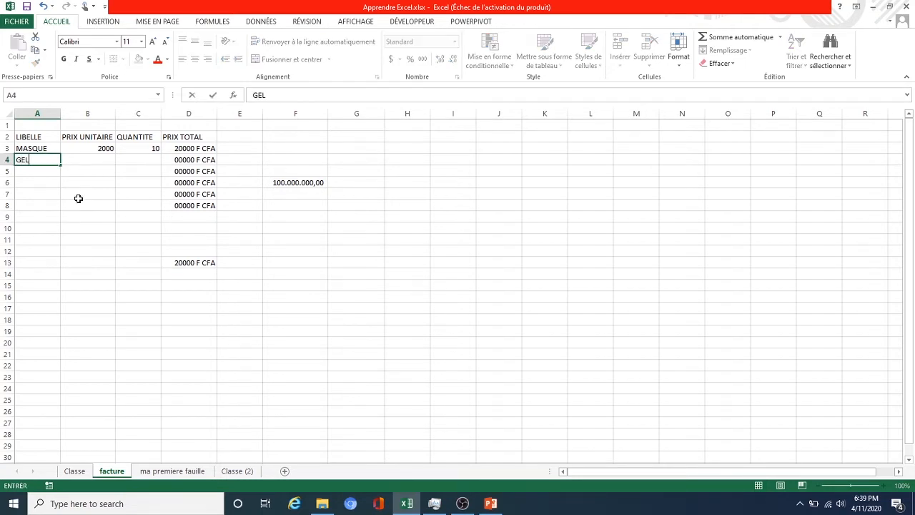
key(Return)
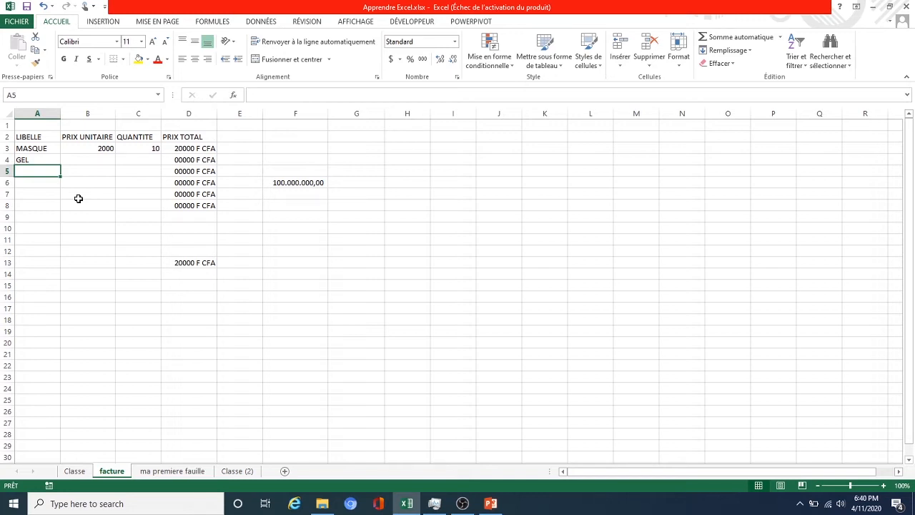
text(PAPIER)
key(Return)
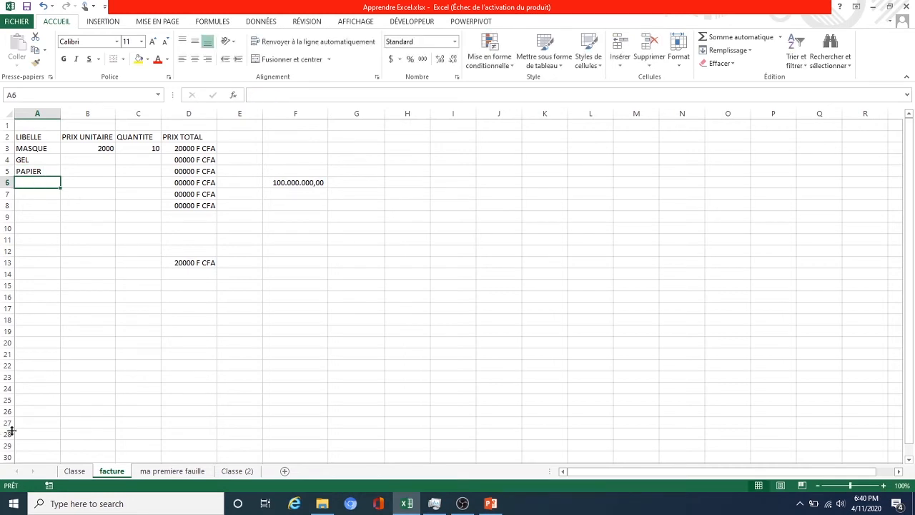
Step: Select the MASQUE unit price cell B3 in the PRIX UNITAIRE column
drag(98, 147, 147, 185)
click(86, 149)
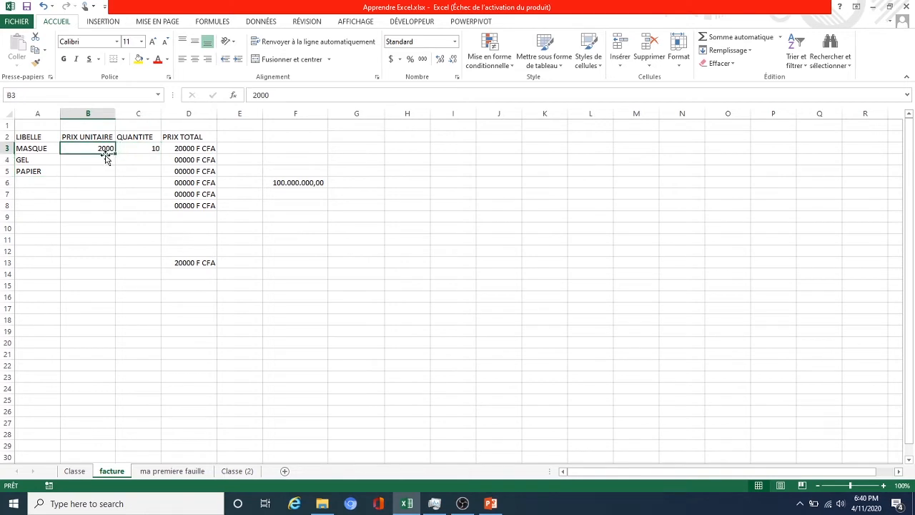
Step: Copy the MASQUE unit price 2000 down to B5 and the quantity 10 down to C6
drag(114, 154, 165, 183)
click(151, 151)
click(204, 206)
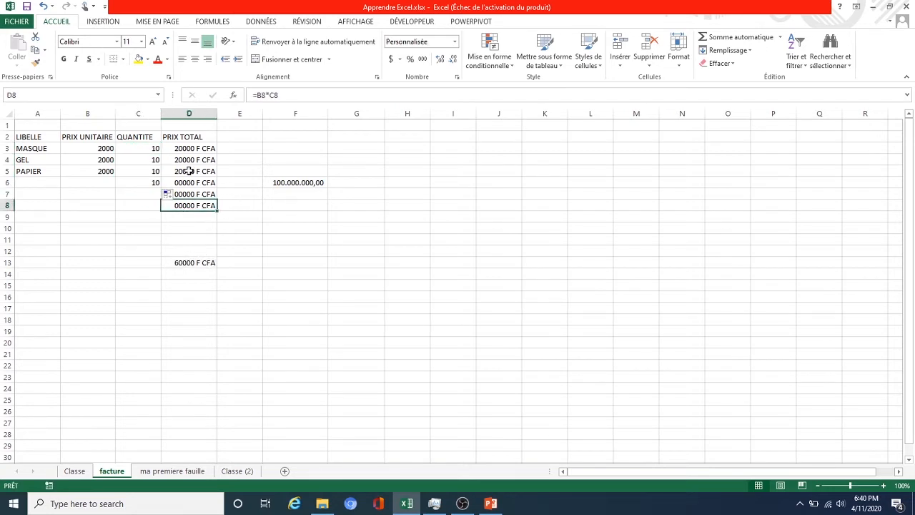
Step: Clear the totals in D4:D8 and inspect the multiplication formula behind the MASQUE total in D3
drag(187, 160, 190, 206)
key(Delete)
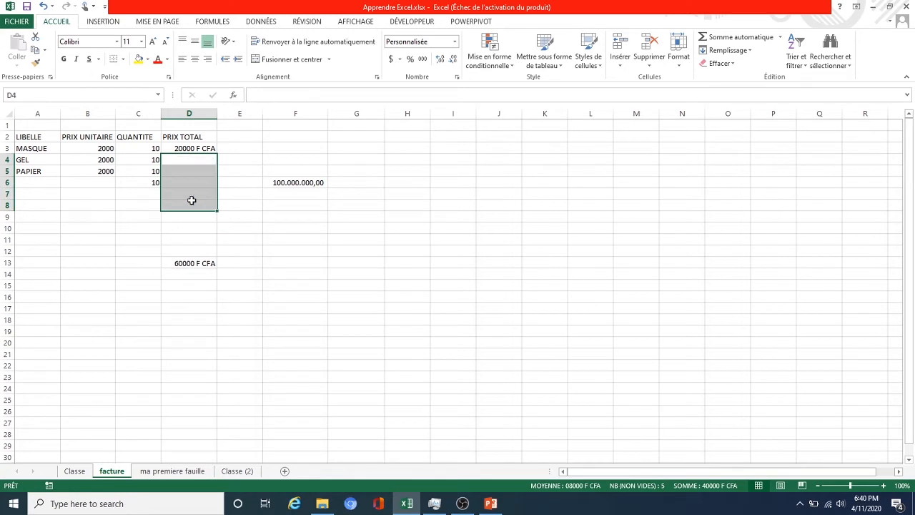
double_click(190, 149)
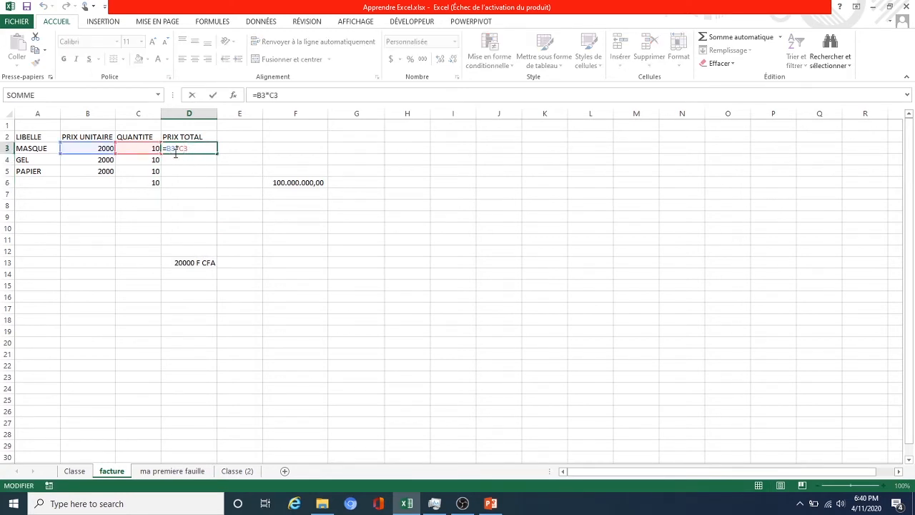
key(Escape)
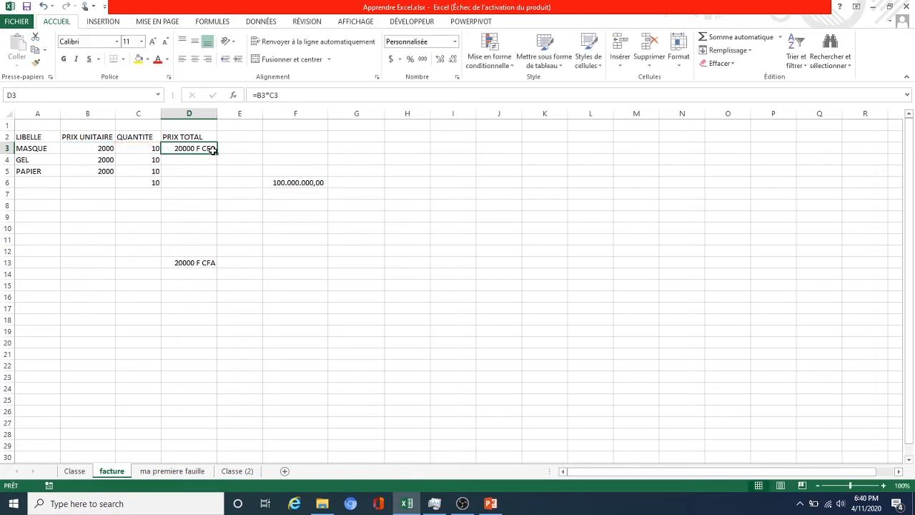
double_click(194, 150)
key(Escape)
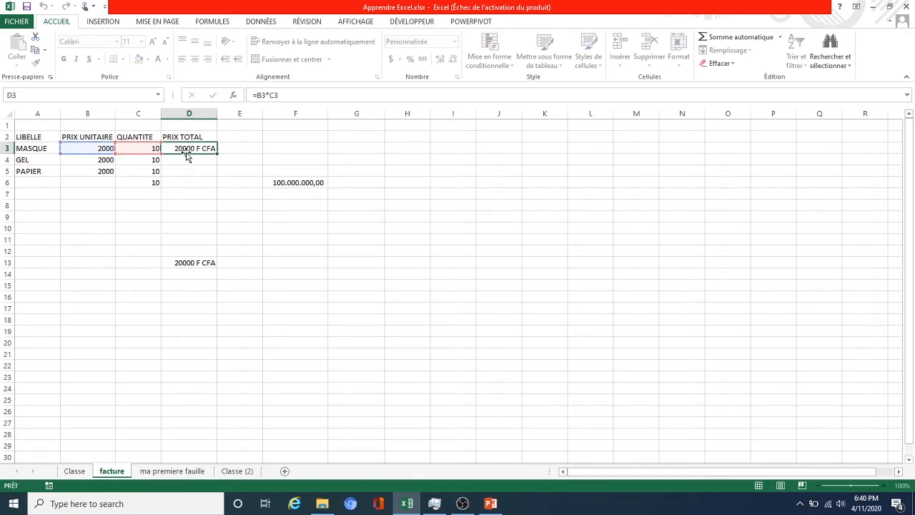
double_click(181, 160)
key(Escape)
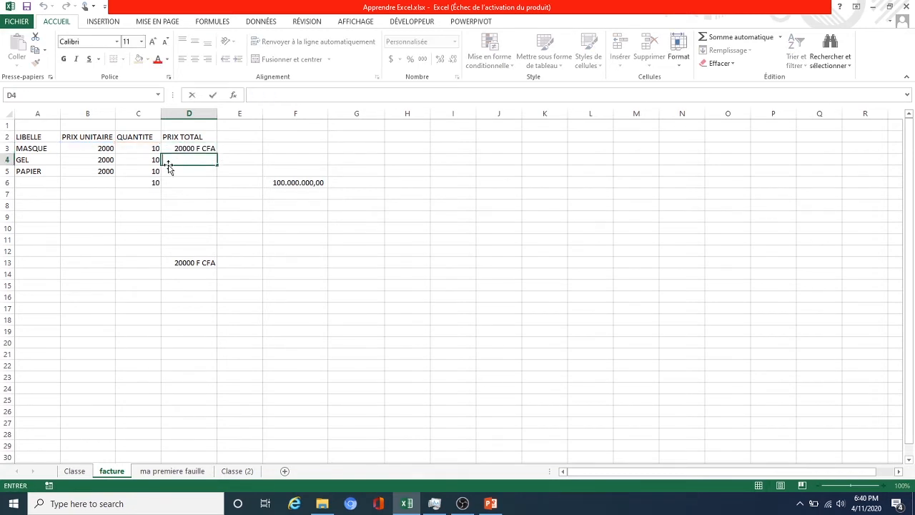
Step: Fill the D3 total formula down to D5 and check the copied formulas in D4 and D5
click(202, 149)
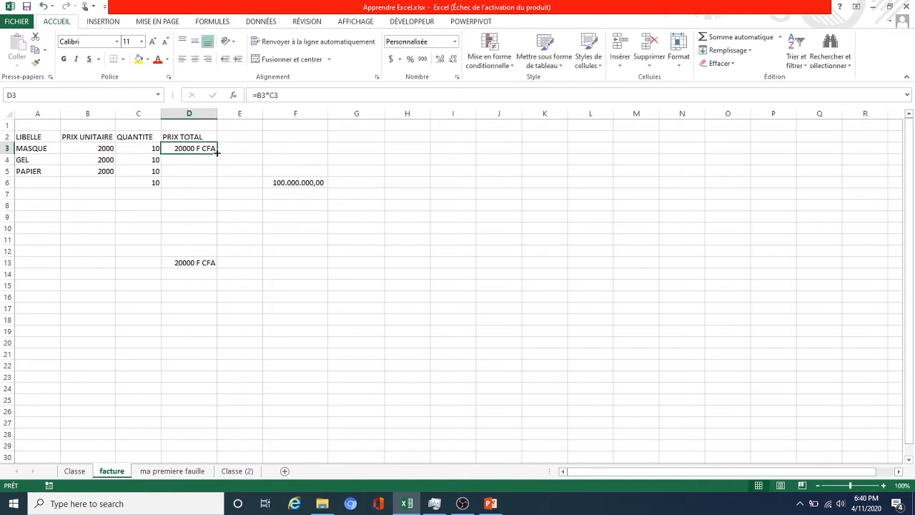
drag(216, 152, 218, 178)
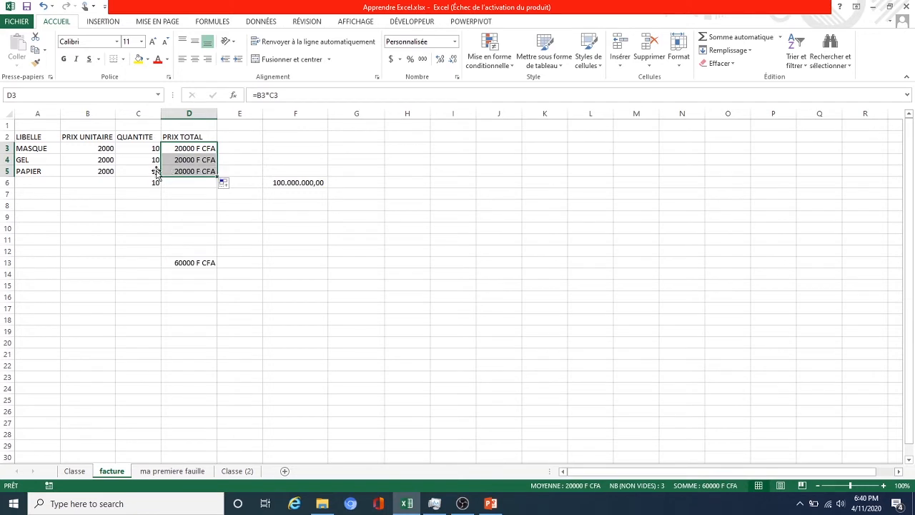
double_click(200, 163)
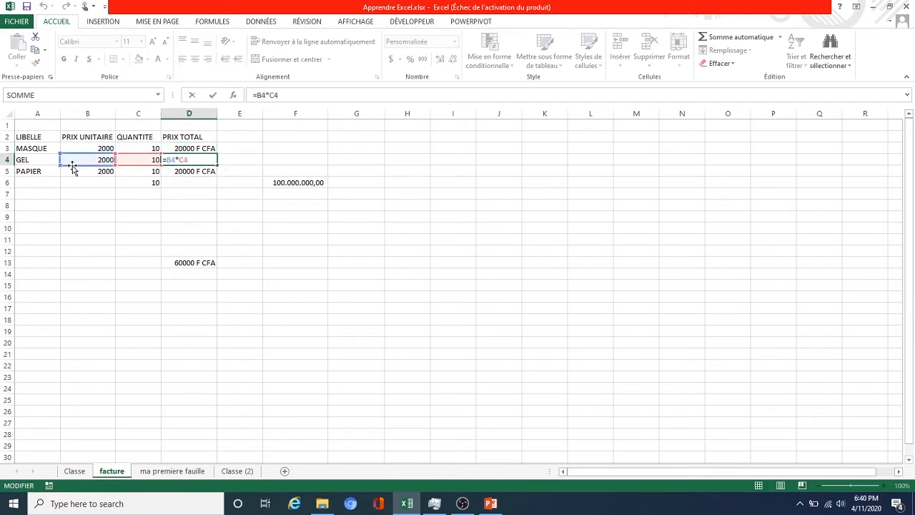
key(Escape)
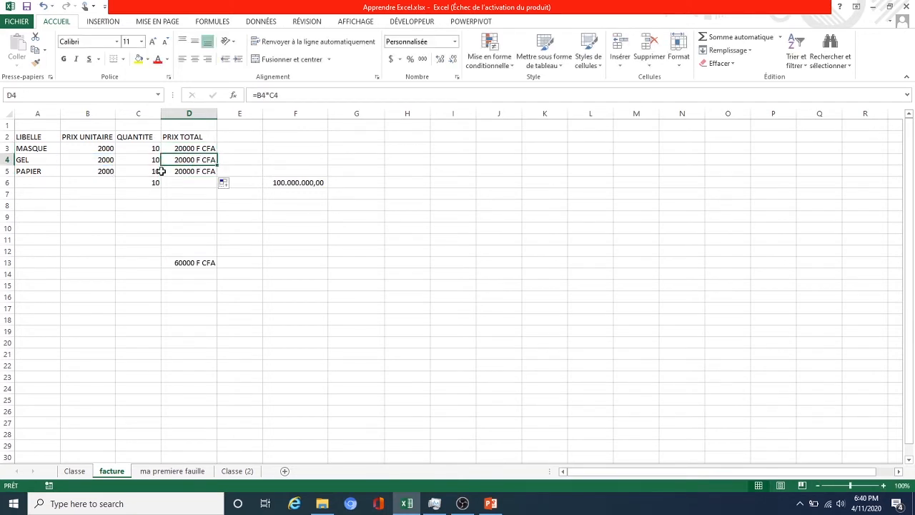
double_click(175, 171)
key(Escape)
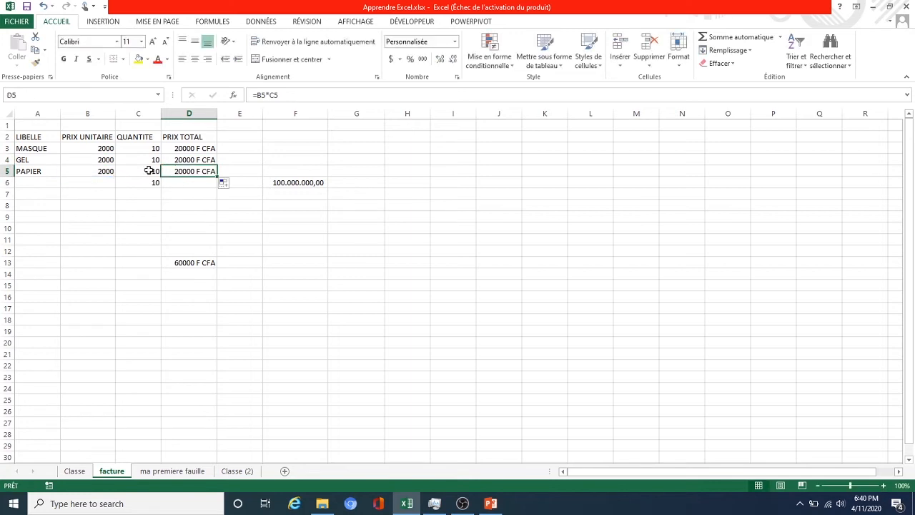
Step: Delete the extra quantity in C6, below the PAPIER row
click(192, 186)
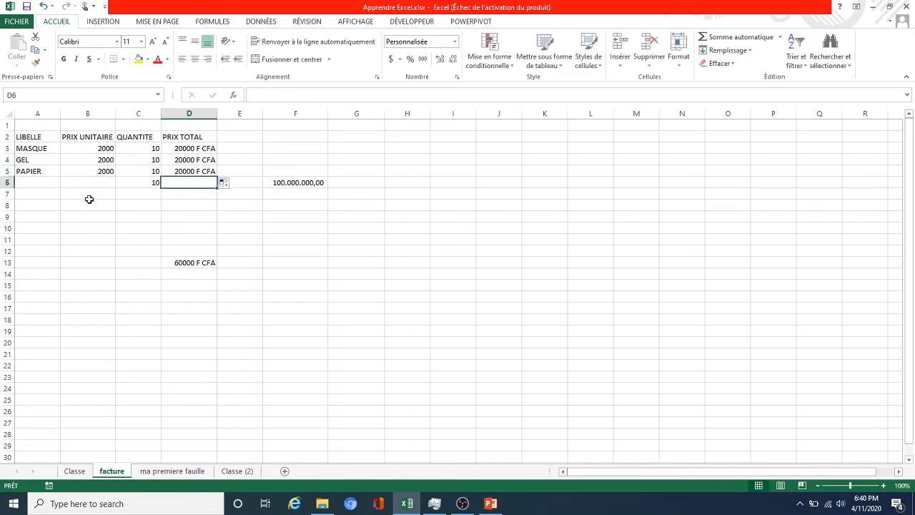
click(157, 183)
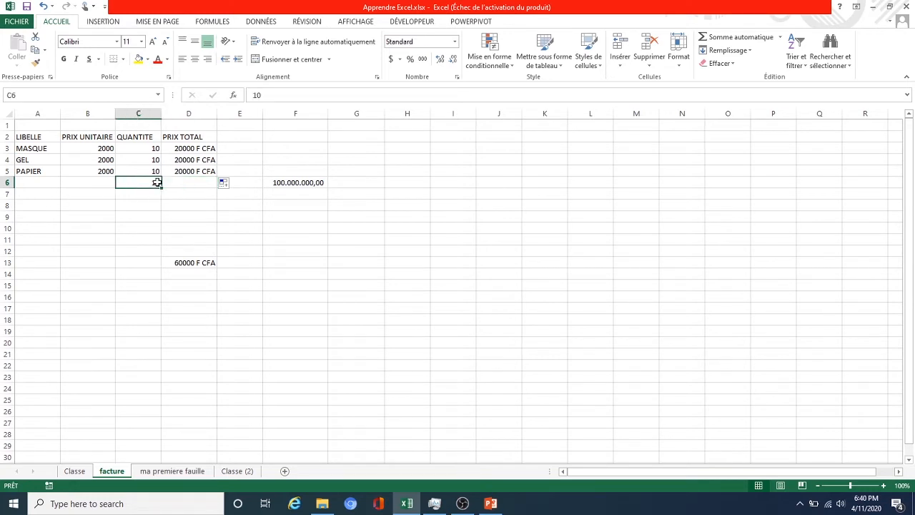
key(Delete)
Step: Set the unit price of PAPIER to 500 and the unit price of GEL to 5000
double_click(105, 170)
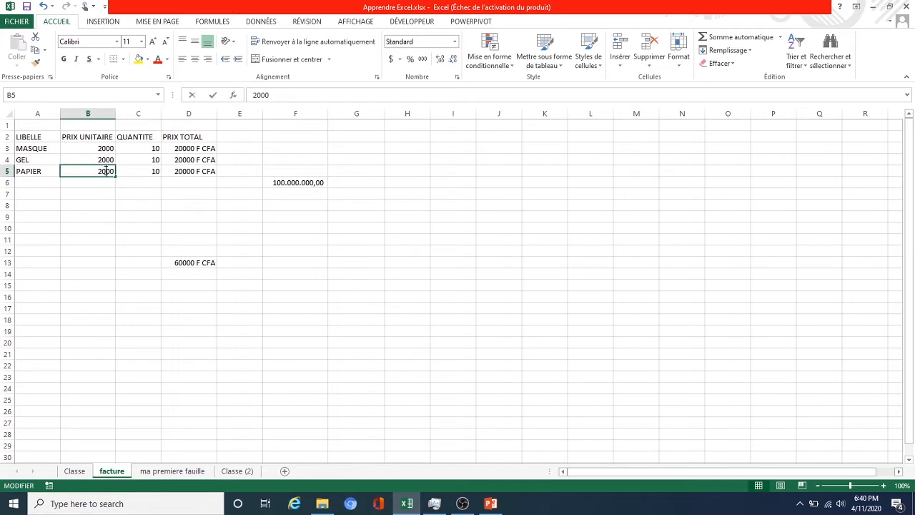
key(BackSpace)
key(BackSpace)
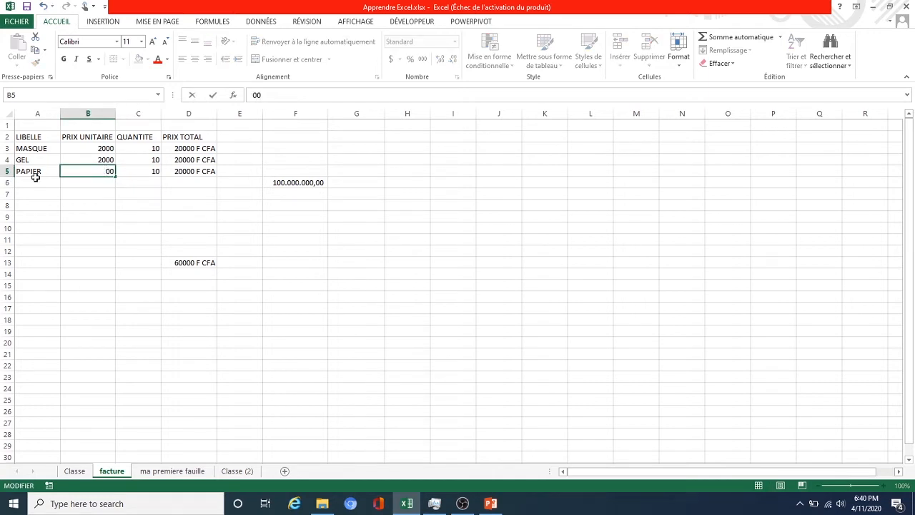
key(Return)
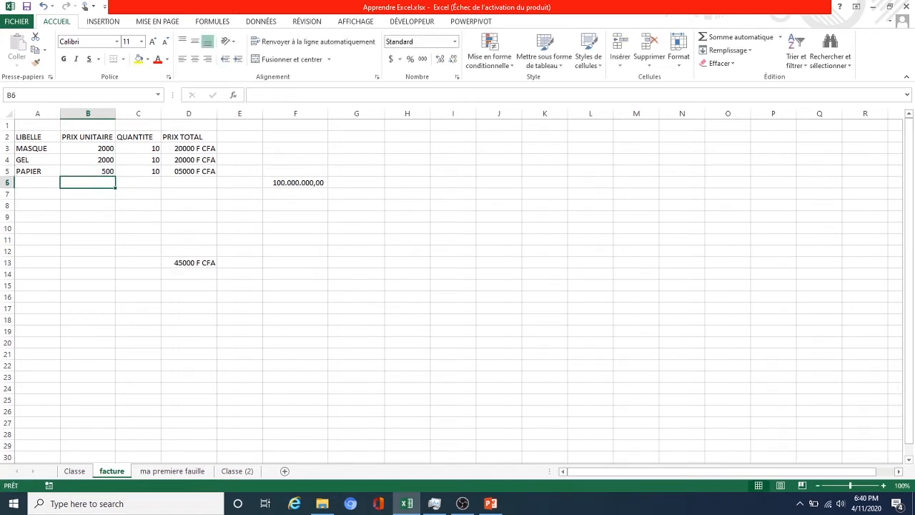
double_click(103, 159)
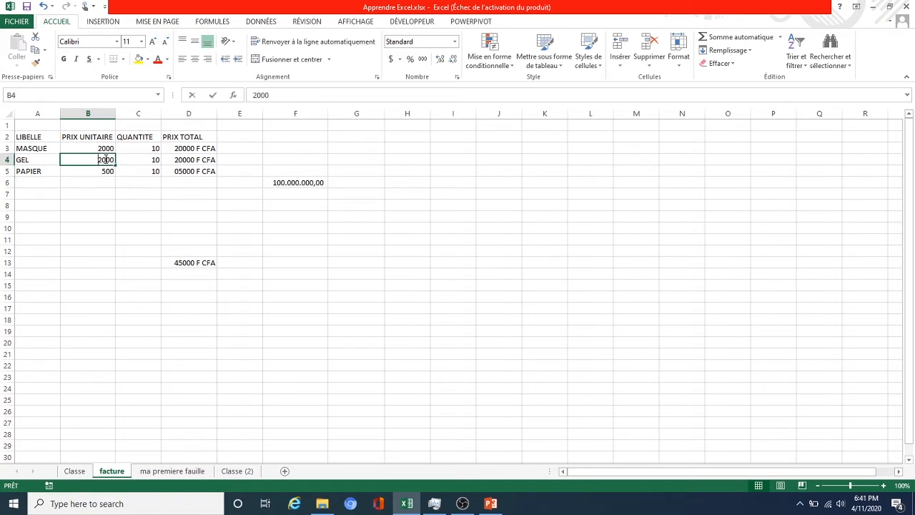
key(BackSpace)
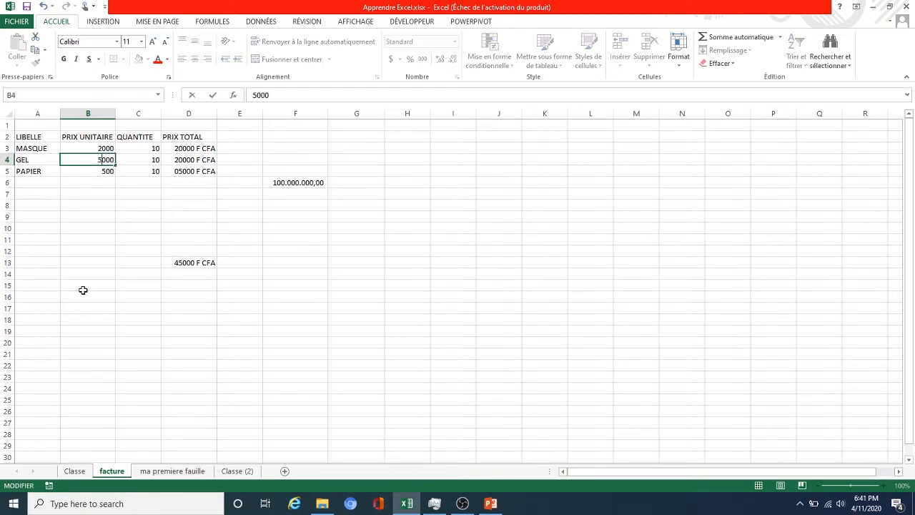
text(5)
key(Return)
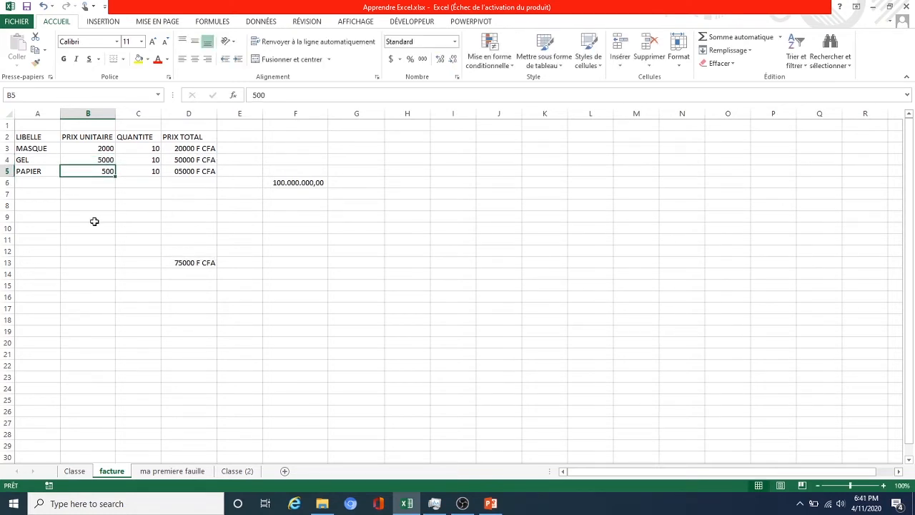
Step: Set the quantity of GEL to 5 and the quantity of PAPIER to 20
click(152, 169)
click(150, 160)
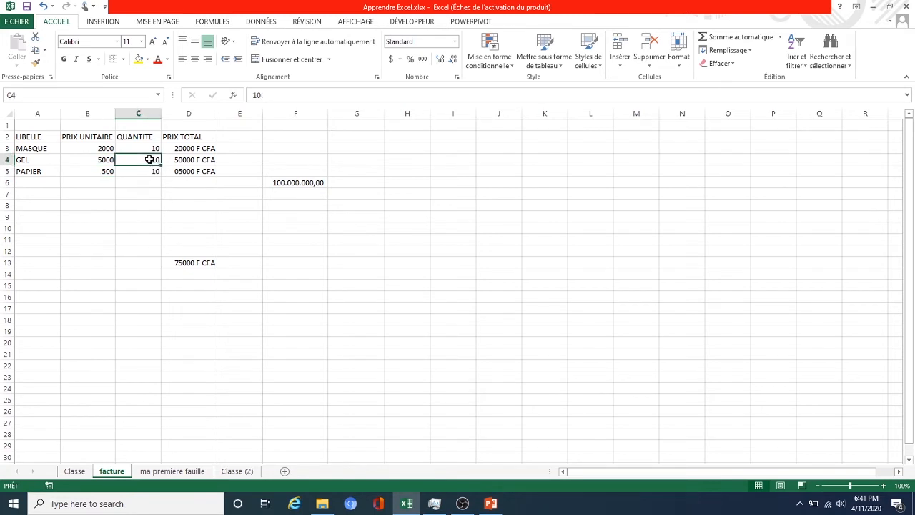
text(5)
key(Return)
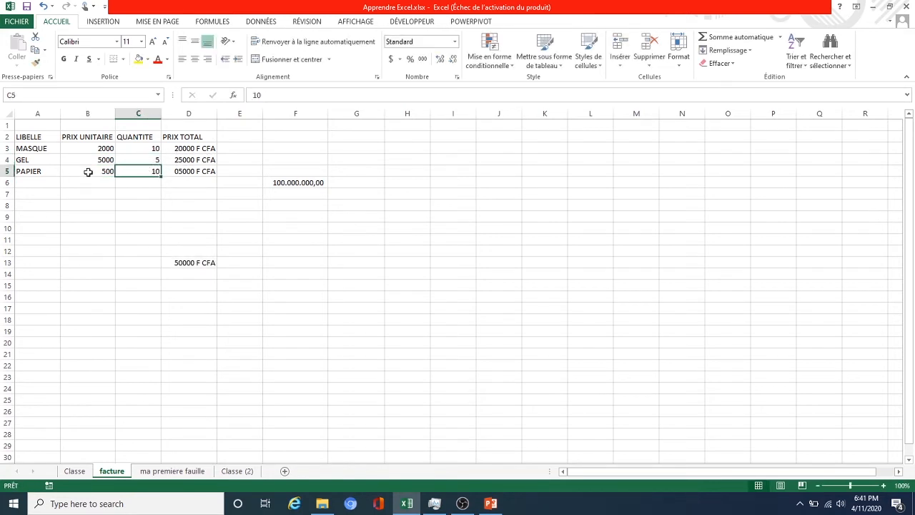
text(20)
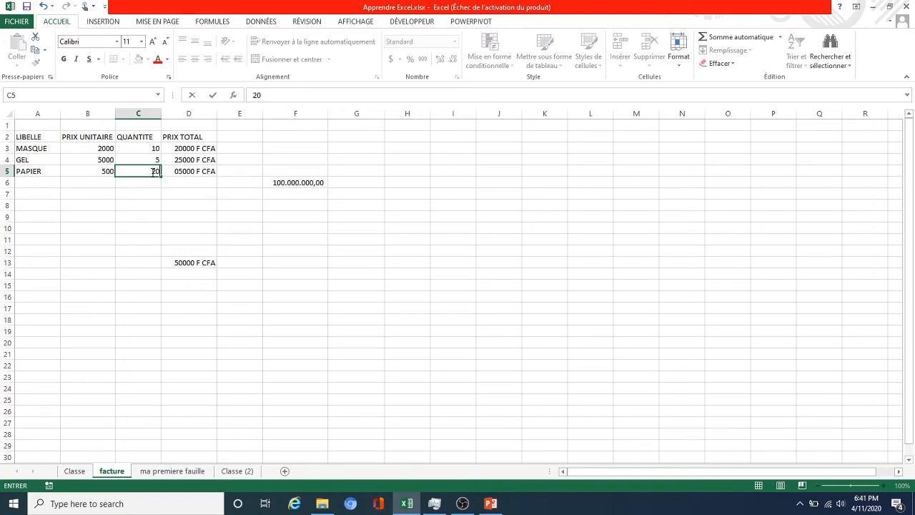
key(Return)
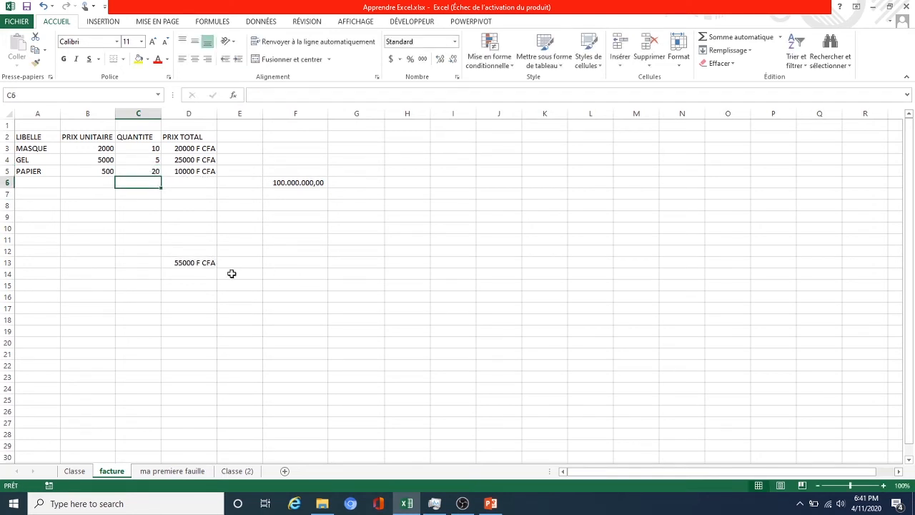
Step: Examine the SOMME formula behind the grand total in D13 and the available function and fill commands
double_click(205, 264)
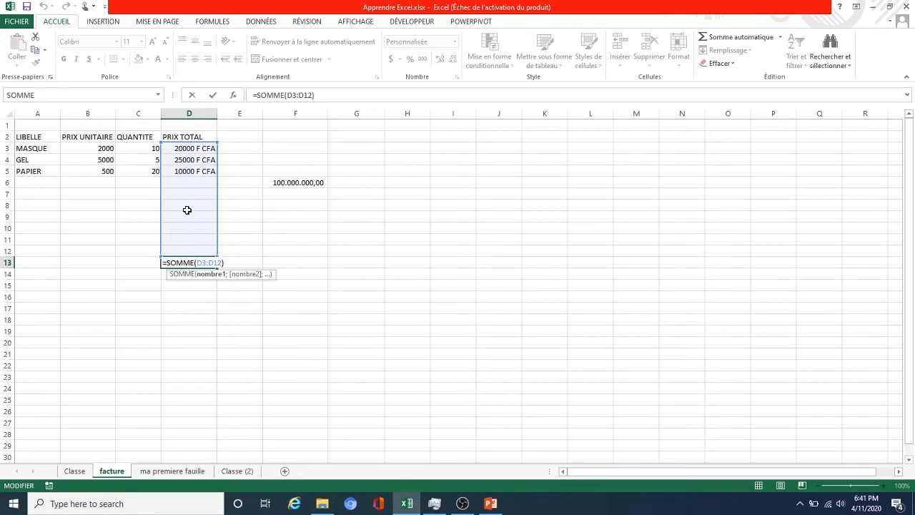
key(Escape)
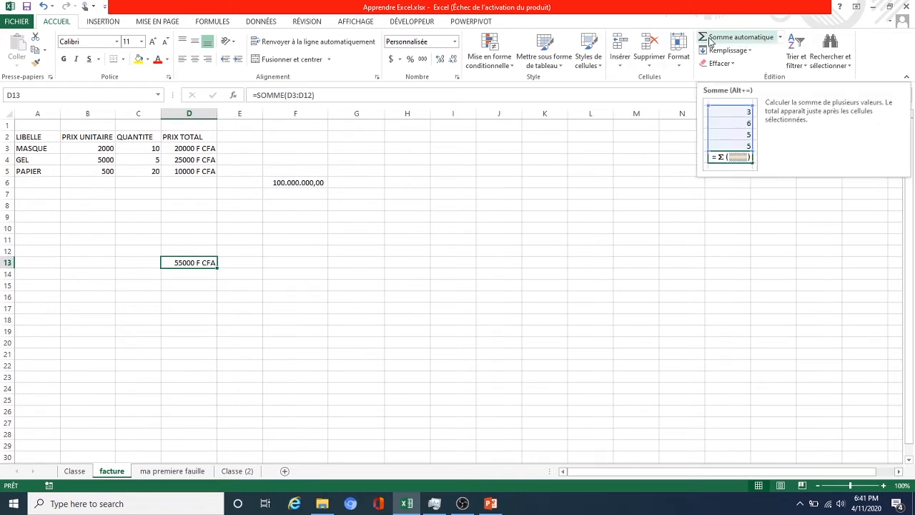
click(206, 22)
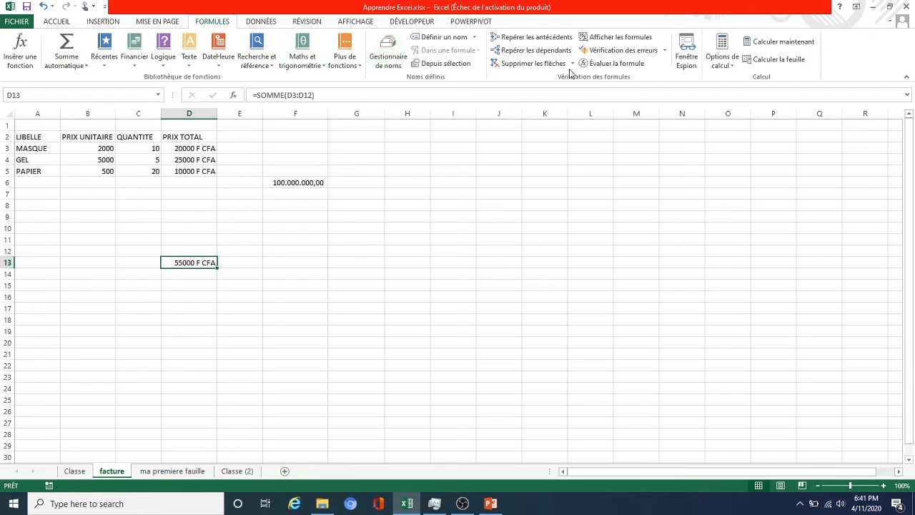
click(57, 23)
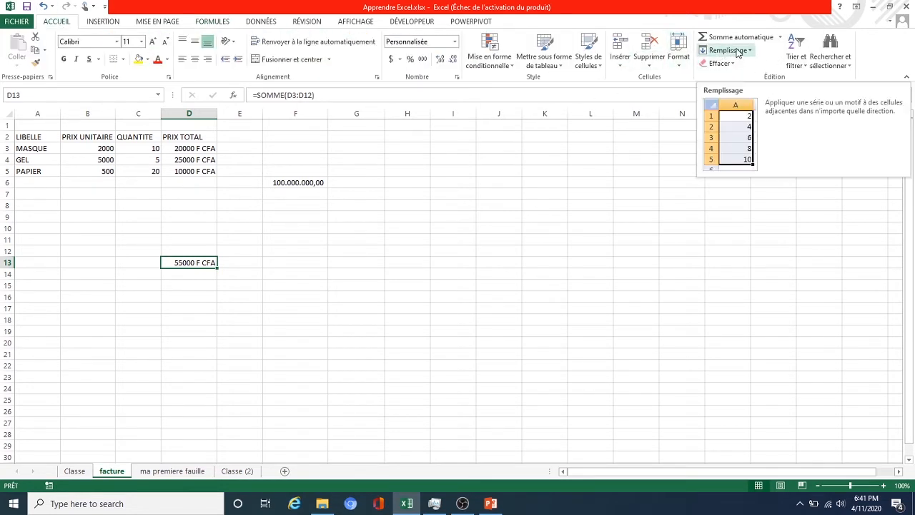
click(724, 51)
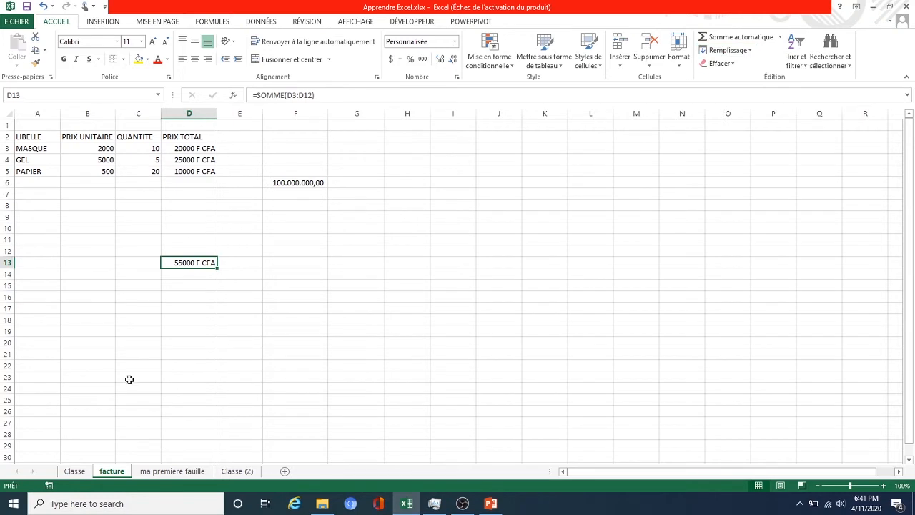
Step: On the Classe sheet, fill cell A4 downward with the name from the cell above
click(75, 471)
click(218, 284)
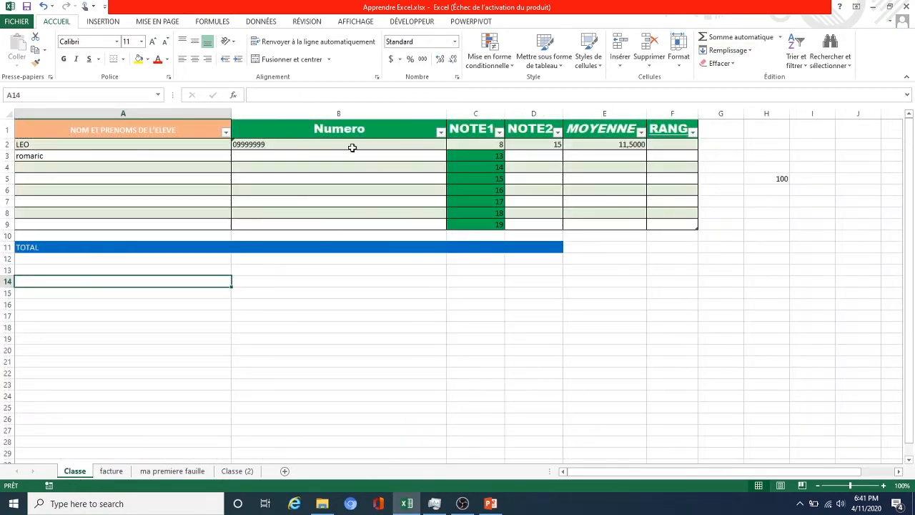
click(123, 165)
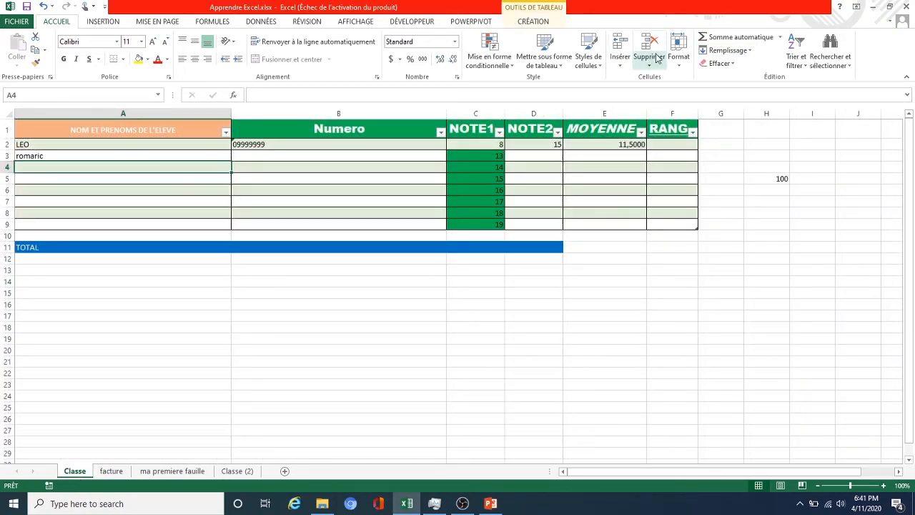
click(728, 50)
click(723, 66)
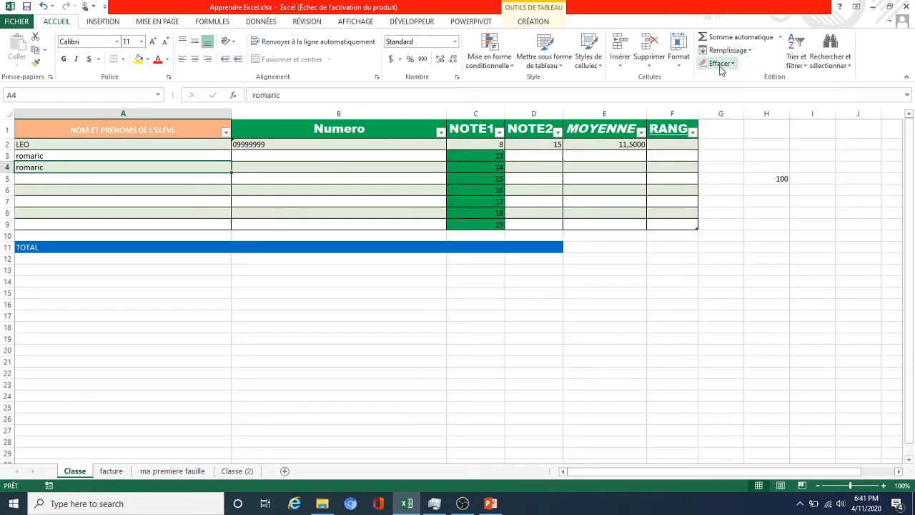
Step: Fill A4 upward from the empty cell below it, and try the leftward fill on the same cell
click(728, 51)
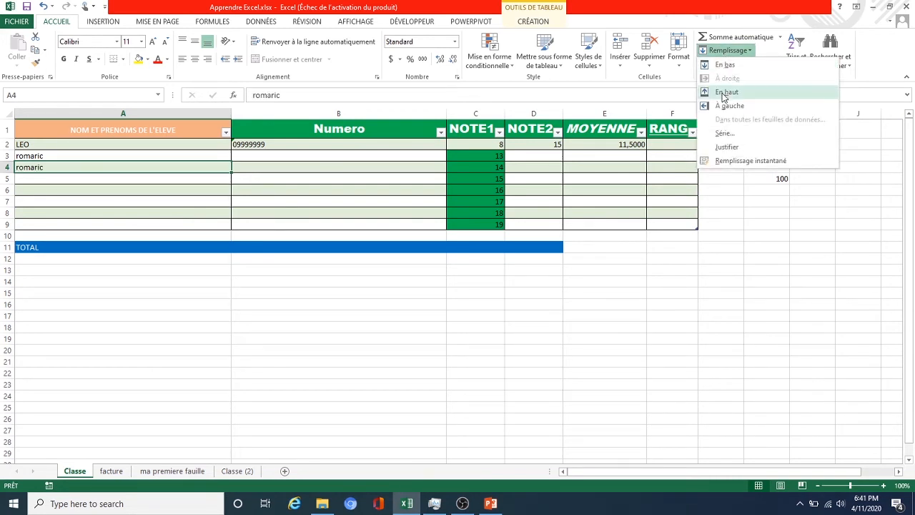
click(723, 90)
click(727, 50)
click(725, 107)
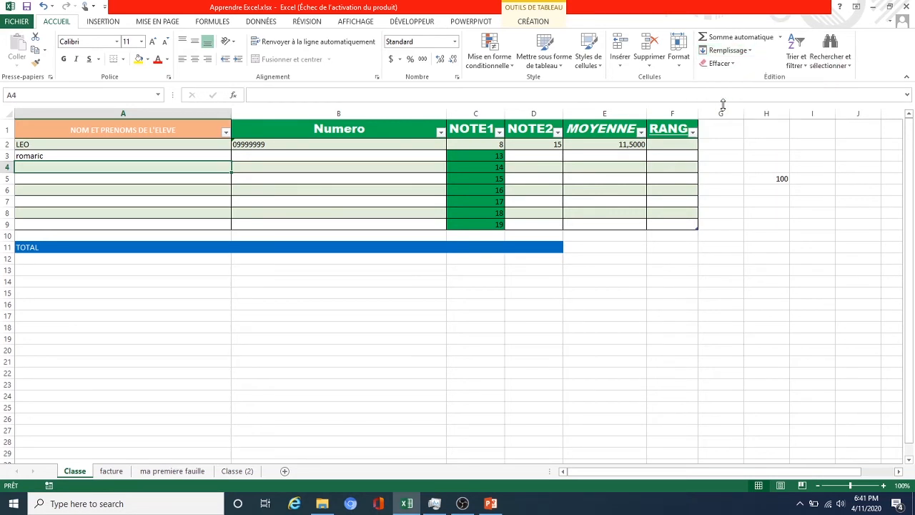
Step: Try a leftward fill on cell B3 from the NOTE1 value beside it, and undo the fill
click(282, 154)
click(196, 155)
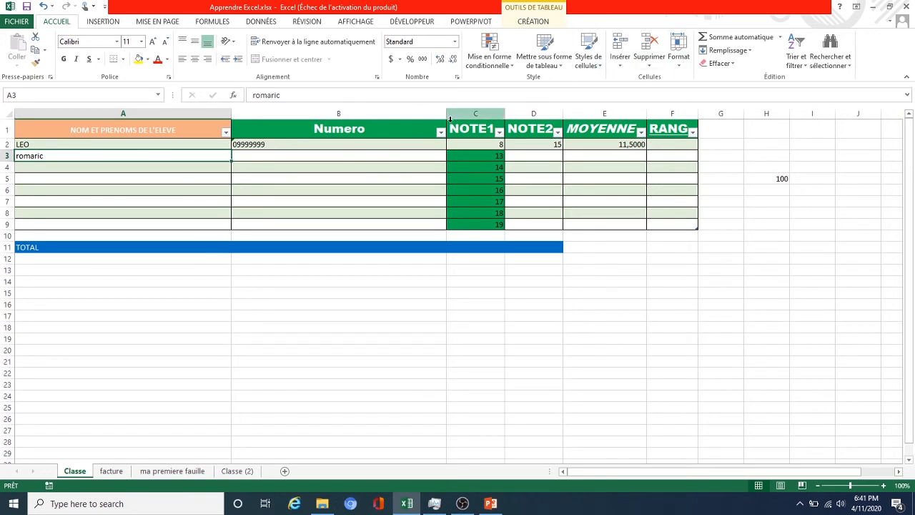
click(333, 156)
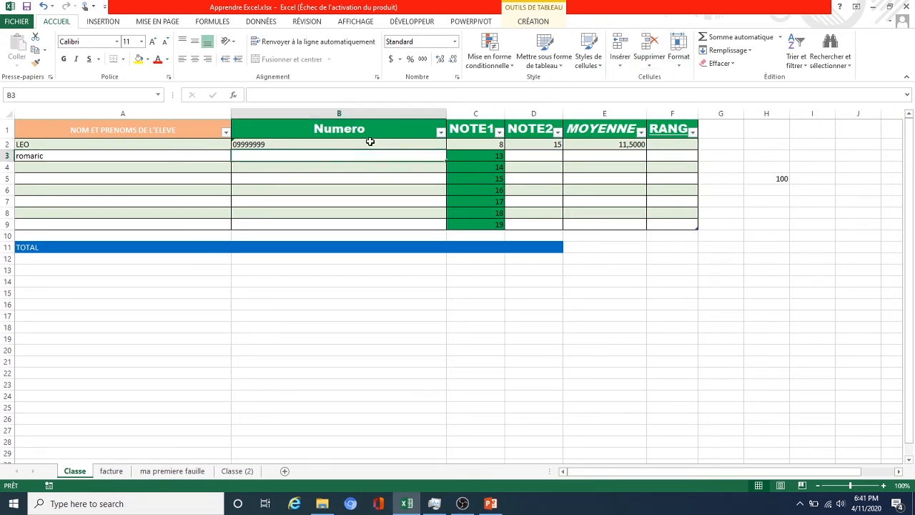
click(728, 51)
click(724, 105)
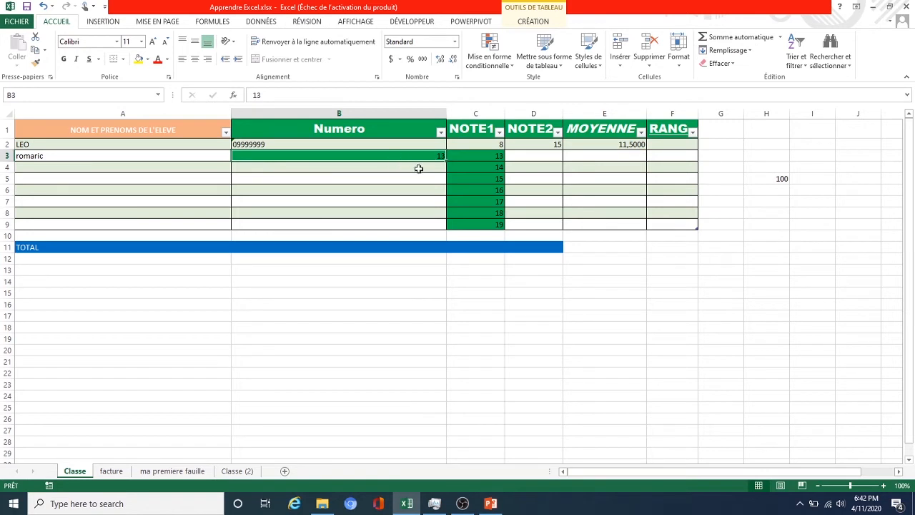
key(ctrl+z)
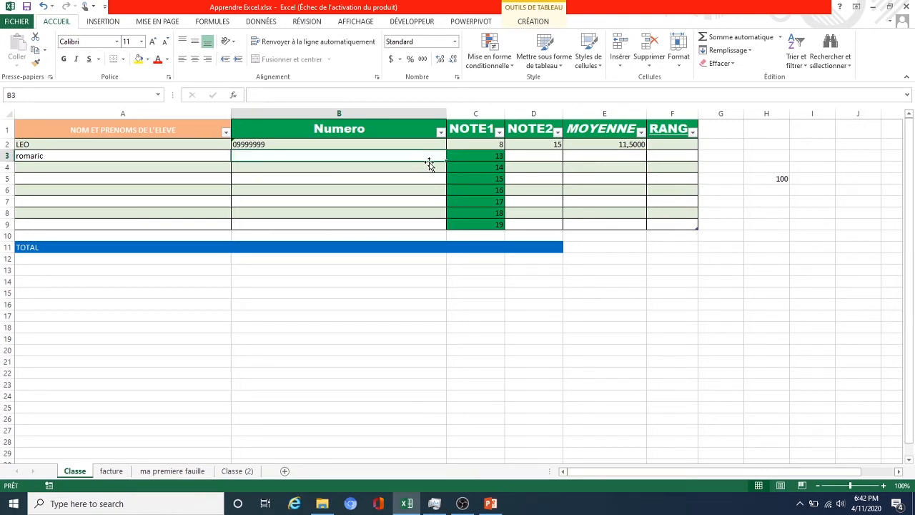
Step: Fill B4 leftward from its NOTE1 neighbour, and fill B3 rightward from the student name in A3
click(272, 169)
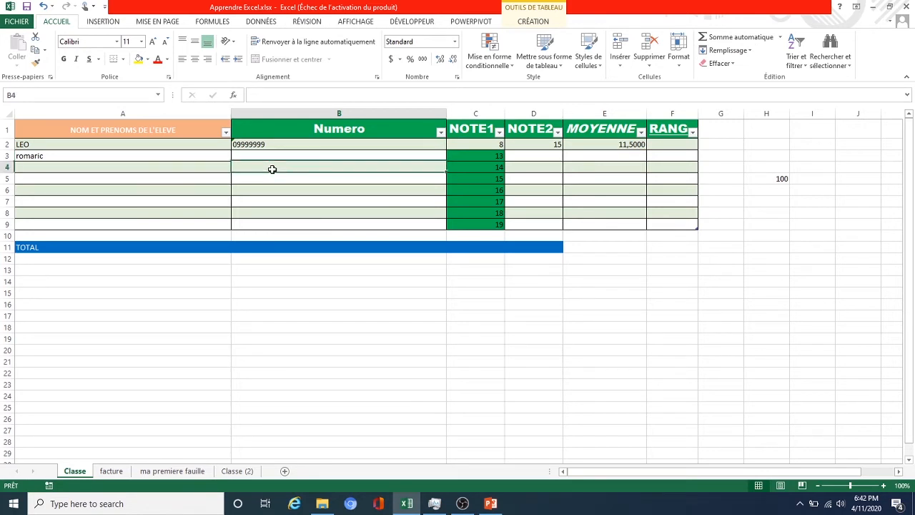
click(744, 52)
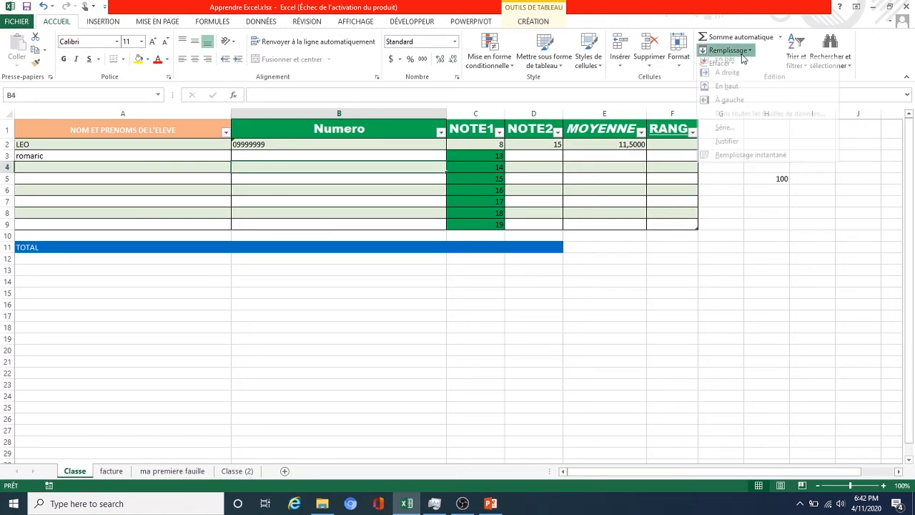
click(721, 108)
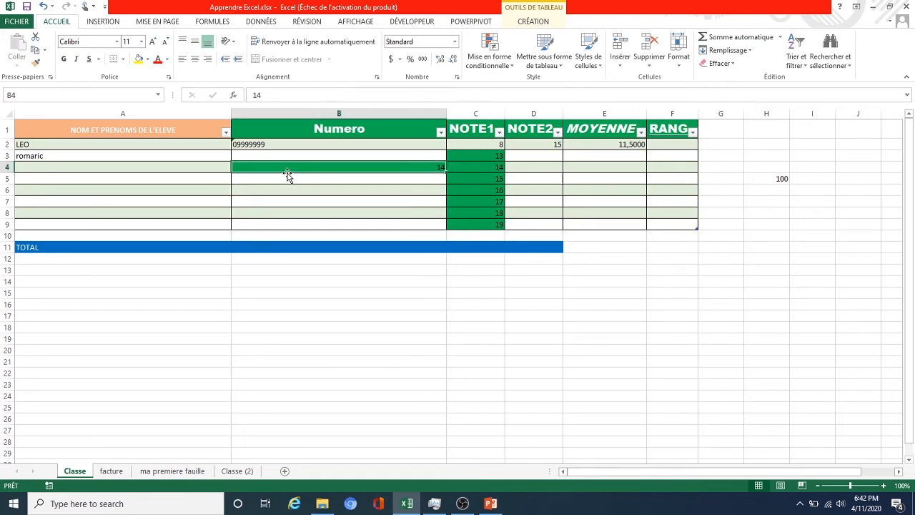
click(251, 155)
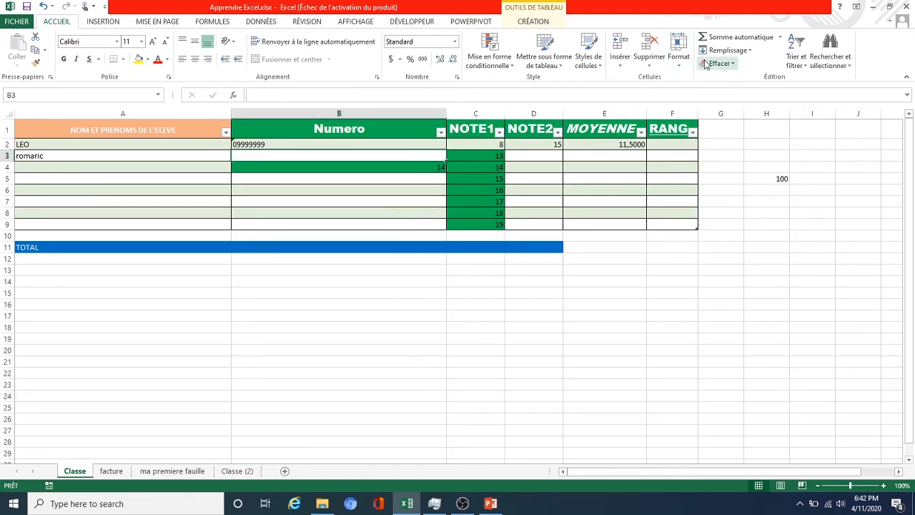
click(728, 50)
click(728, 91)
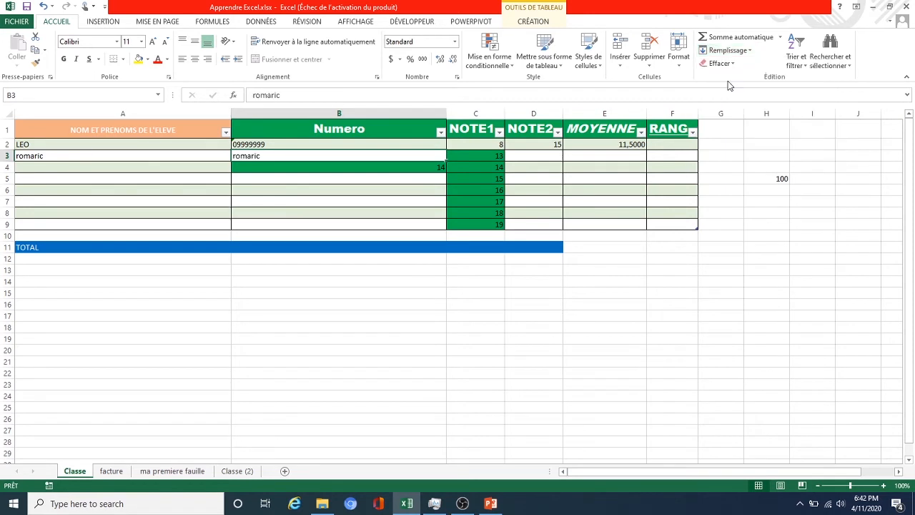
Step: Apply Flash Fill to the empty Numero cells from B5 down to B9, and view the Flash Fill options
key(Down)
key(Down)
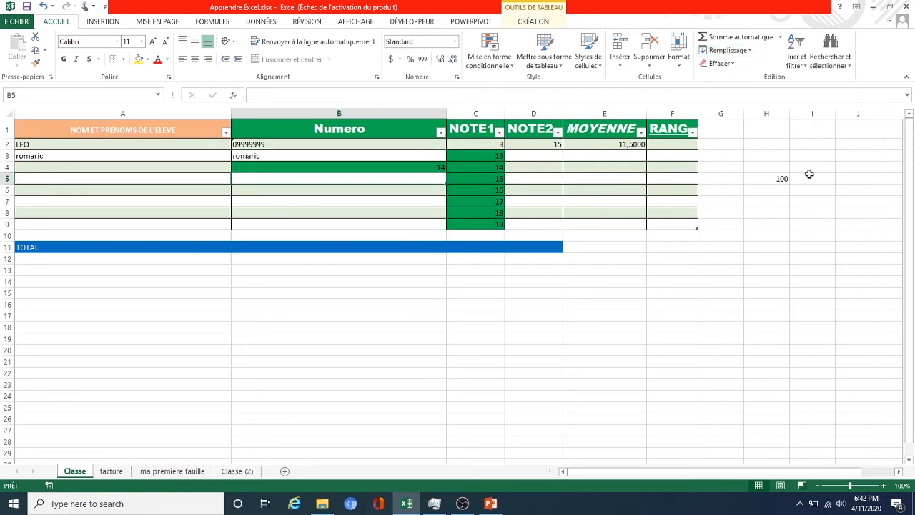
click(725, 54)
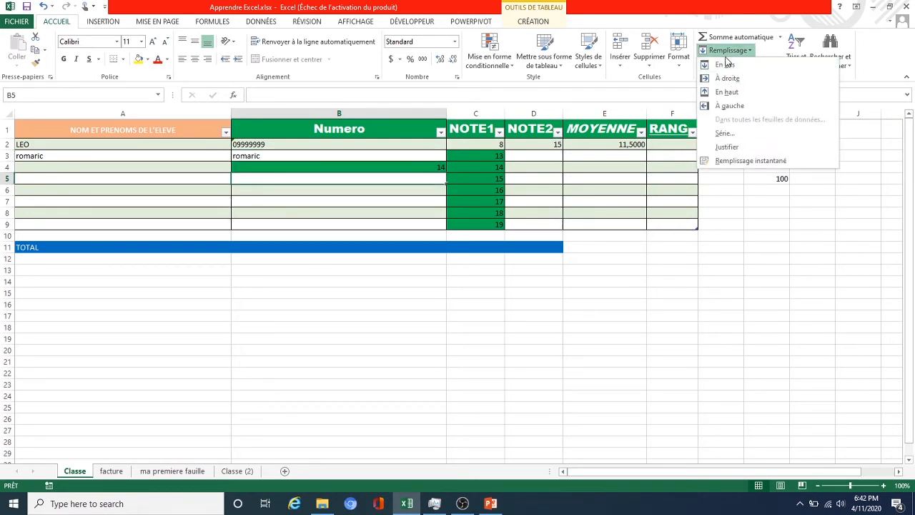
click(731, 164)
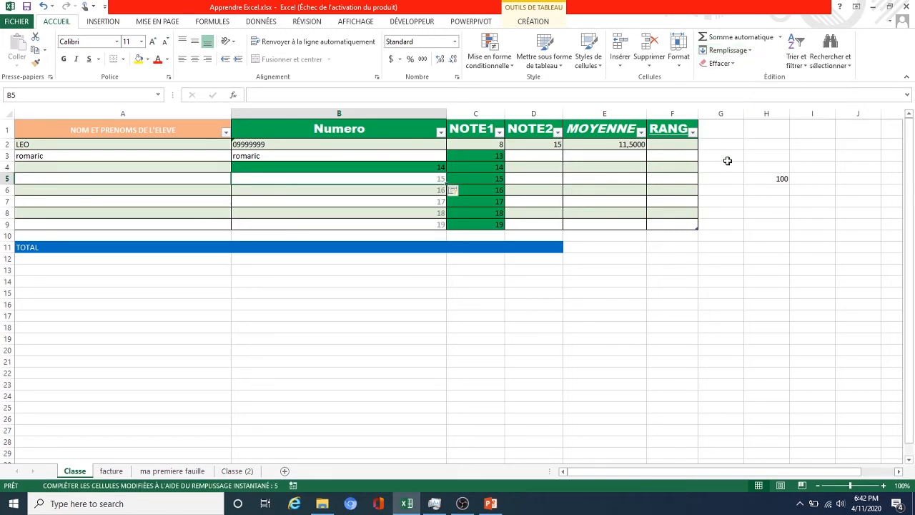
click(458, 193)
click(461, 191)
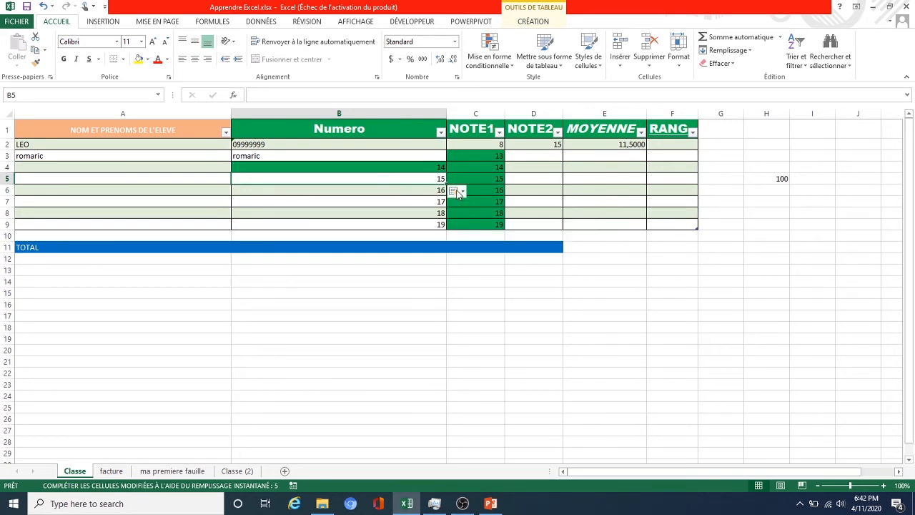
click(461, 192)
click(456, 191)
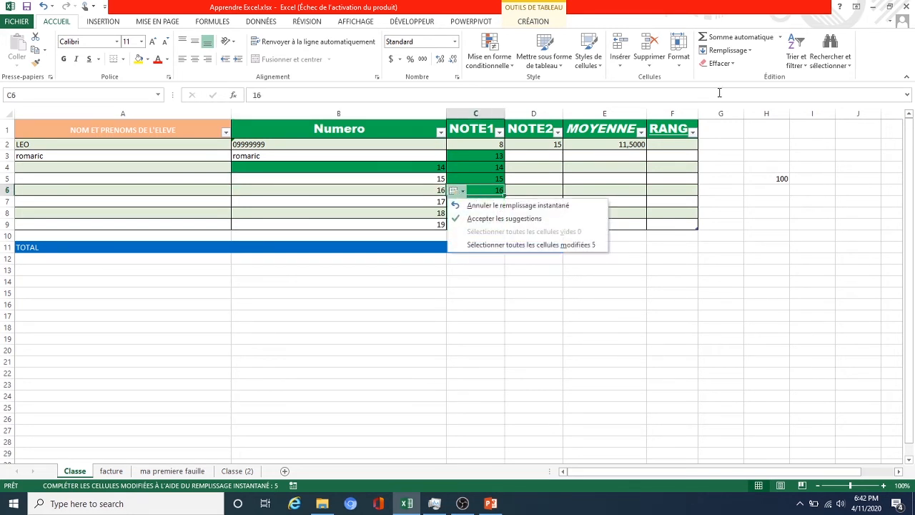
click(737, 57)
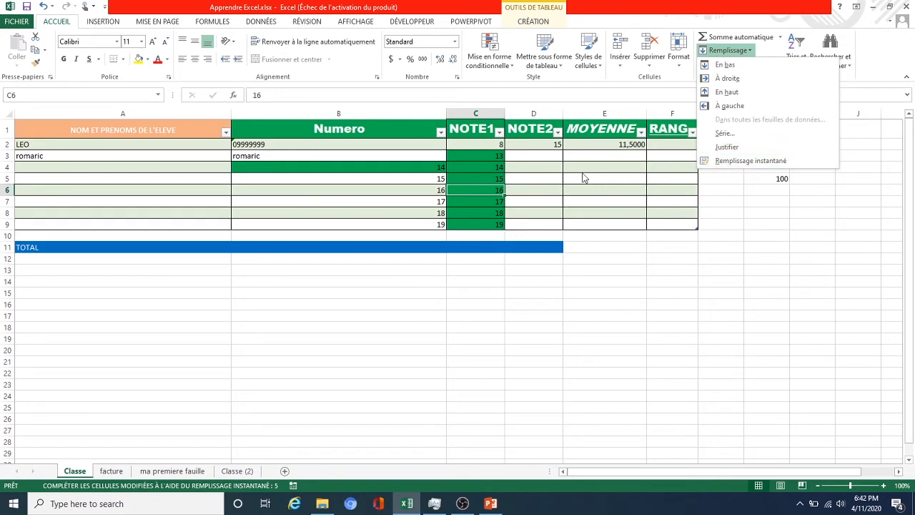
click(559, 180)
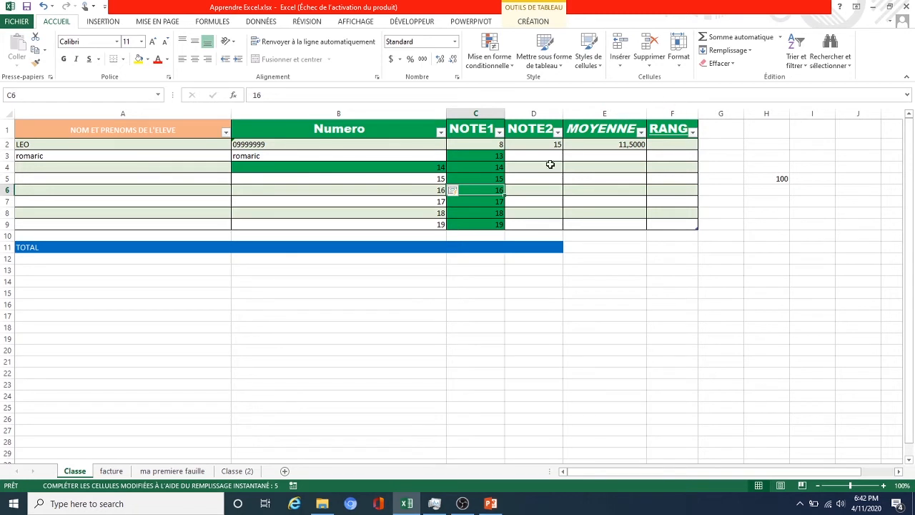
click(336, 175)
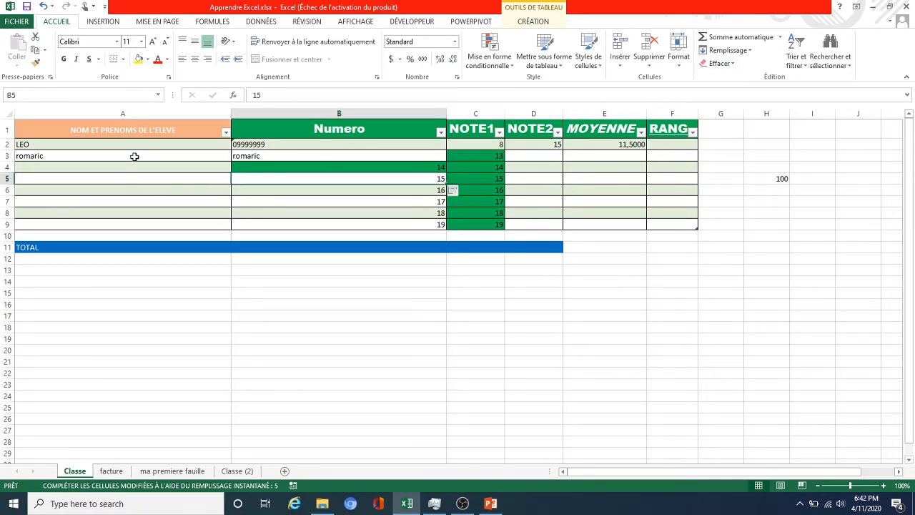
Step: Clear the contents of cells B7 and B6 in the Numero column
click(435, 202)
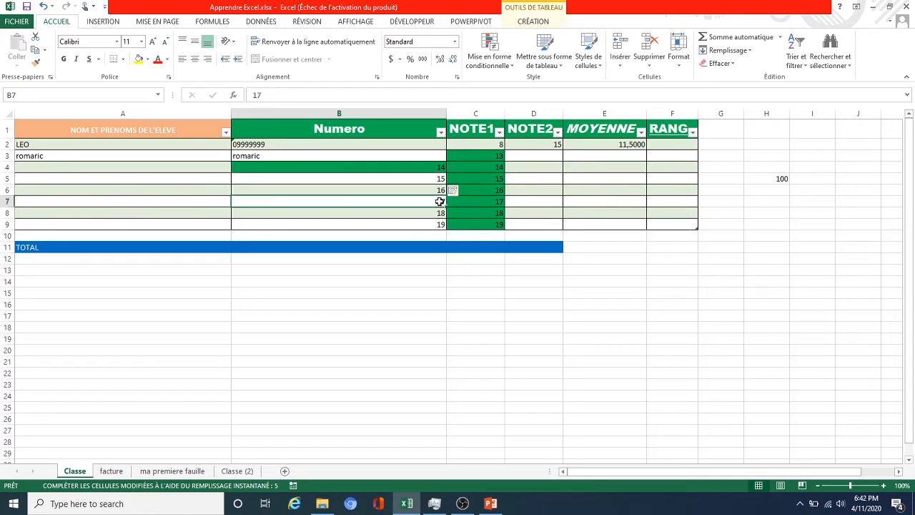
click(718, 63)
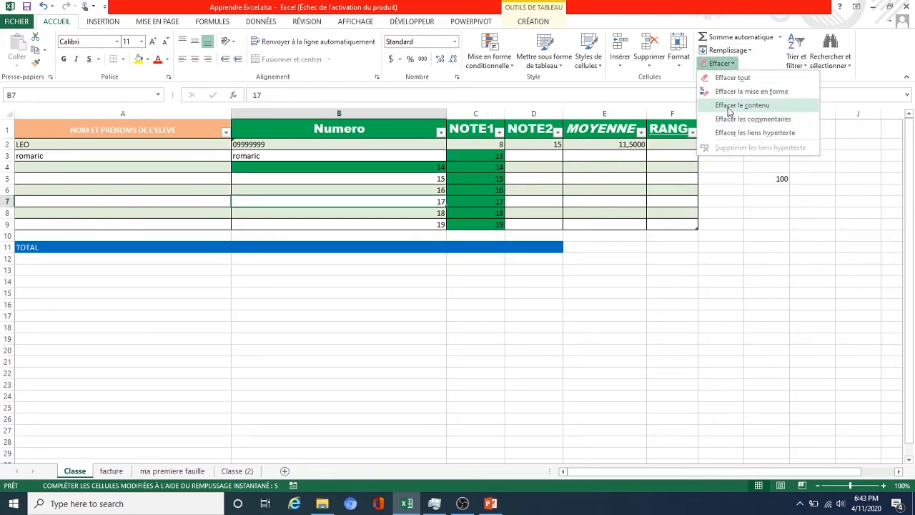
click(730, 107)
click(441, 186)
key(BackSpace)
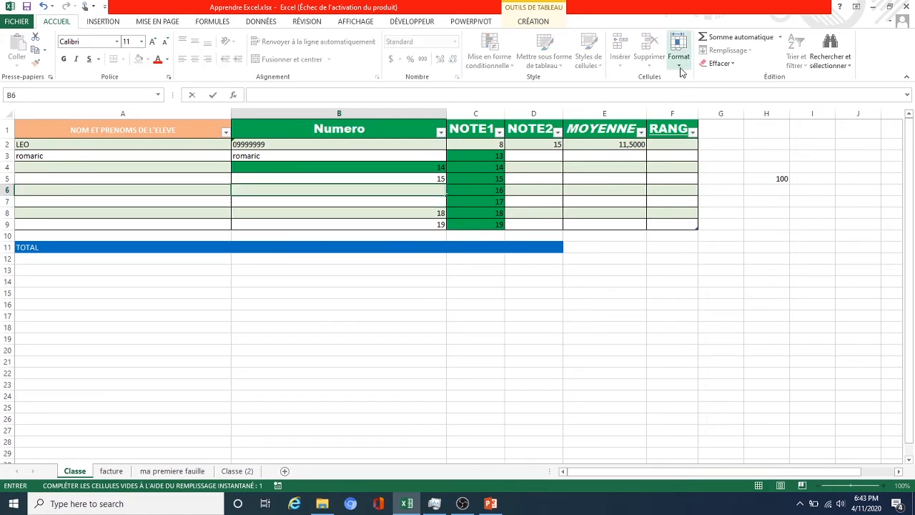
click(718, 64)
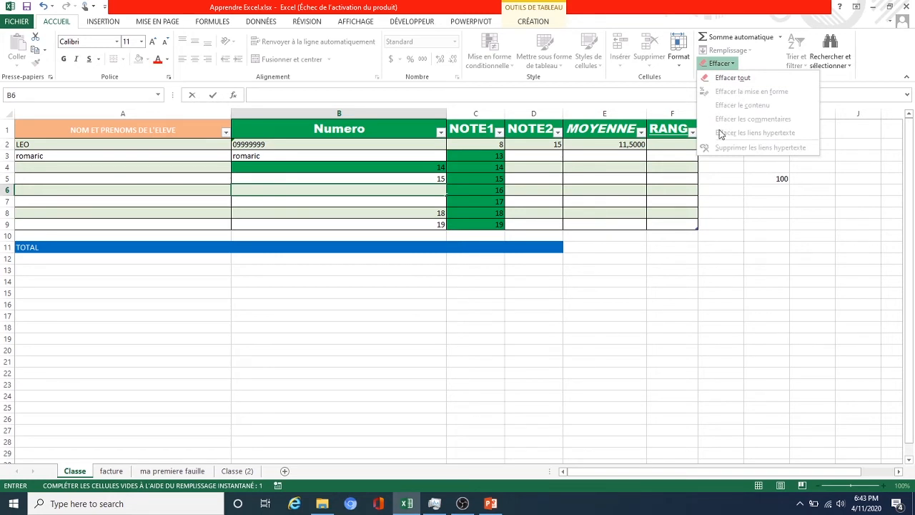
click(434, 268)
click(419, 269)
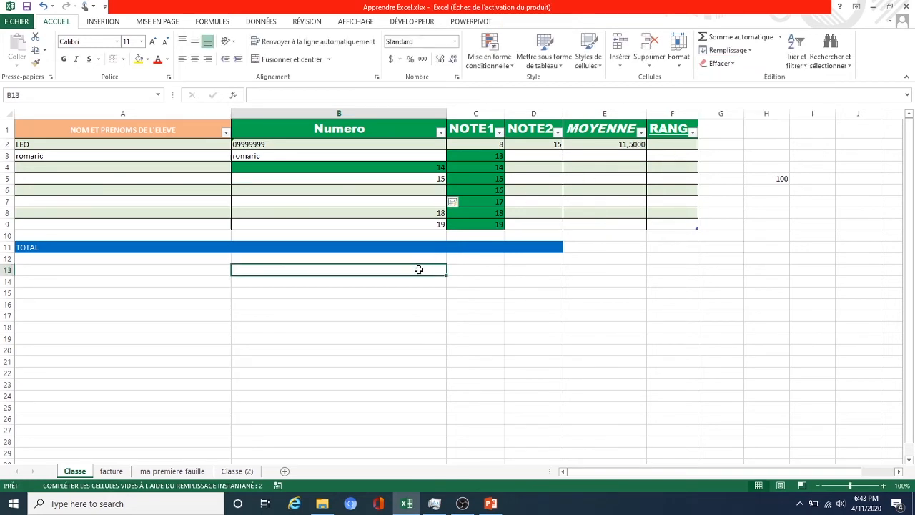
right_click(323, 271)
key(Escape)
right_click(717, 160)
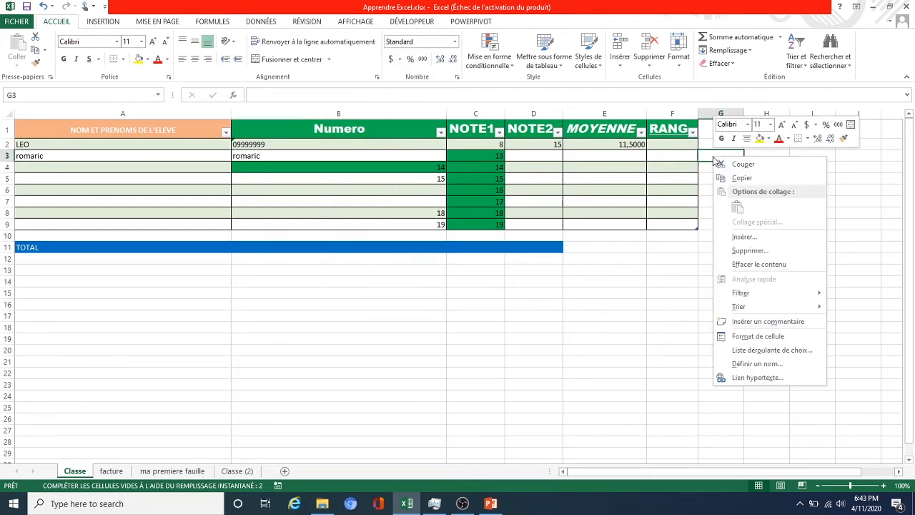
click(740, 237)
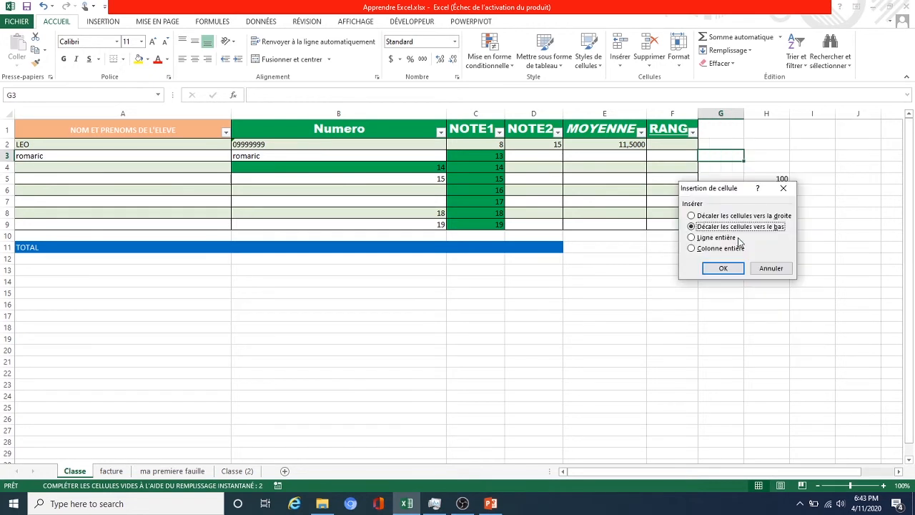
click(781, 190)
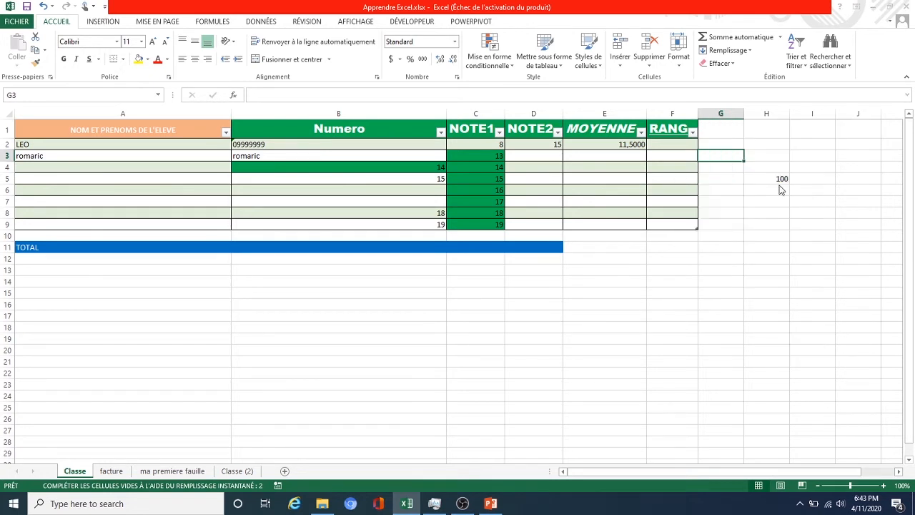
Step: Insert a comment reading "Best" on cell G3, and display it from the cell
right_click(713, 155)
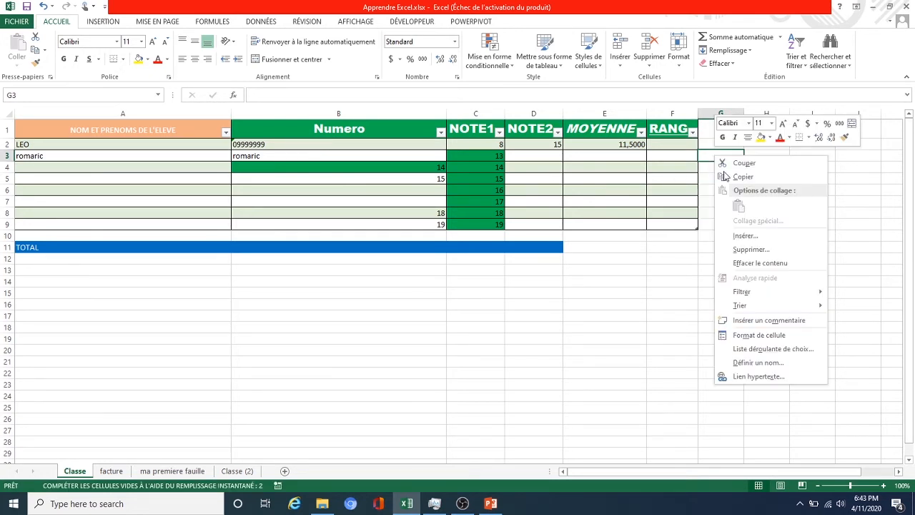
click(752, 320)
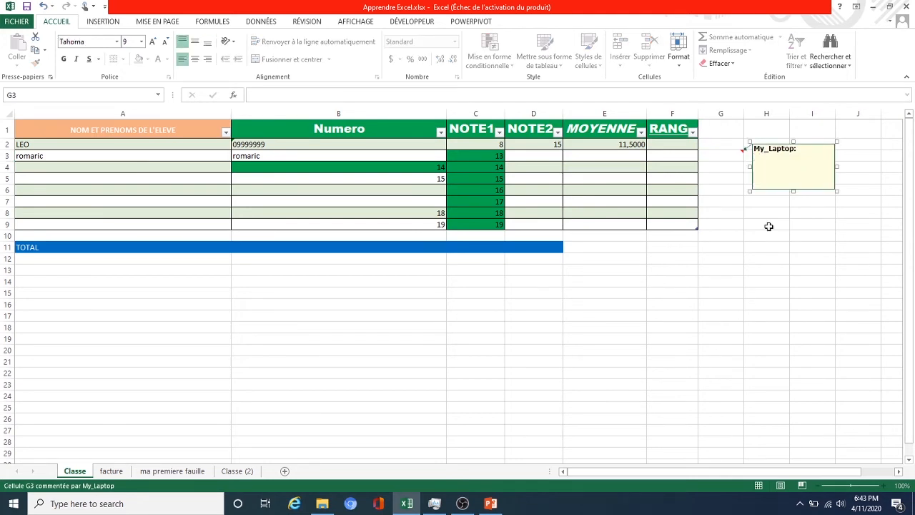
click(832, 253)
click(672, 315)
click(730, 154)
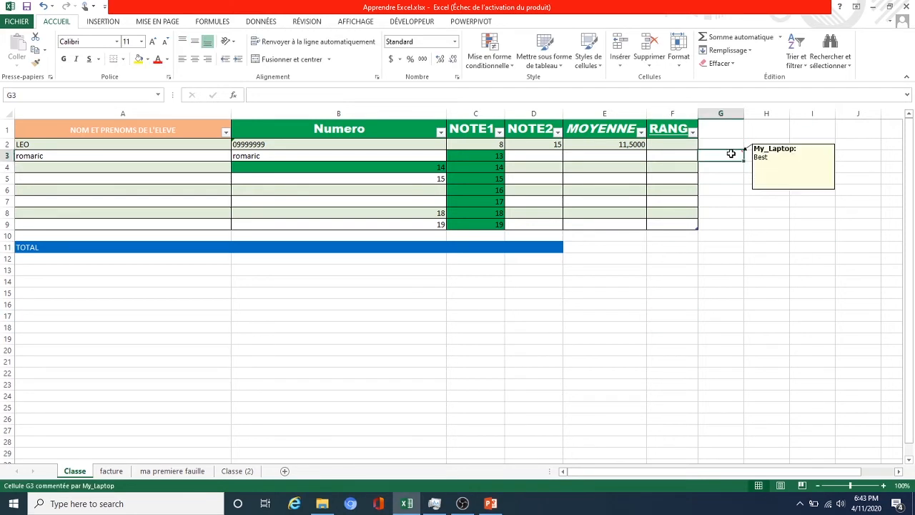
mouse_move(744, 159)
double_click(740, 155)
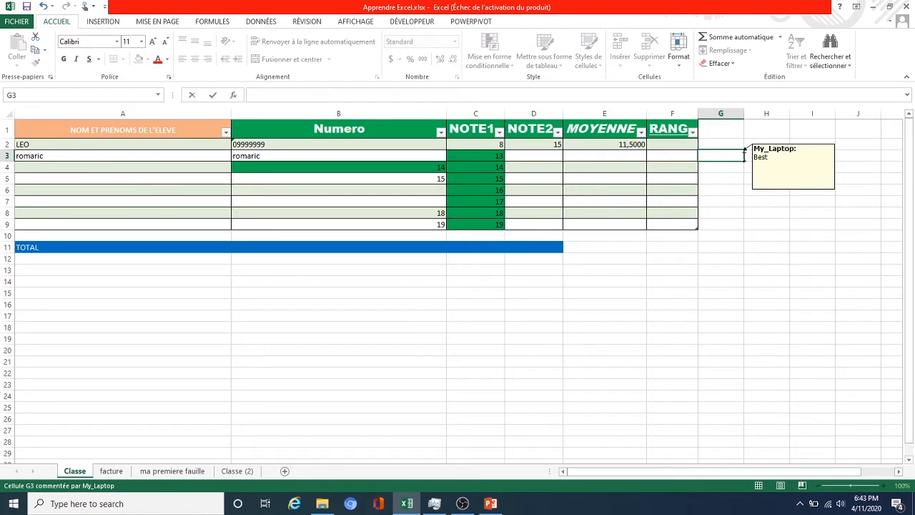
drag(755, 303, 755, 293)
Step: Enter 6709 in the commented cell G3 so the table extends into column G, and delete the value again
click(720, 145)
click(727, 155)
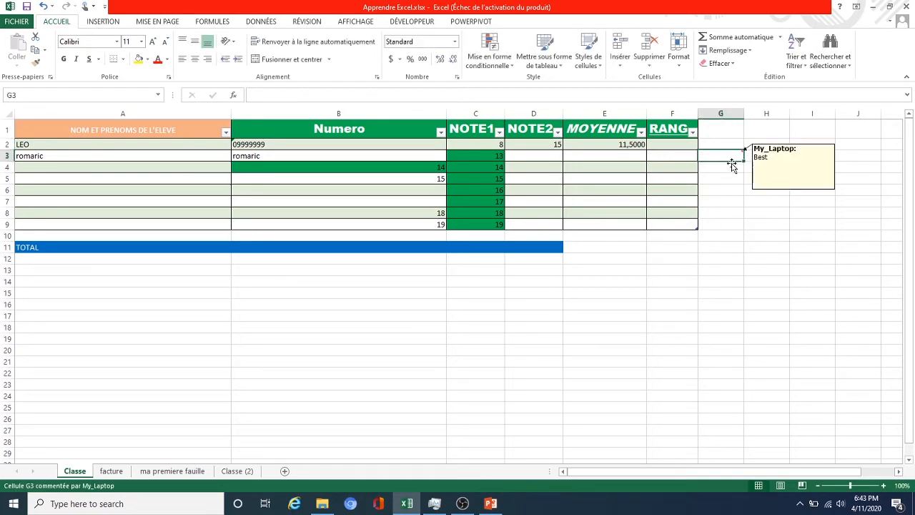
text(67)
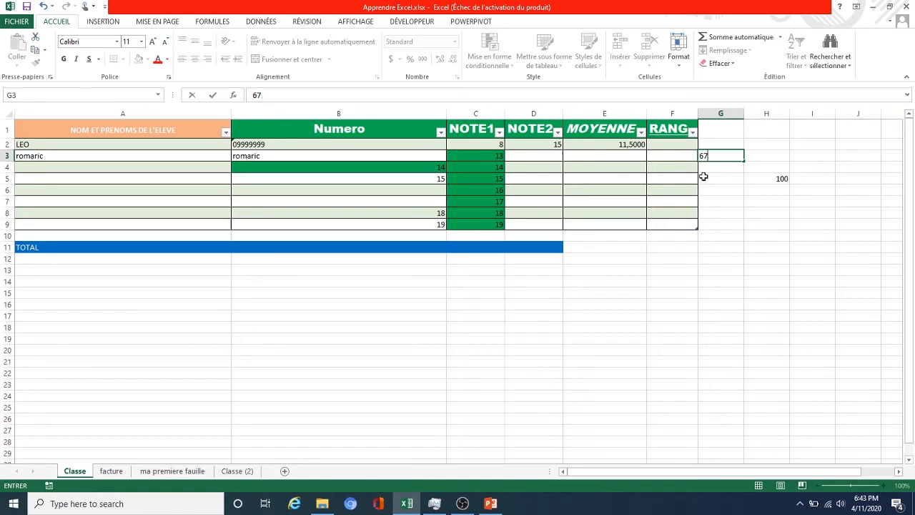
text(09)
key(Return)
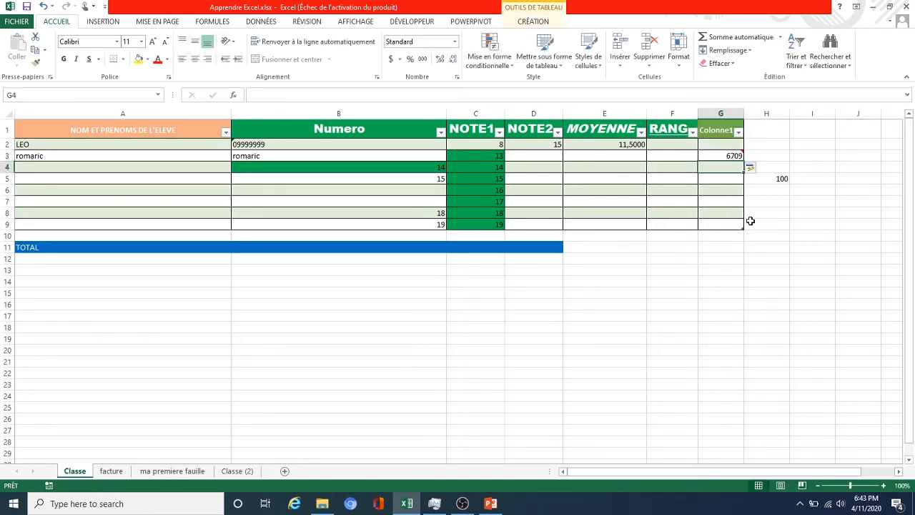
click(740, 159)
key(BackSpace)
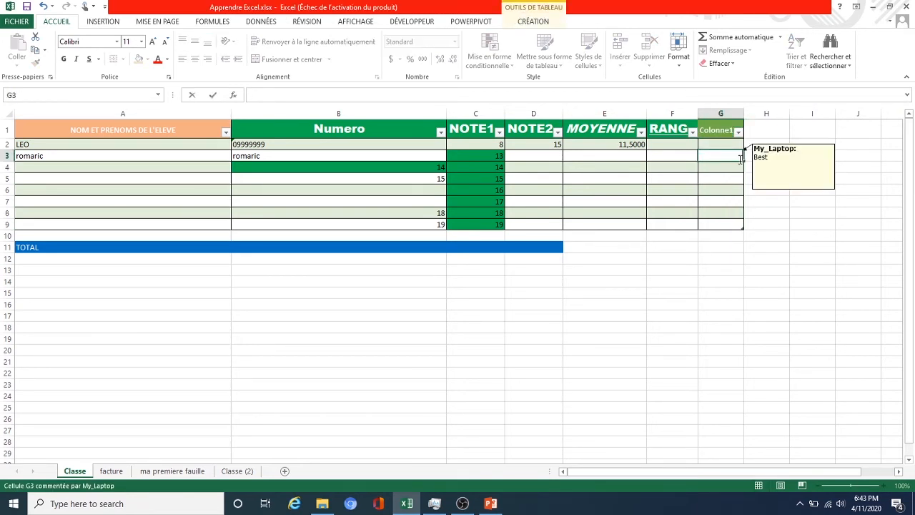
click(685, 212)
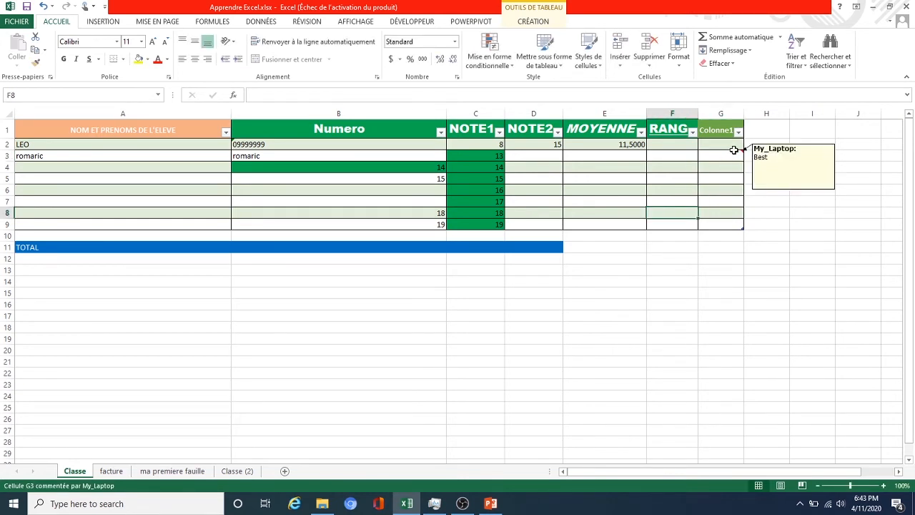
click(735, 150)
click(710, 190)
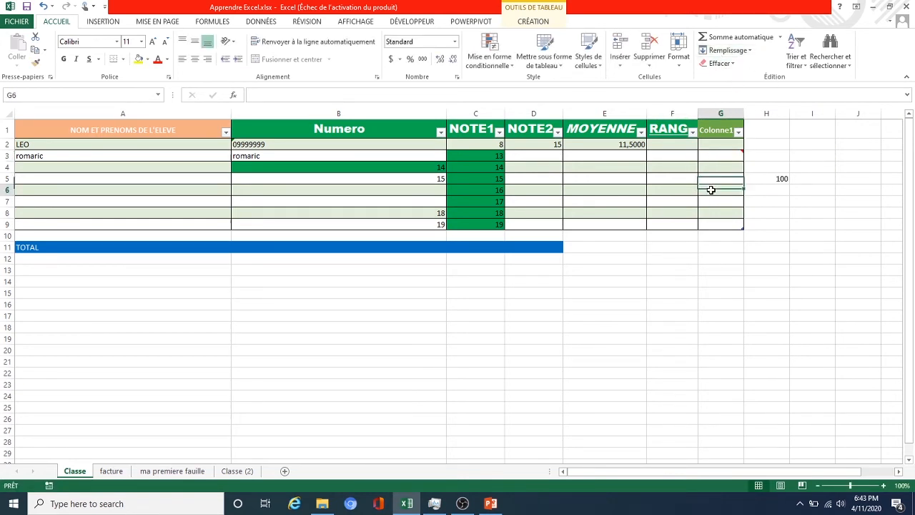
Step: Clear the comment from cell G3 and review the other clear options
click(713, 154)
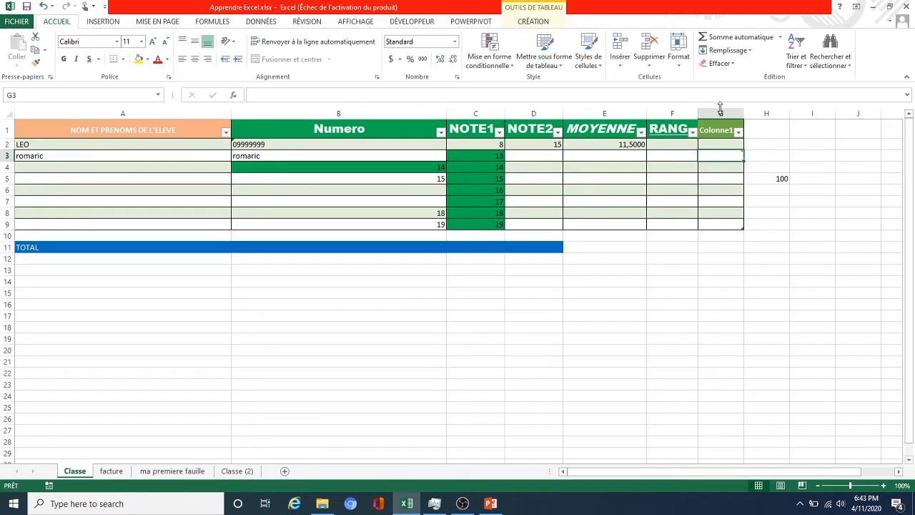
click(719, 63)
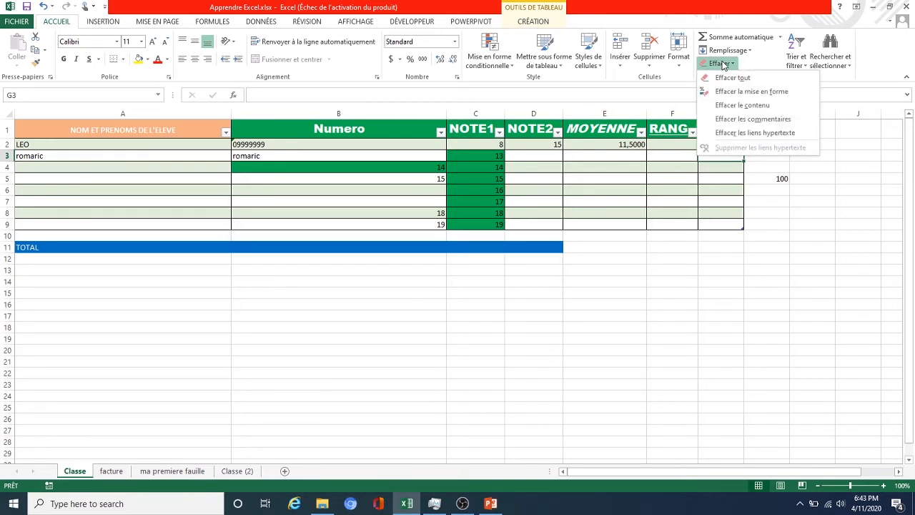
click(748, 123)
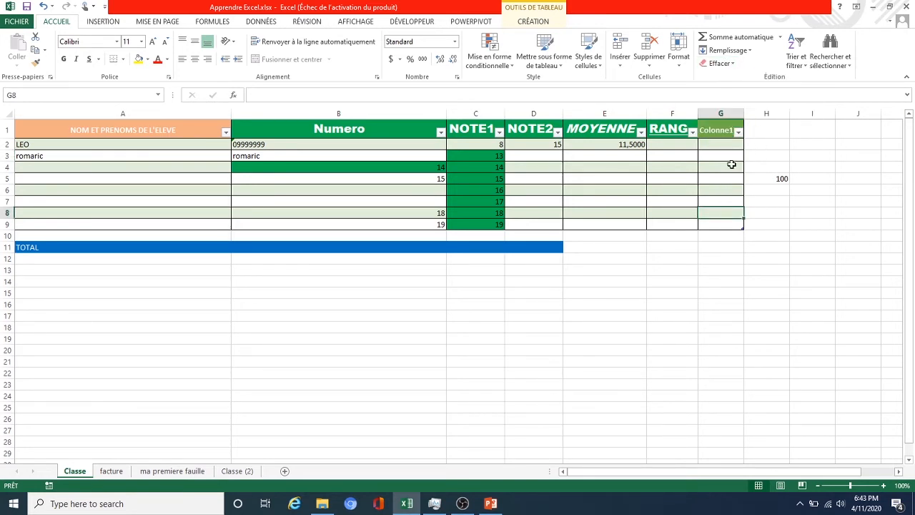
click(715, 64)
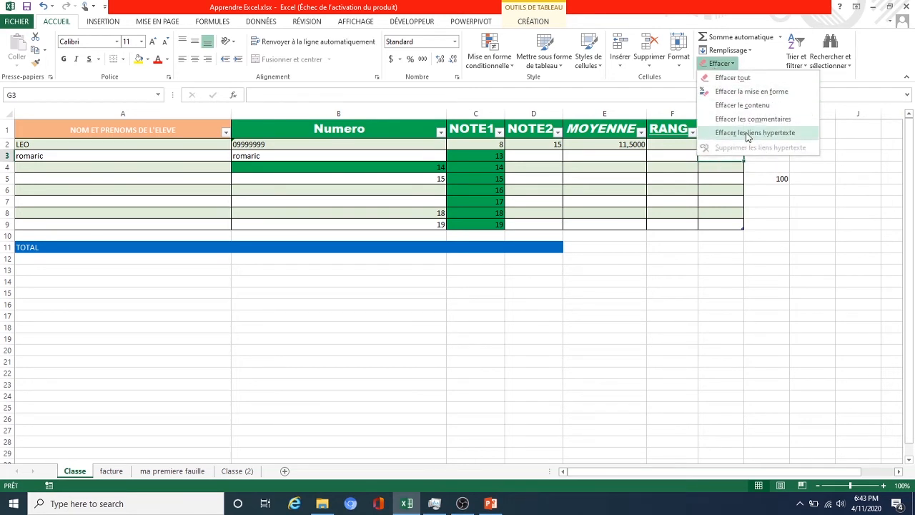
click(730, 93)
Step: Clear only the formatting of the RANG header in cell F1, keeping its text
click(674, 132)
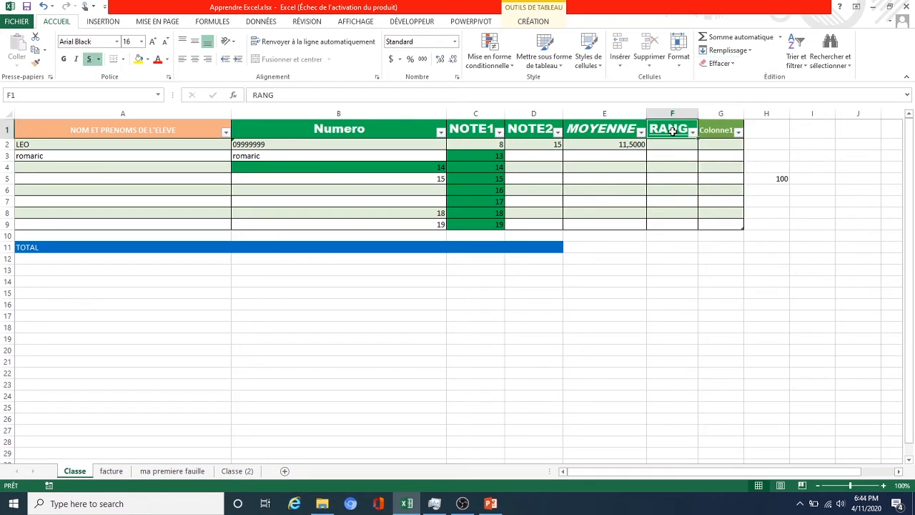
click(719, 64)
click(738, 93)
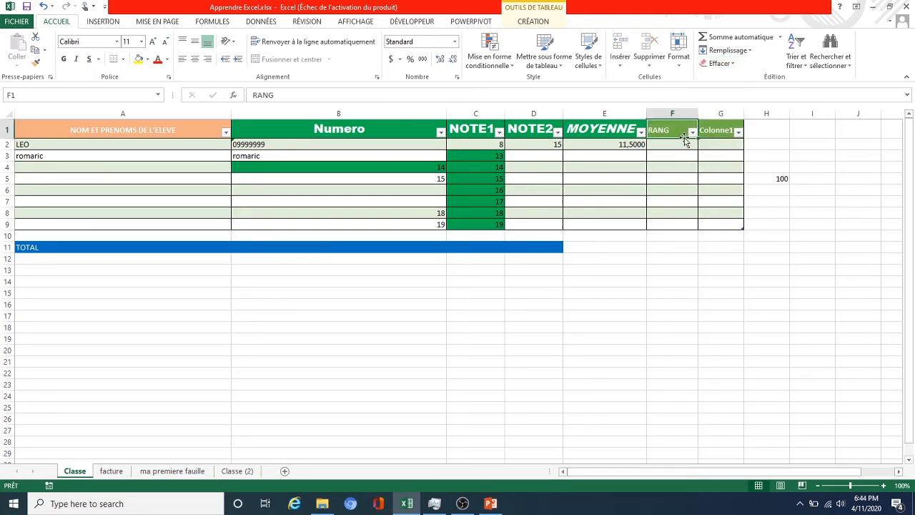
click(658, 165)
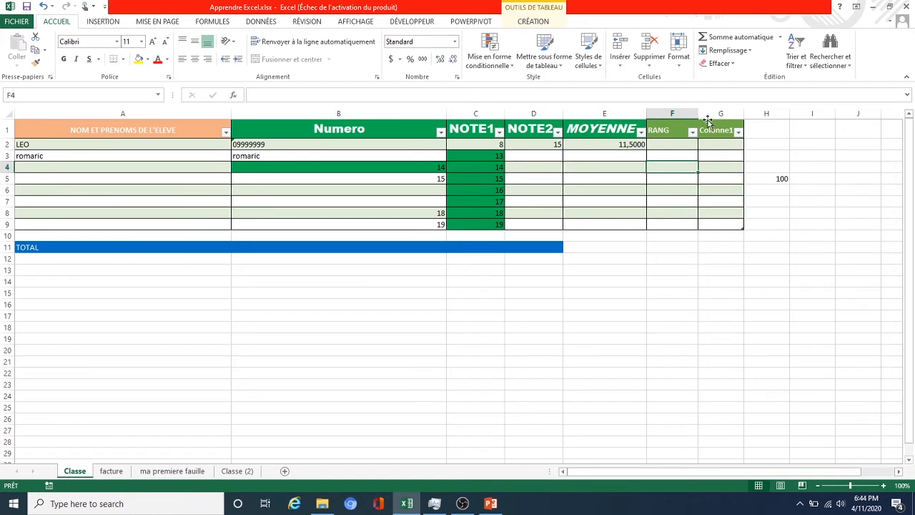
click(659, 132)
click(721, 64)
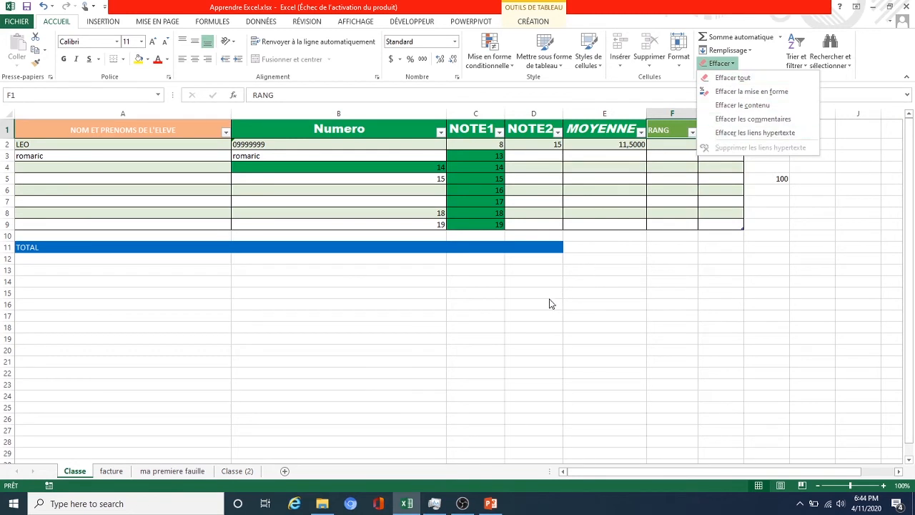
click(484, 293)
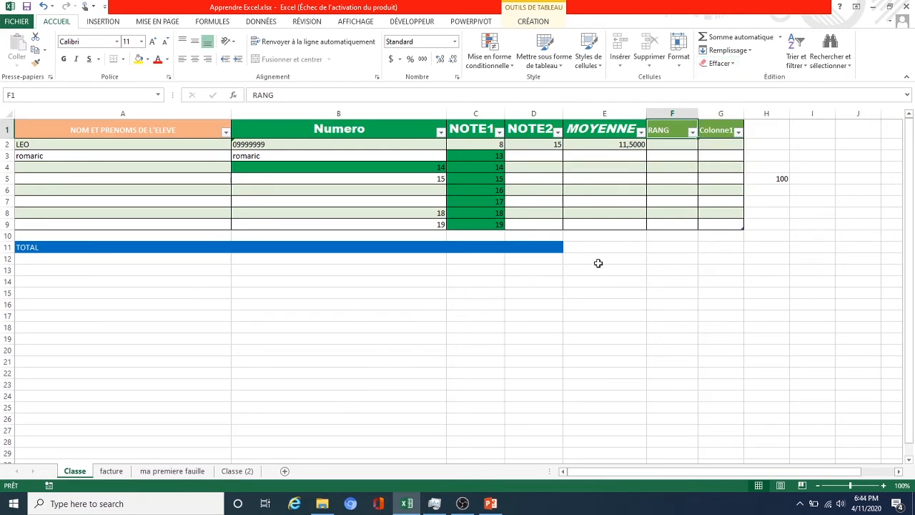
right_click(599, 262)
click(538, 219)
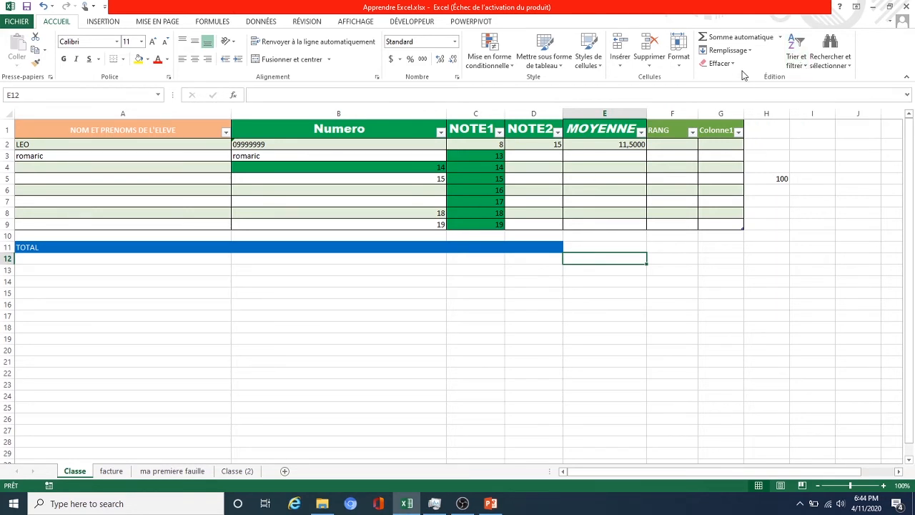
Step: Examine the sort and filter options, including the filter list of the NOM ET PRENOMS DE L'ELEVE column
click(803, 62)
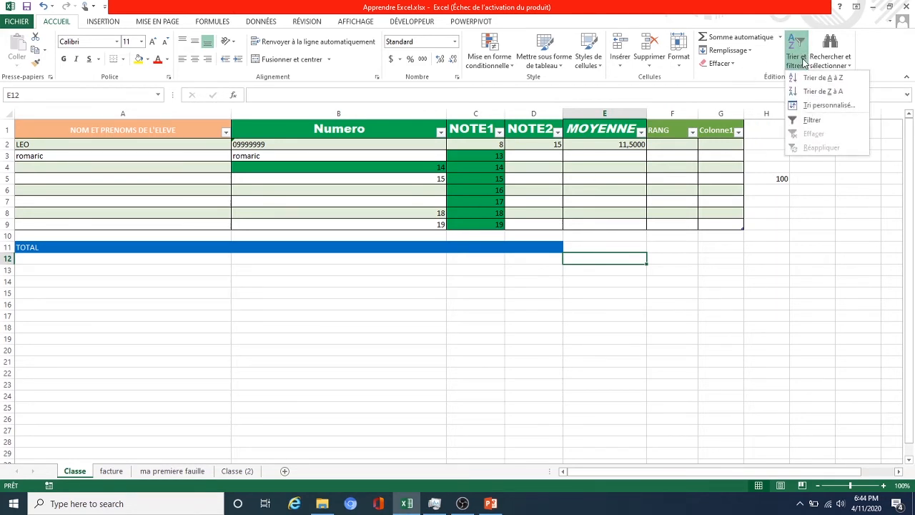
click(249, 155)
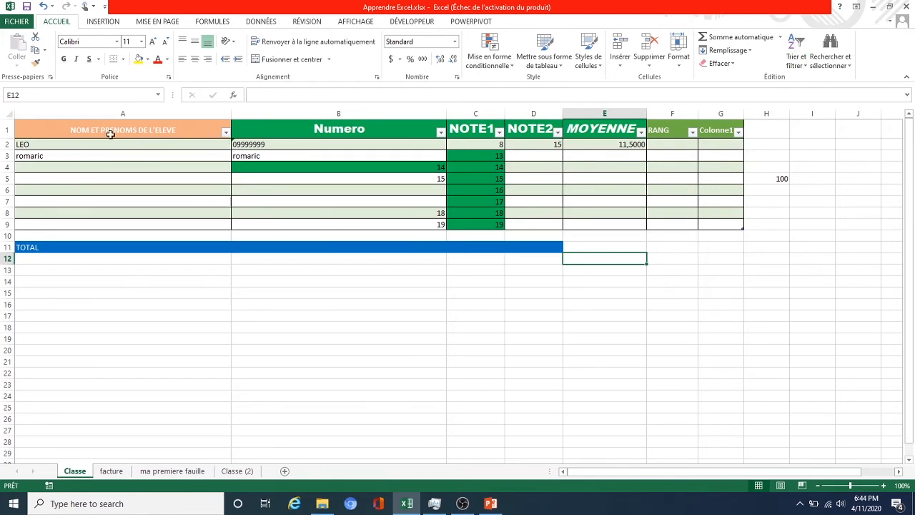
drag(110, 134, 710, 218)
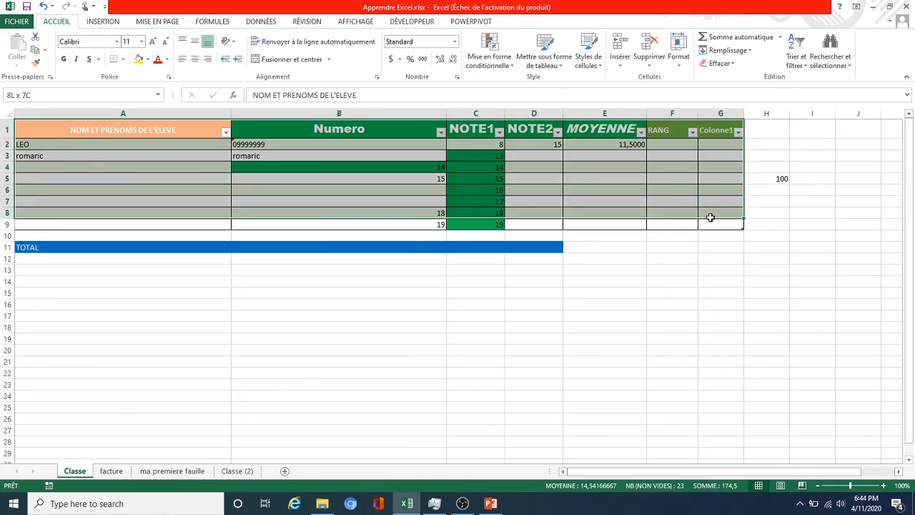
click(225, 132)
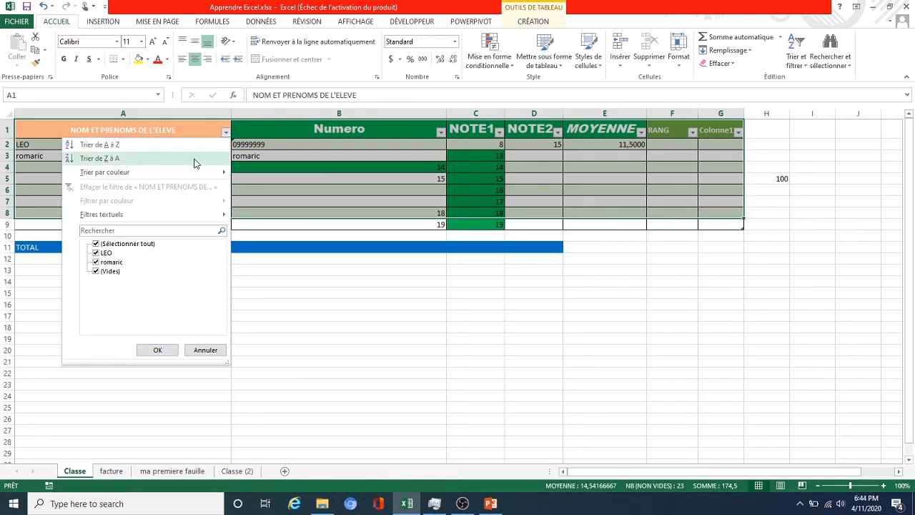
click(157, 350)
click(283, 144)
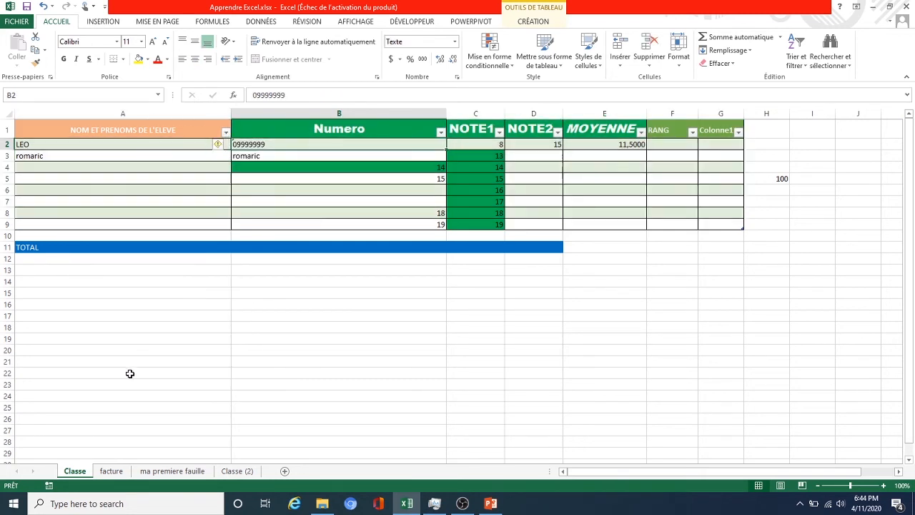
Step: Clear the table style from the whole student table, cells A1 to G9
click(154, 133)
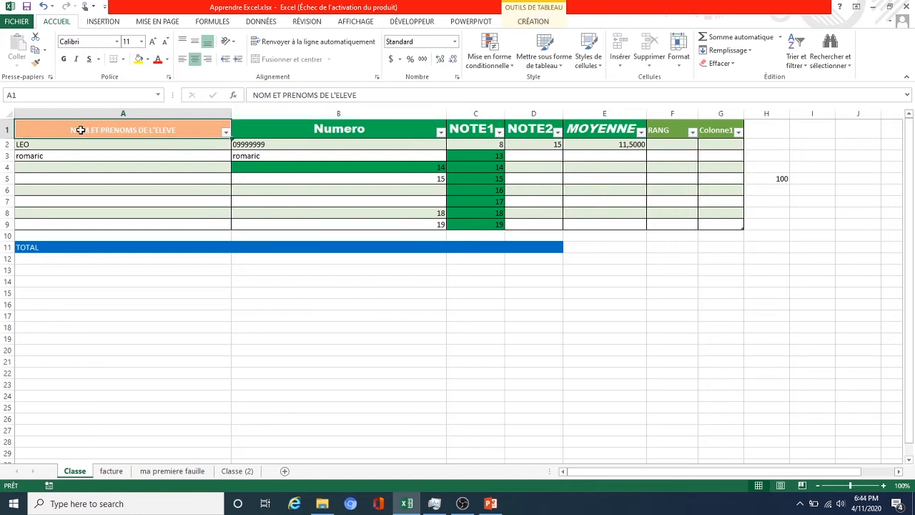
drag(82, 129, 713, 227)
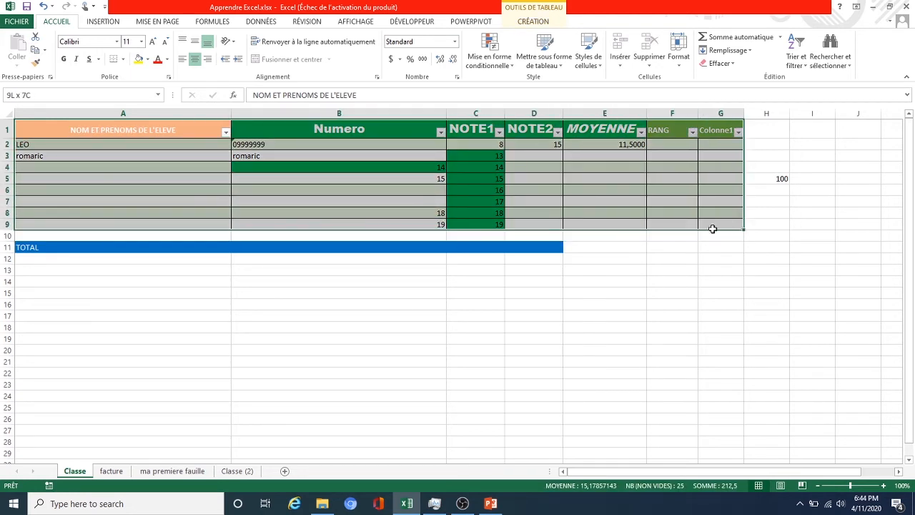
click(533, 21)
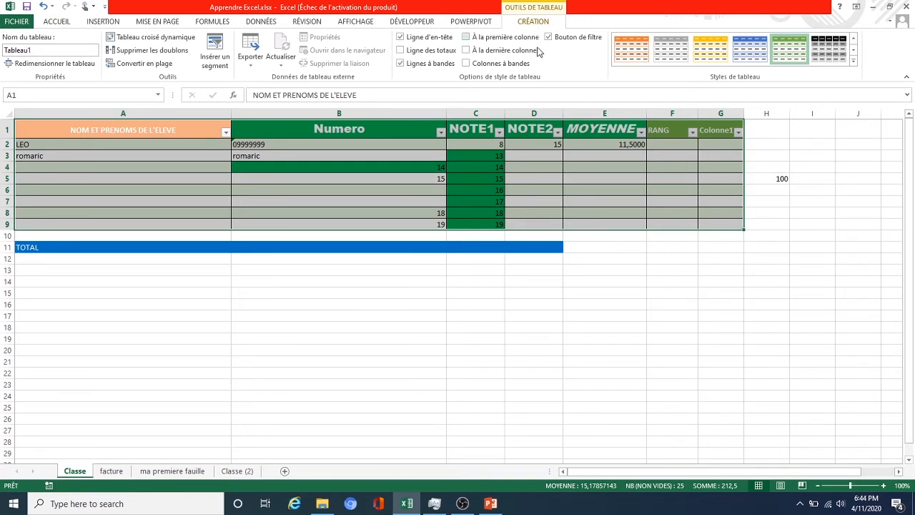
click(853, 60)
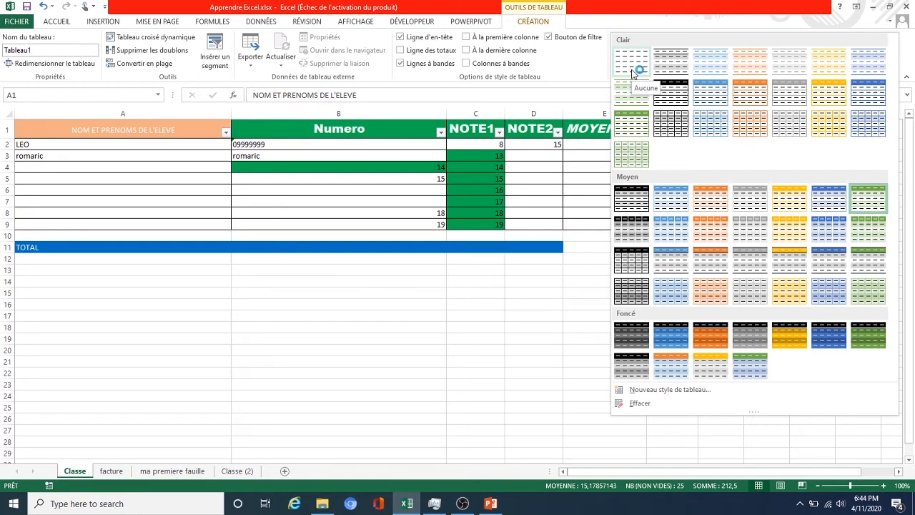
click(639, 404)
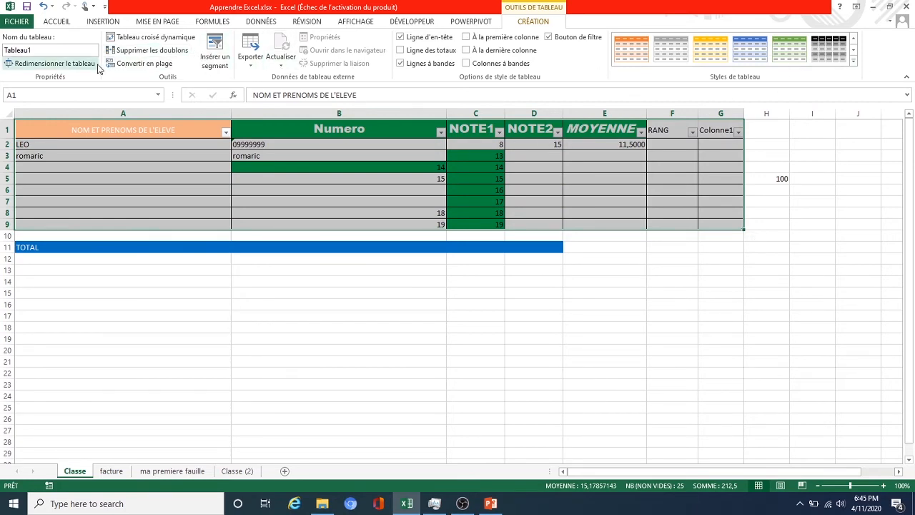
click(188, 239)
Step: Check the clear and the sort and filter commands for header row 1, and view the name column's filter list
click(200, 120)
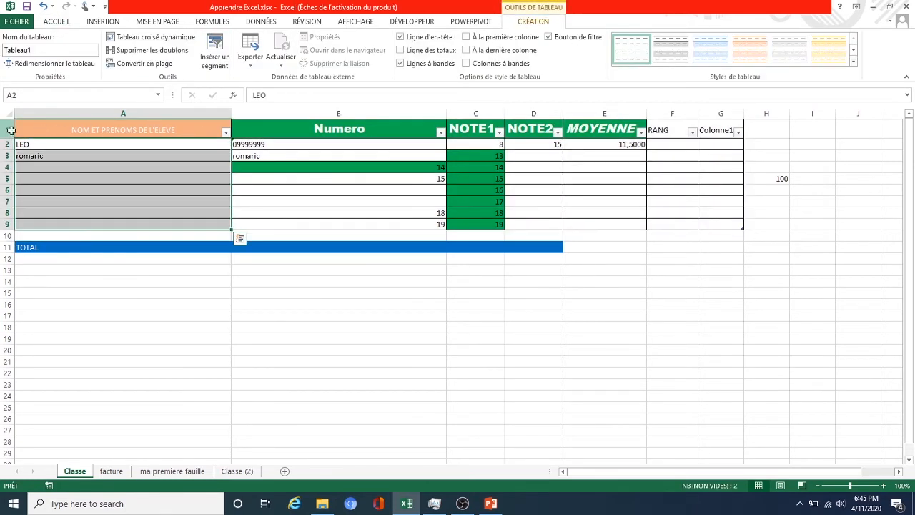
click(10, 131)
click(160, 165)
click(9, 130)
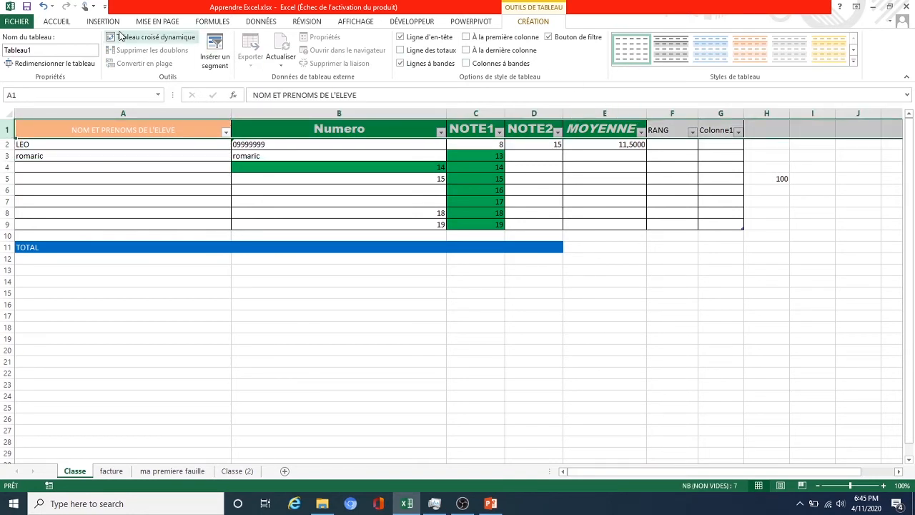
click(70, 22)
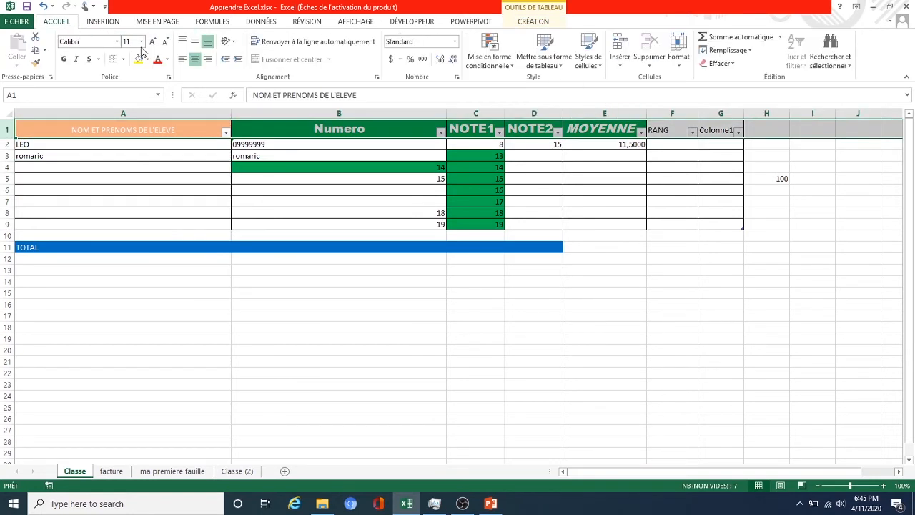
click(720, 65)
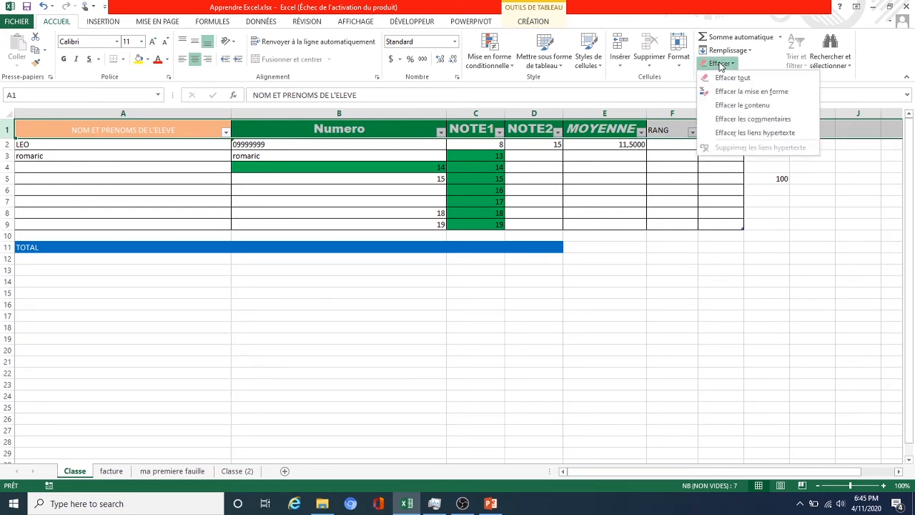
click(799, 66)
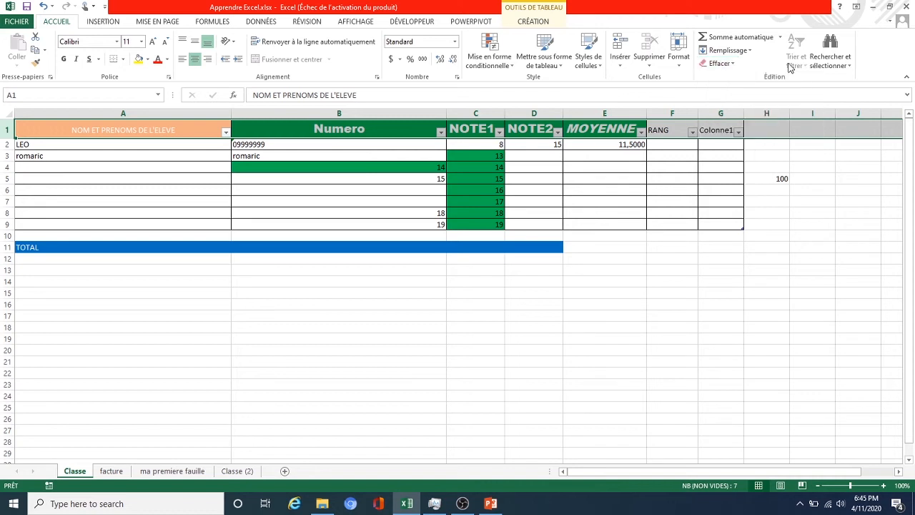
click(549, 153)
click(489, 131)
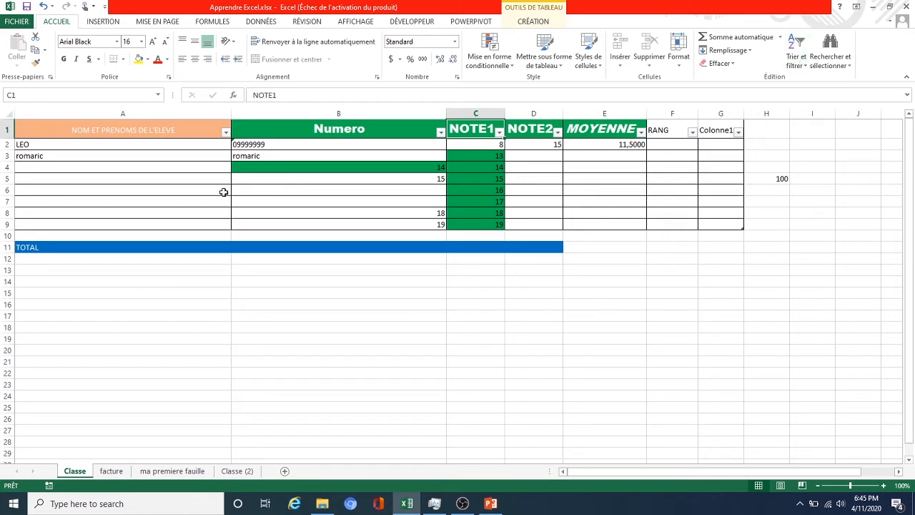
click(226, 133)
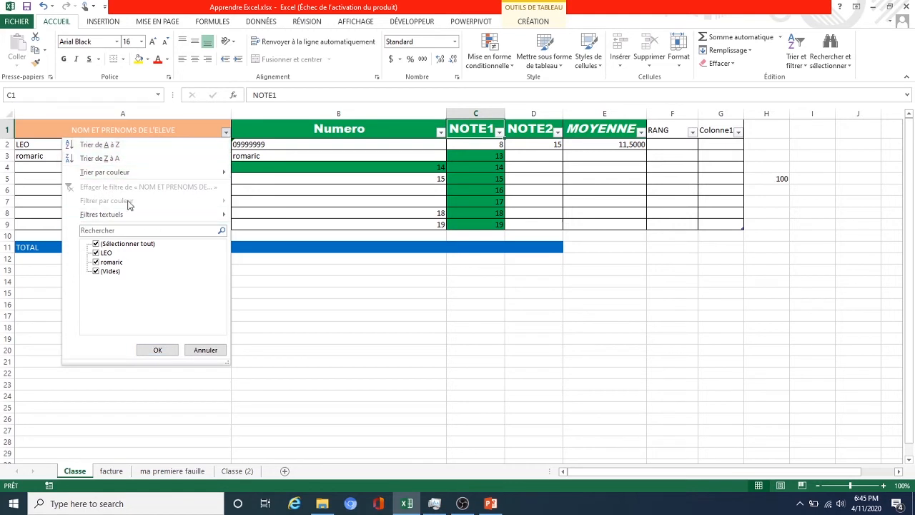
click(112, 471)
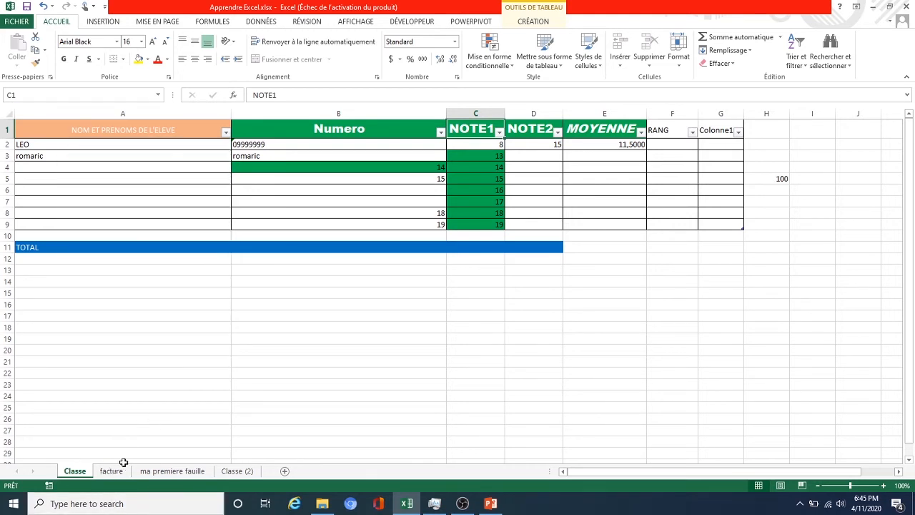
Step: Delete the empty first row of the facture sheet
click(113, 470)
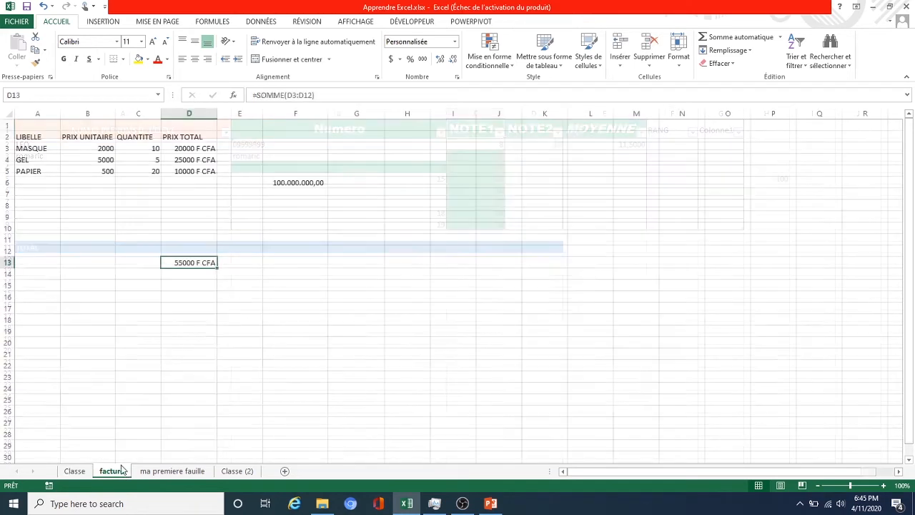
click(6, 126)
right_click(24, 126)
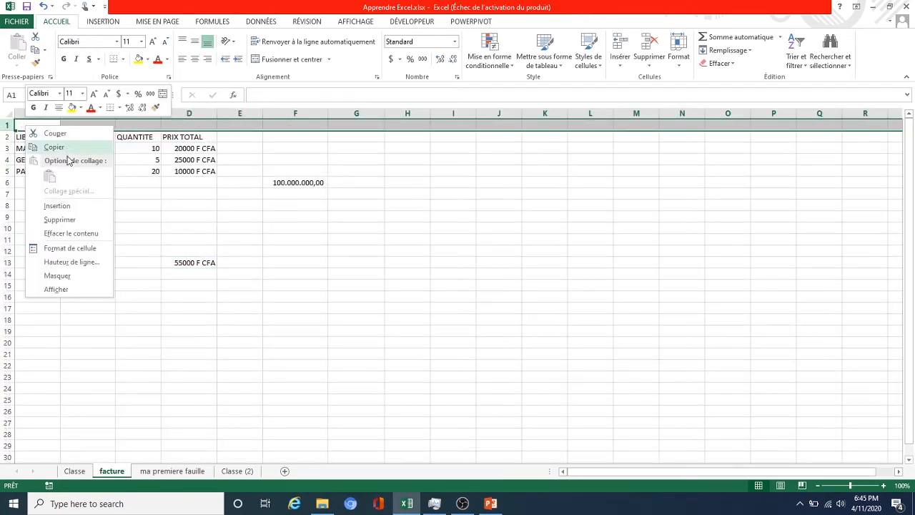
click(71, 219)
Step: Add filters to the header cells LIBELLE through PRIX TOTAL, A1 to D1, in the facture sheet
drag(24, 126, 188, 127)
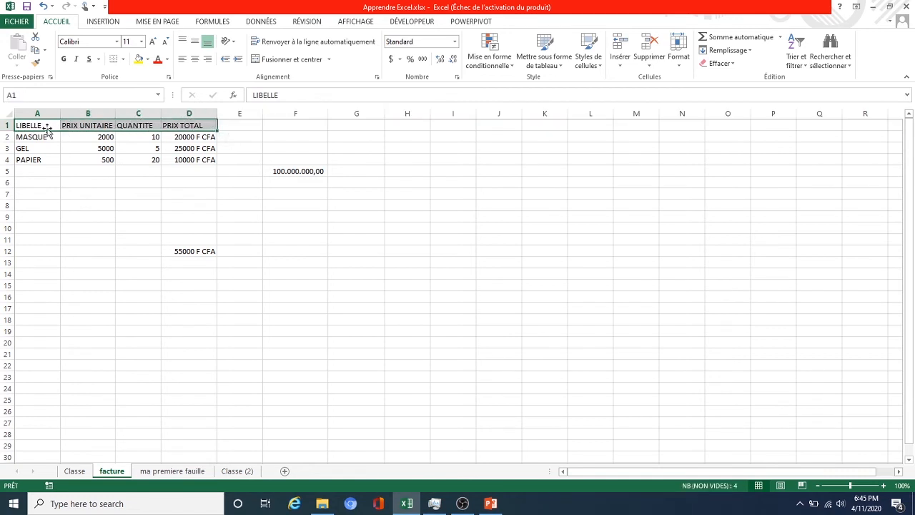
click(796, 56)
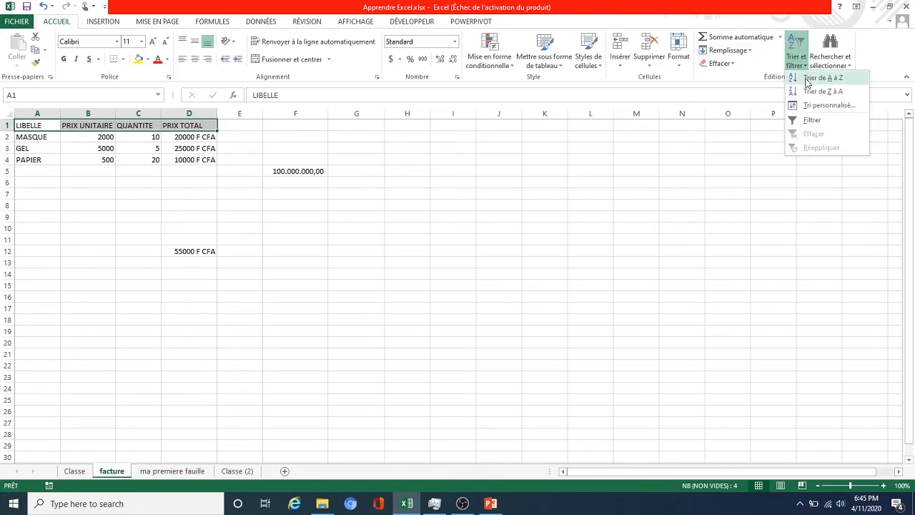
click(812, 120)
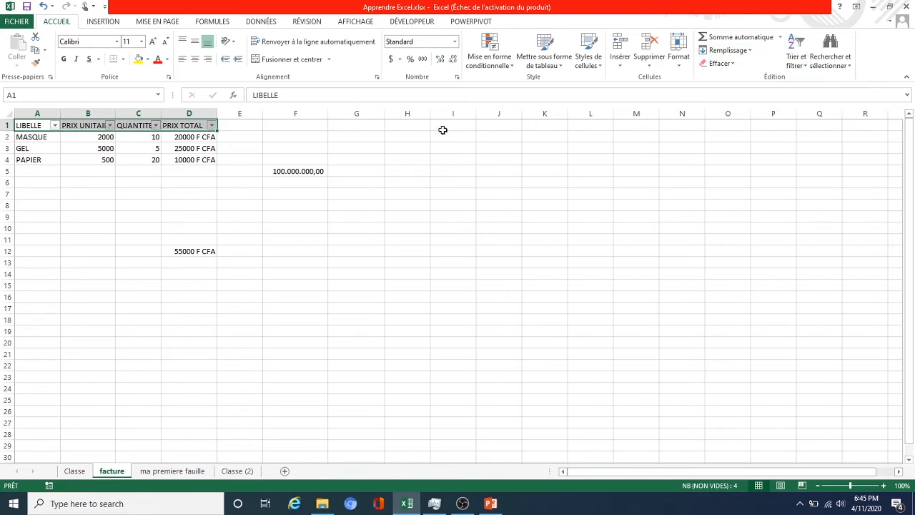
Step: Examine the filter options and value list of the LIBELLE column
click(69, 158)
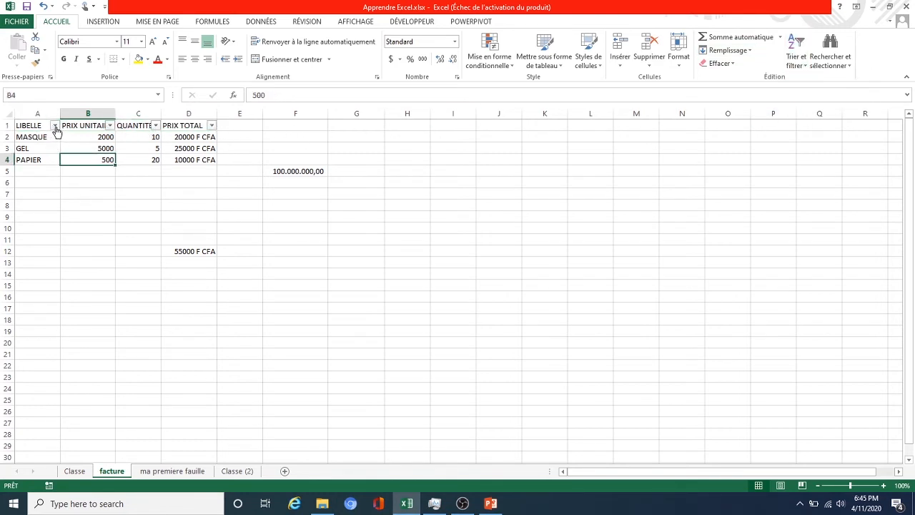
click(55, 128)
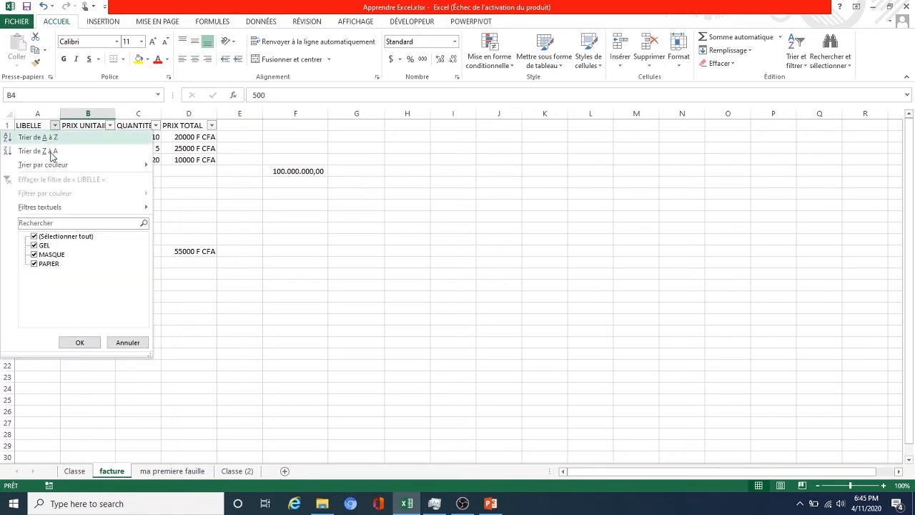
click(172, 128)
click(40, 148)
click(94, 135)
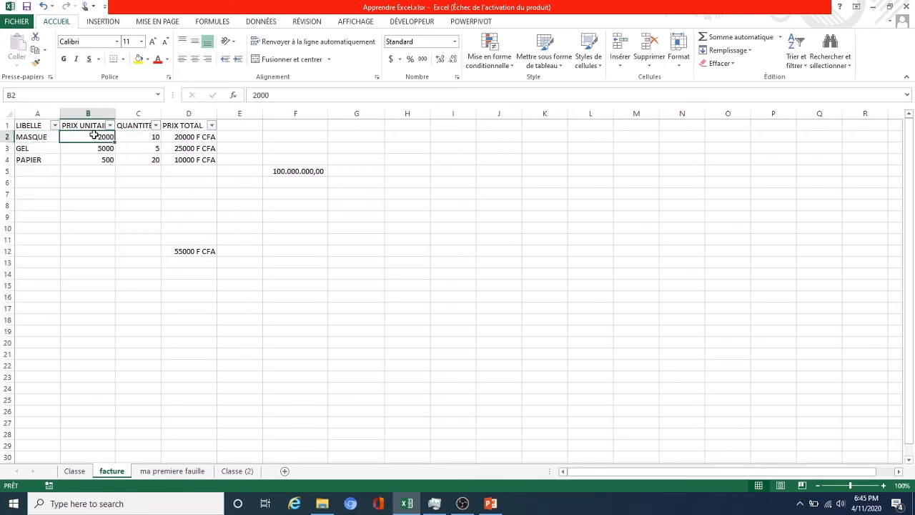
click(130, 156)
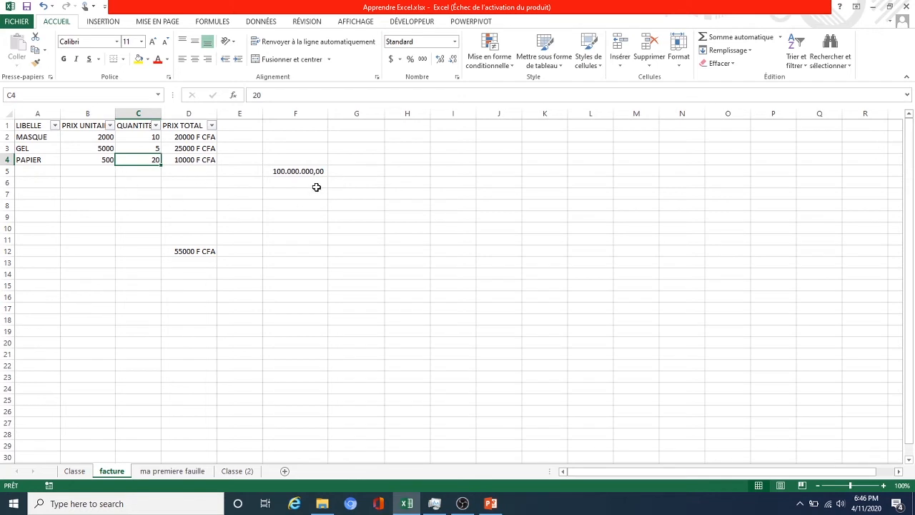
Step: Switch to File Explorer, open data source.xlsx from the EXCEL folder and look over its table of locations
click(322, 503)
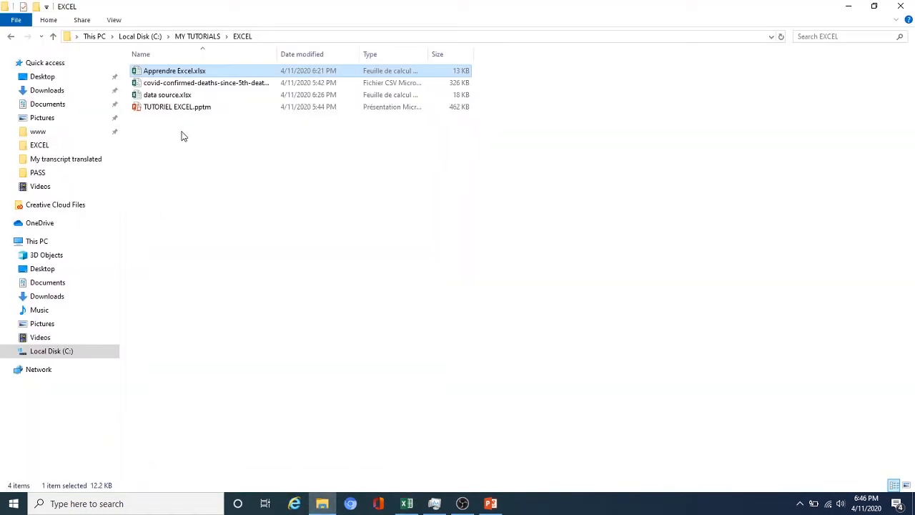
double_click(149, 97)
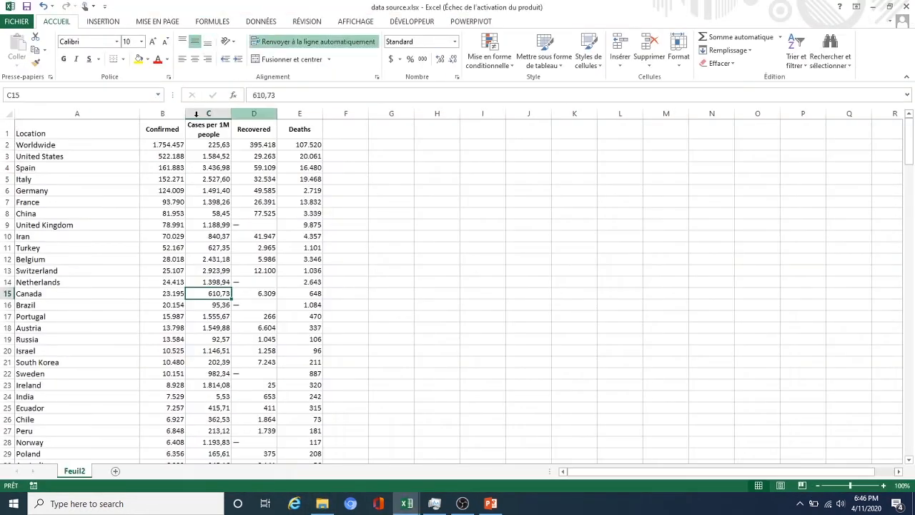
click(84, 136)
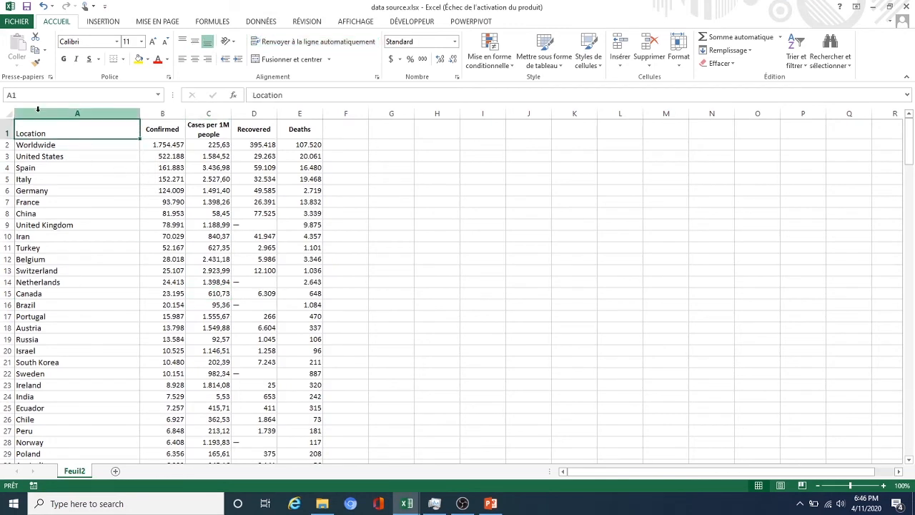
click(80, 201)
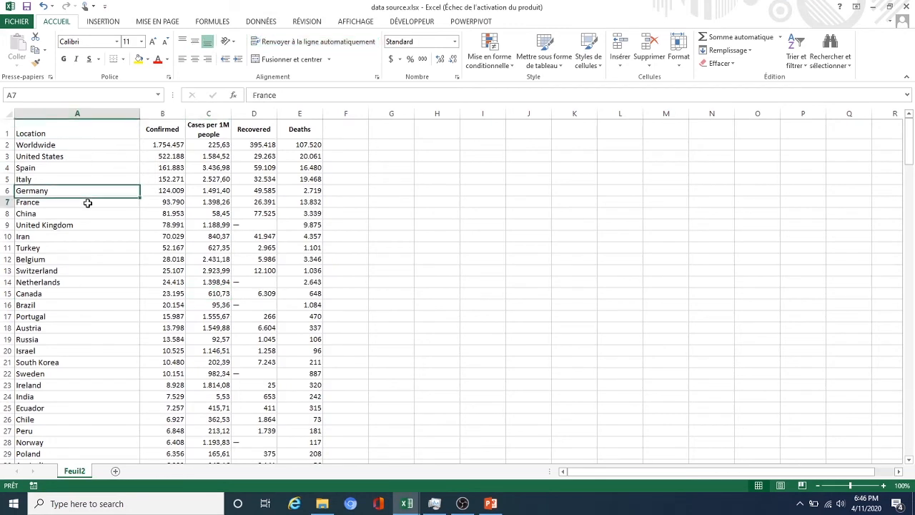
click(32, 135)
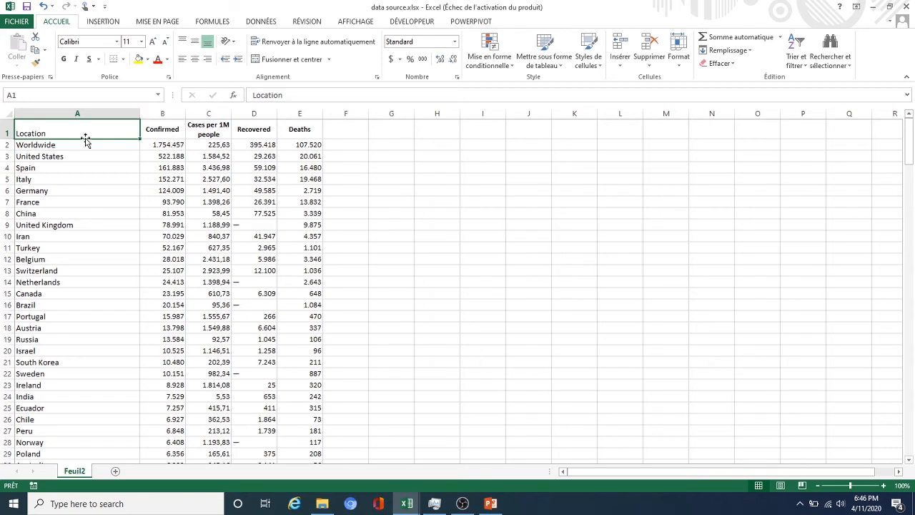
click(36, 316)
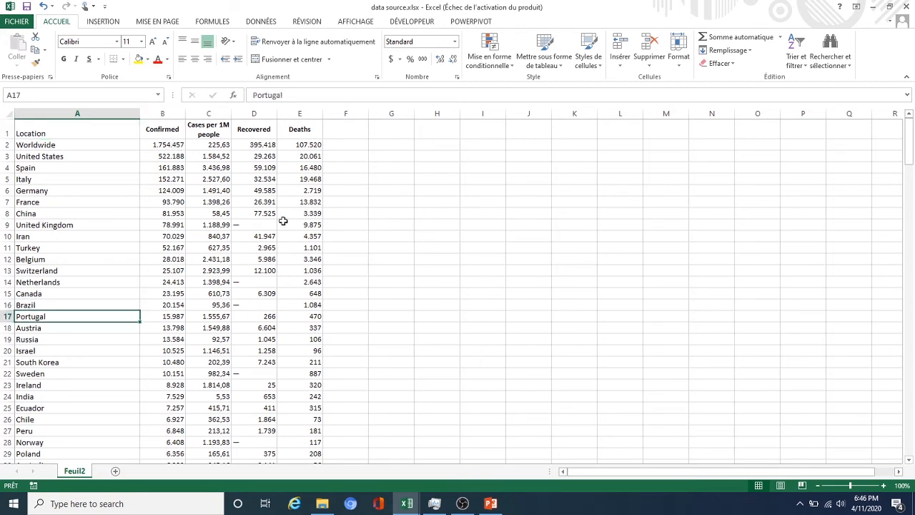
scroll(263, 310, down, 5)
scroll(250, 306, up, 5)
click(64, 137)
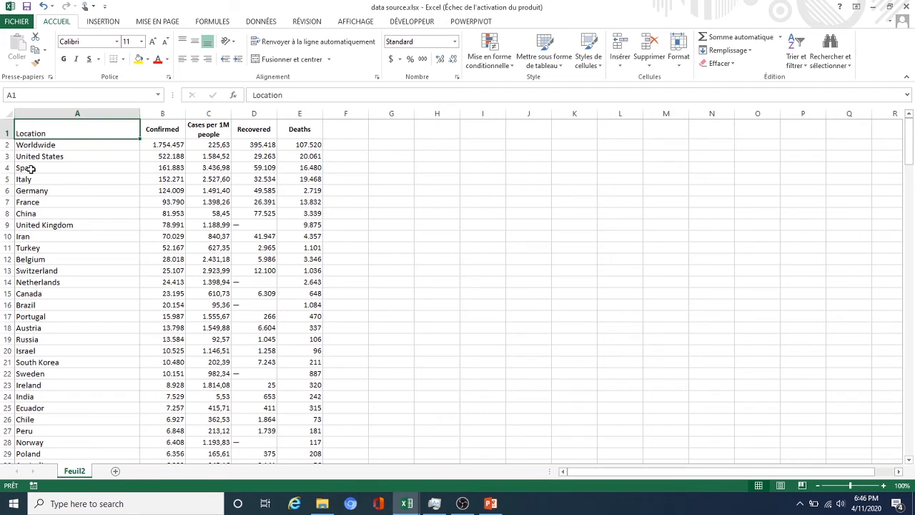
Step: Add filters to the header cells Location through Deaths, A1 to E1
drag(88, 132, 309, 128)
click(800, 65)
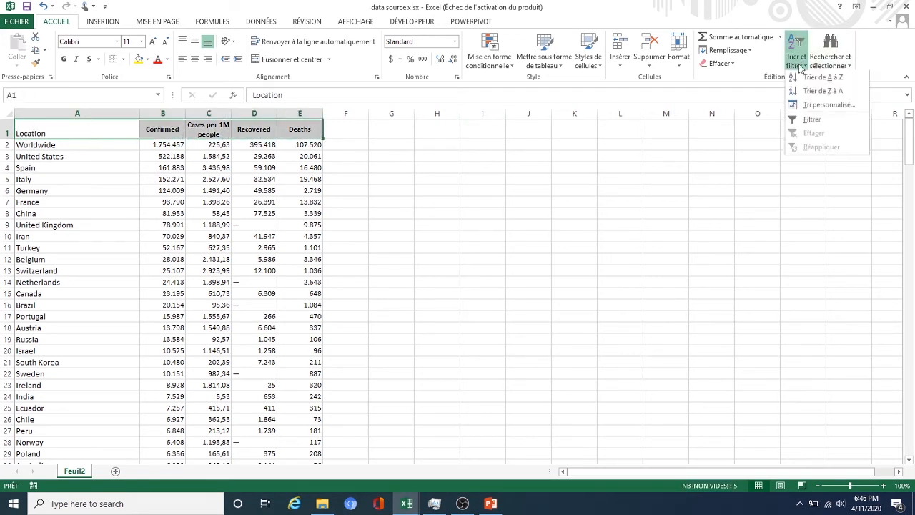
click(812, 120)
click(254, 157)
Step: Remove the filters from the header row with cells A1 to F1 selected
drag(85, 133, 361, 131)
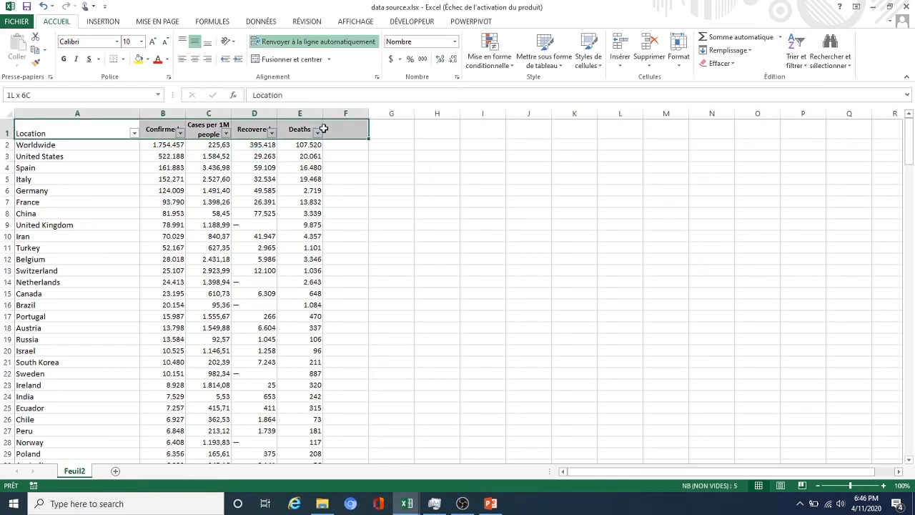
click(796, 61)
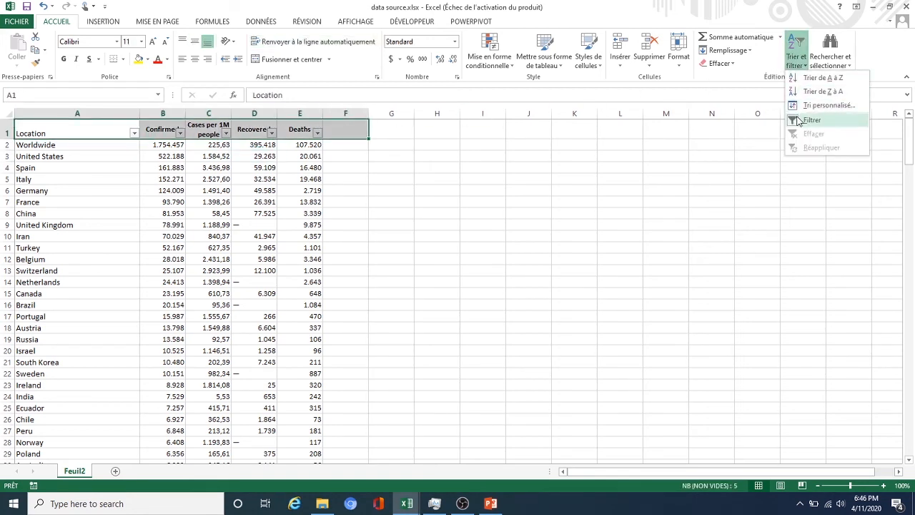
click(812, 120)
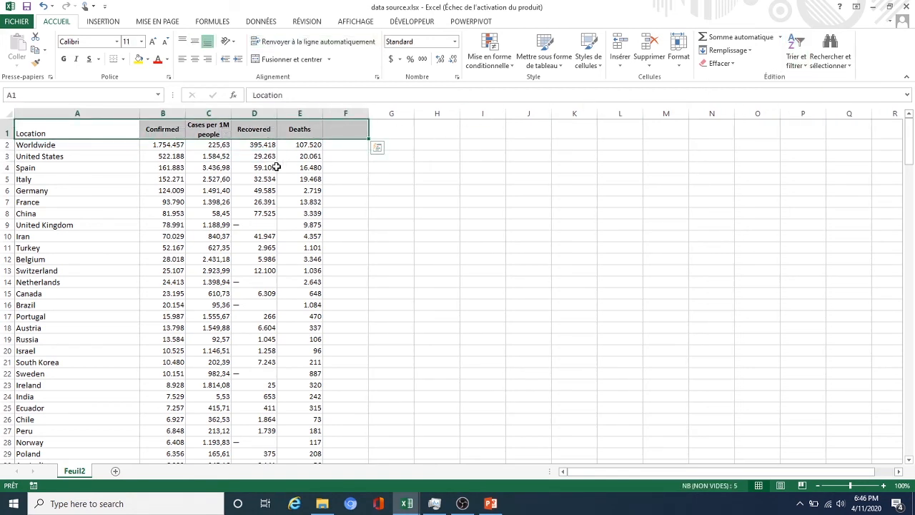
Step: Reapply the filters to exactly the five header cells, A1 to E1
click(244, 166)
drag(86, 134, 301, 130)
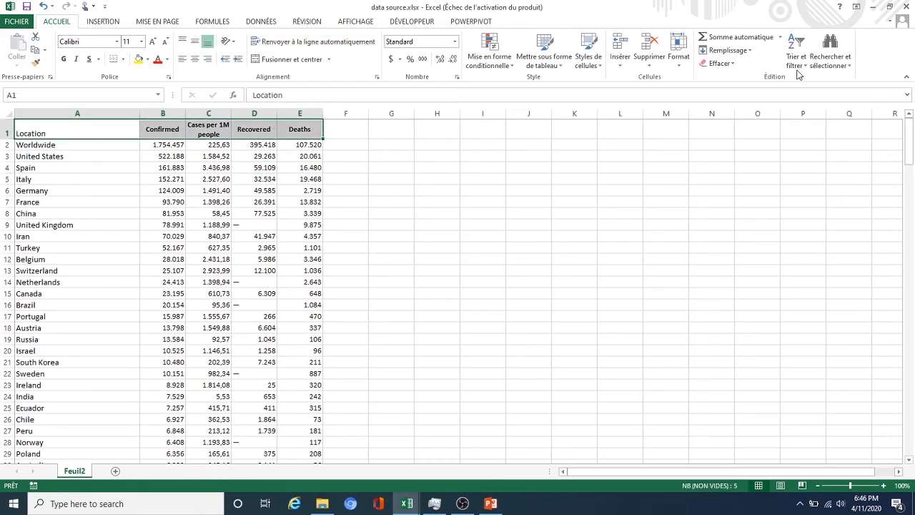
click(797, 60)
click(811, 120)
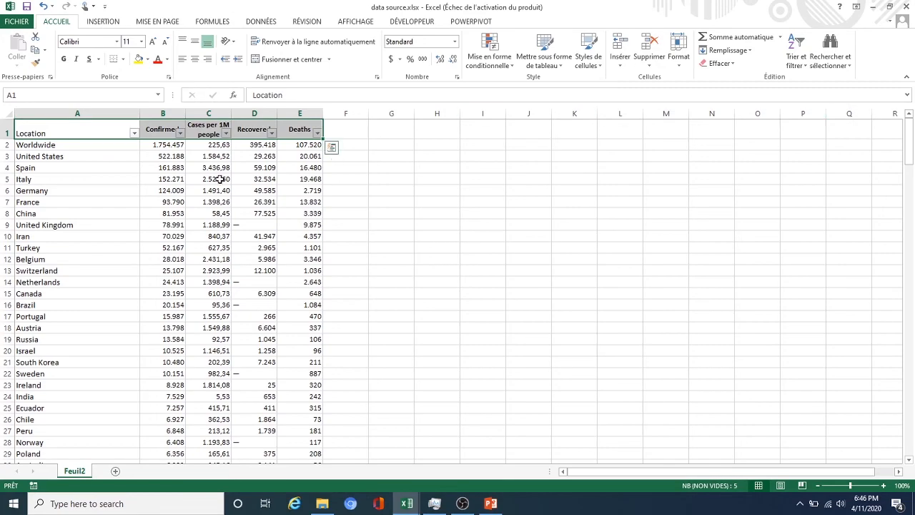
Step: Insert an empty row above Sudan, at row 169
scroll(139, 210, down, 13)
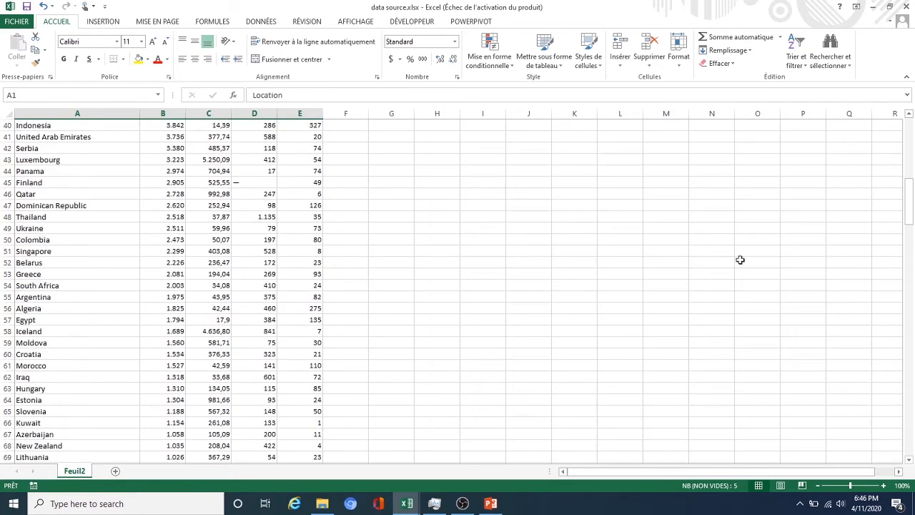
drag(907, 218, 913, 386)
drag(8, 302, 8, 326)
right_click(7, 321)
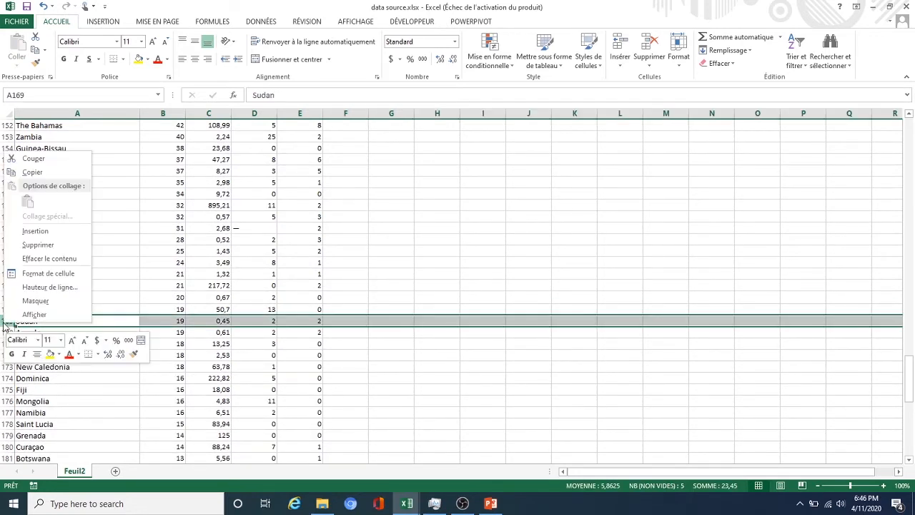
click(26, 231)
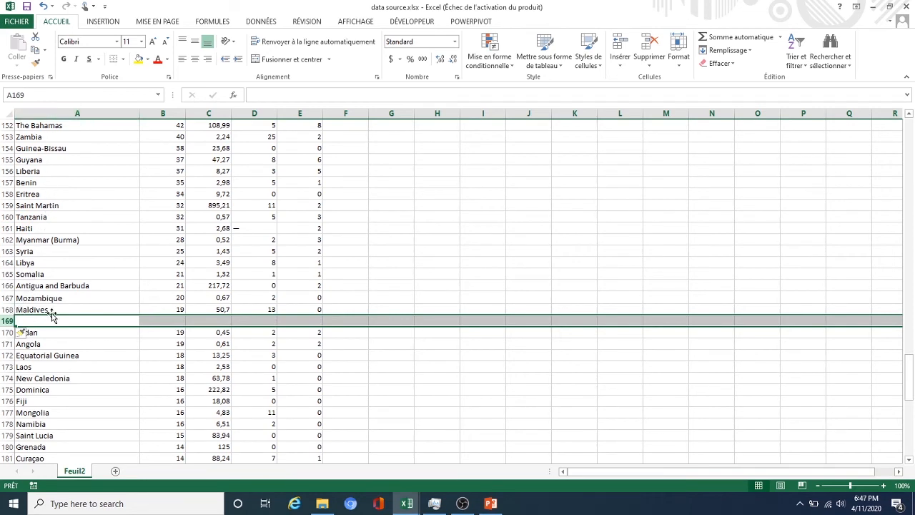
Step: Highlight the records above the empty row 169 and make that row taller
drag(308, 309, 272, 297)
drag(165, 248, 29, 125)
scroll(62, 266, down, 2)
scroll(62, 266, down, 20)
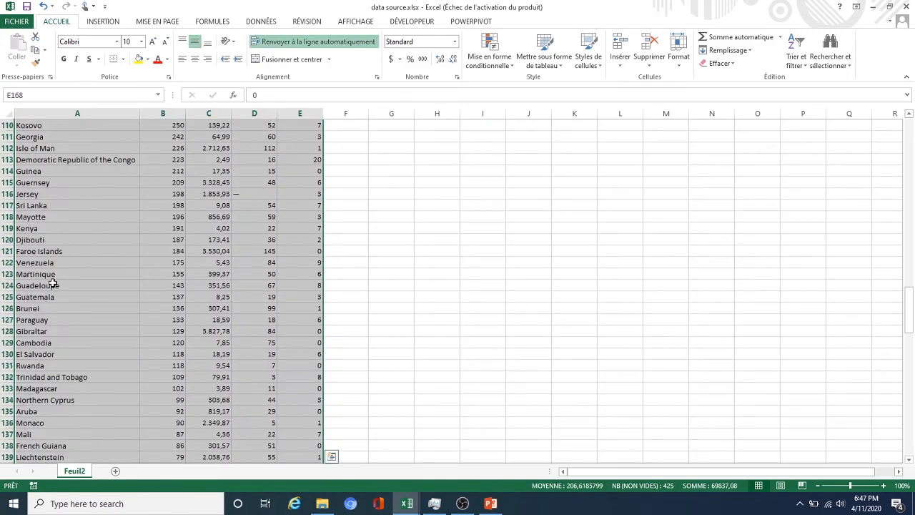
click(30, 323)
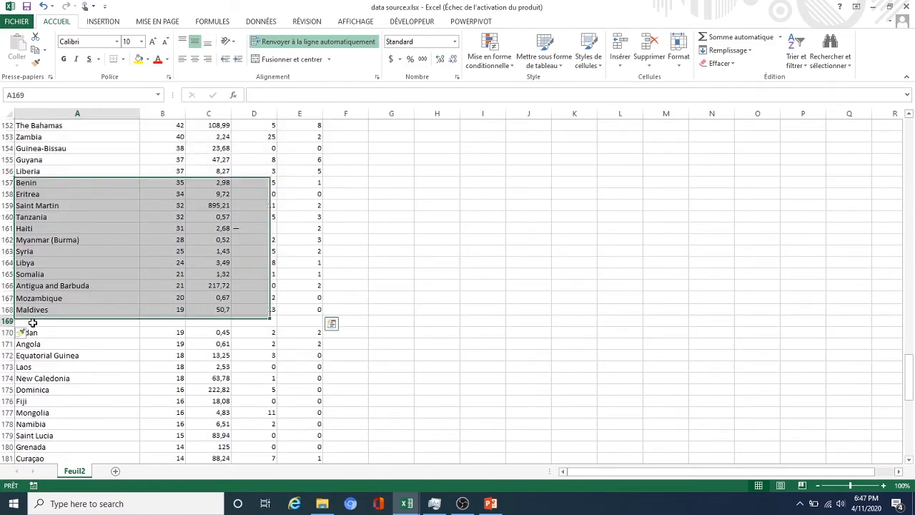
drag(4, 334, 32, 350)
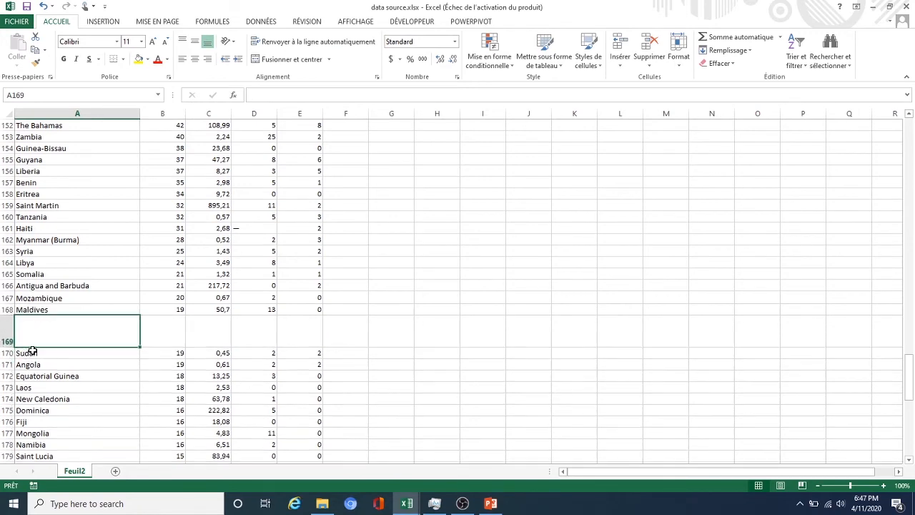
click(241, 333)
Step: Return to the table header and remove the filters with the whole of row 1 selected
scroll(912, 312, up, 5)
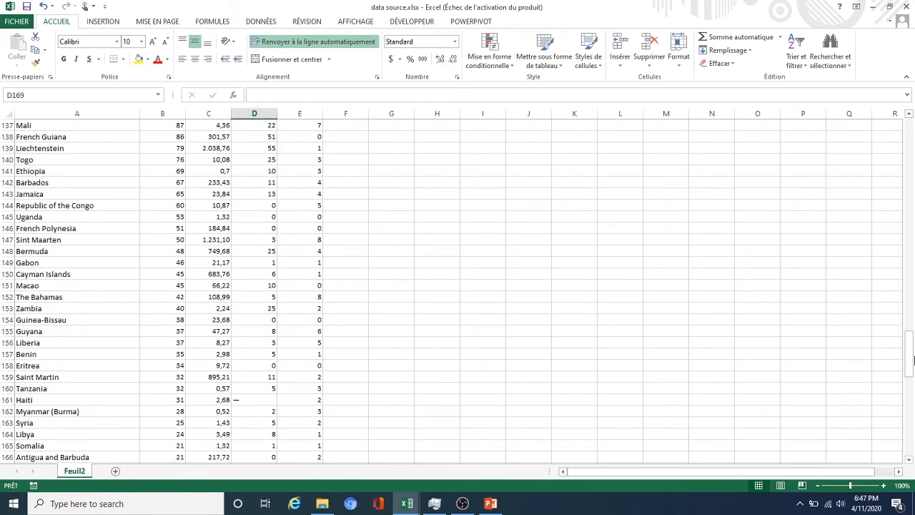
scroll(913, 215, up, 20)
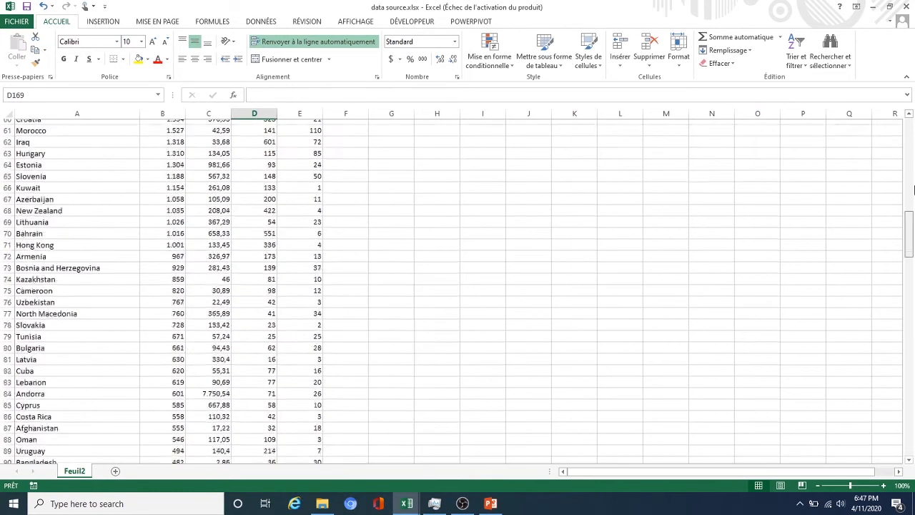
click(392, 236)
click(8, 133)
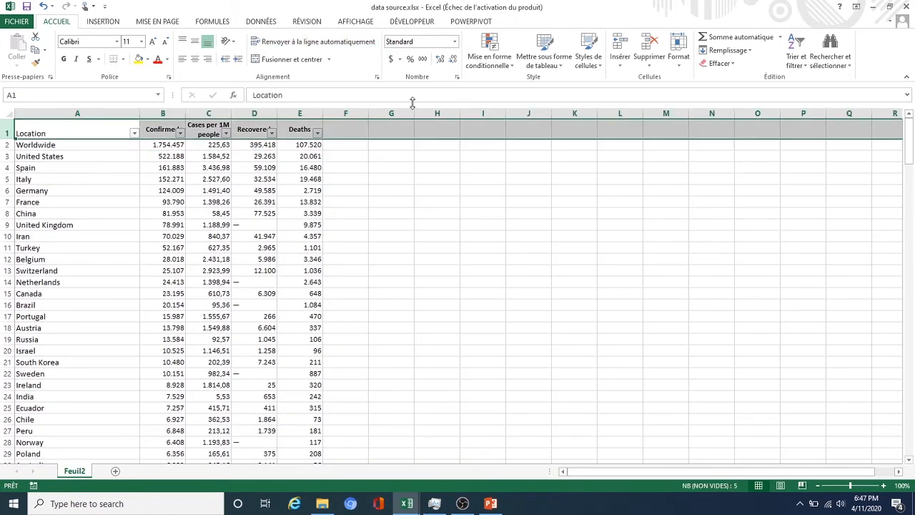
click(795, 63)
click(811, 119)
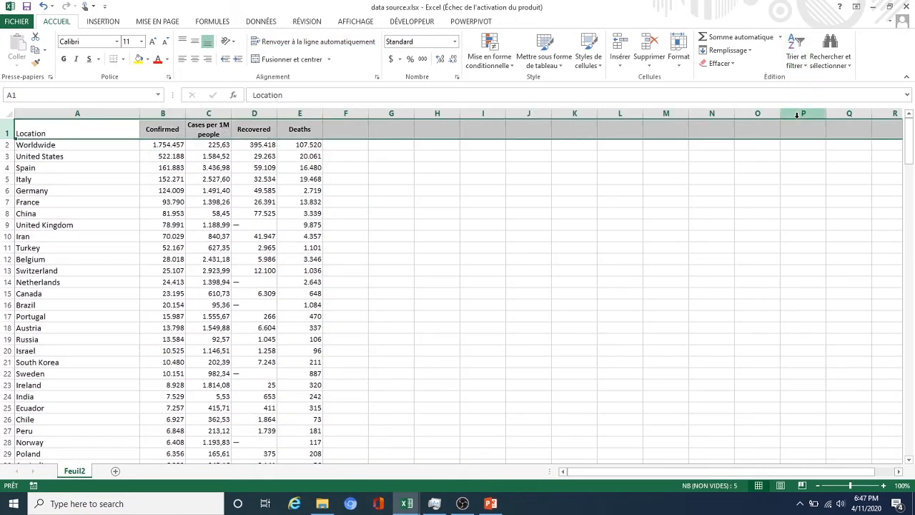
Step: Turn filtering back on for the header cells A1 to E1
click(220, 146)
drag(28, 133, 285, 136)
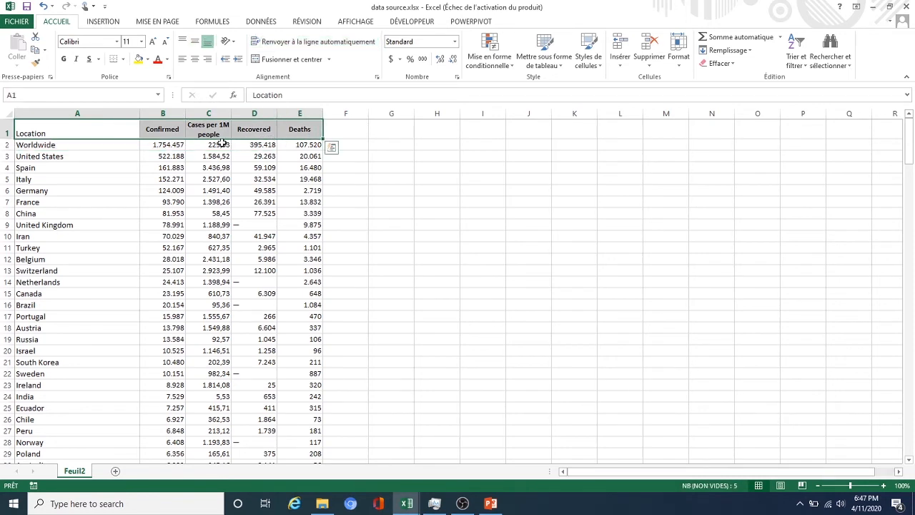
click(796, 63)
click(811, 119)
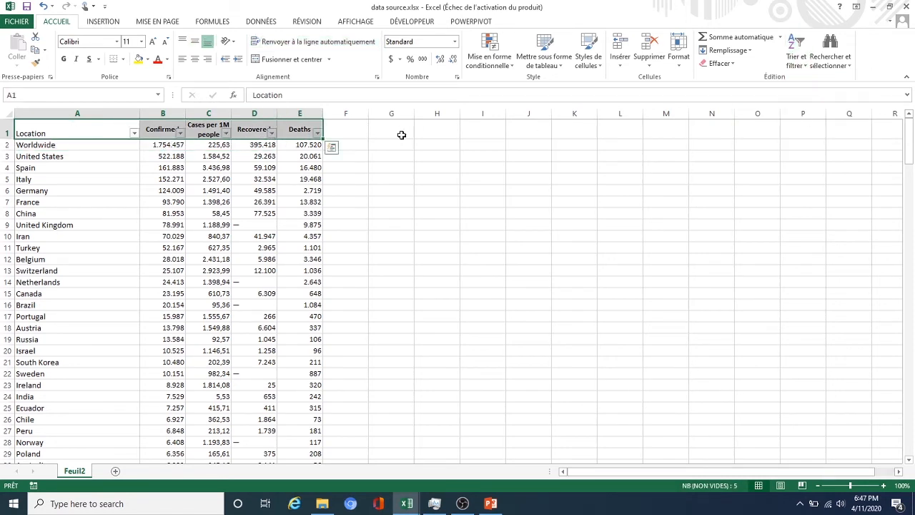
Step: Search the Location column's filter list for "cote" and clear the search text
click(135, 134)
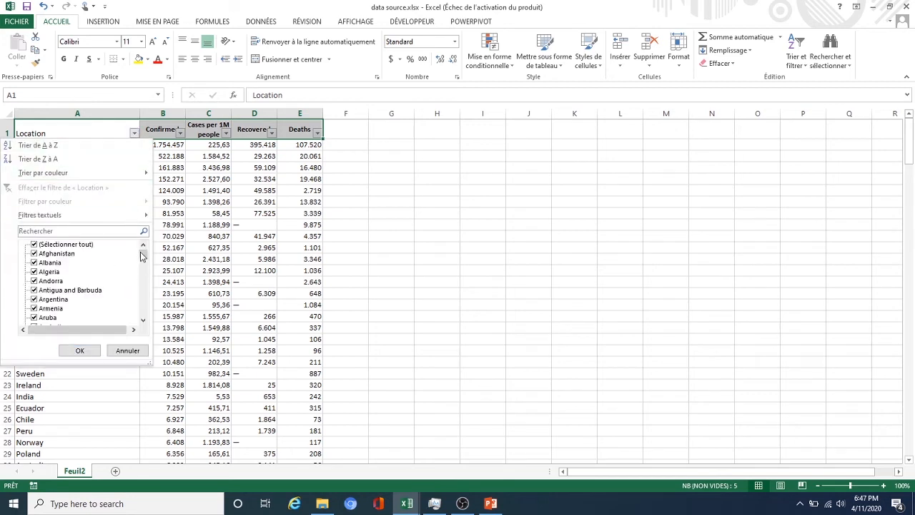
drag(142, 256, 119, 232)
click(123, 232)
text(cote)
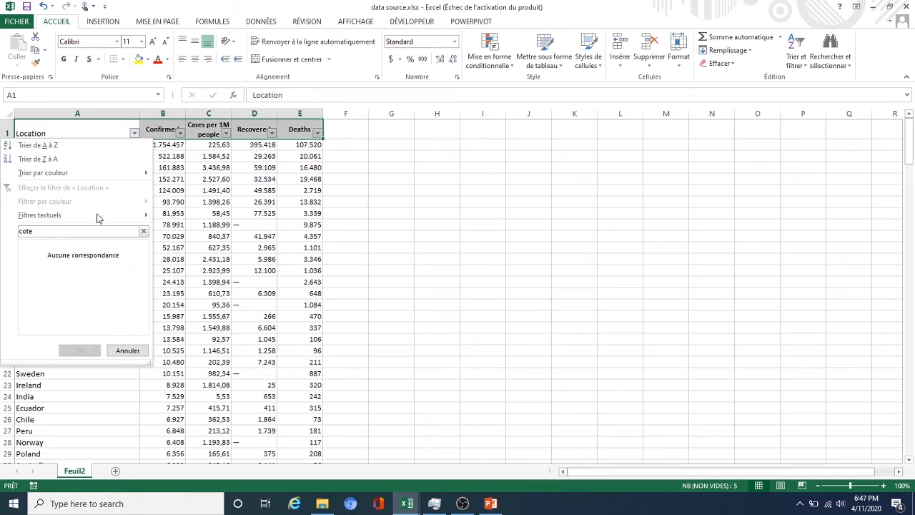
key(BackSpace)
key(BackSpace)
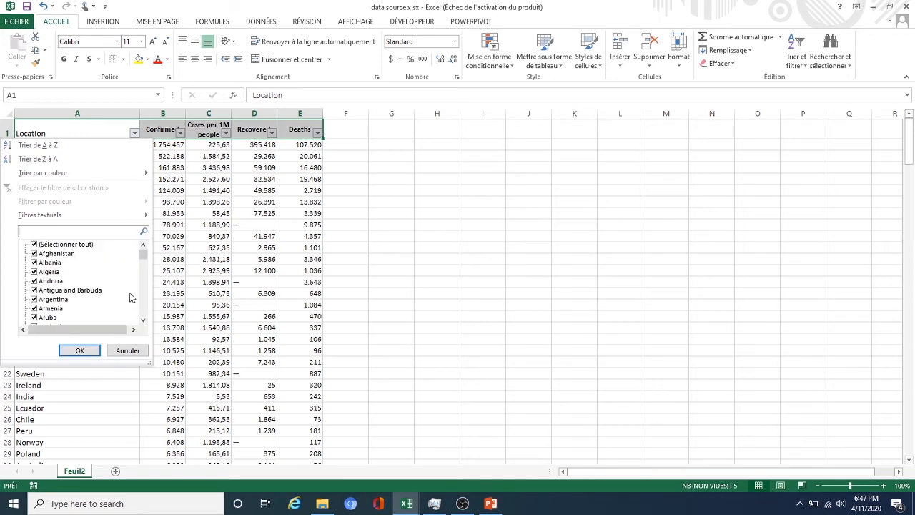
Step: Search the Location column's filter list for "ivoire" and filter the table to Côte d'Ivoire
drag(141, 256, 141, 265)
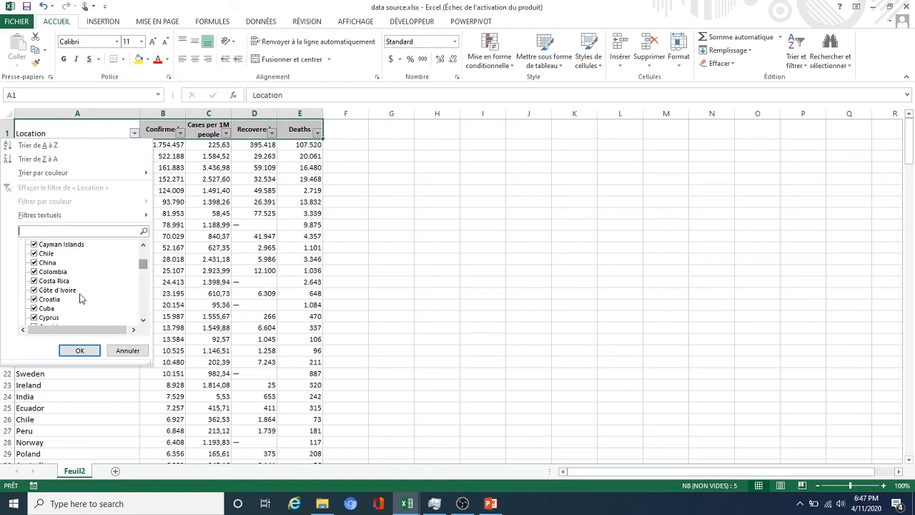
scroll(109, 275, up, 12)
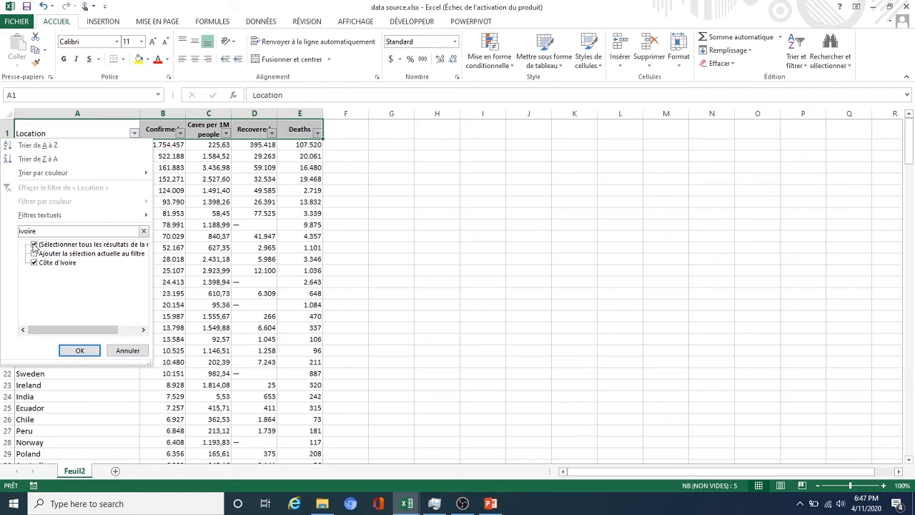
click(78, 350)
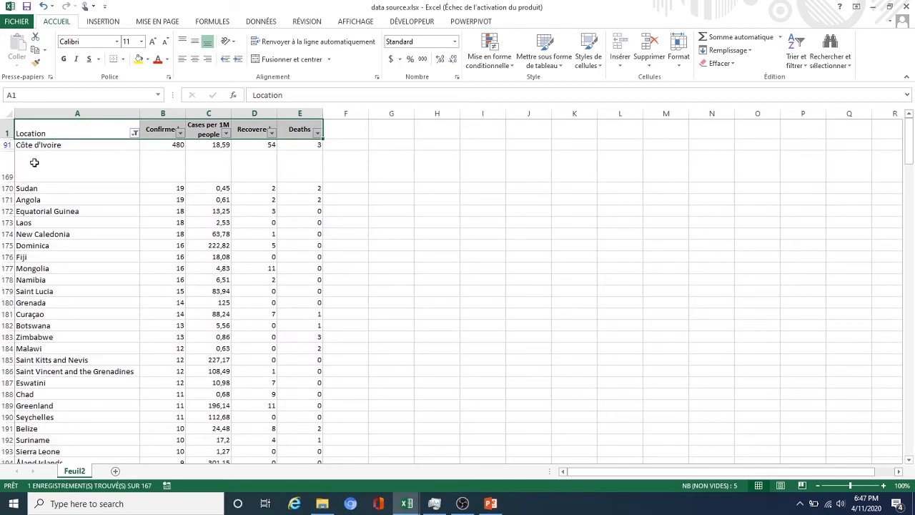
Step: Highlight the Côte d'Ivoire row, the empty row 169 and the rows below it, then check the Location filter list without changing it
click(6, 145)
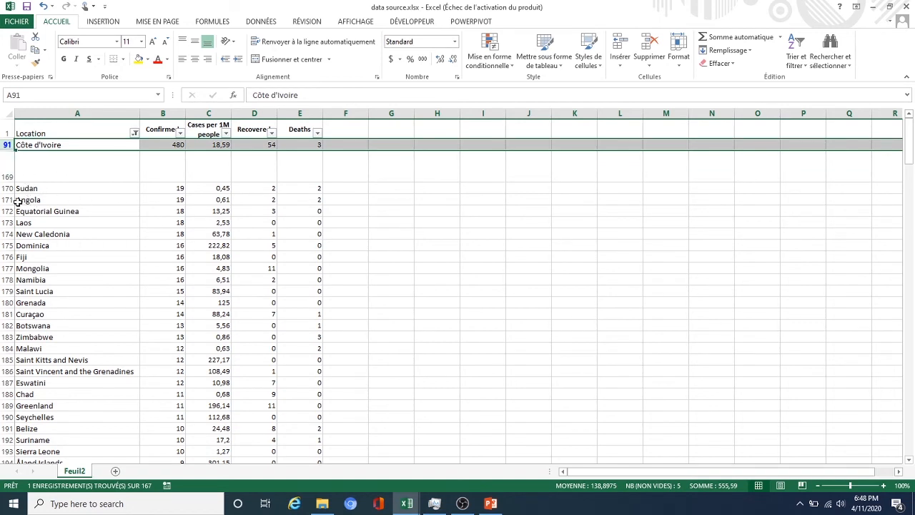
click(7, 166)
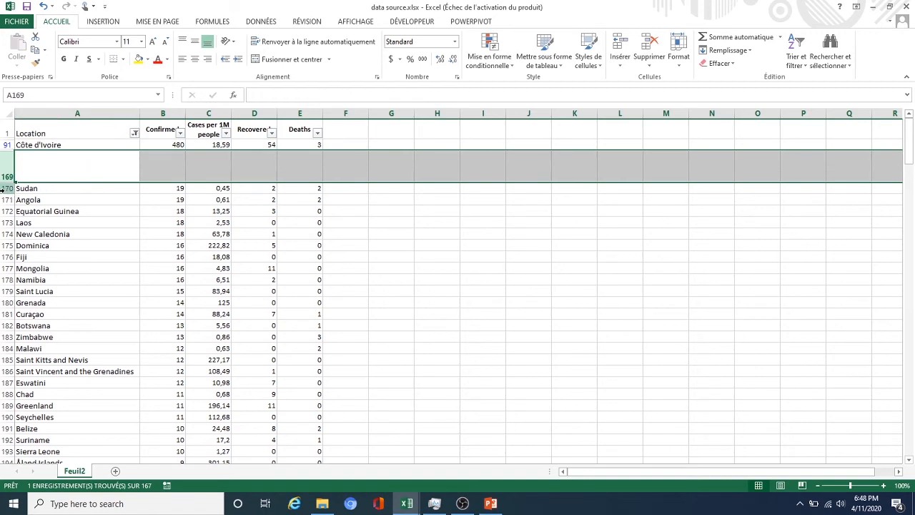
drag(7, 188, 103, 300)
scroll(55, 298, down, 2)
scroll(55, 298, up, 11)
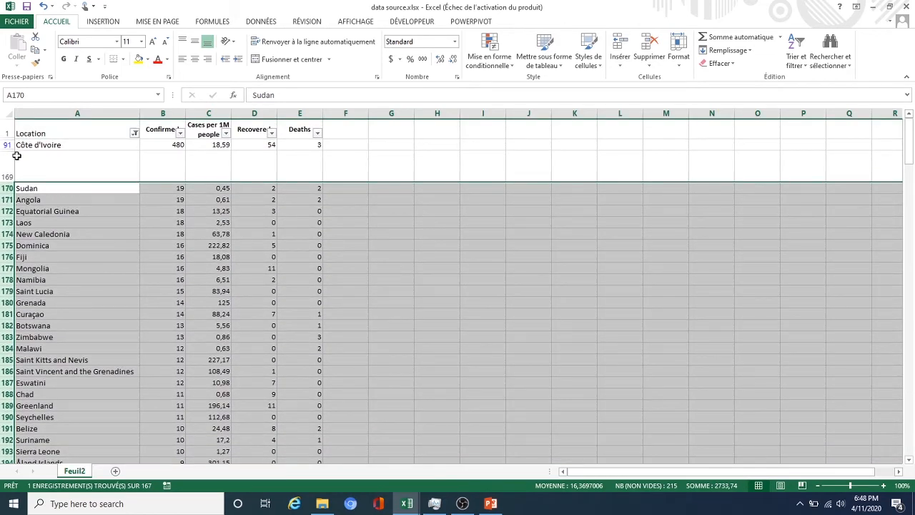
click(134, 133)
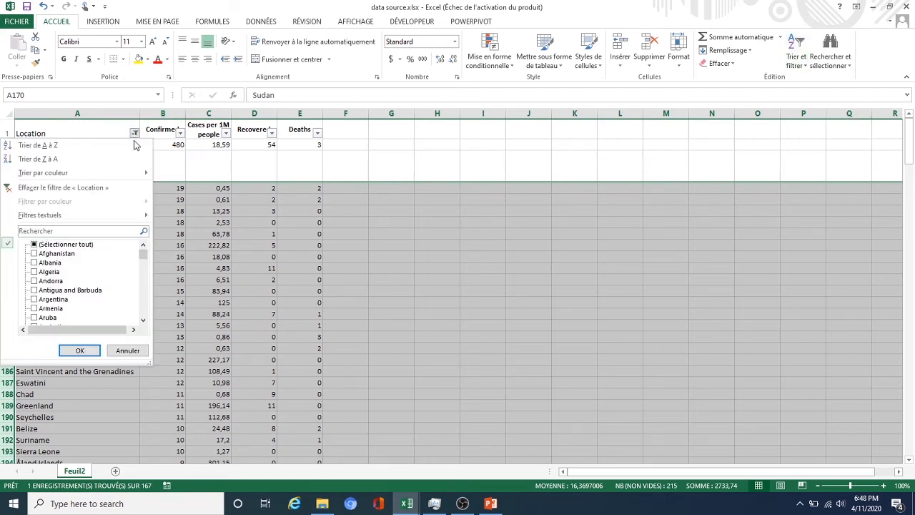
click(126, 350)
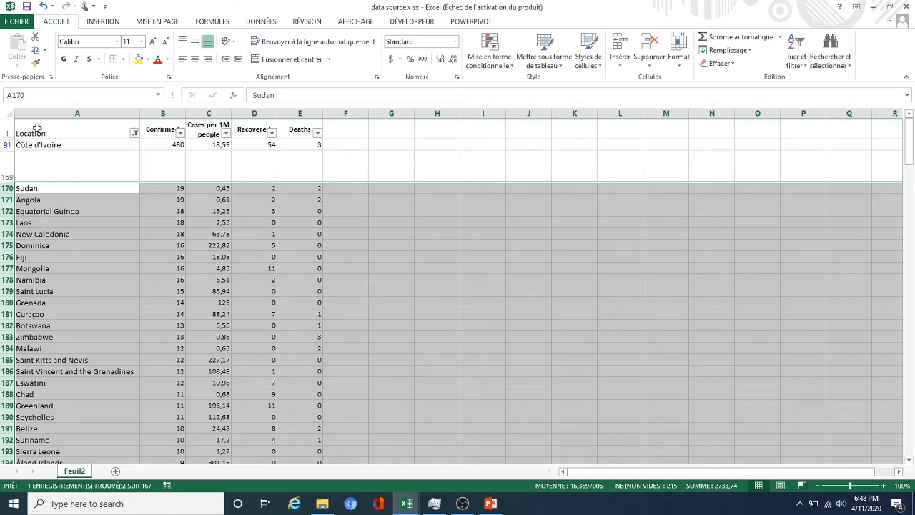
Step: Select the whole header row 1 and remove the filters from the table
click(7, 133)
click(795, 60)
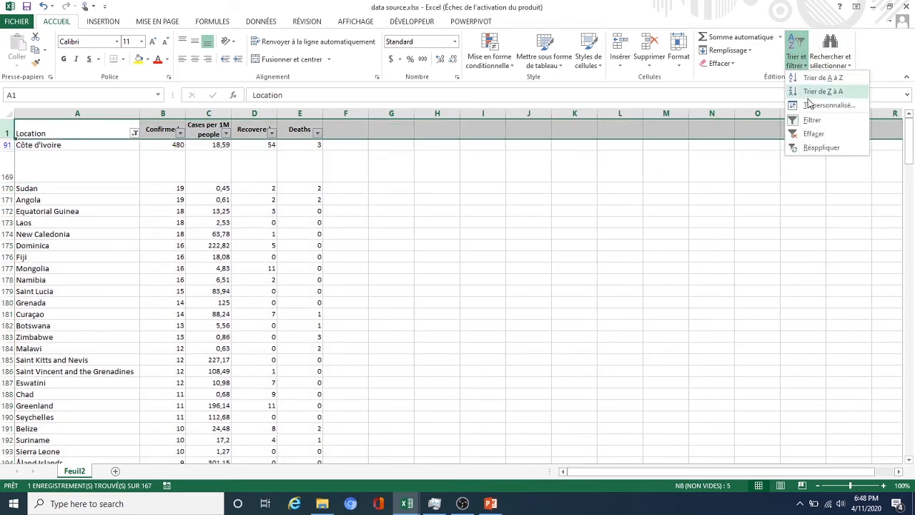
click(812, 118)
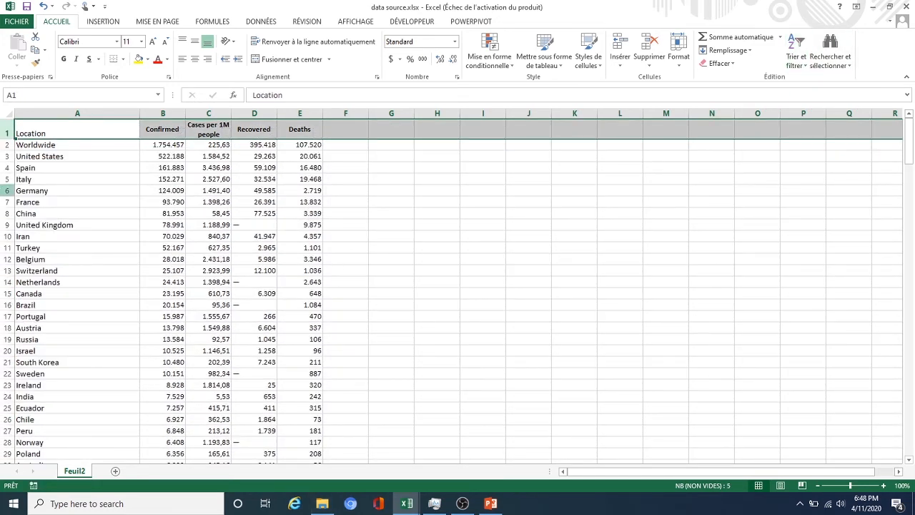
Step: Select the entire columns A to E and turn filtering on for them
click(63, 115)
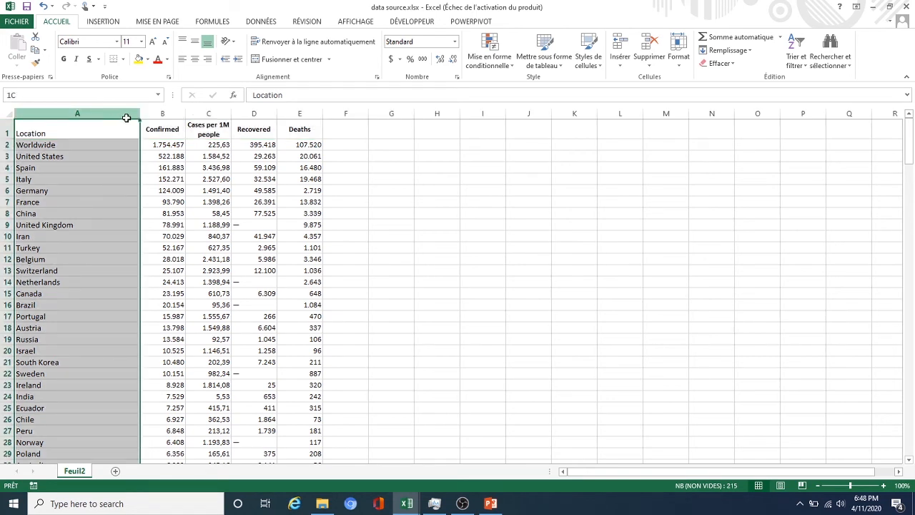
click(112, 167)
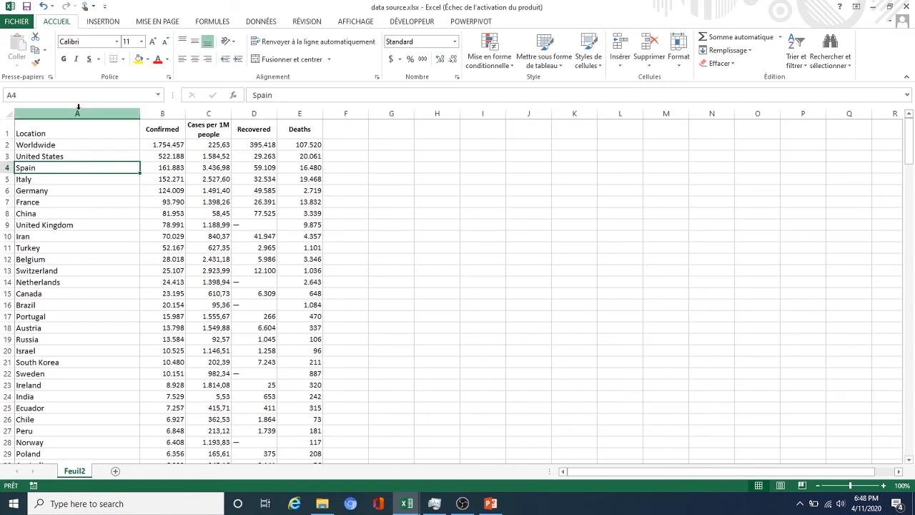
drag(77, 112, 299, 113)
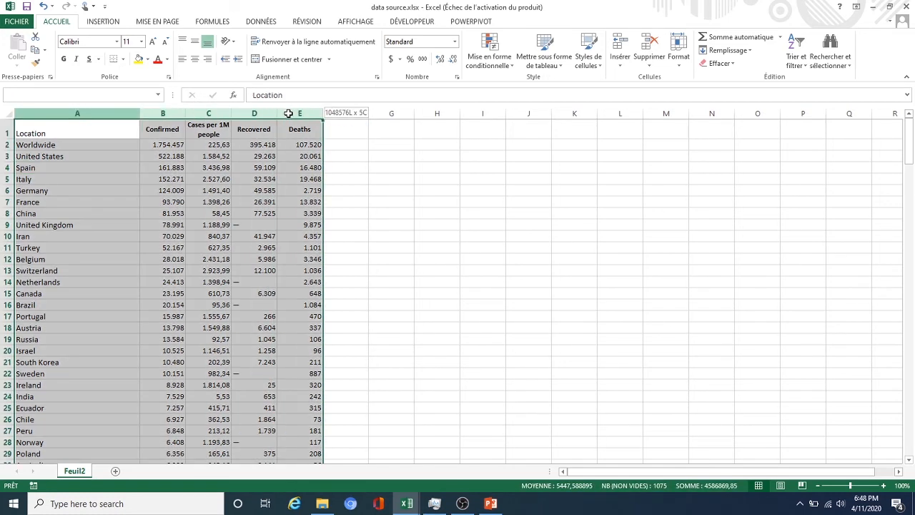
drag(910, 161, 910, 125)
click(812, 63)
click(806, 63)
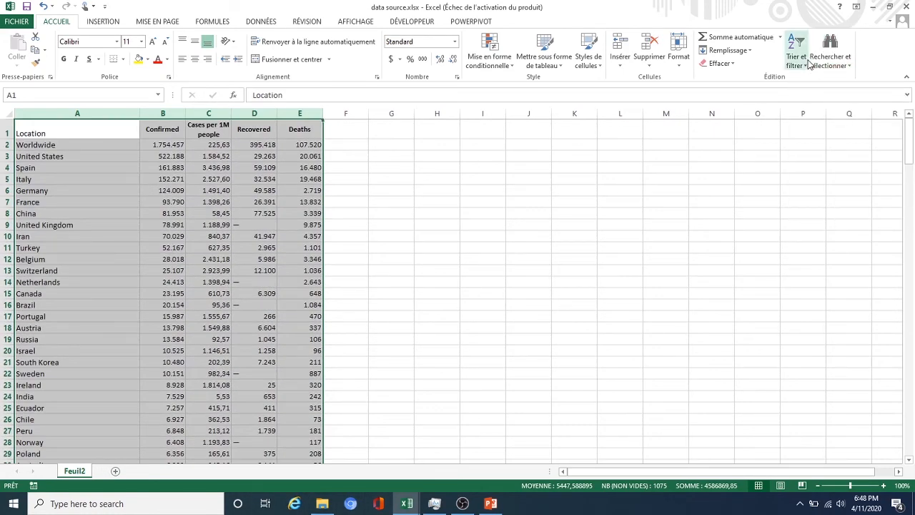
click(803, 61)
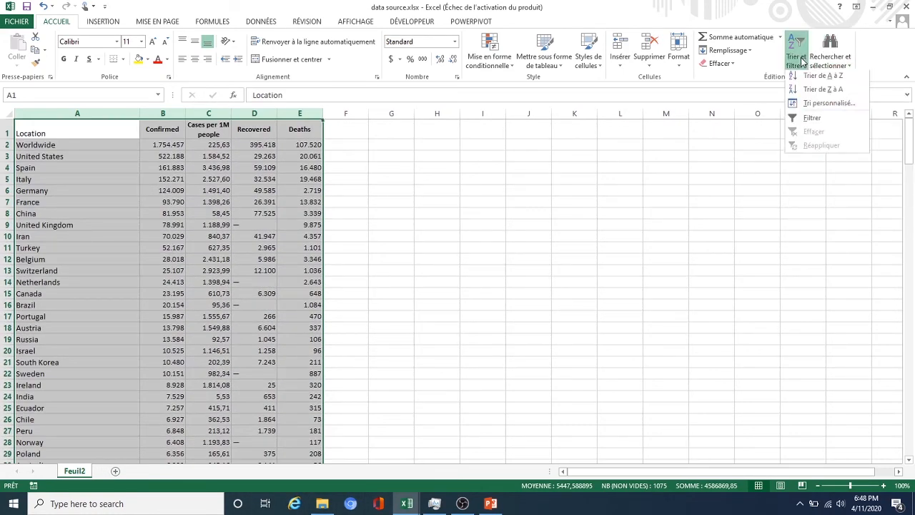
click(808, 122)
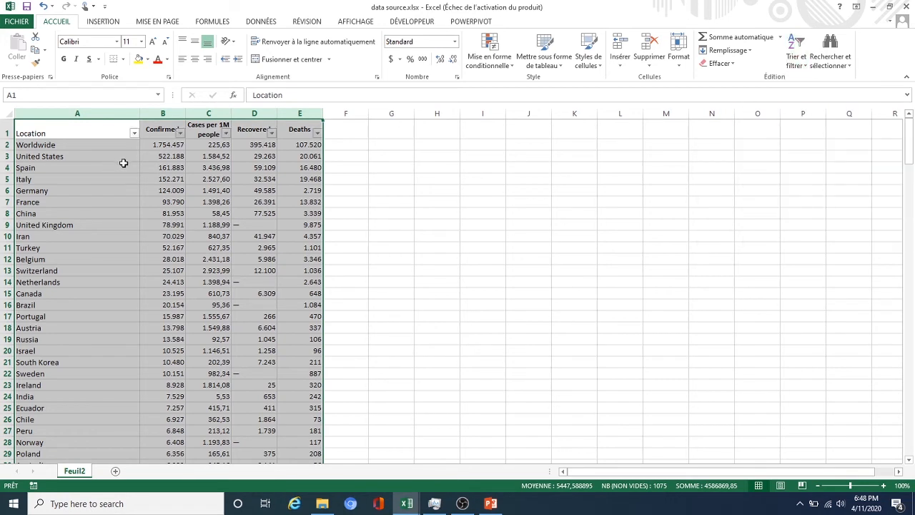
Step: Filter the Location column to show only the blank entries (Vides)
click(122, 166)
click(133, 135)
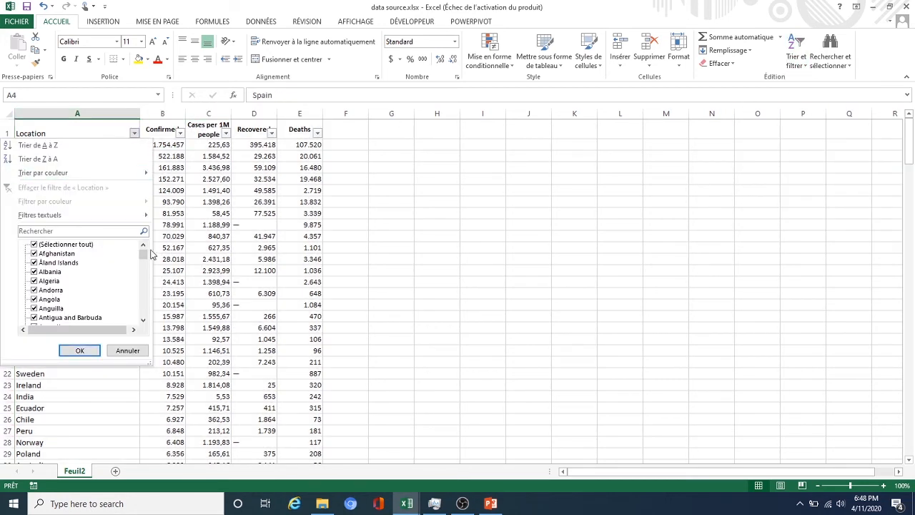
drag(145, 256, 142, 314)
click(79, 247)
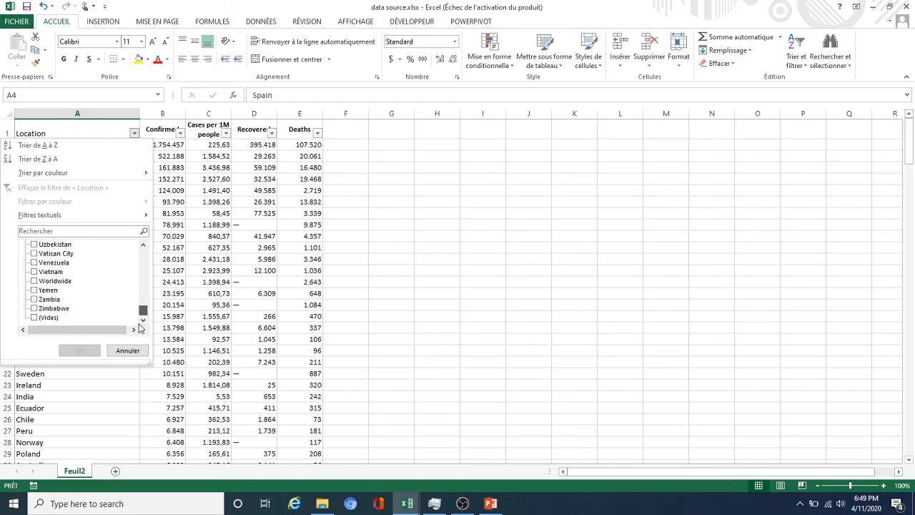
click(49, 319)
click(79, 350)
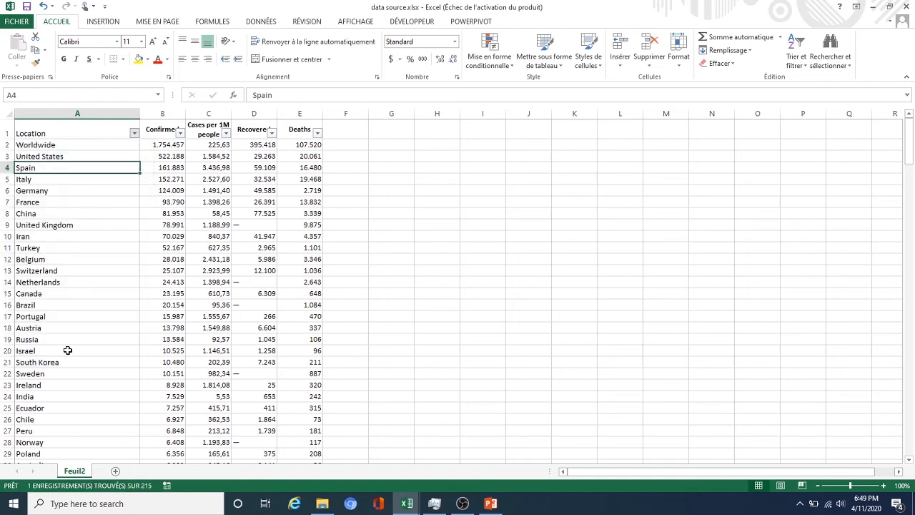
Step: Highlight the empty row 169 and its Location and Confirmed cells
click(4, 165)
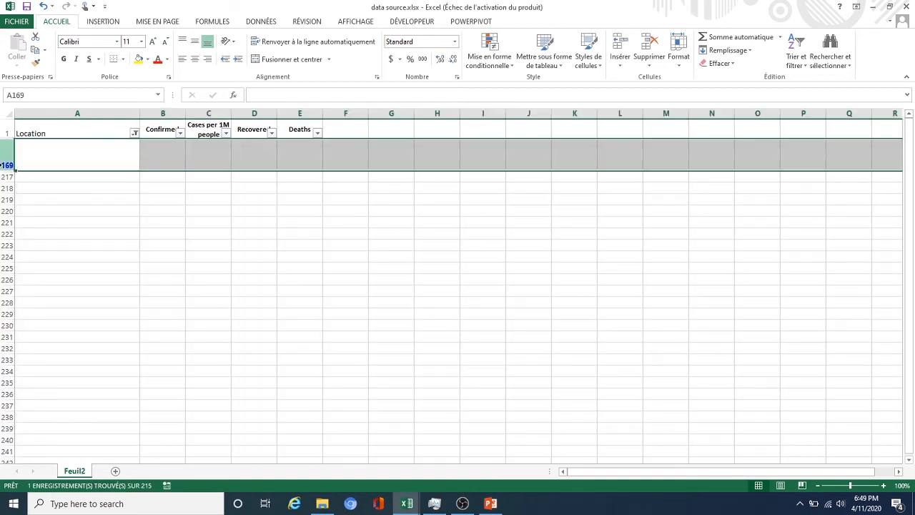
click(111, 153)
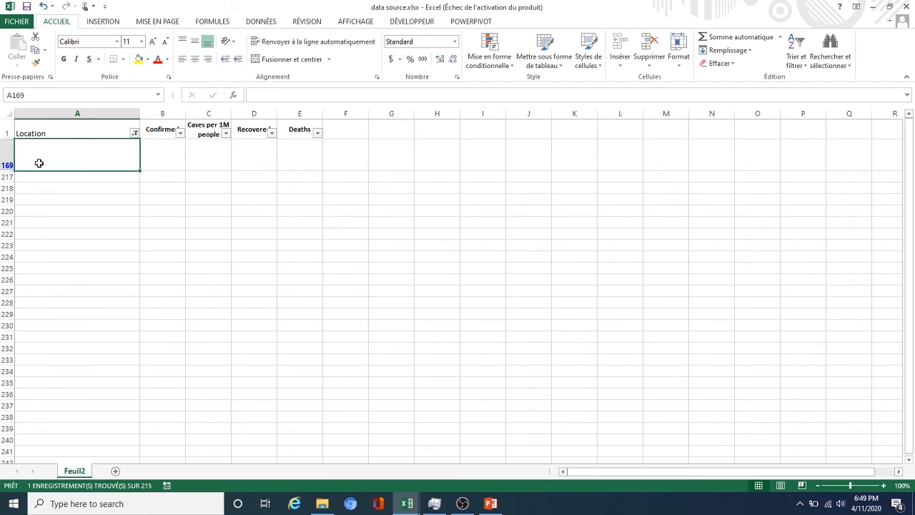
click(157, 157)
click(111, 150)
Step: Use the search in the Location filter to show only Côte d'Ivoire, and select that record's Recovered cell
click(134, 133)
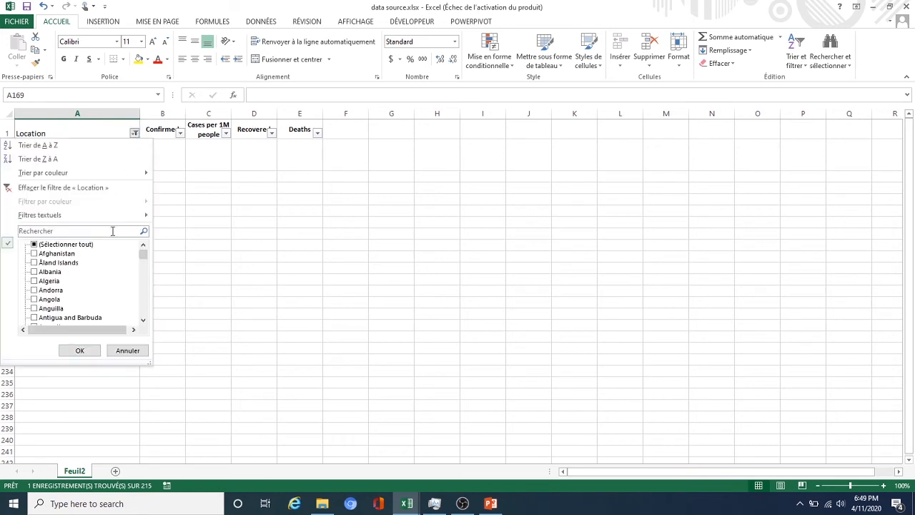
click(43, 229)
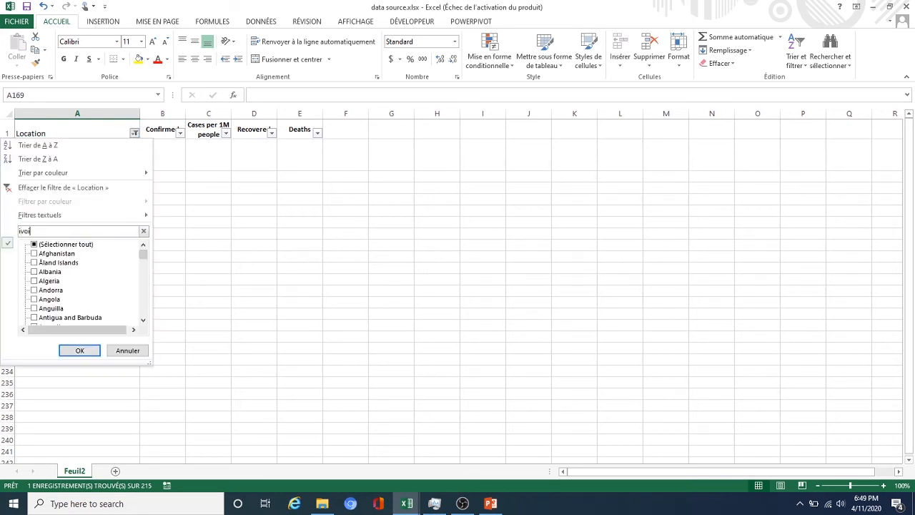
click(71, 349)
click(9, 145)
click(235, 146)
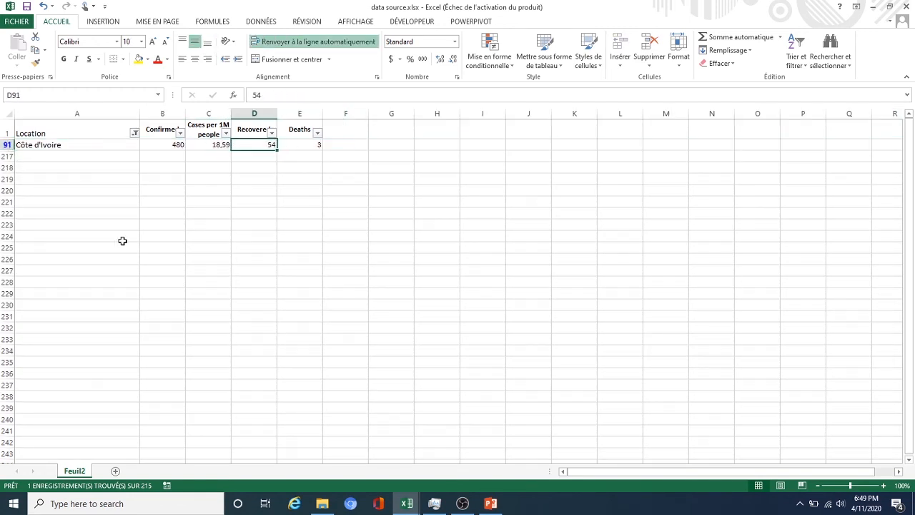
Step: Check the rows beneath the filtered Côte d'Ivoire record and clear the filter from the Location column
scroll(122, 241, down, 4)
scroll(56, 303, up, 4)
click(134, 134)
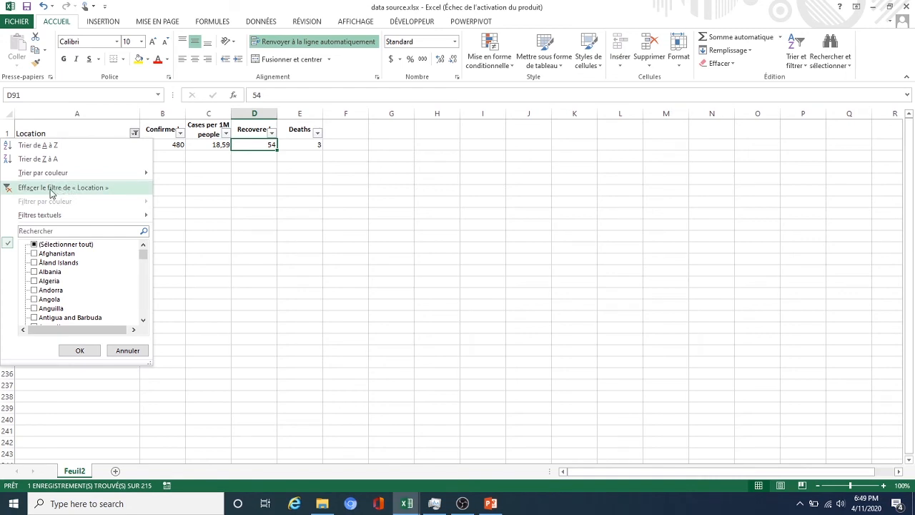
click(44, 192)
Step: Sort the table by Location from A to Z and highlight the last record in row 215
click(133, 135)
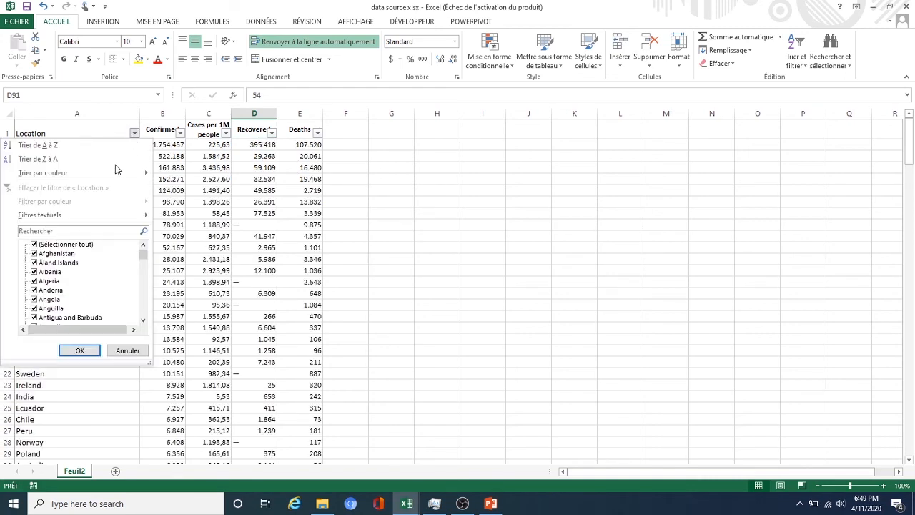
click(31, 145)
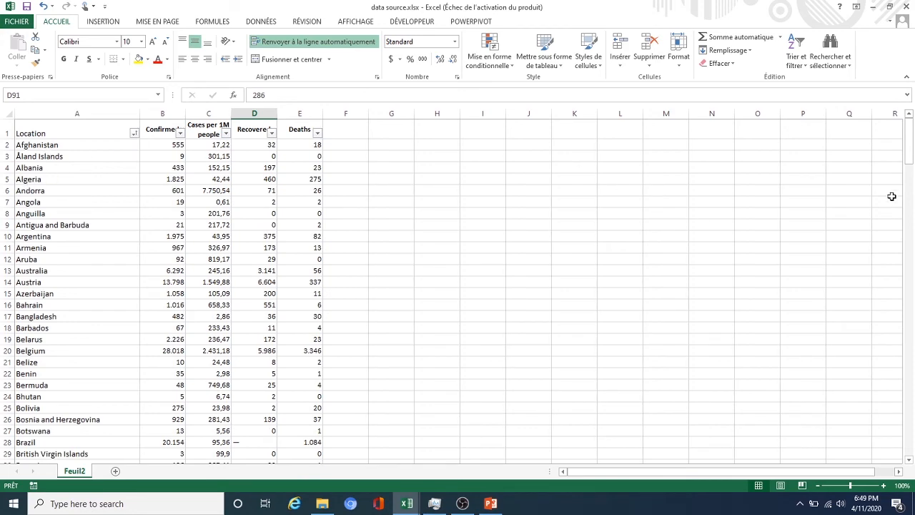
drag(909, 143, 882, 441)
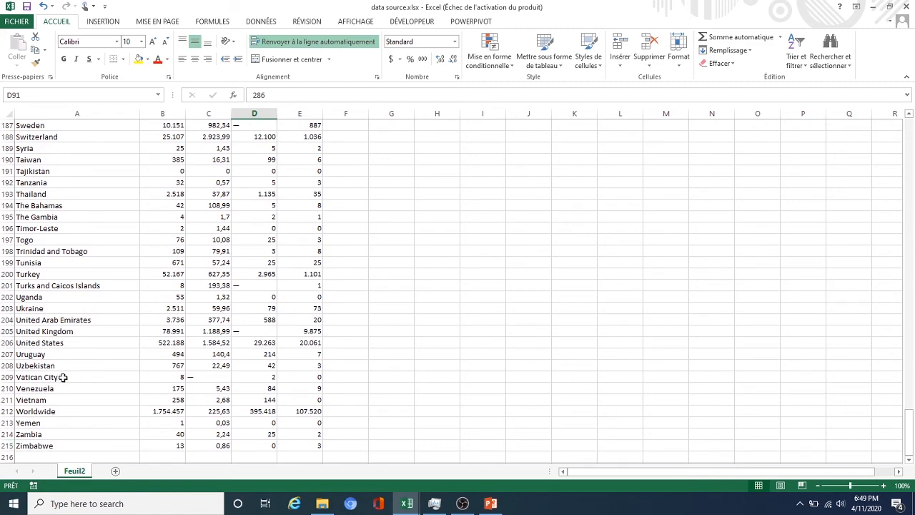
click(6, 445)
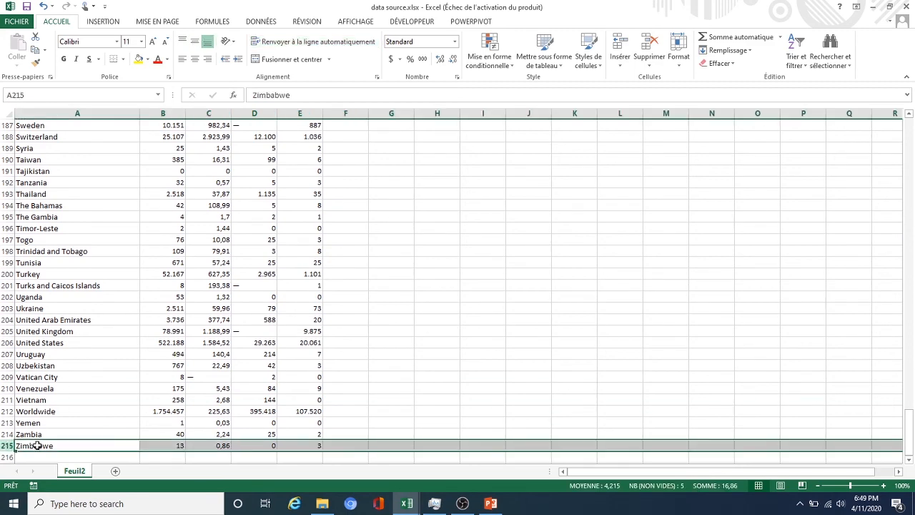
drag(911, 446, 912, 138)
Step: Sort the table by Location from Z to A
click(135, 133)
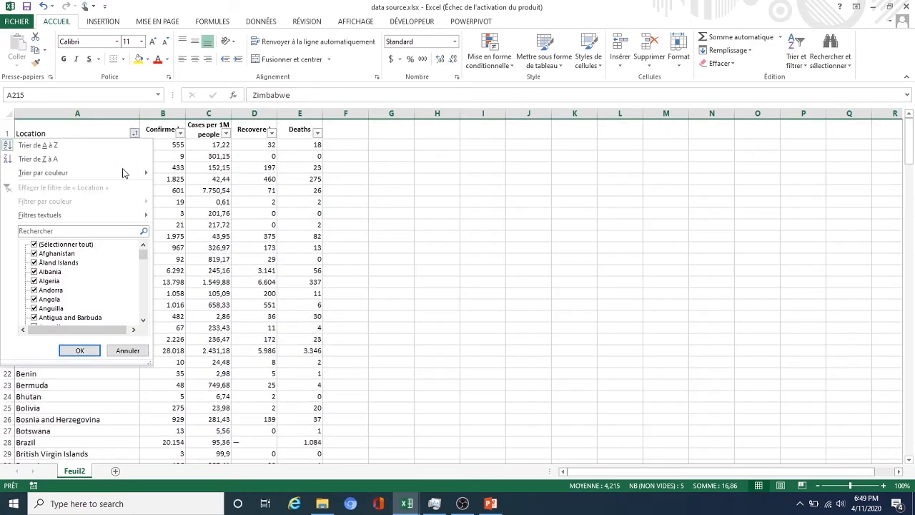
click(43, 159)
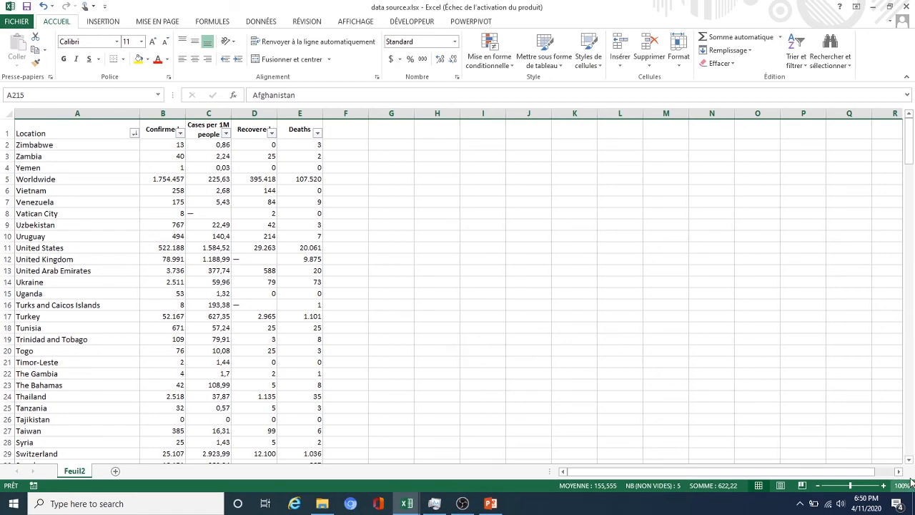
mouse_move(909, 158)
mouse_down()
mouse_move(909, 464)
mouse_move(910, 140)
mouse_up()
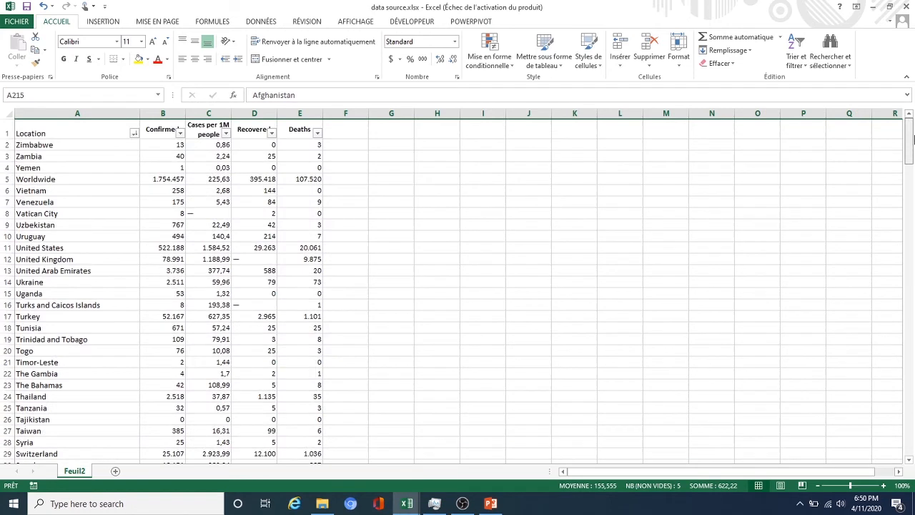
click(133, 133)
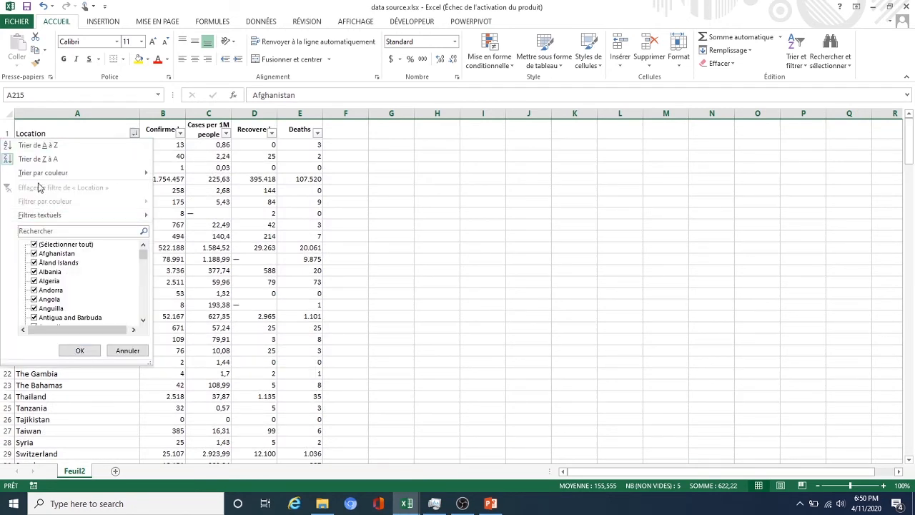
click(38, 159)
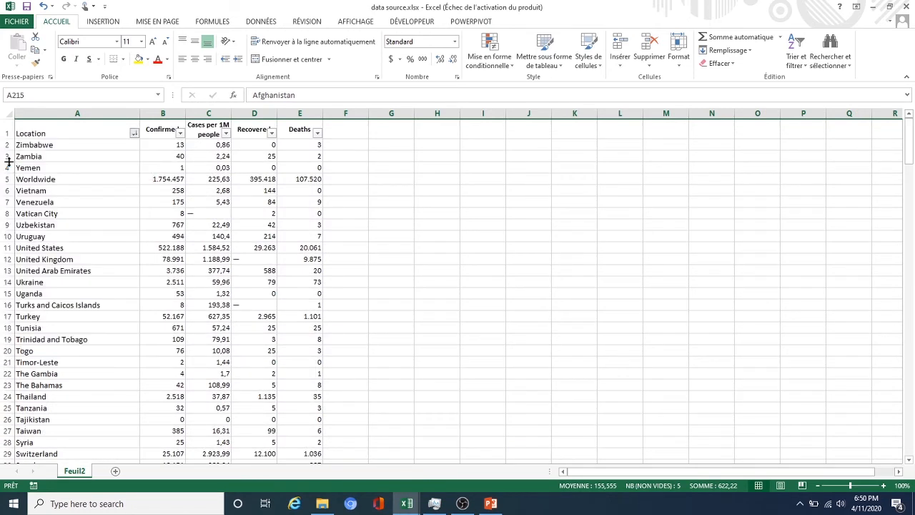
Step: Sort the table by Location from A to Z again and select cell A4
click(134, 133)
click(17, 151)
click(64, 166)
Step: Look at the sort-by-colour options available for the Location column and close them without sorting
click(134, 133)
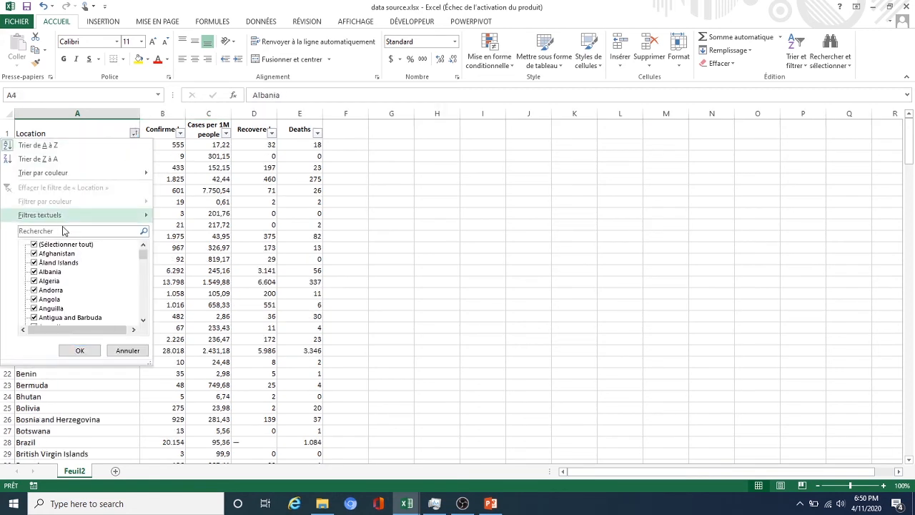
mouse_move(60, 178)
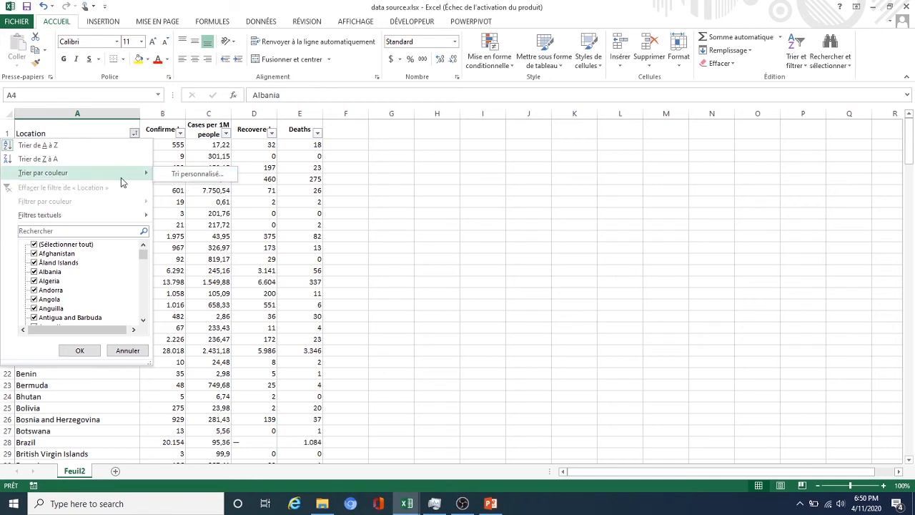
click(188, 227)
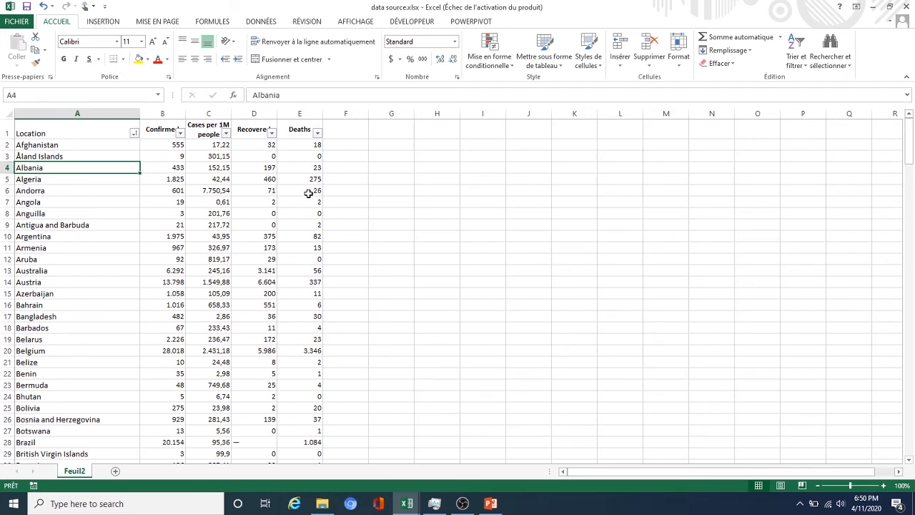
click(236, 154)
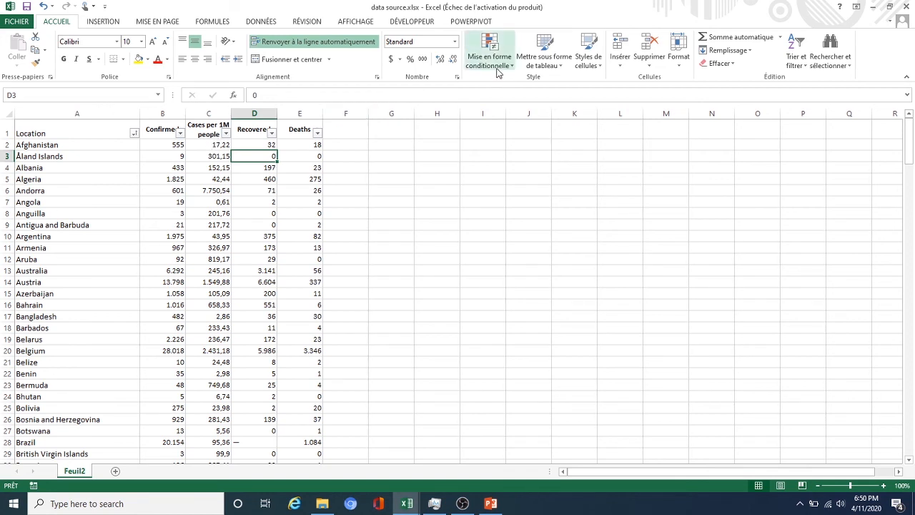
click(312, 145)
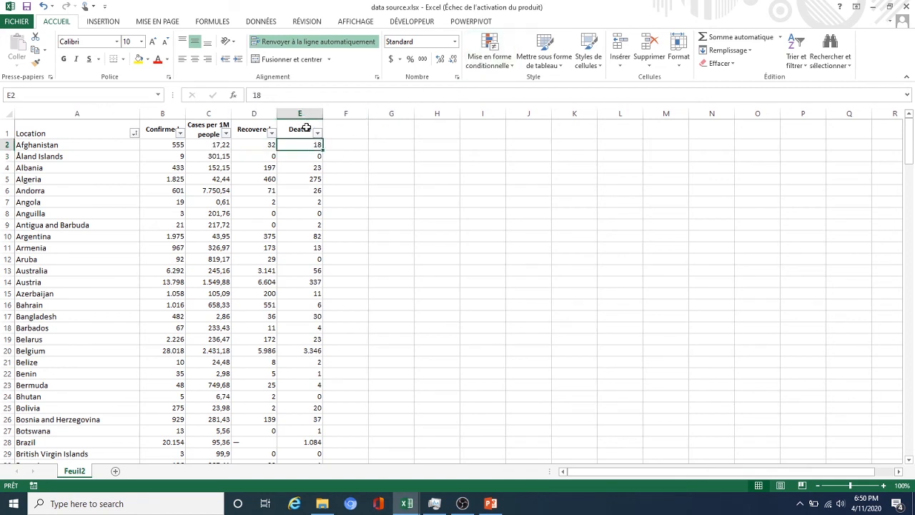
click(306, 128)
key(ctrl+shift+Down)
click(489, 57)
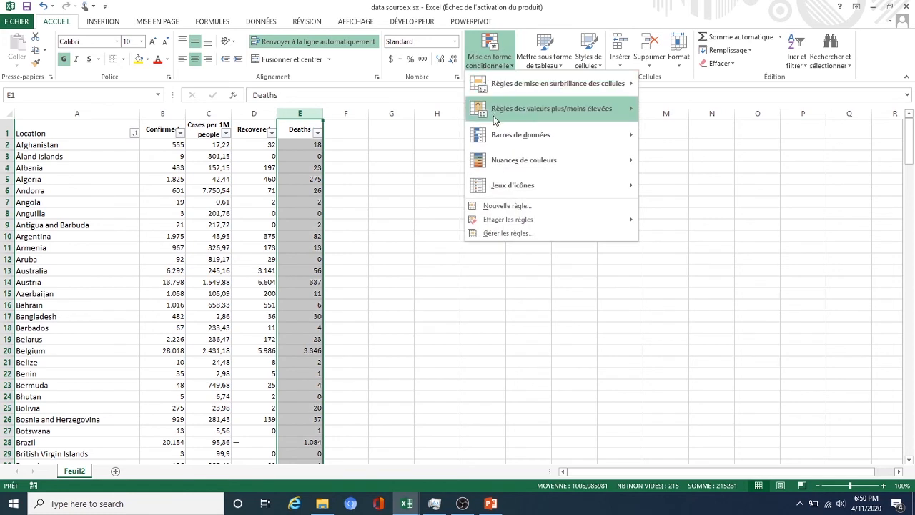
mouse_move(513, 85)
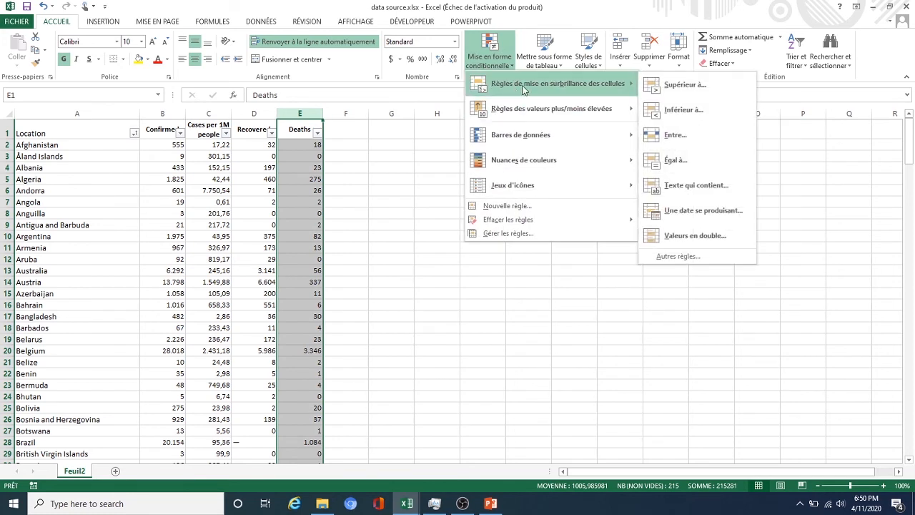
click(668, 93)
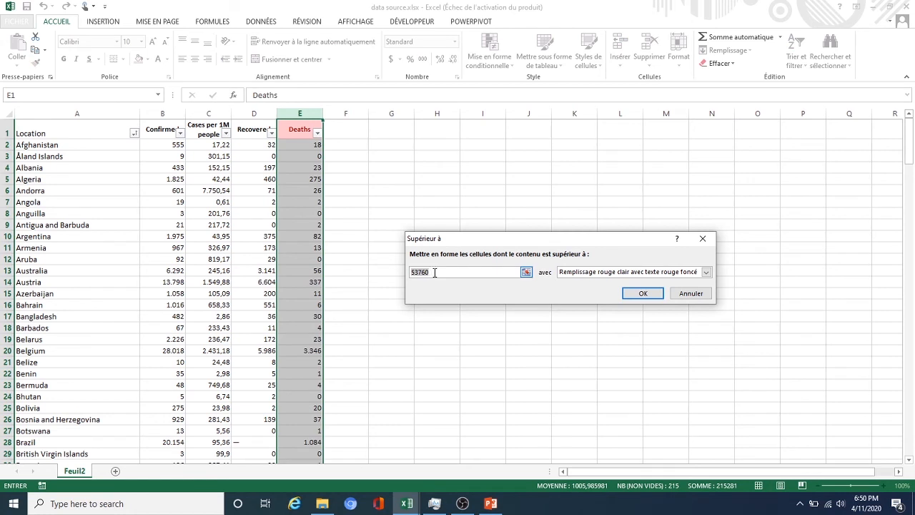
click(702, 238)
Step: Set up a Greater Than conditional formatting rule with threshold 100 on the Deaths values in E2:E215
click(309, 145)
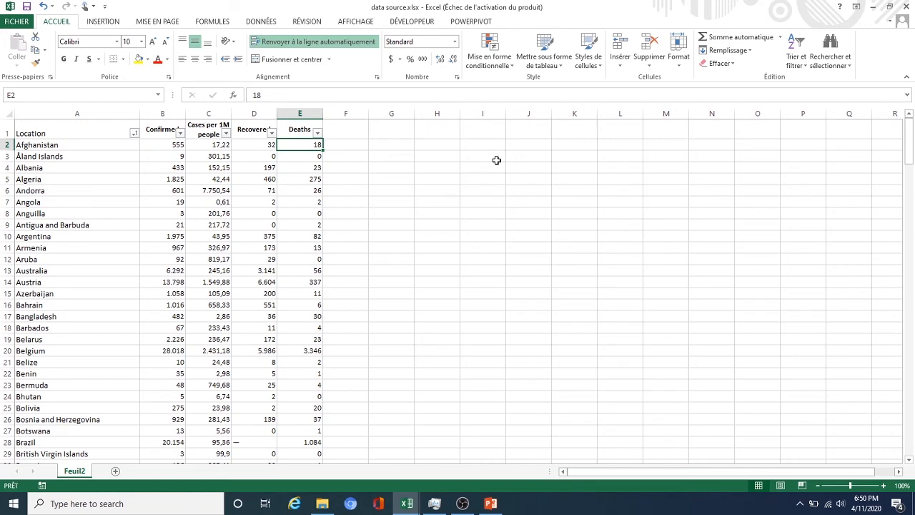
key(shift+Down)
key(shift+Down)
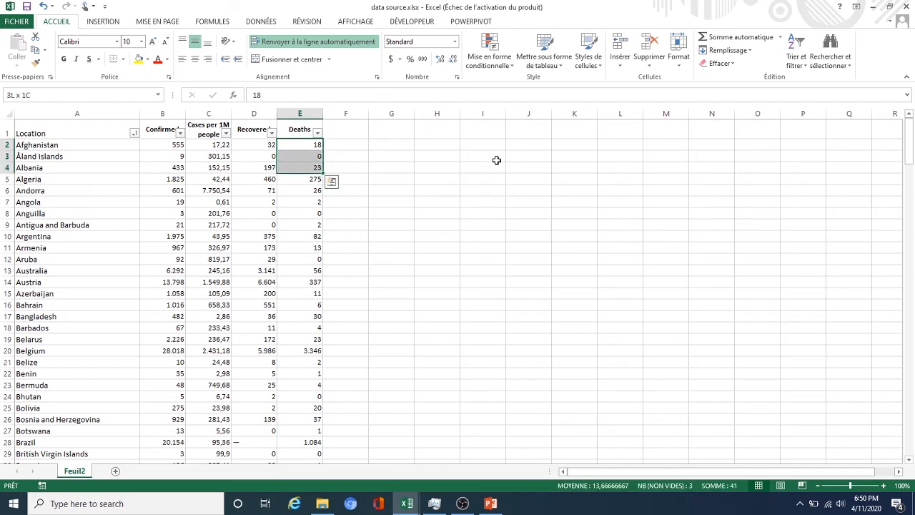
key(ctrl+shift+Down)
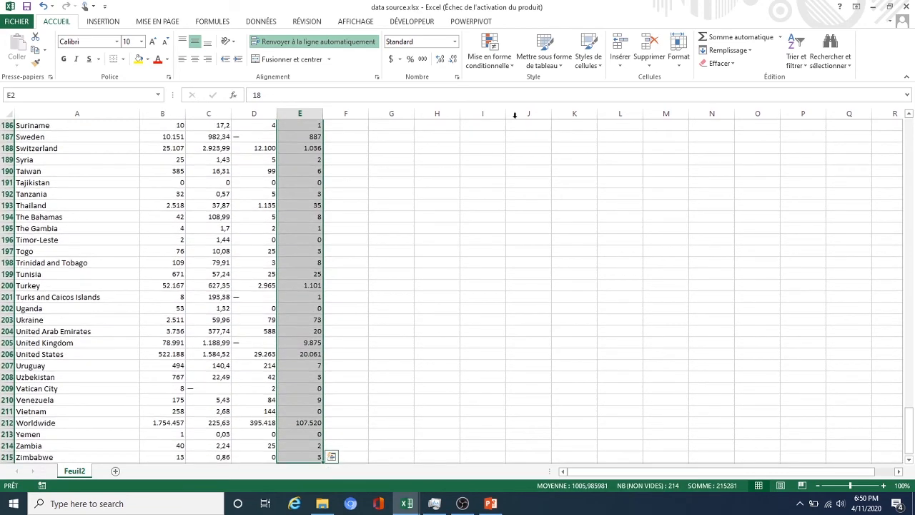
drag(905, 413, 906, 122)
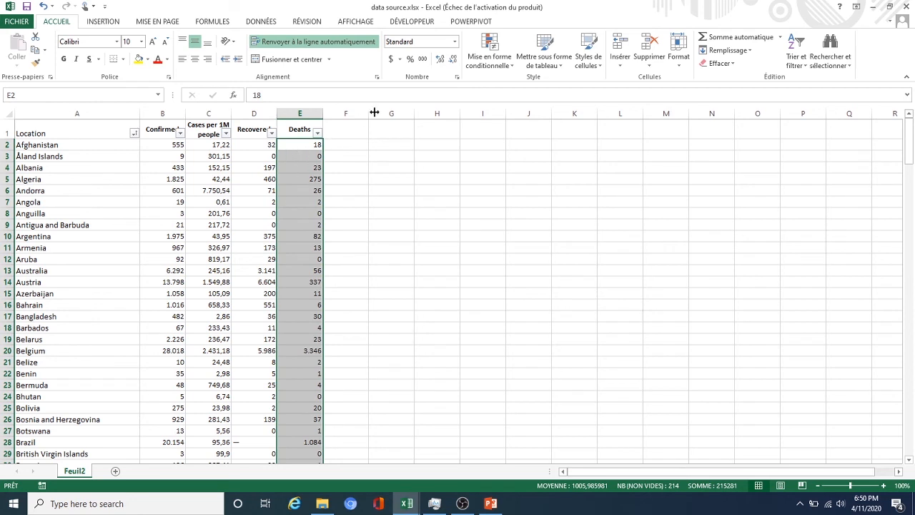
click(489, 58)
mouse_move(524, 88)
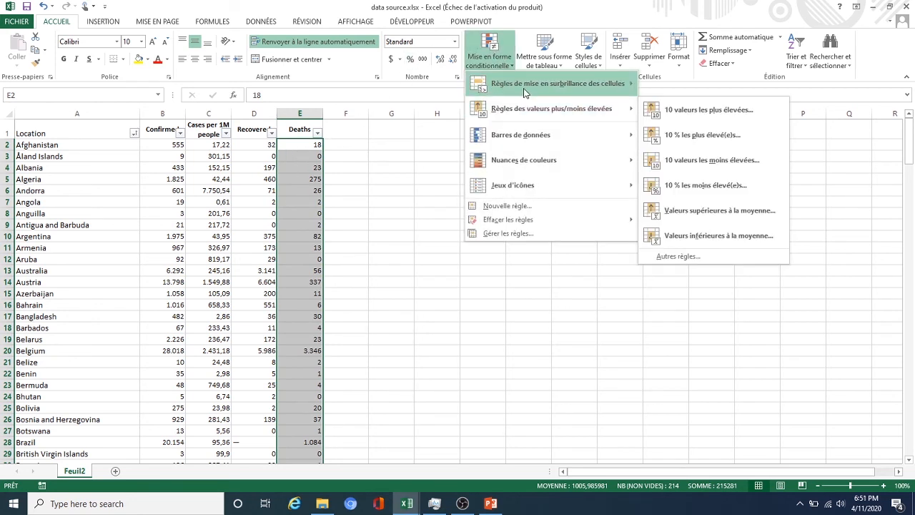
click(678, 87)
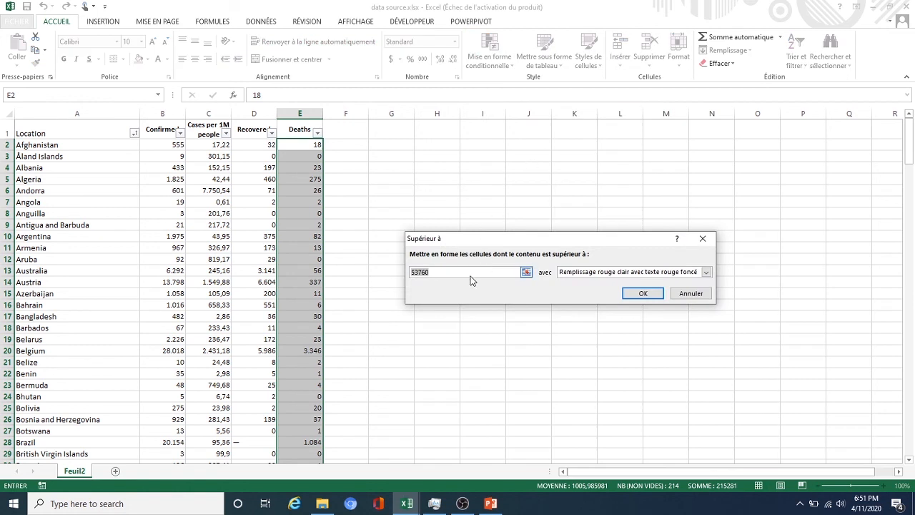
key(BackSpace)
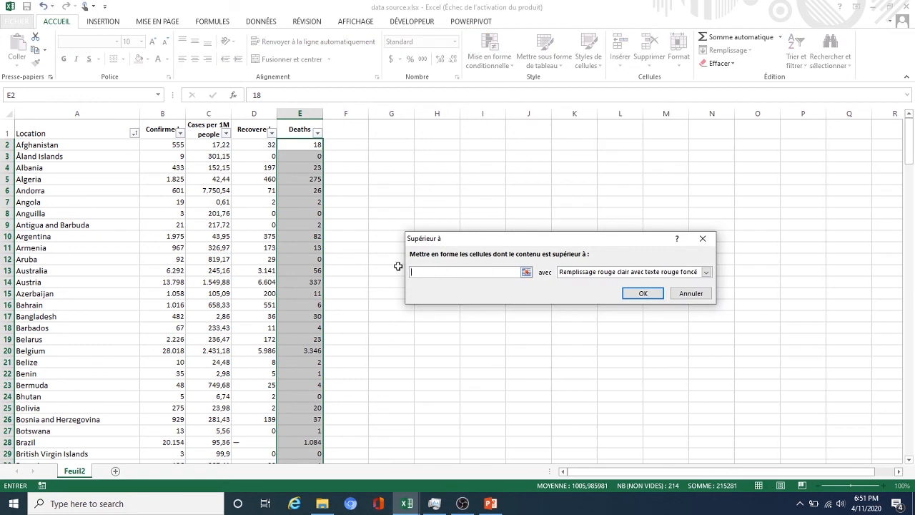
text(1)
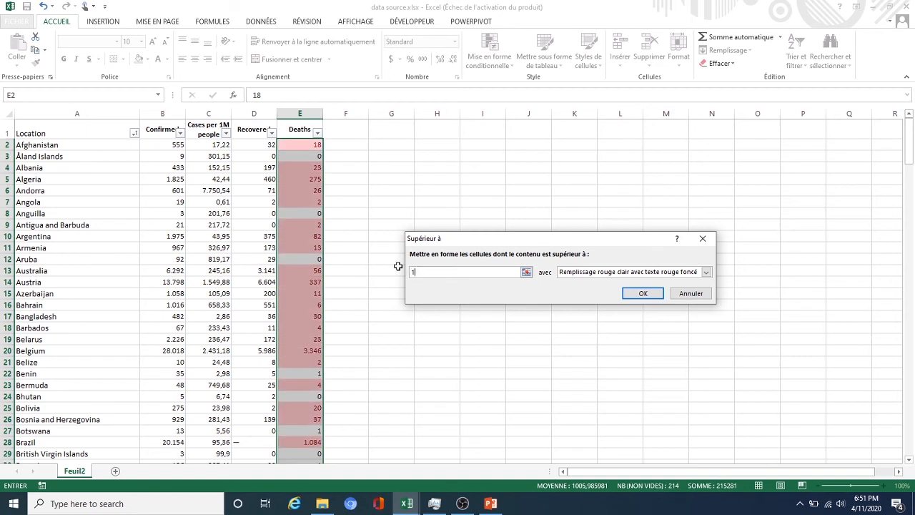
text(090)
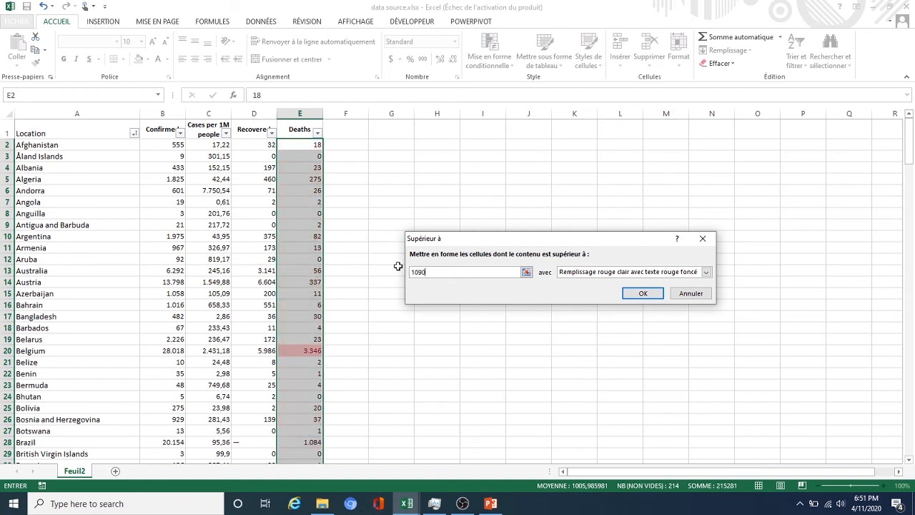
key(BackSpace)
key(BackSpace)
text(0)
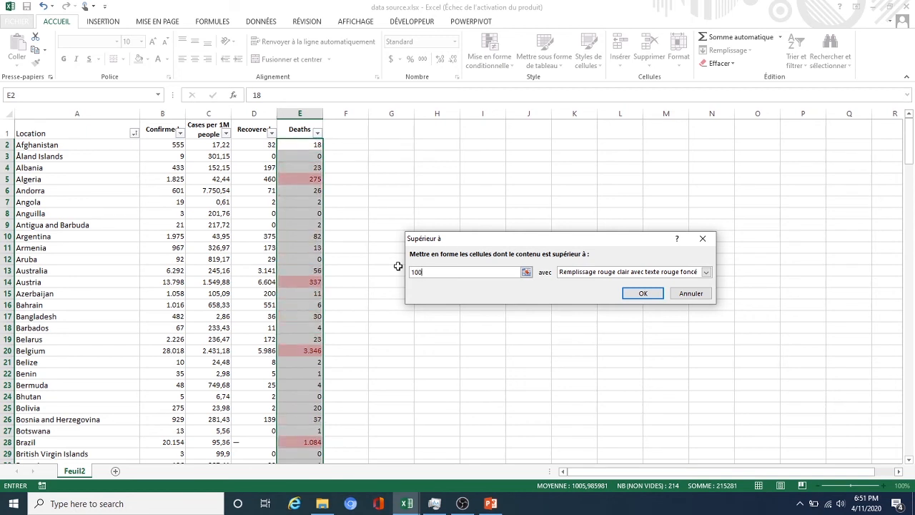
Step: Preview the red text and red border formats, and apply the rule with light red fill and dark red text
click(706, 272)
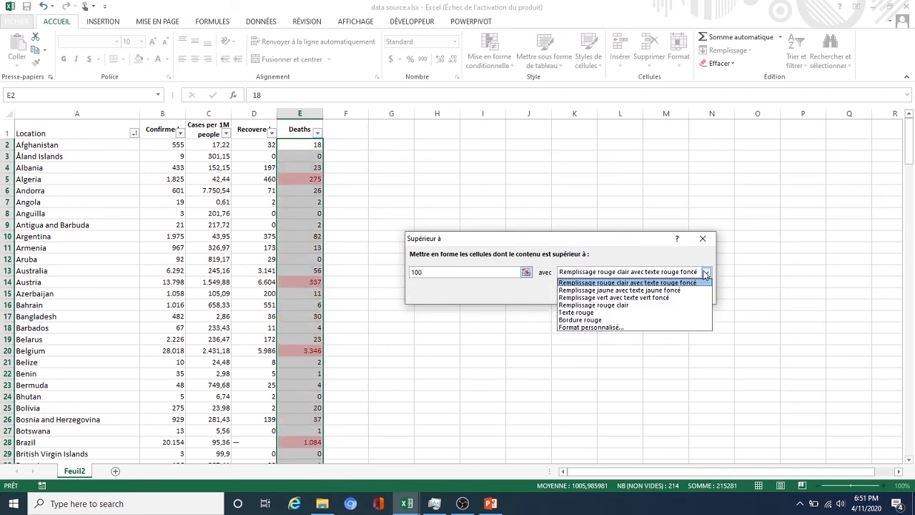
click(586, 312)
click(601, 273)
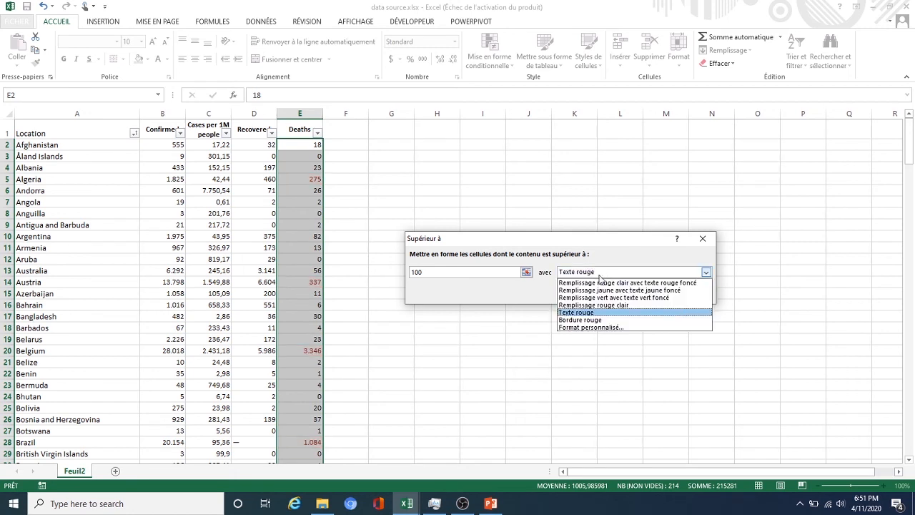
click(591, 320)
click(599, 273)
click(599, 282)
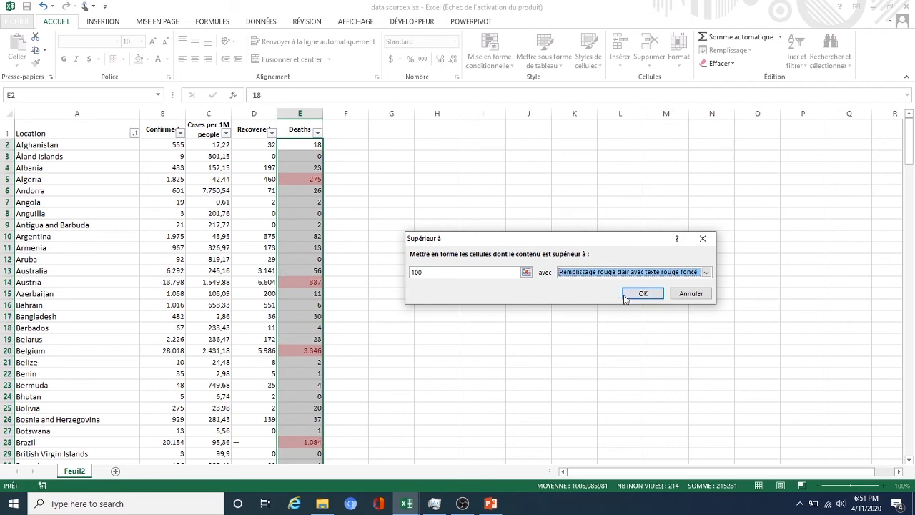
click(627, 297)
click(379, 213)
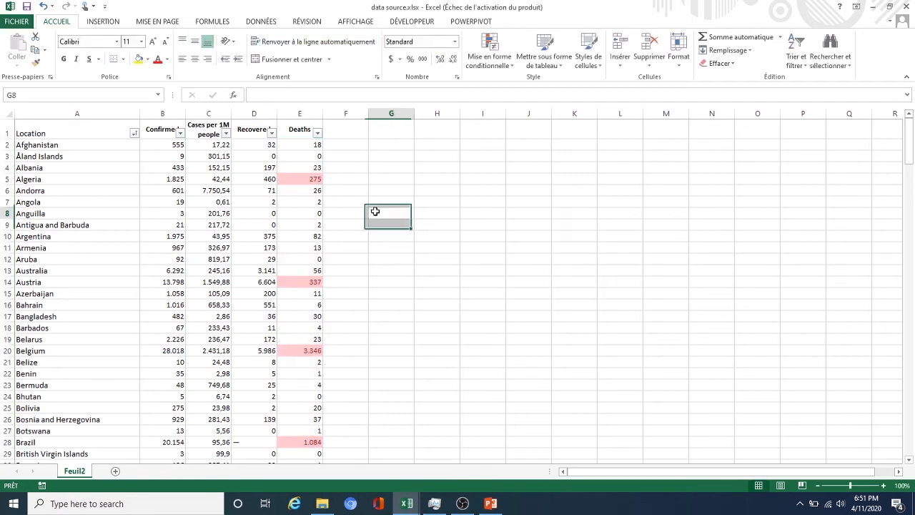
Step: Examine the highlighted Deaths values down the table, including the rows for Algeria, China and India, and return to the first rows
click(308, 183)
scroll(316, 236, down, 9)
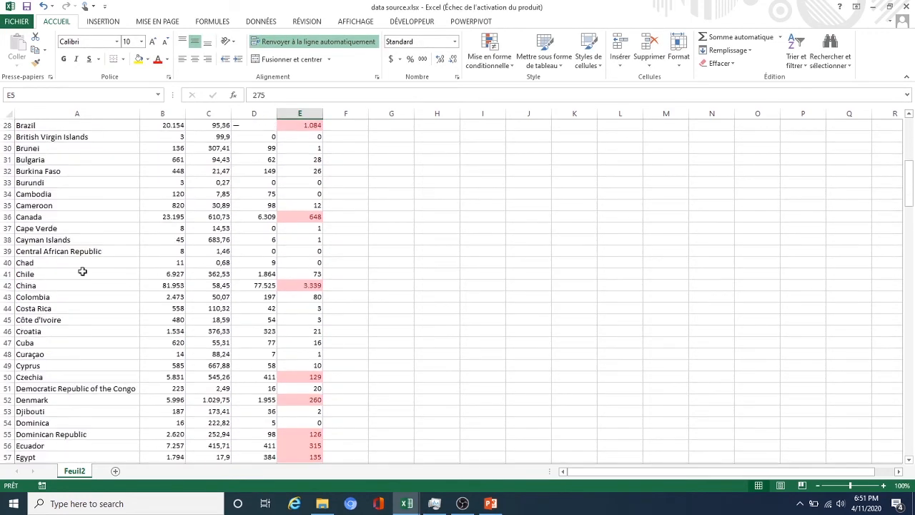
click(10, 286)
scroll(143, 286, down, 14)
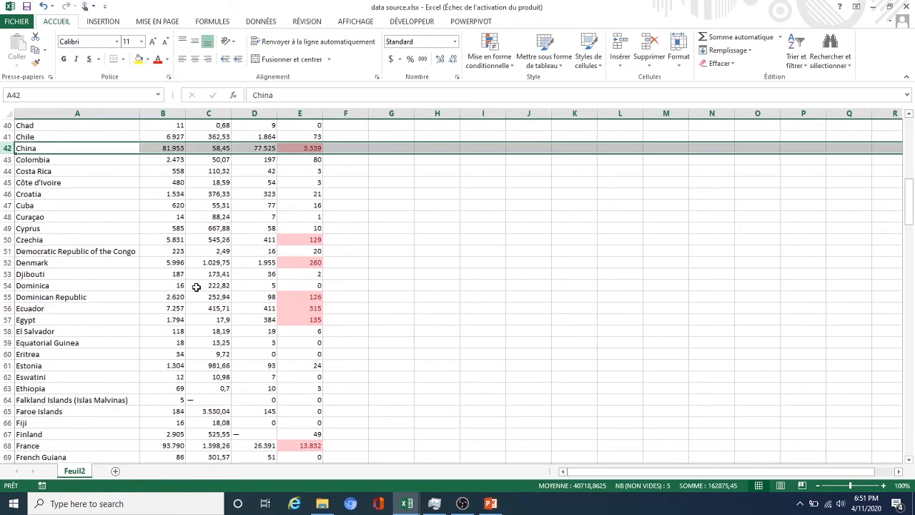
scroll(245, 285, down, 2)
click(308, 287)
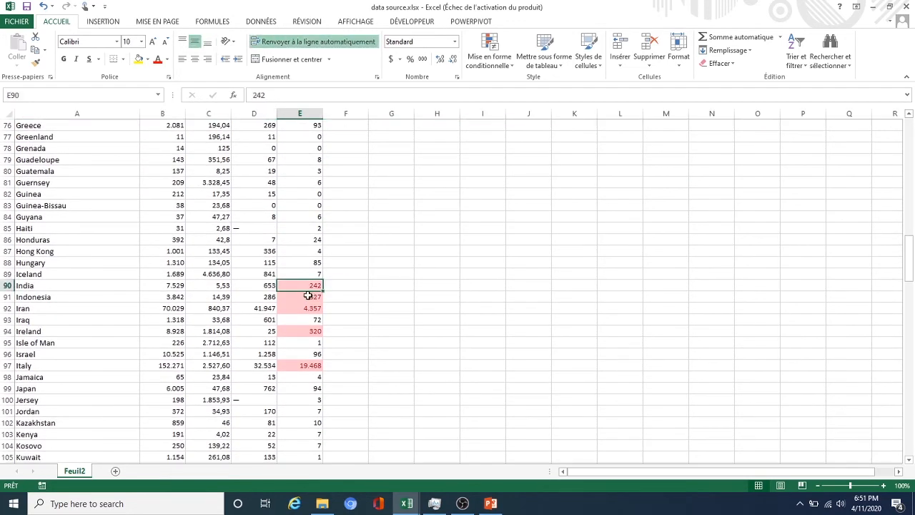
drag(907, 285, 904, 127)
scroll(358, 397, down, 2)
scroll(359, 397, down, 5)
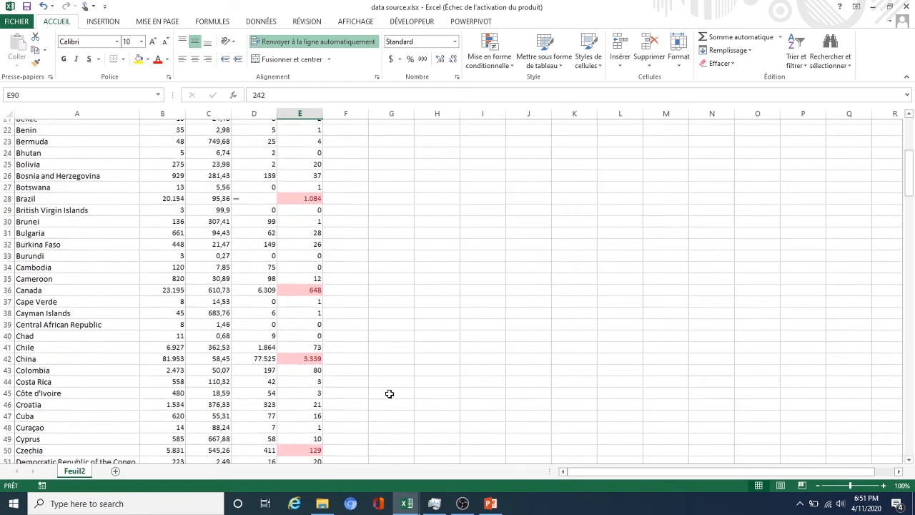
drag(908, 176, 912, 151)
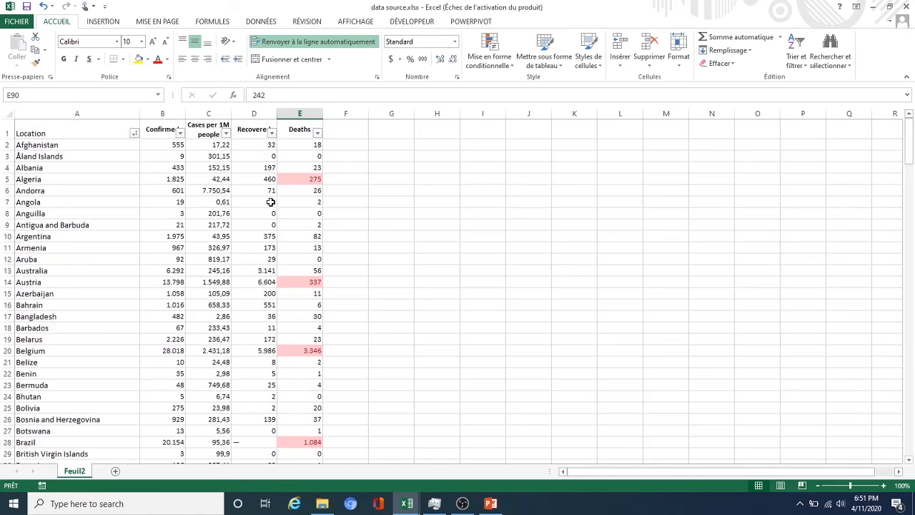
Step: Sort the table by the light red cell colour in the Deaths column and check where the highlighted rows end
click(290, 179)
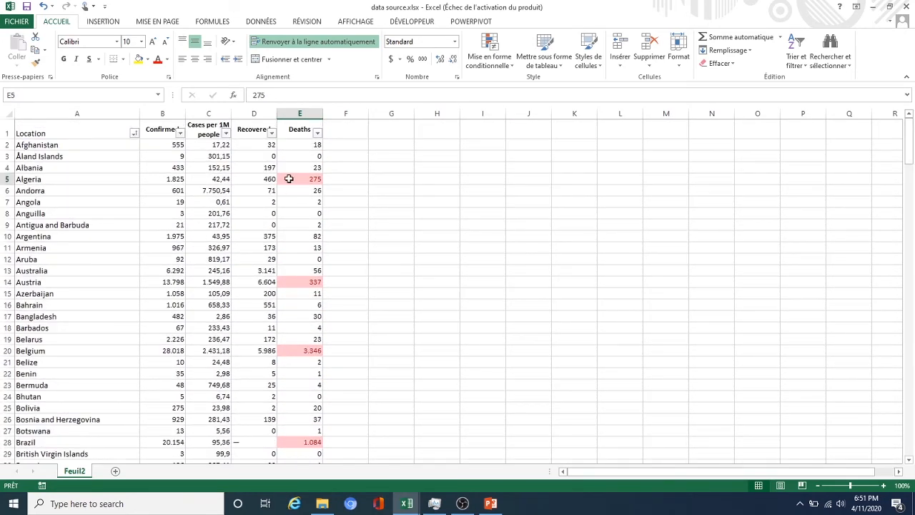
click(317, 133)
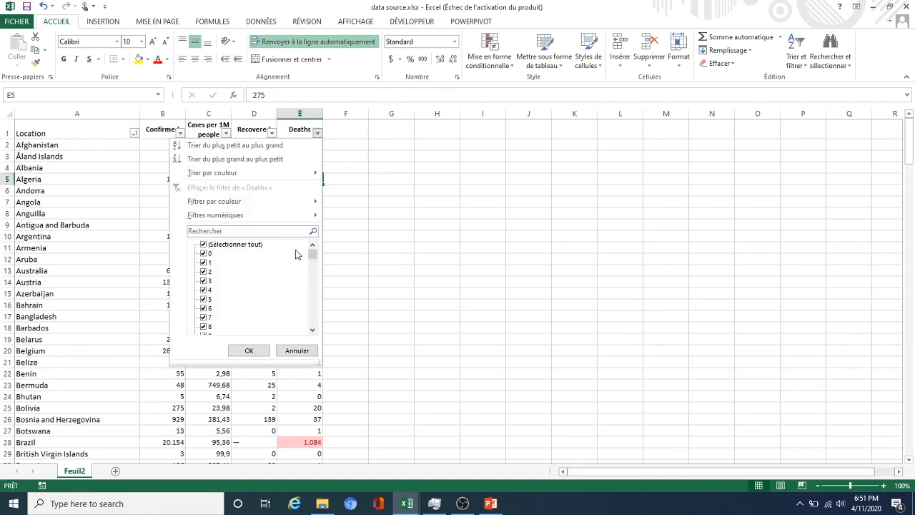
mouse_move(271, 174)
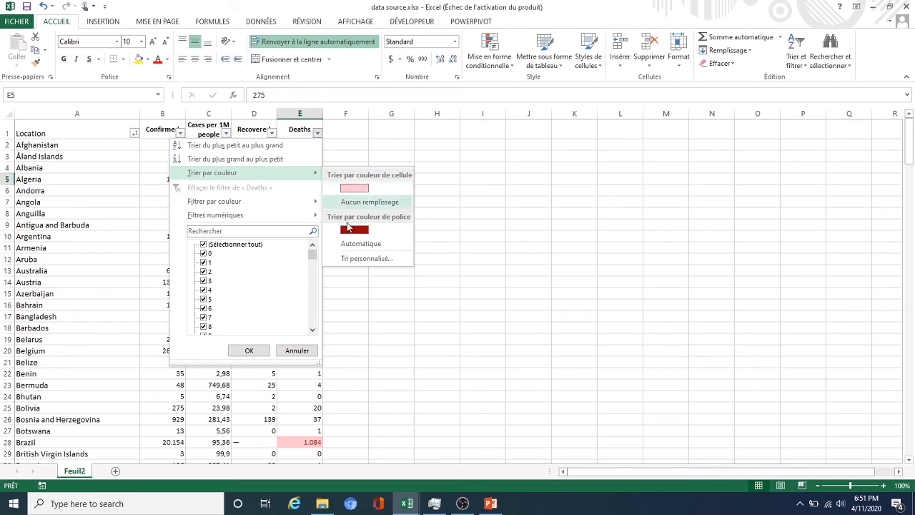
click(352, 190)
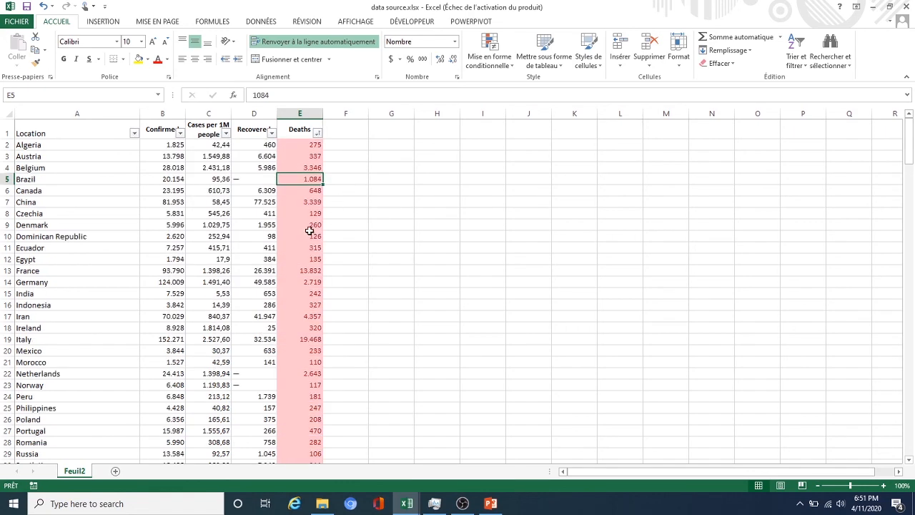
scroll(315, 286, down, 8)
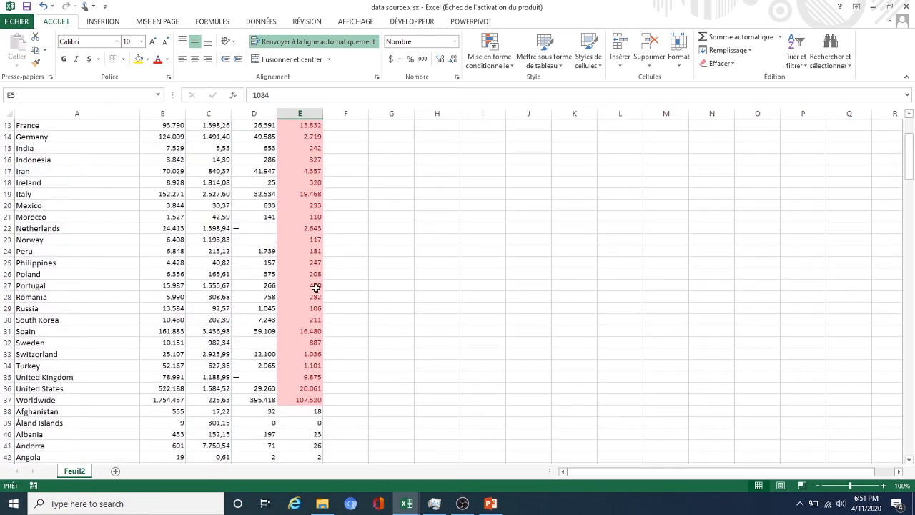
scroll(315, 294, up, 4)
scroll(315, 293, down, 5)
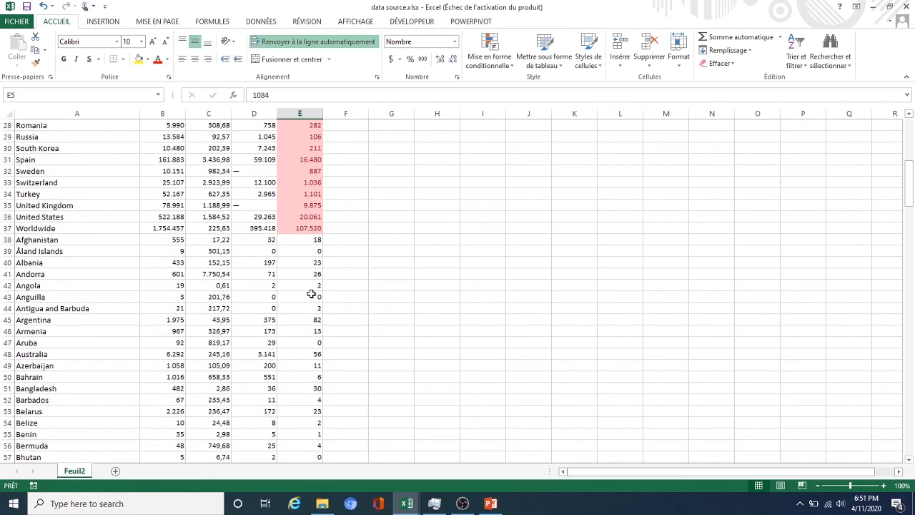
scroll(309, 279, up, 9)
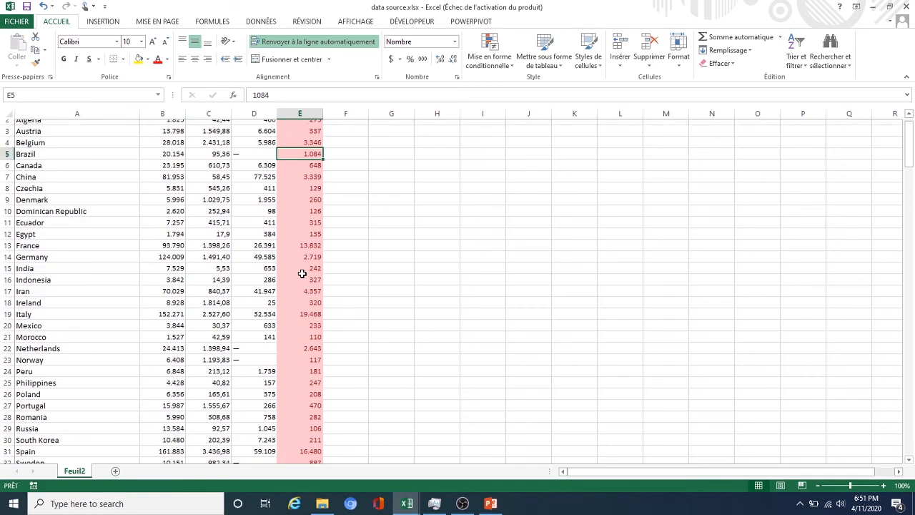
Step: Filter the Deaths column with a greater-than number filter that keeps only the four-digit and larger values
click(317, 134)
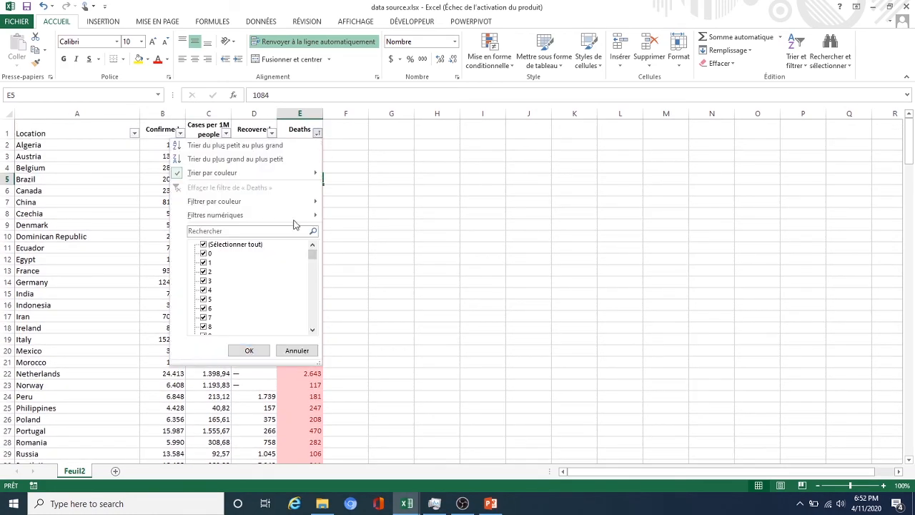
drag(312, 256, 303, 326)
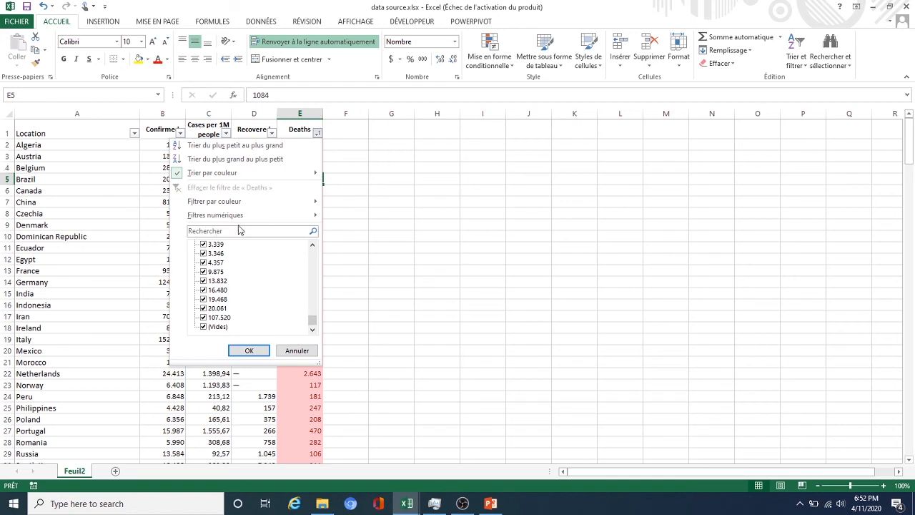
mouse_move(236, 215)
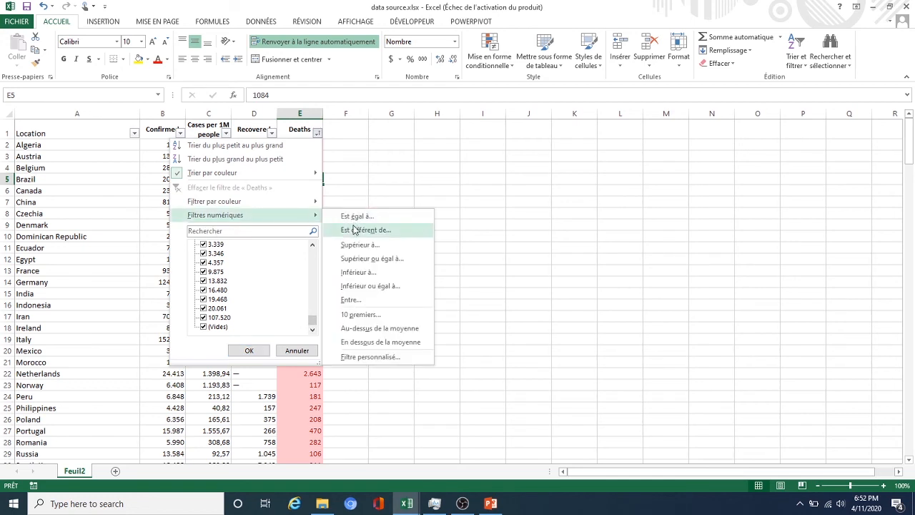
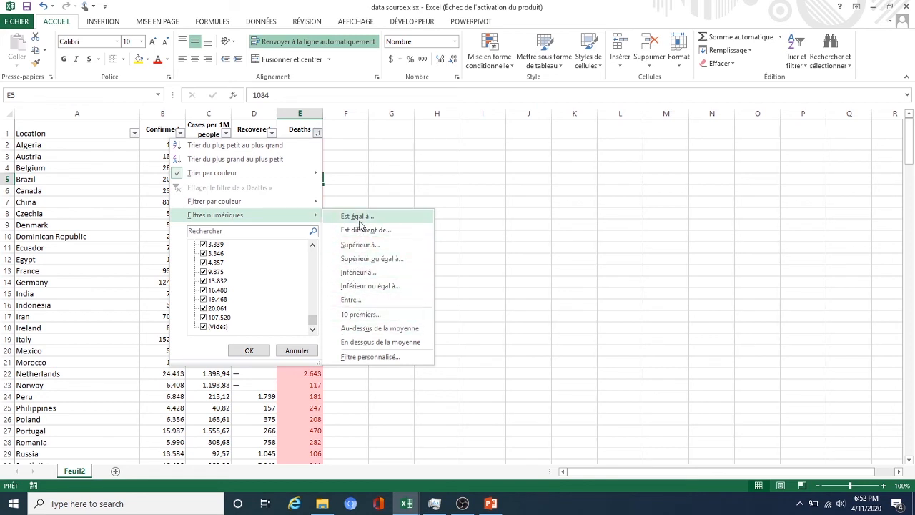
click(359, 248)
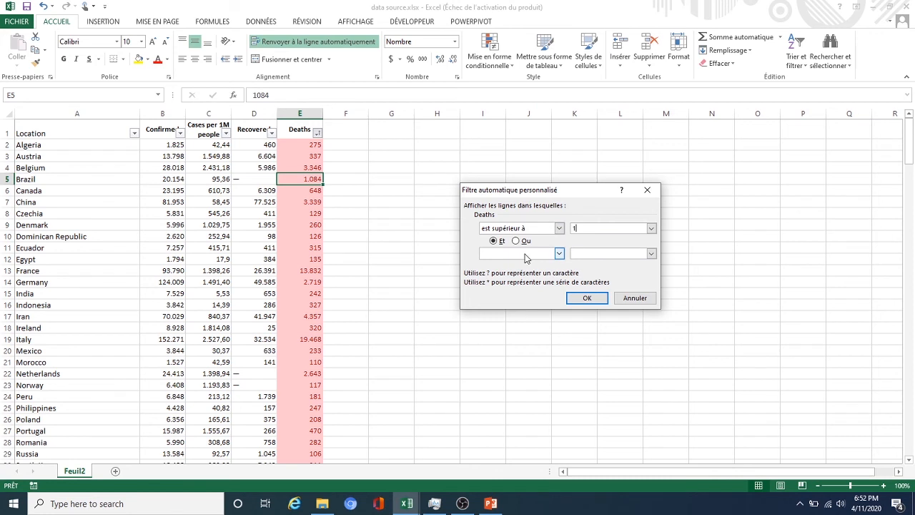
click(587, 299)
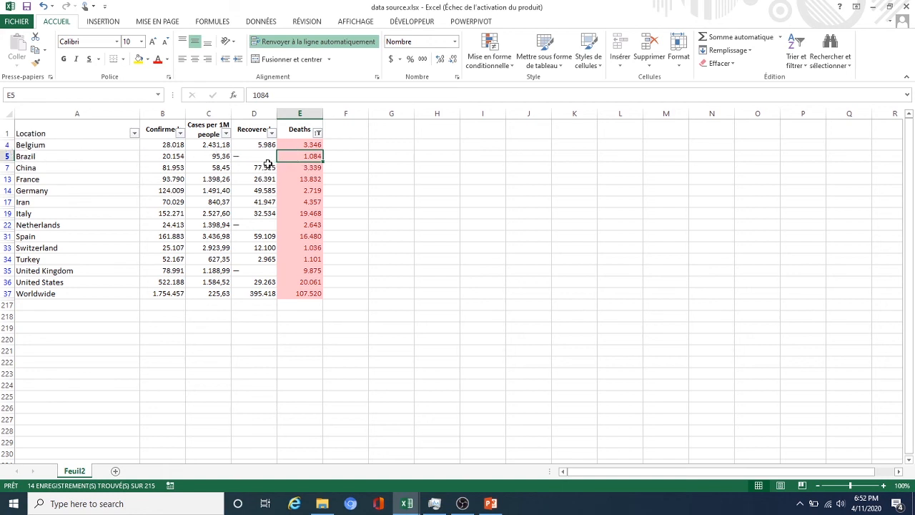
Step: Select the filtered table to point out the remaining rows, and clear the filter on the Deaths column
drag(334, 291, 43, 133)
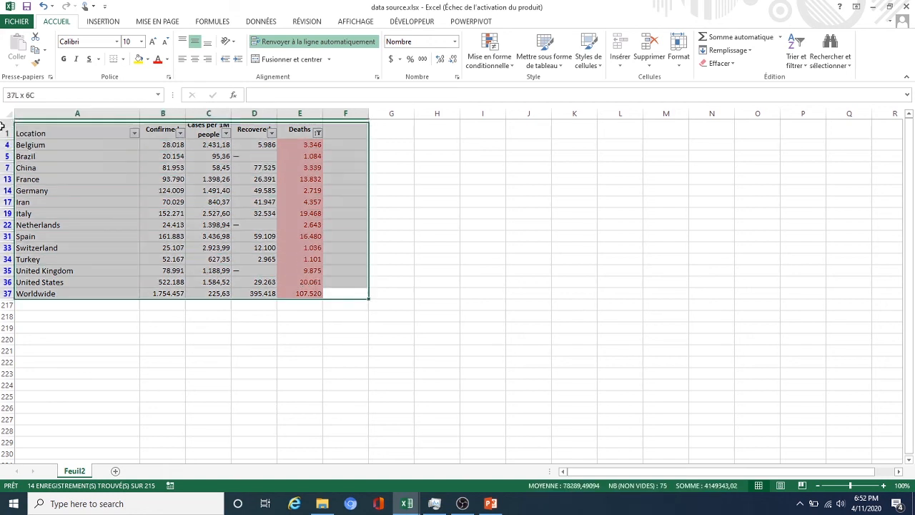
click(391, 224)
click(315, 134)
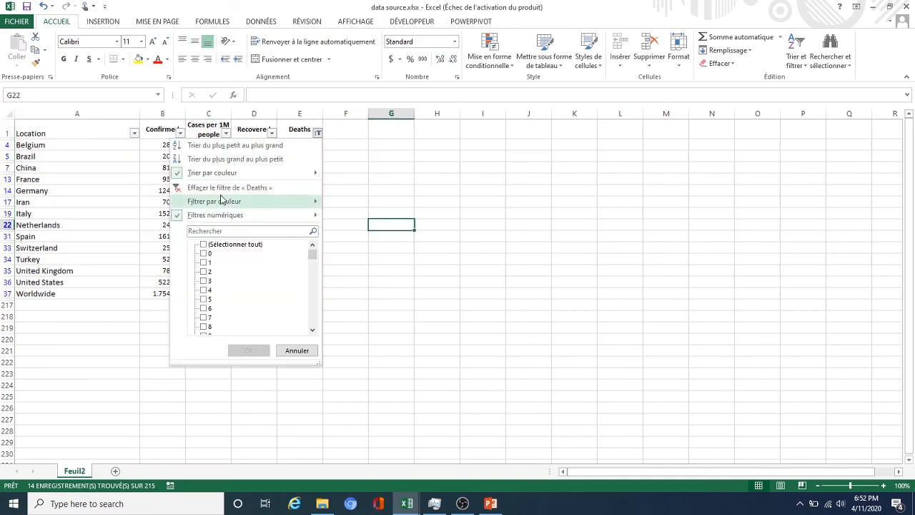
click(214, 189)
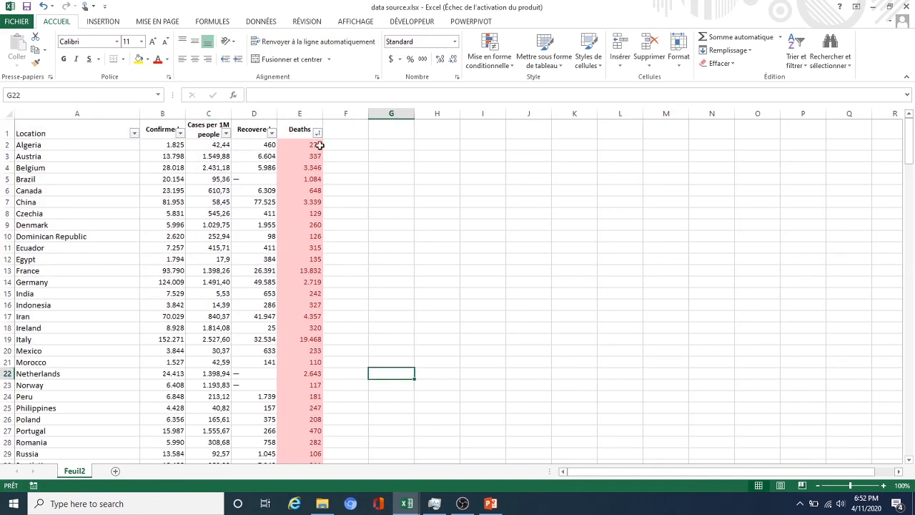
click(829, 63)
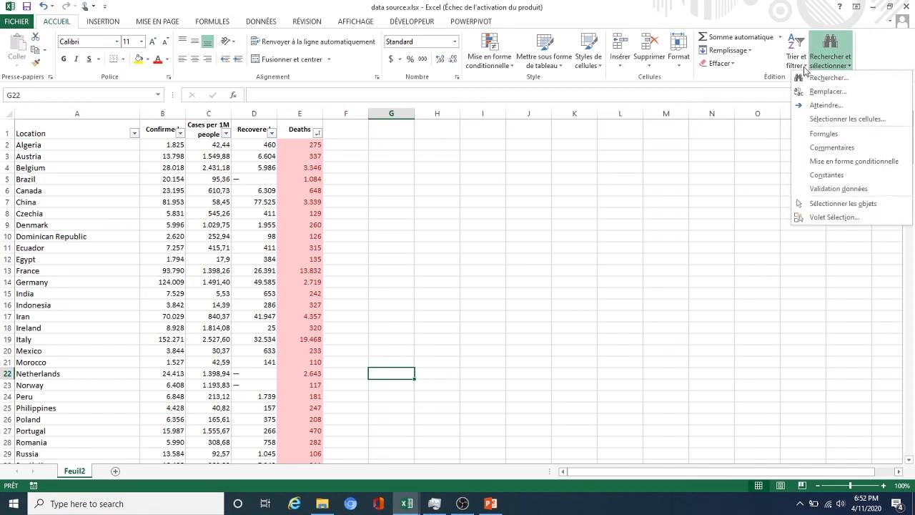
click(796, 63)
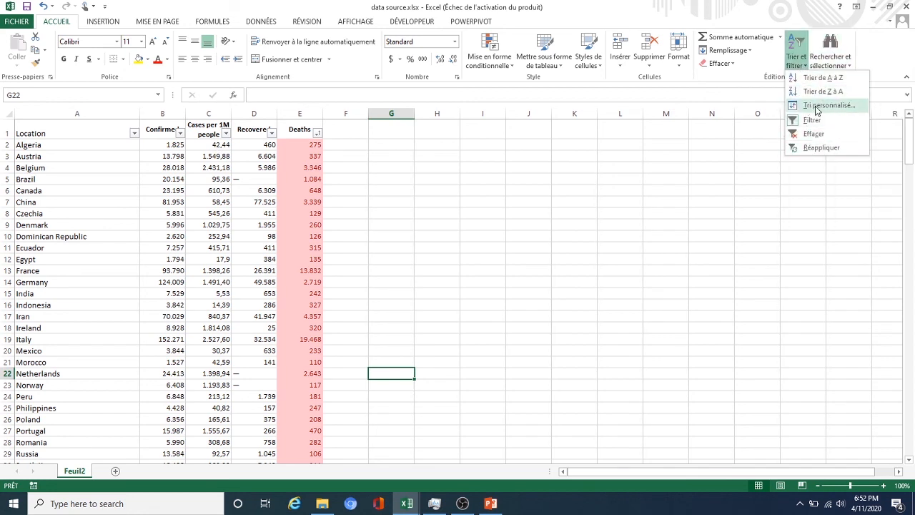
click(807, 109)
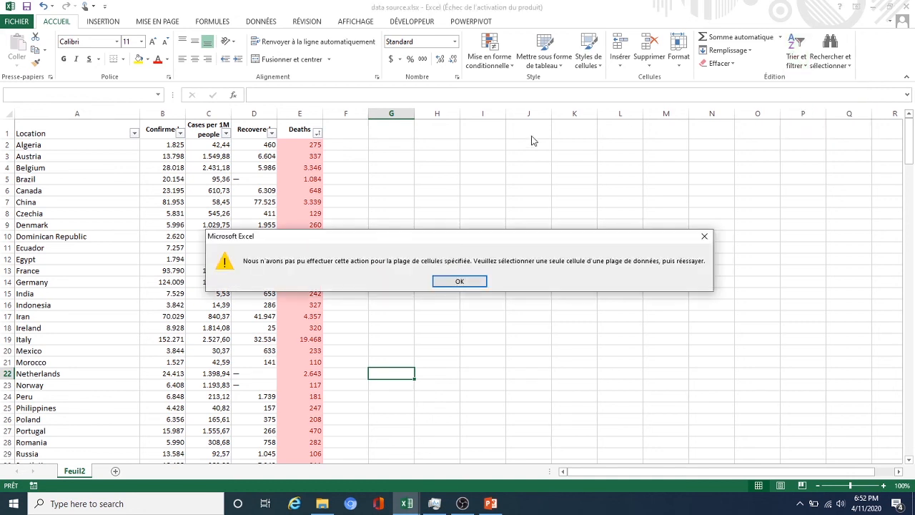
click(443, 280)
Step: View the custom sort settings for columns A to E and close them without sorting
click(215, 224)
drag(87, 113, 307, 116)
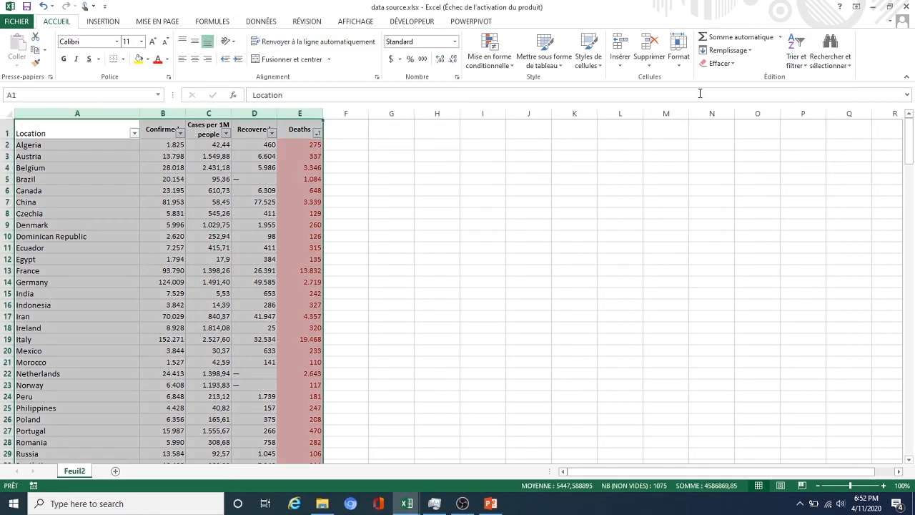
click(795, 57)
click(807, 109)
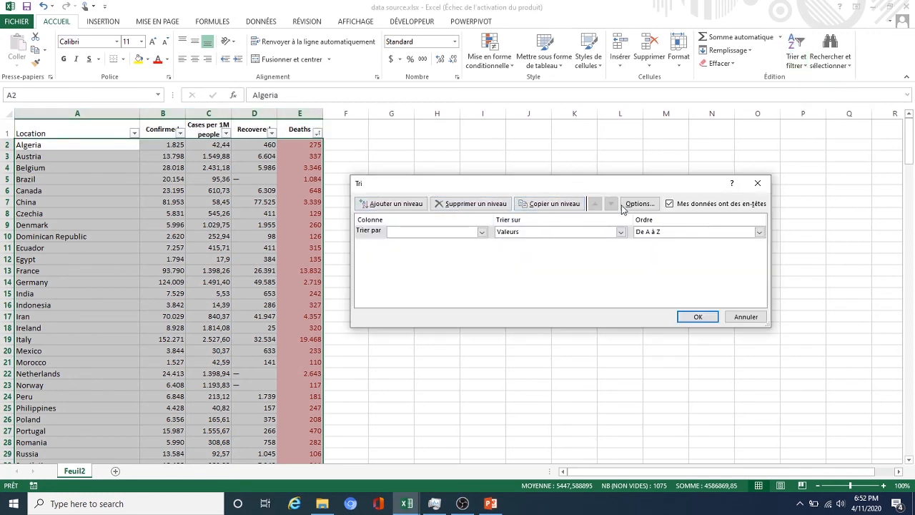
click(756, 186)
click(245, 169)
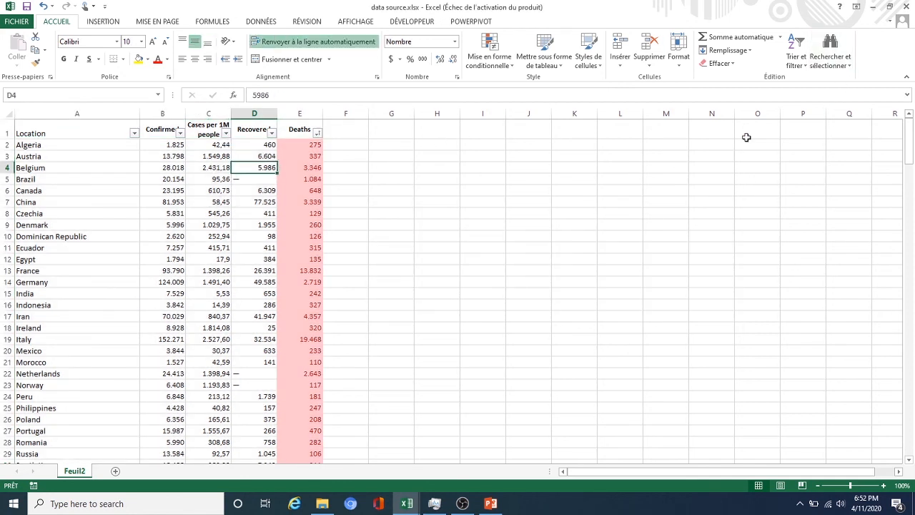
Step: Look over the find and select options, and switch to the Classe sheet of Apprendre Excel.xlsx
click(833, 66)
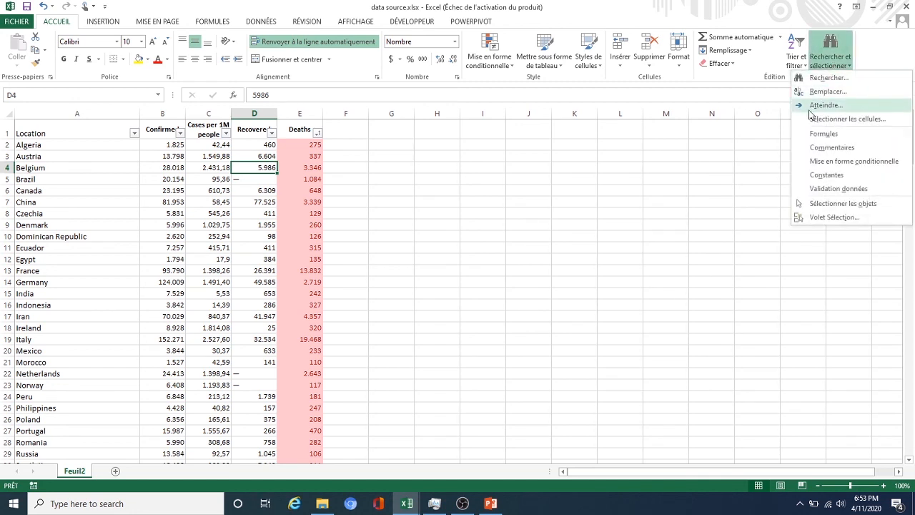
click(687, 191)
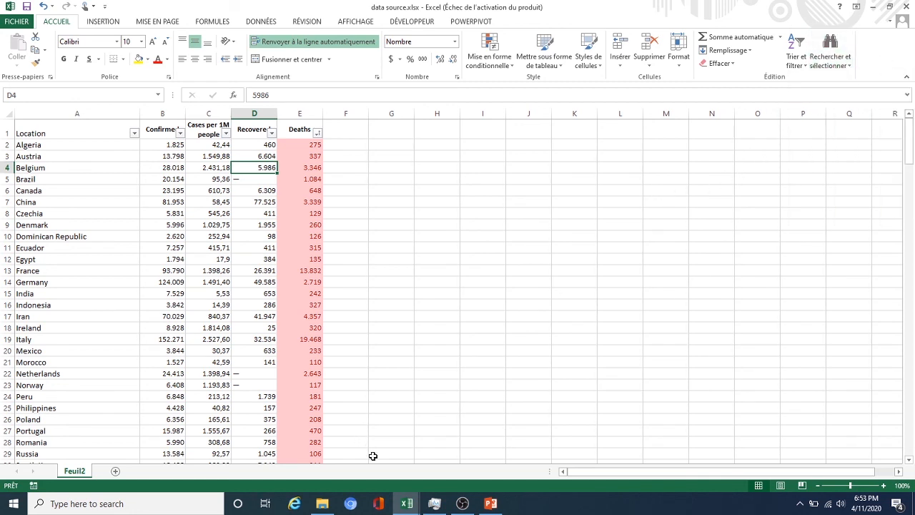
mouse_move(407, 504)
click(335, 454)
click(188, 283)
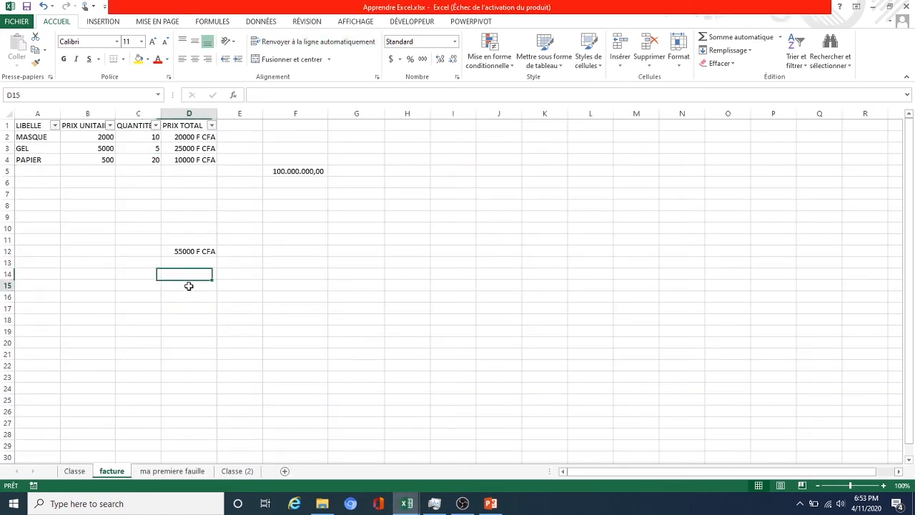
click(76, 472)
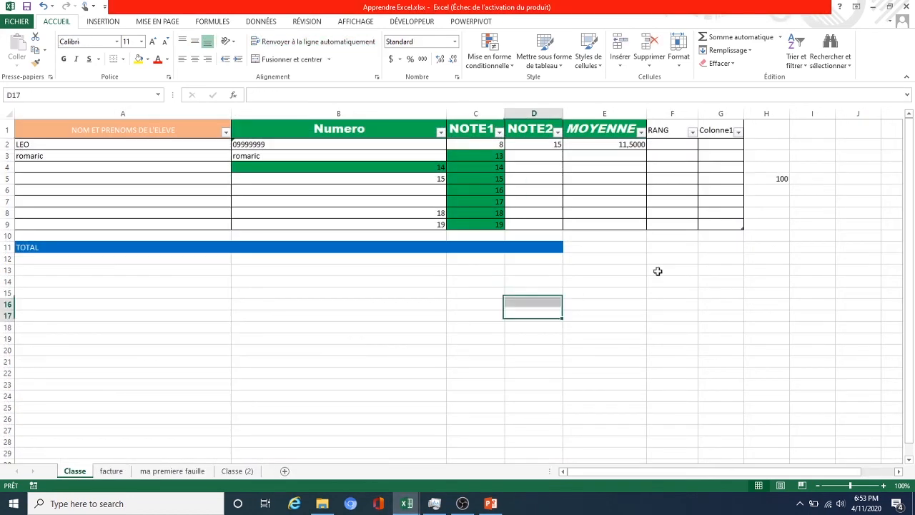
Step: View the find and select commands and the Find and Replace dialog on the Classe sheet without searching
click(829, 58)
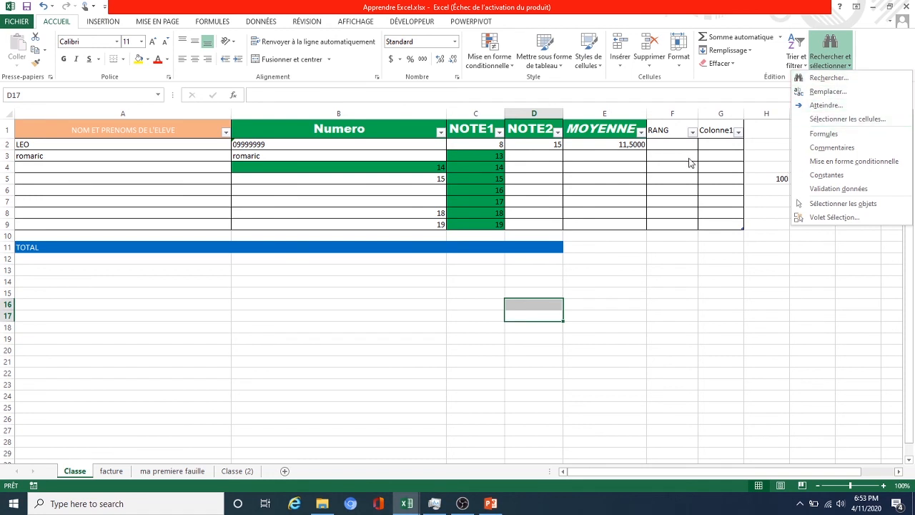
click(685, 247)
key(ctrl+f)
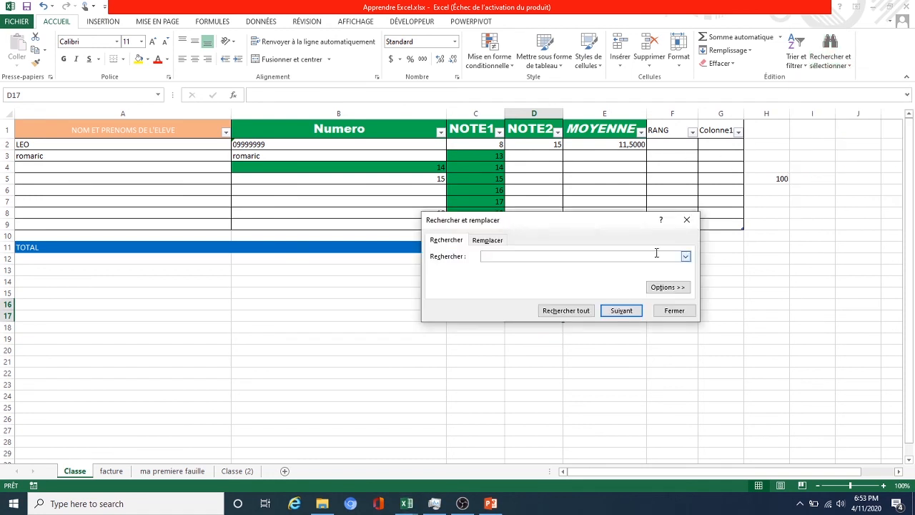
click(679, 219)
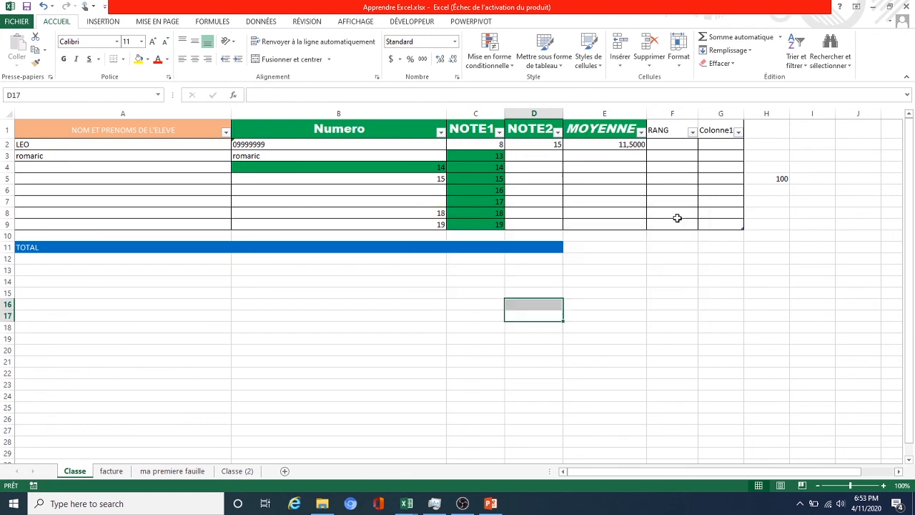
click(830, 51)
click(823, 79)
drag(477, 237, 419, 245)
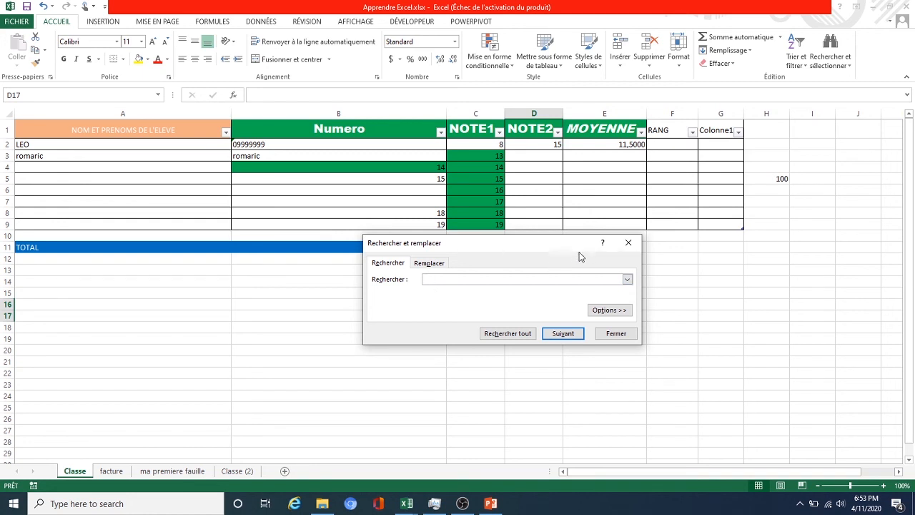
click(628, 242)
click(424, 225)
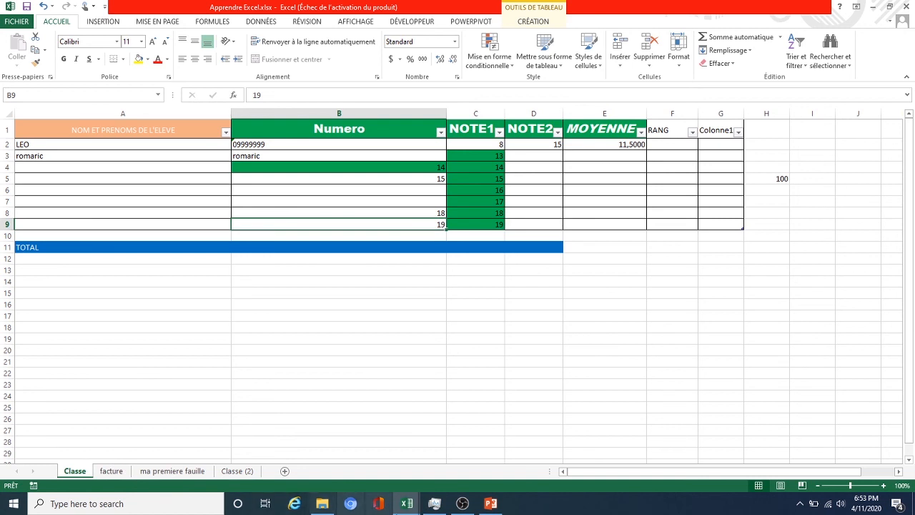
Step: Switch back to the data source.xlsx workbook
mouse_move(414, 512)
click(436, 455)
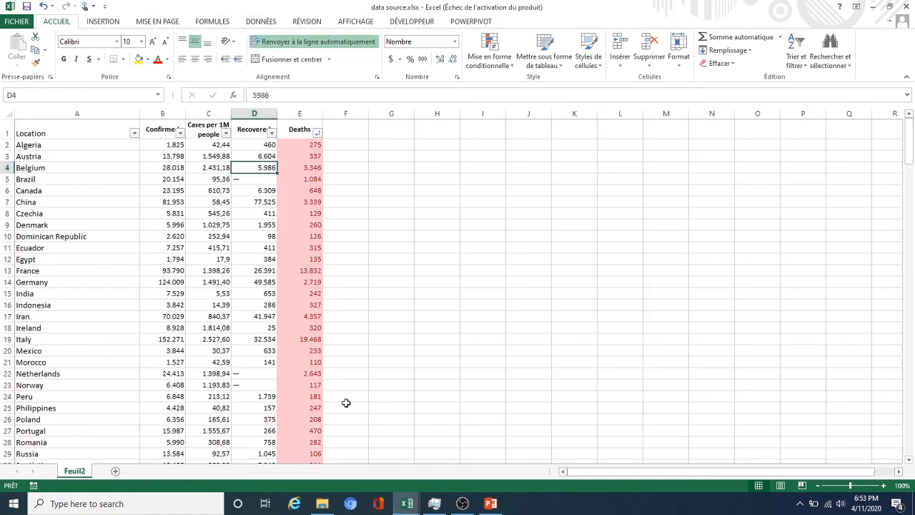
click(176, 363)
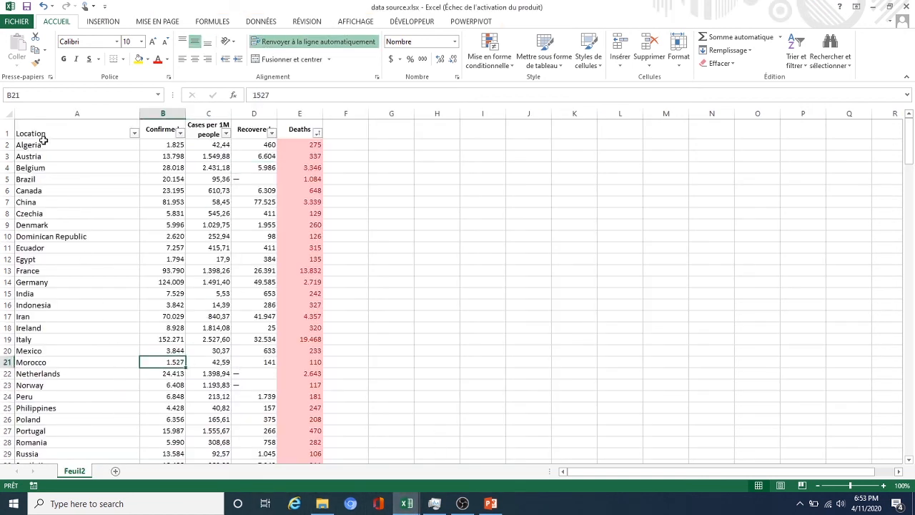
Step: Find "ghana" in the table, select its entire row, and move the search dialog clear of the data
click(115, 159)
key(ctrl+f)
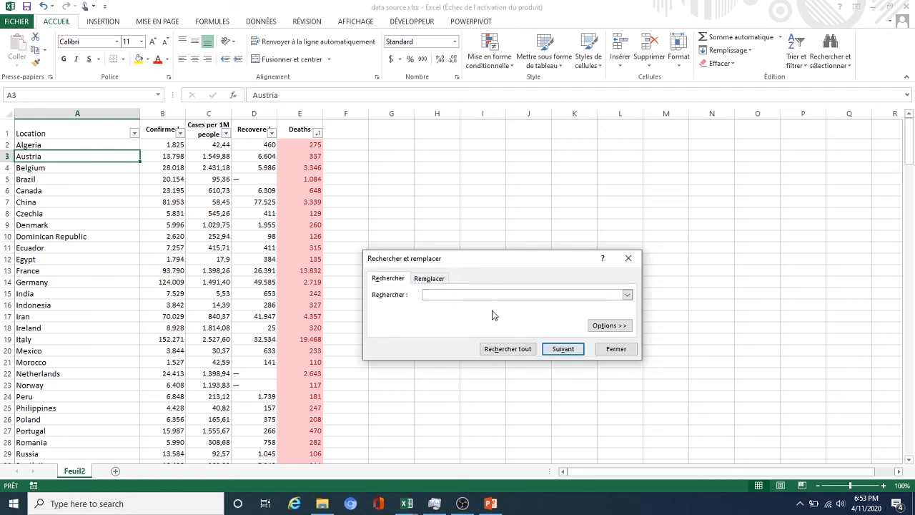
text(ghana)
key(Return)
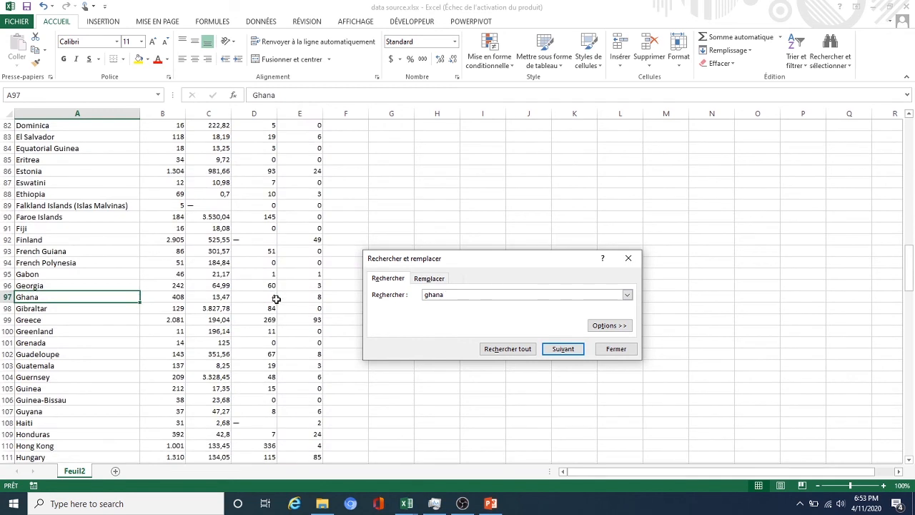
click(7, 296)
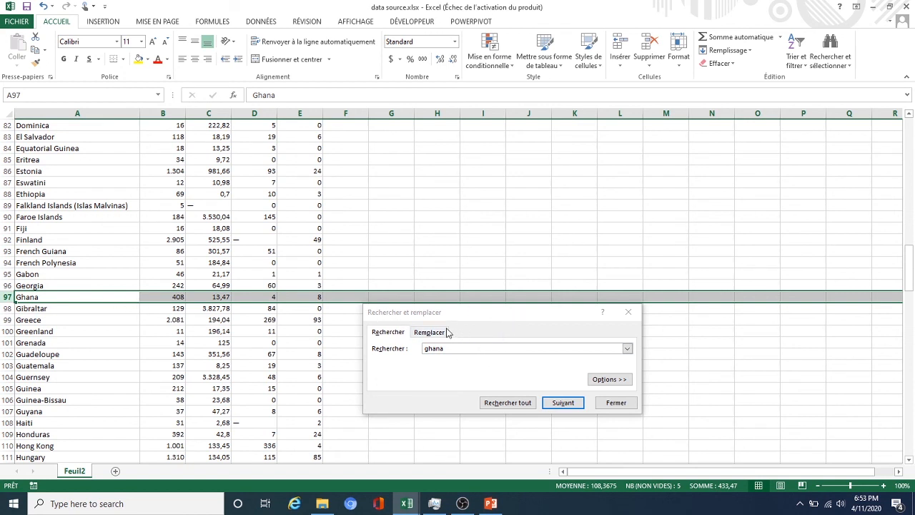
drag(426, 314, 464, 258)
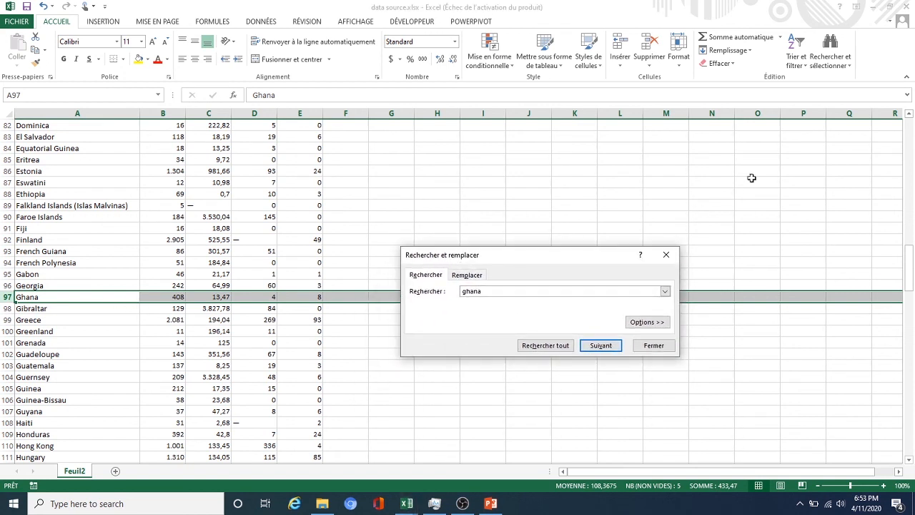
Step: Bring up the replace options and select the range A84:E93, from Equatorial Guinea to French Guiana
click(473, 276)
click(27, 250)
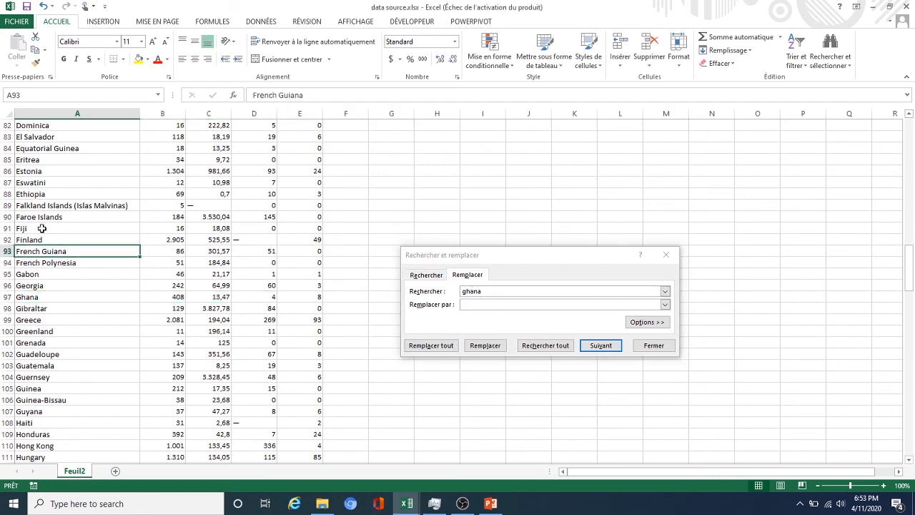
drag(36, 150, 280, 246)
click(471, 302)
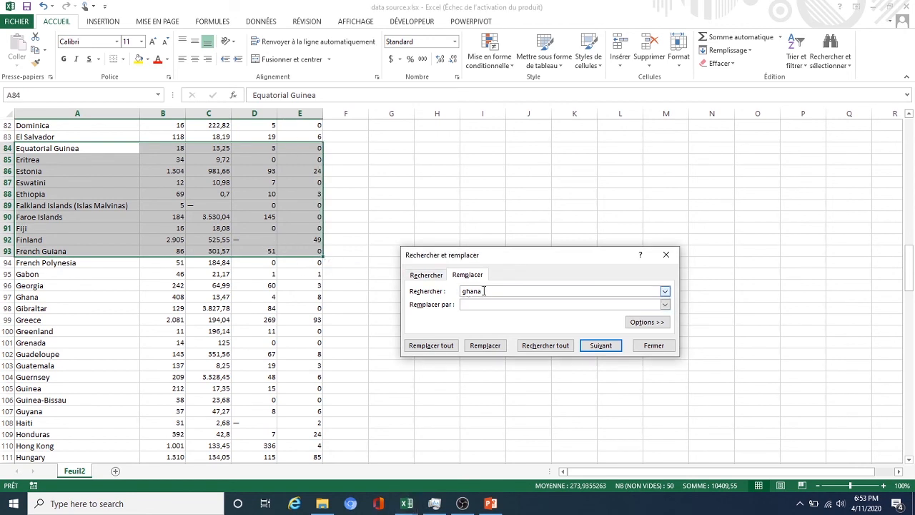
Step: Change the search term to "estonia" and find it within the selected range A84:E93
double_click(484, 291)
key(BackSpace)
key(Return)
key(Return)
key(Return)
key(Return)
key(ctrl+a)
key(BackSpace)
text(estonia)
key(Return)
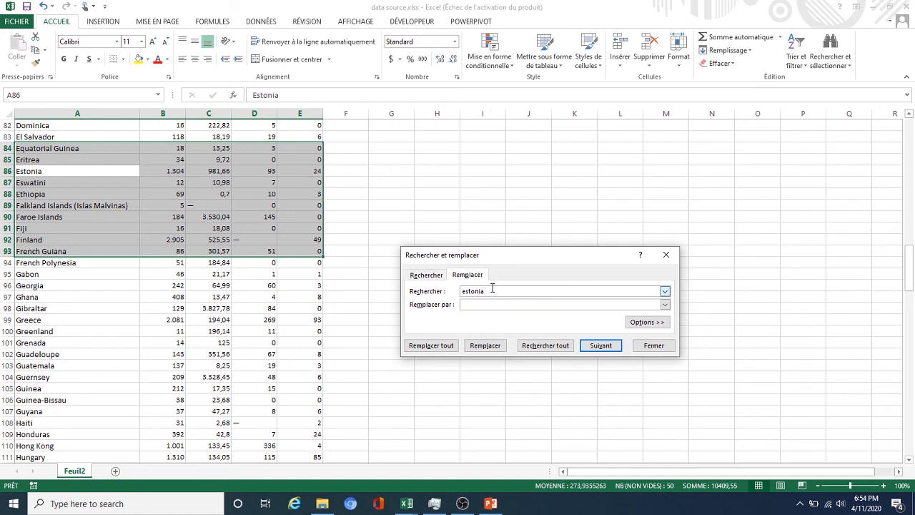
Step: Find "fiji" within the selected range and move the Find and Replace dialog closer to the data
key(shift+Home)
key(BackSpace)
key(Return)
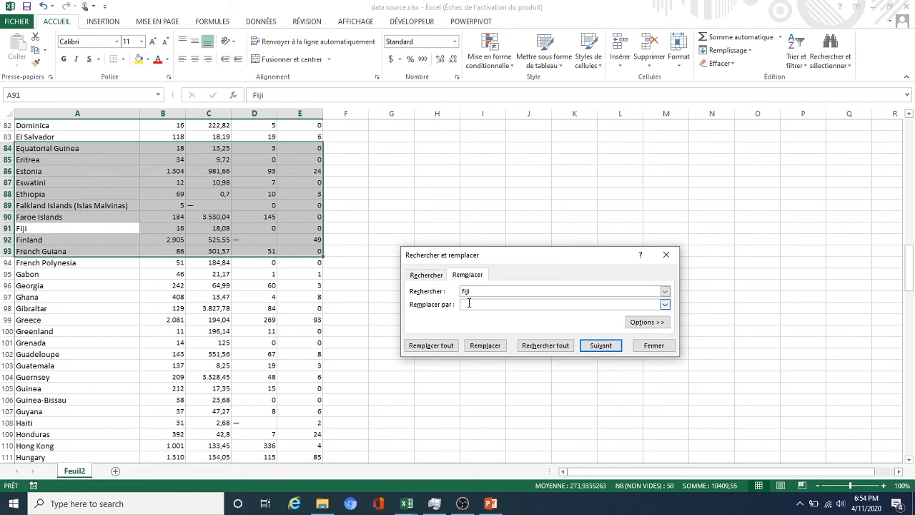
drag(450, 258, 423, 231)
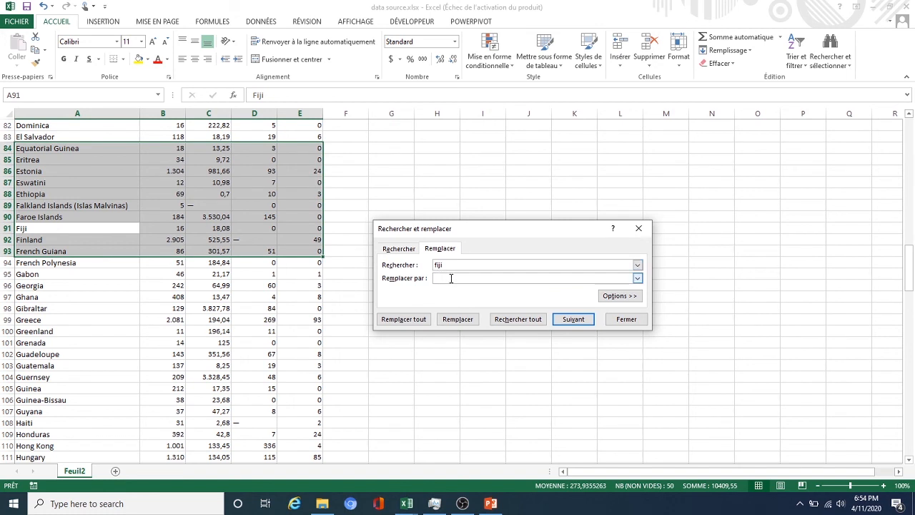
Step: Close the Find and Replace dialog, and open the Go To dialog and dismiss it without entering a reference
click(638, 228)
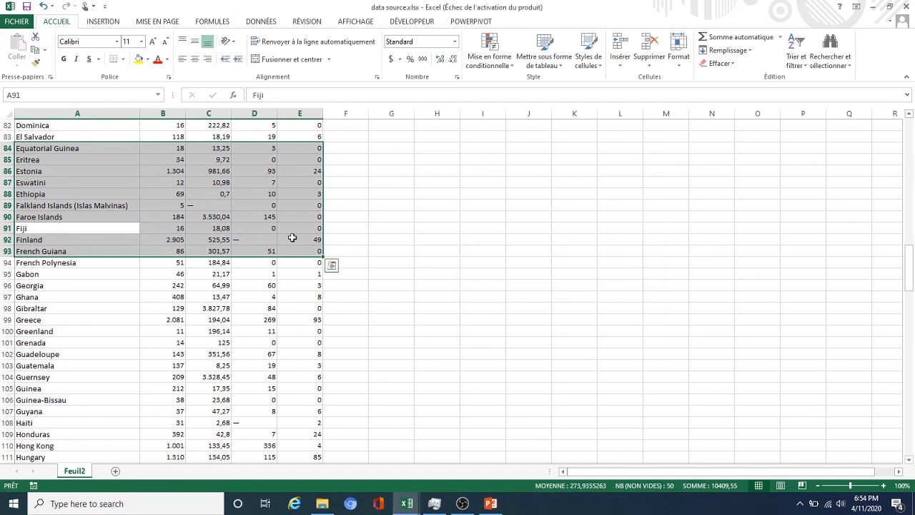
click(830, 56)
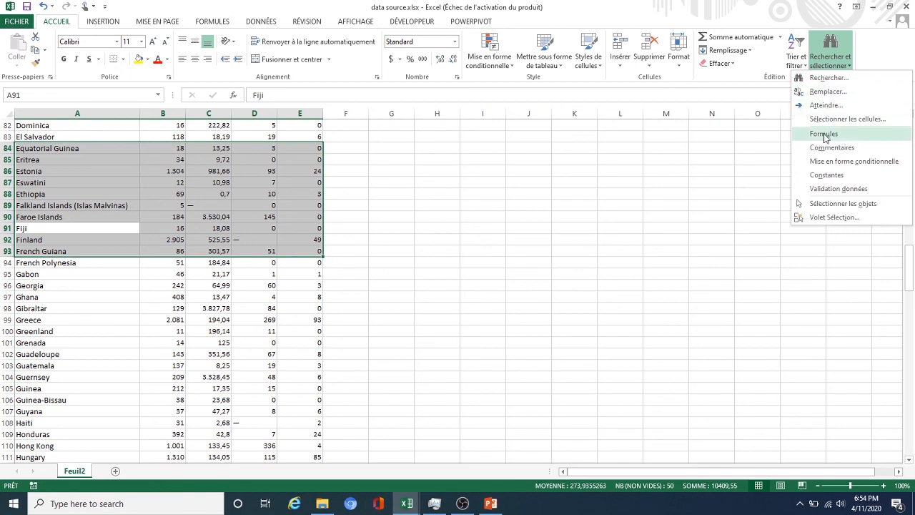
click(823, 105)
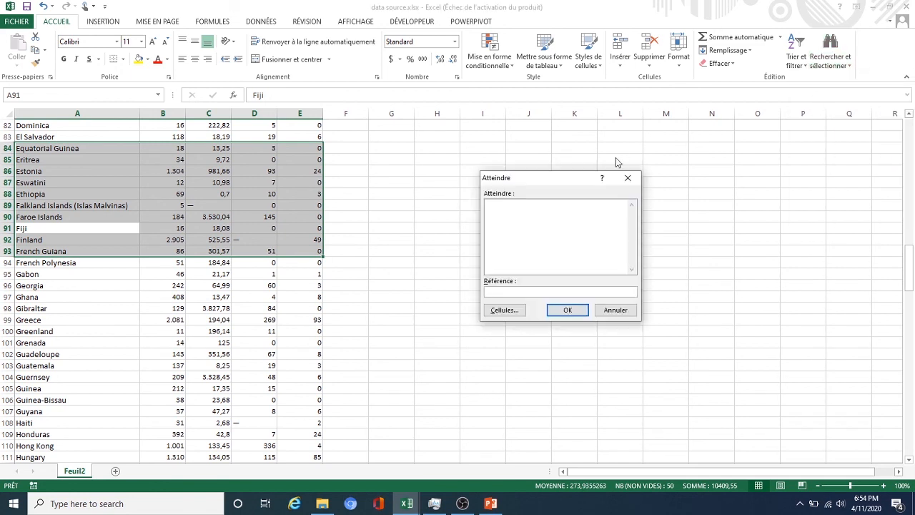
click(628, 177)
Step: Try to select the cells that contain formulas in the country data sheet
click(831, 64)
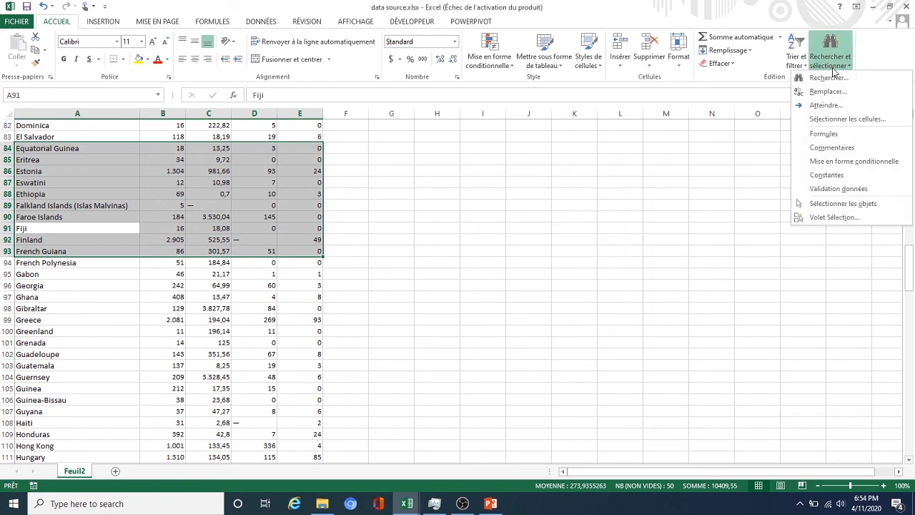
click(826, 138)
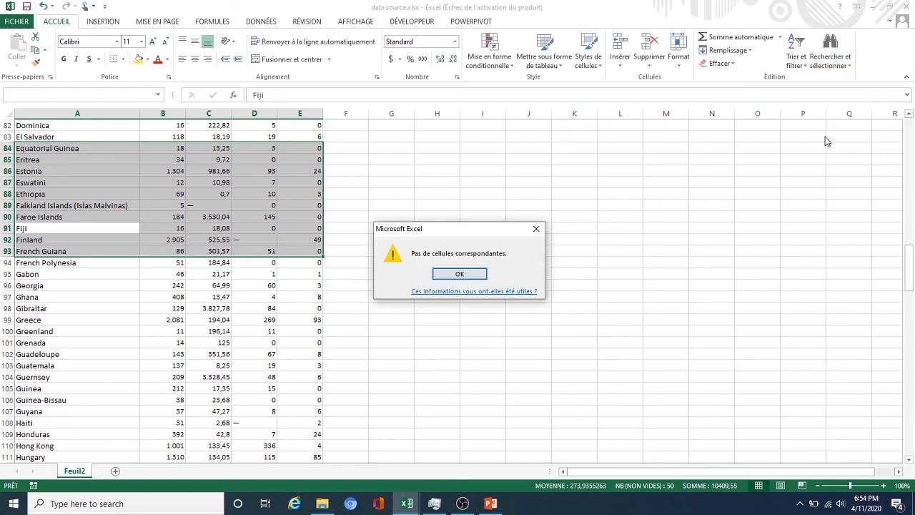
click(462, 275)
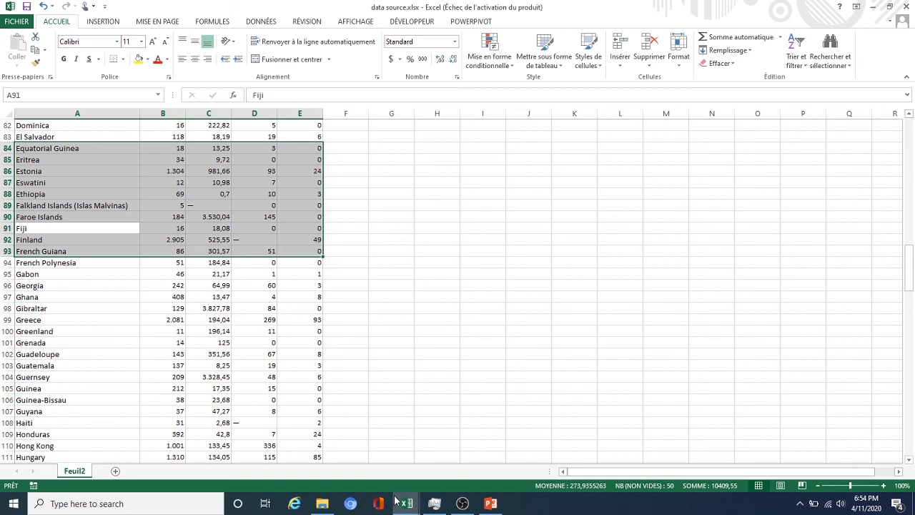
Step: Switch to the Apprendre Excel.xlsx workbook and select the cells containing formulas on the Classe sheet
mouse_move(404, 503)
click(344, 466)
click(241, 325)
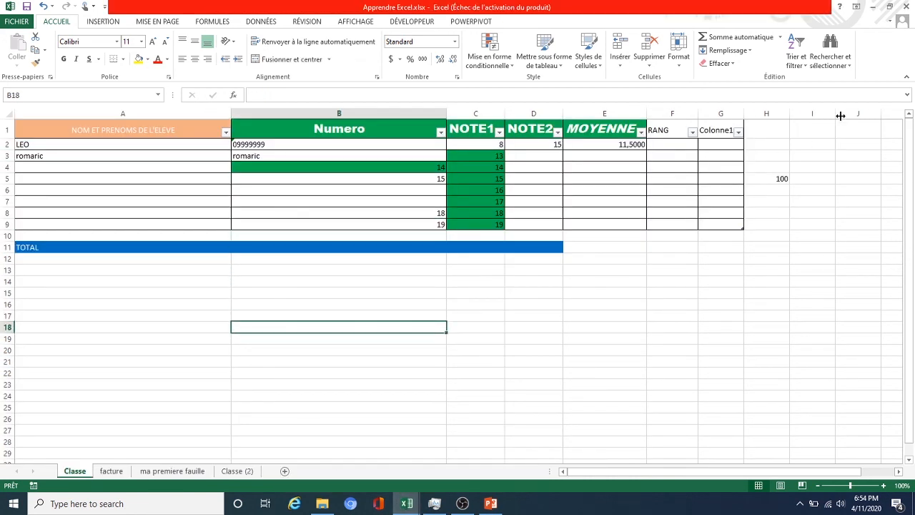
click(836, 68)
click(818, 135)
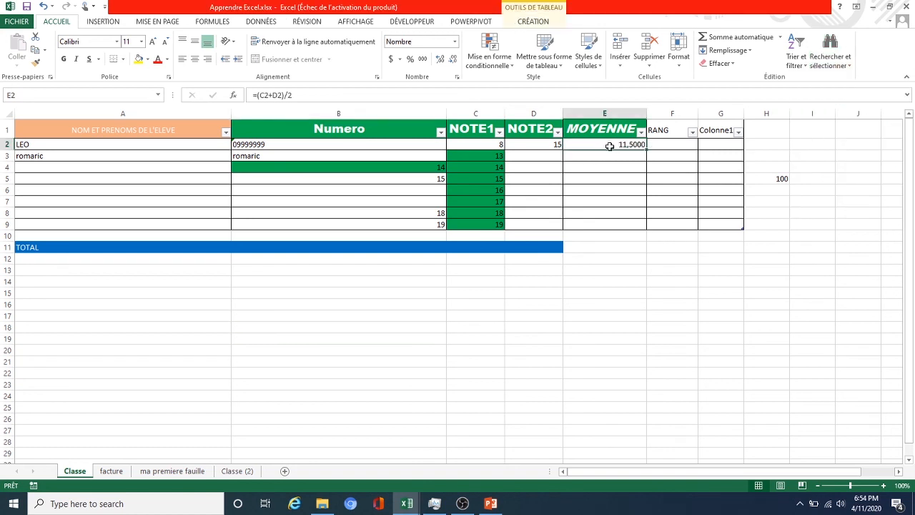
Step: Try to select the cells that contain comments on the Classe sheet
click(831, 68)
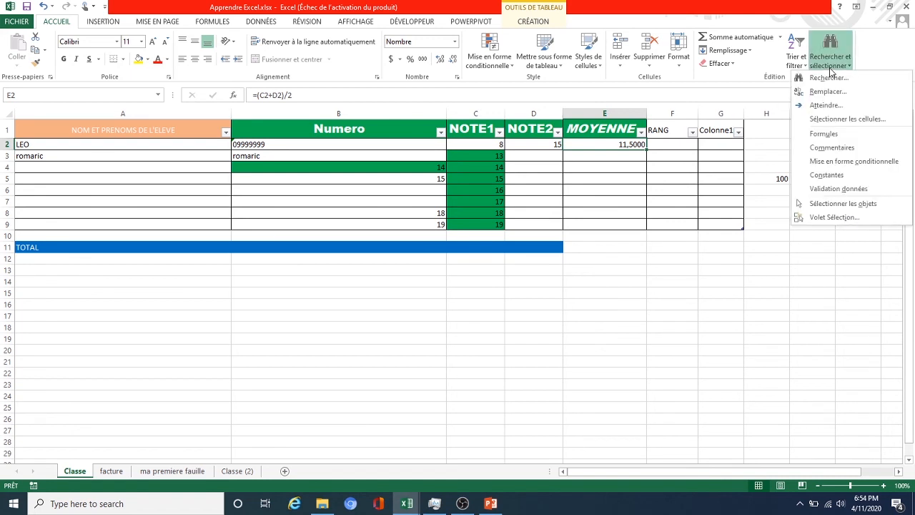
click(824, 155)
click(460, 276)
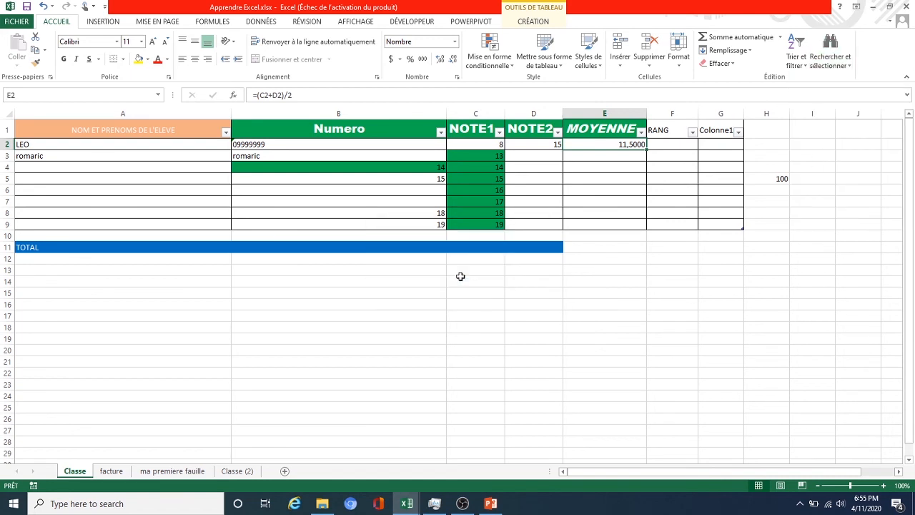
Step: Insert a comment reading "merci pour tout." in cell A19 of the Classe sheet
click(336, 292)
click(130, 336)
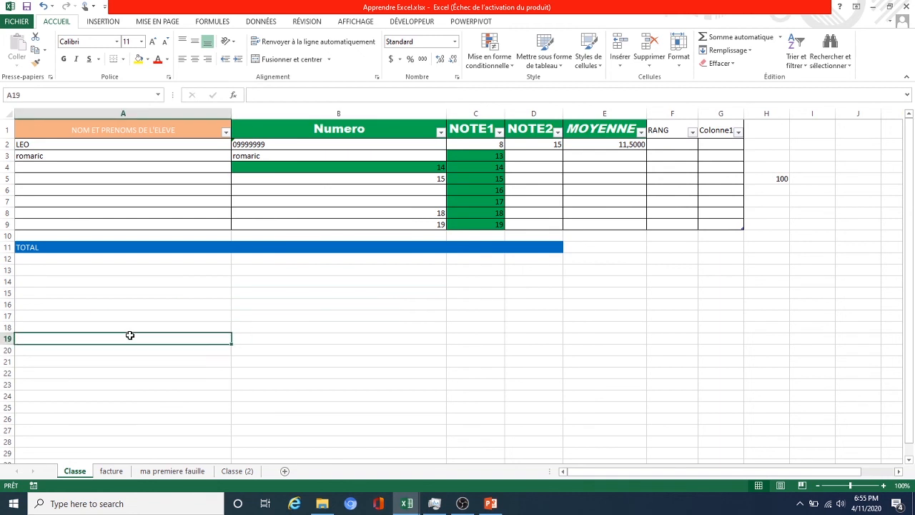
right_click(140, 337)
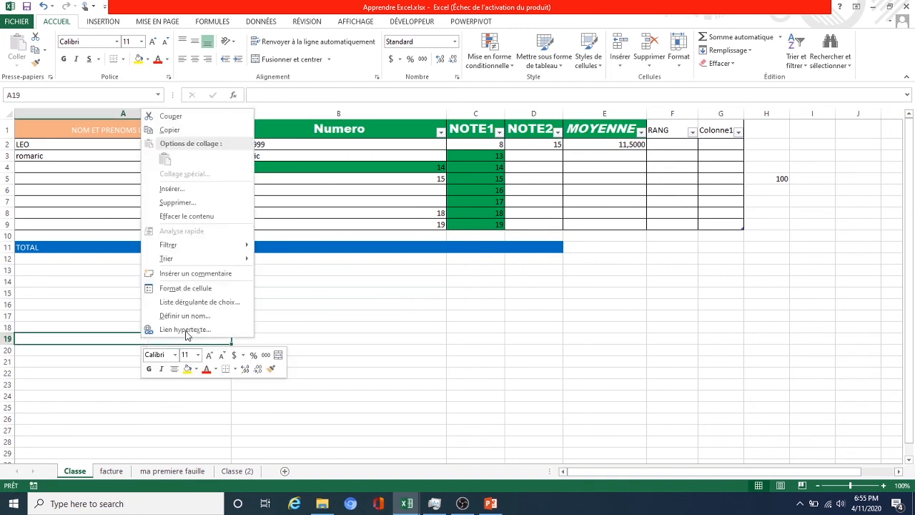
click(184, 274)
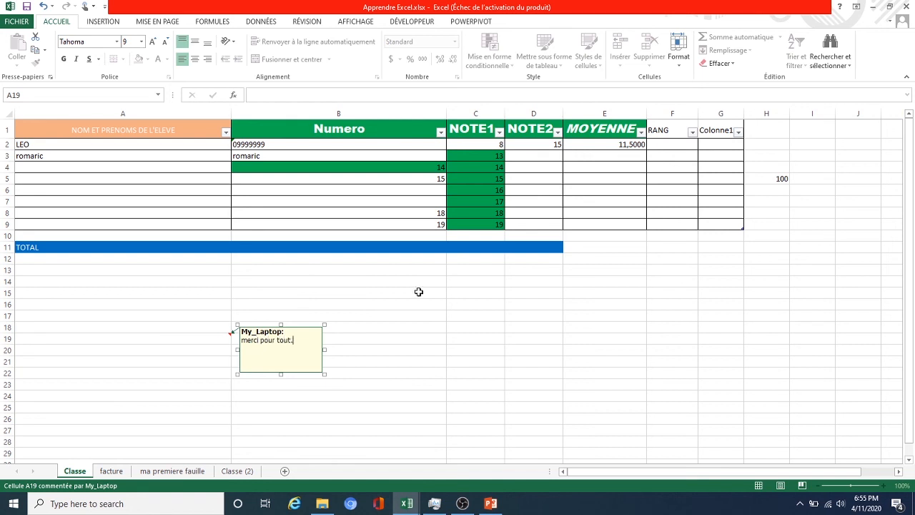
click(429, 281)
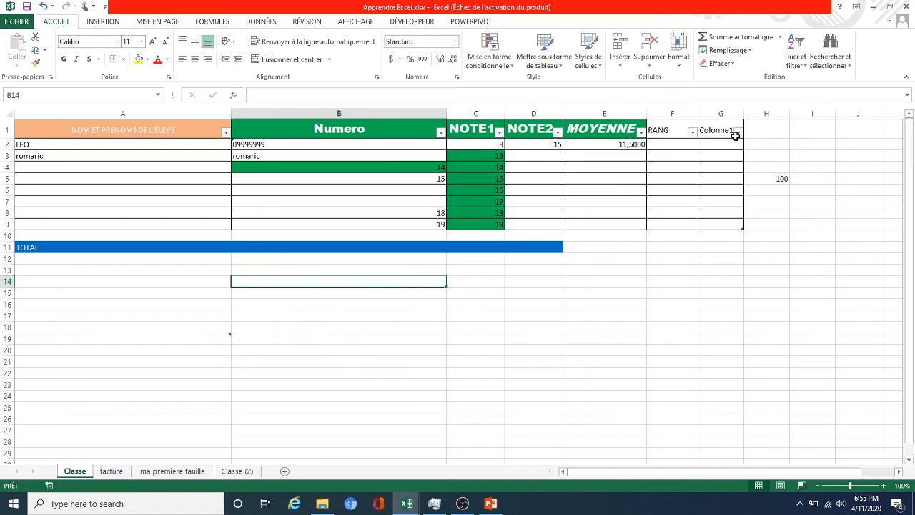
Step: Move the selection into the grades table and have Excel select the commented cells on the Classe sheet
drag(307, 153, 487, 168)
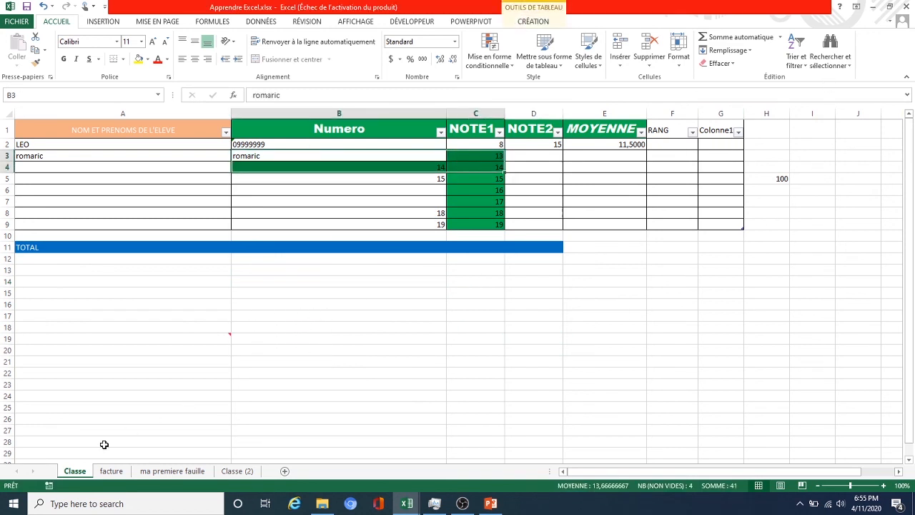
click(532, 190)
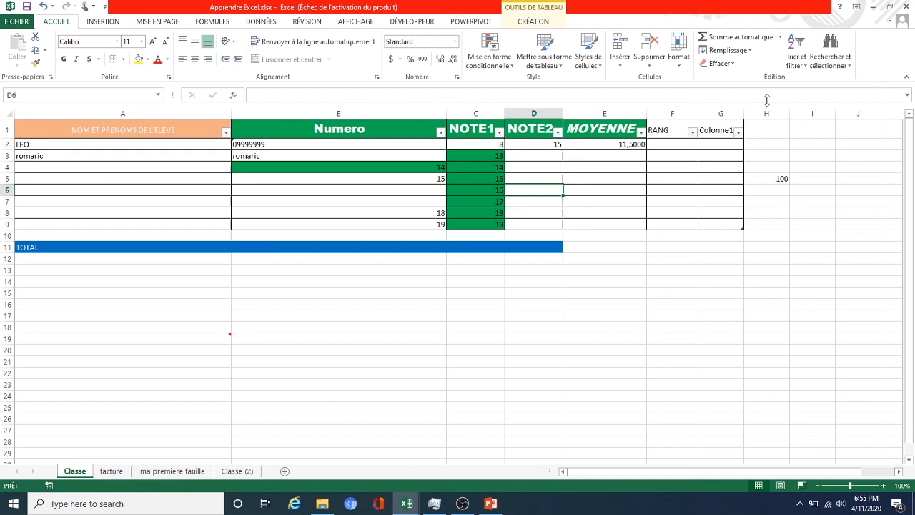
click(829, 61)
click(830, 147)
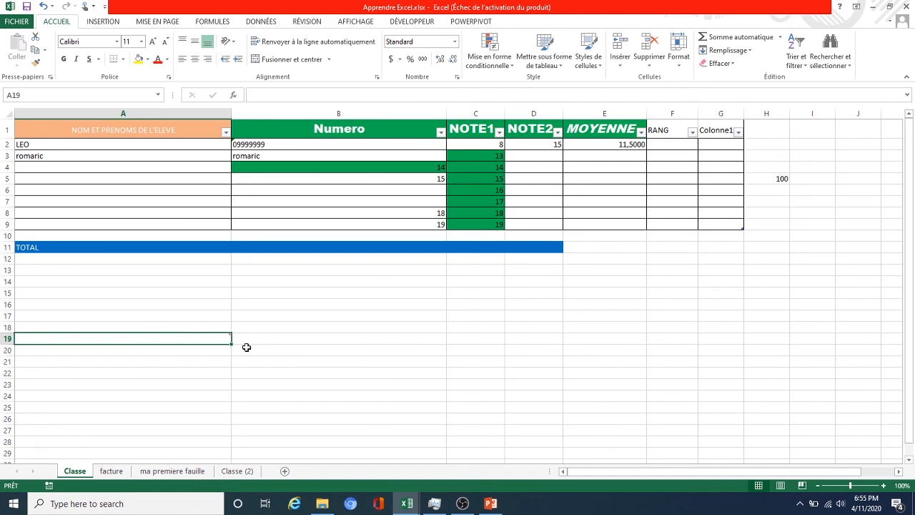
click(831, 63)
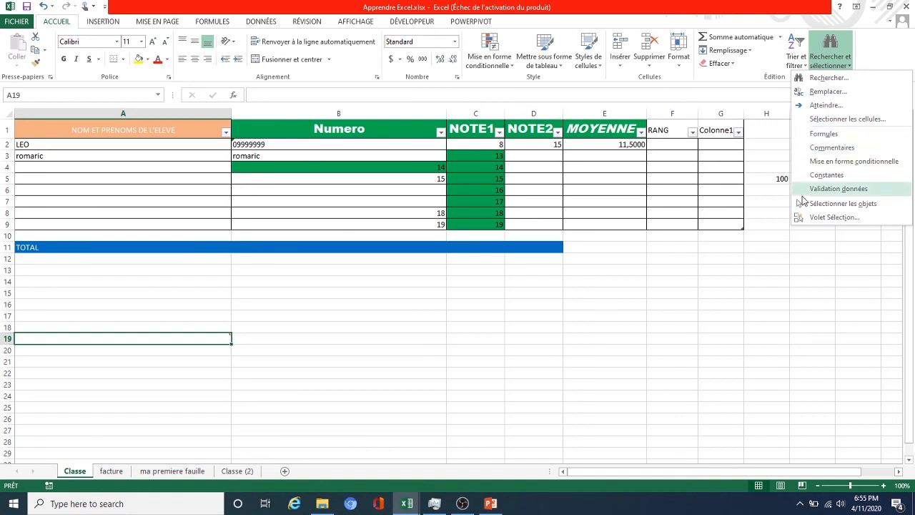
key(Escape)
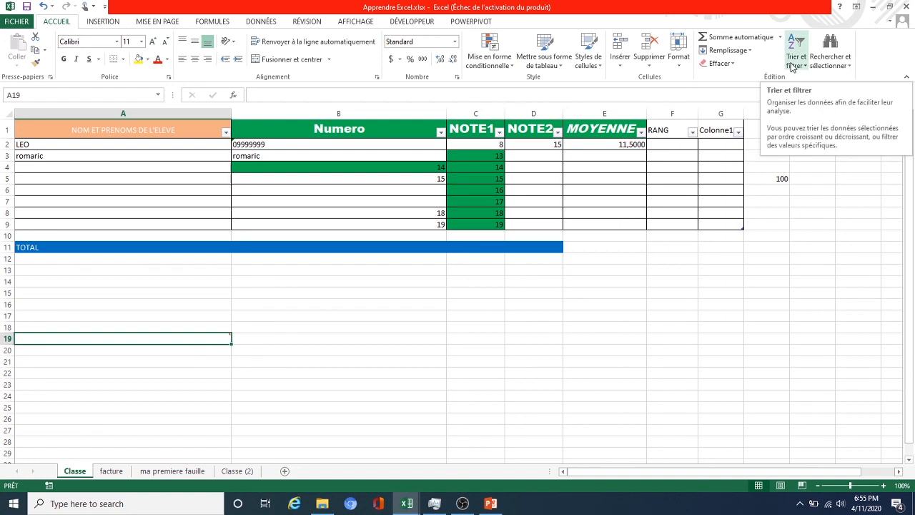
click(273, 201)
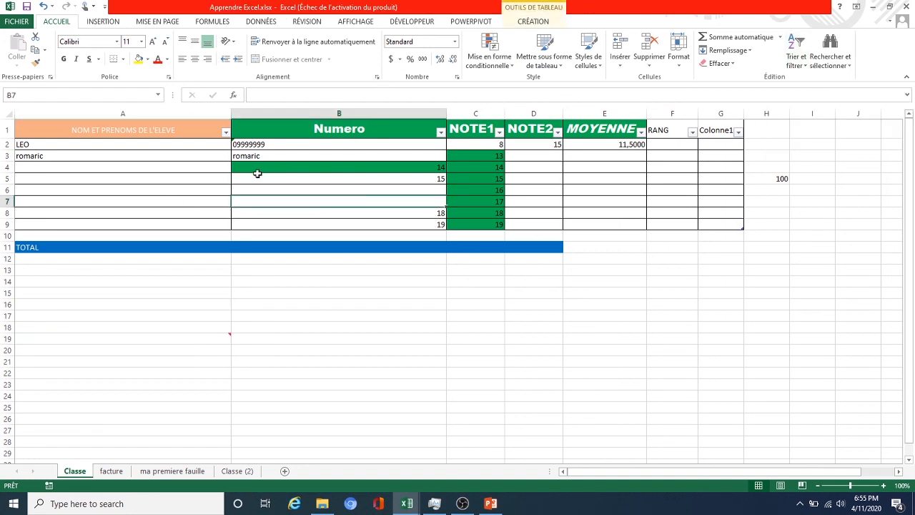
Step: Look over the facture and Classe sheets and view the available insertion and page layout commands
click(112, 472)
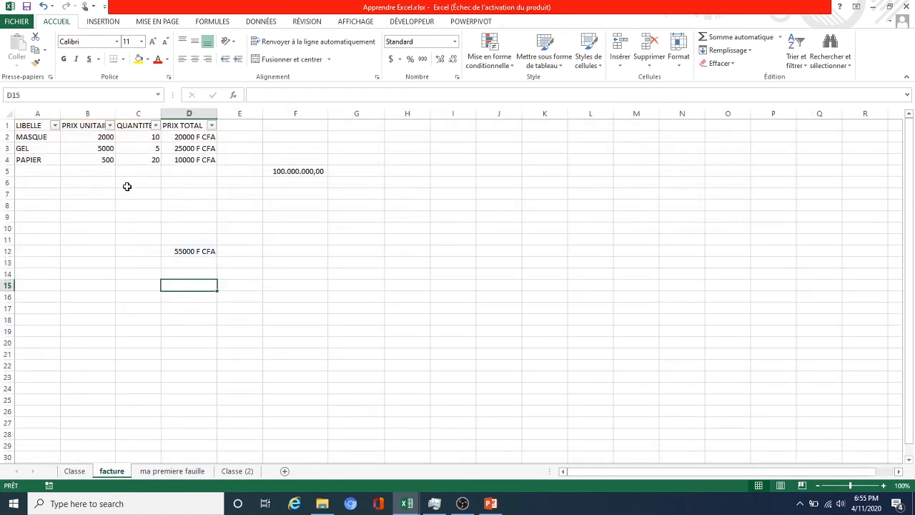
click(74, 472)
click(112, 471)
click(74, 471)
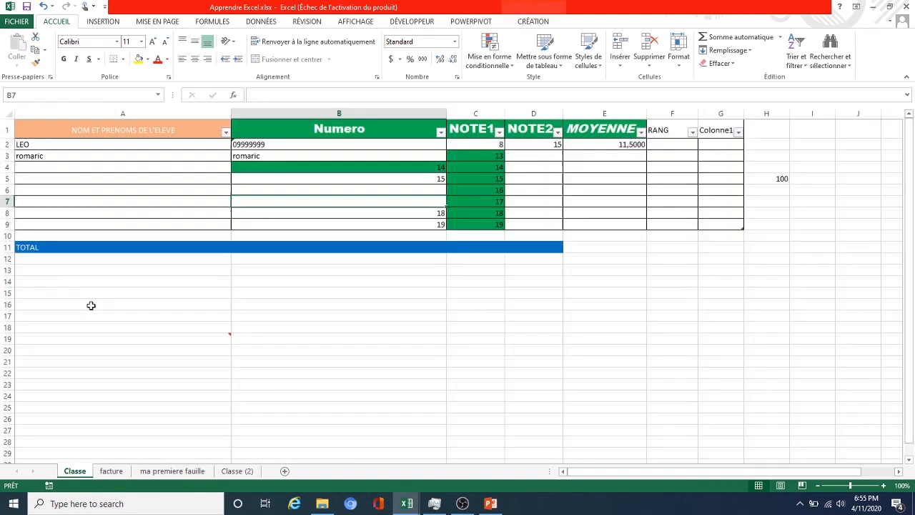
click(102, 22)
click(143, 23)
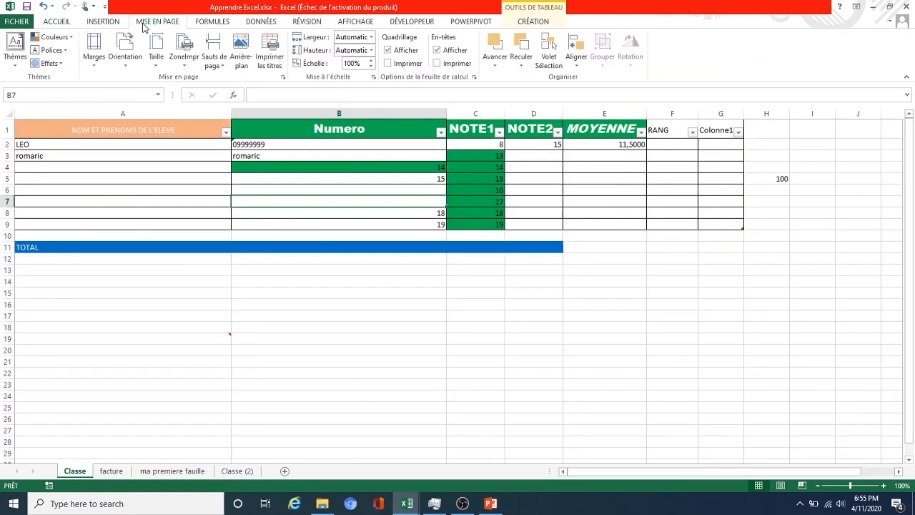